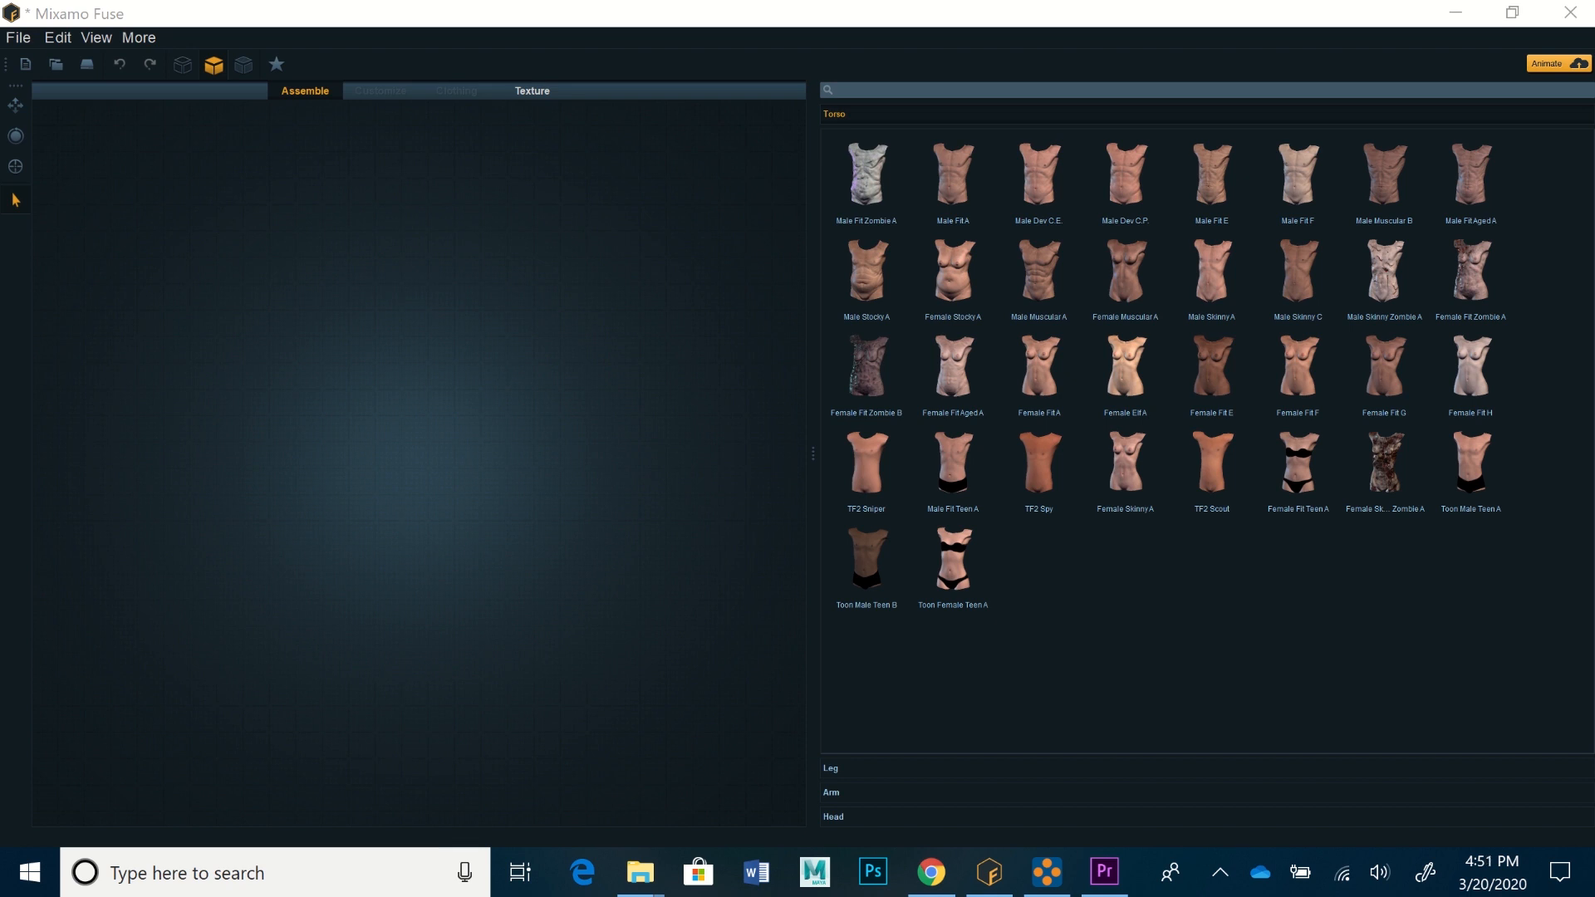
Show the Mixamo website and Fuse's Steam store page in Chrome, and return to Mixamo Fuse
left_click(931, 872)
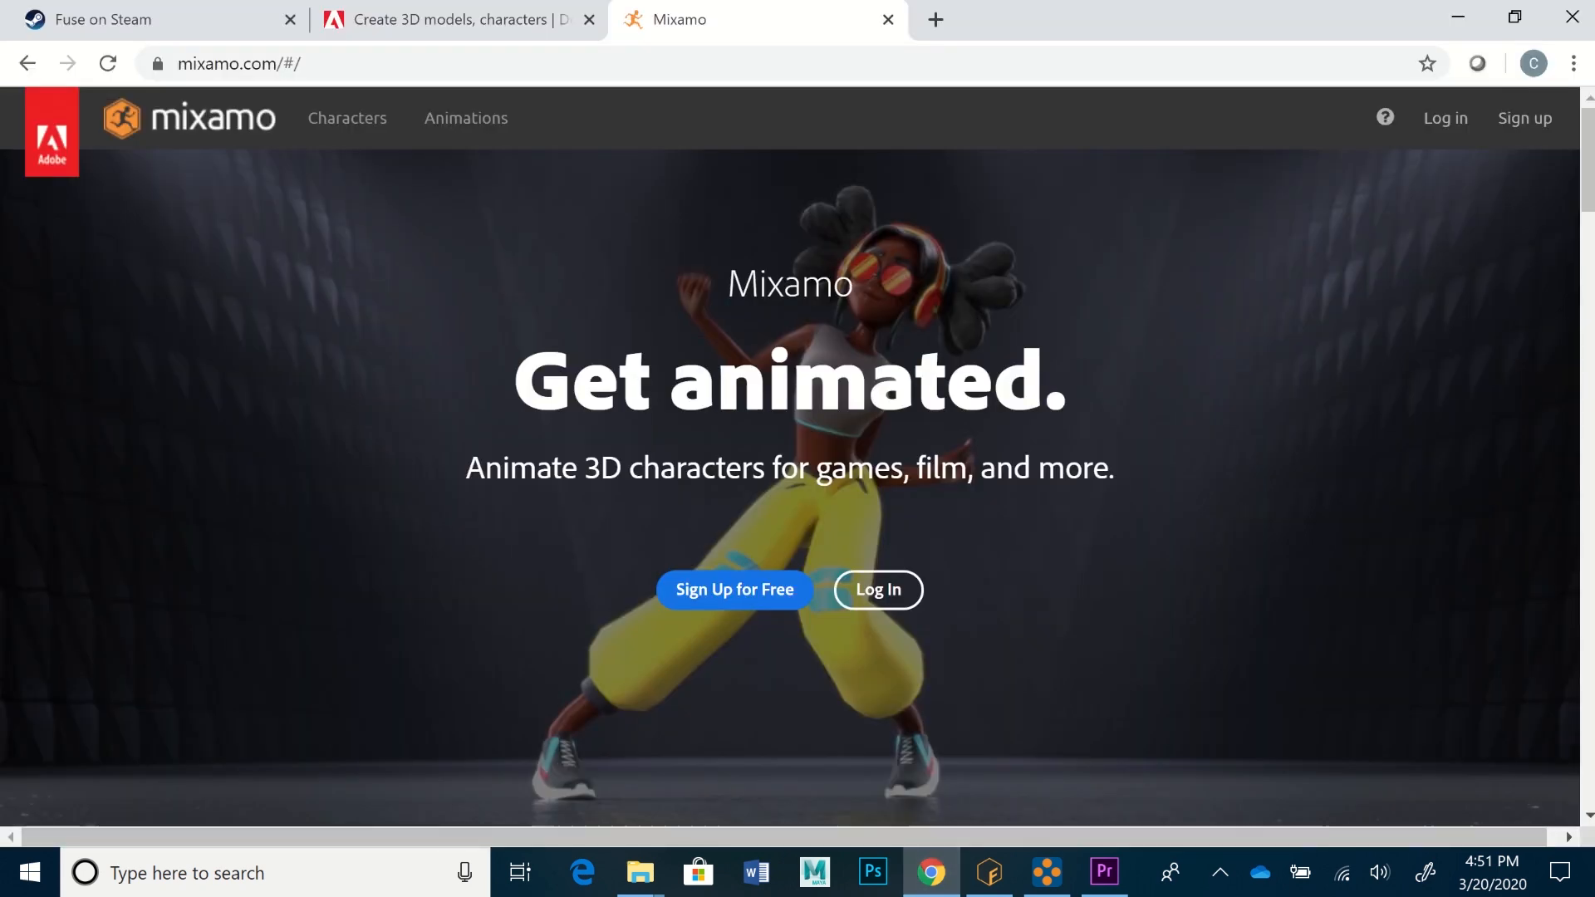
key("ctrl+1")
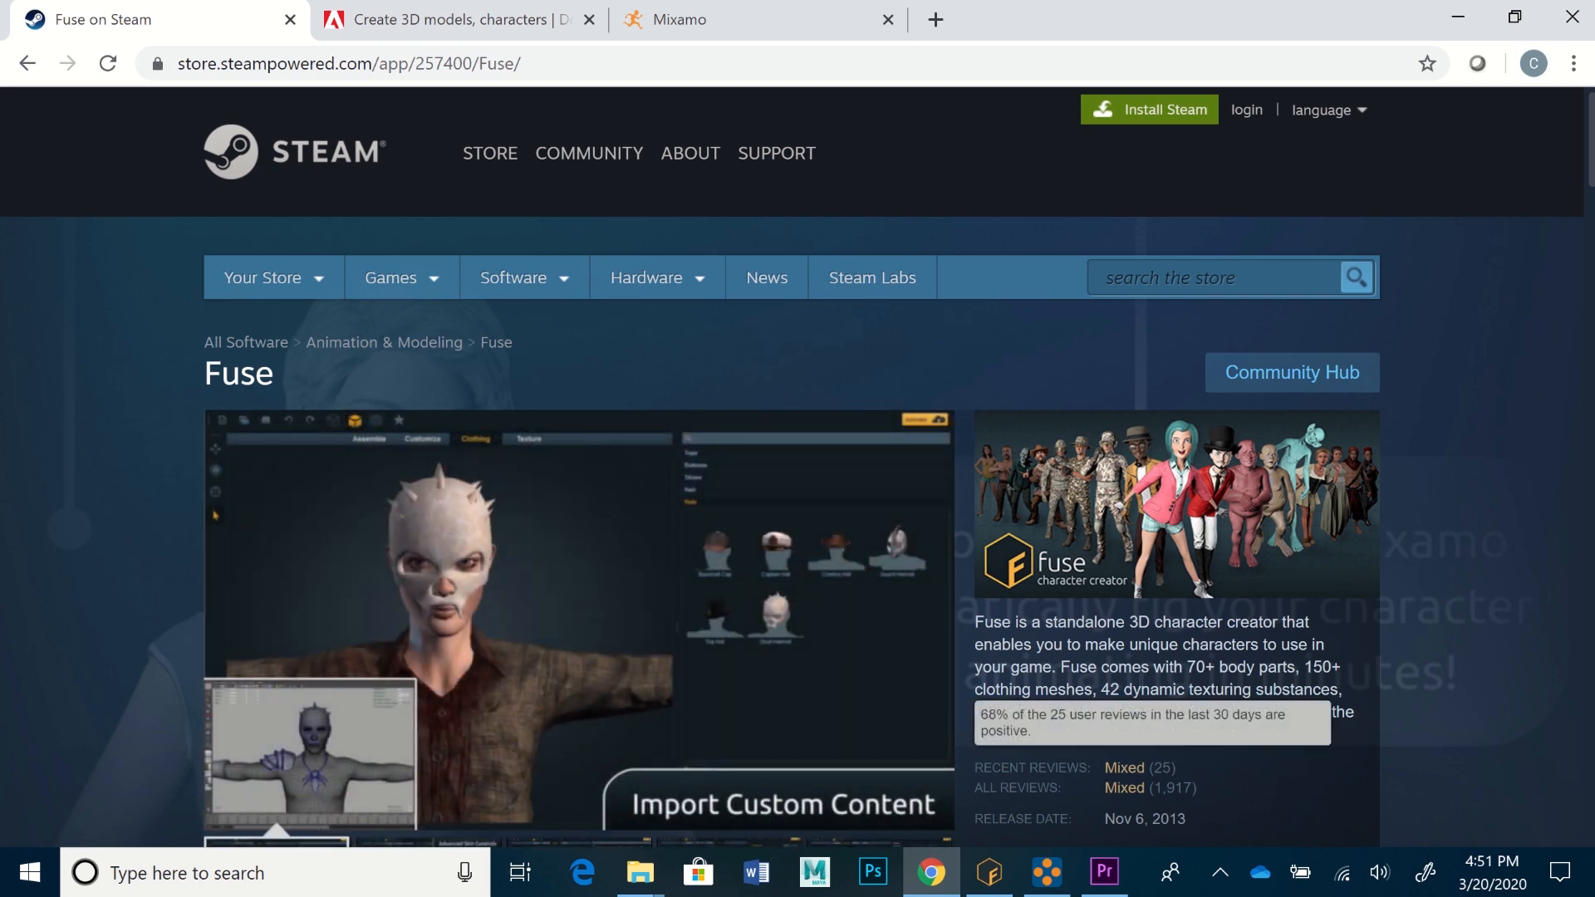
left_click(988, 872)
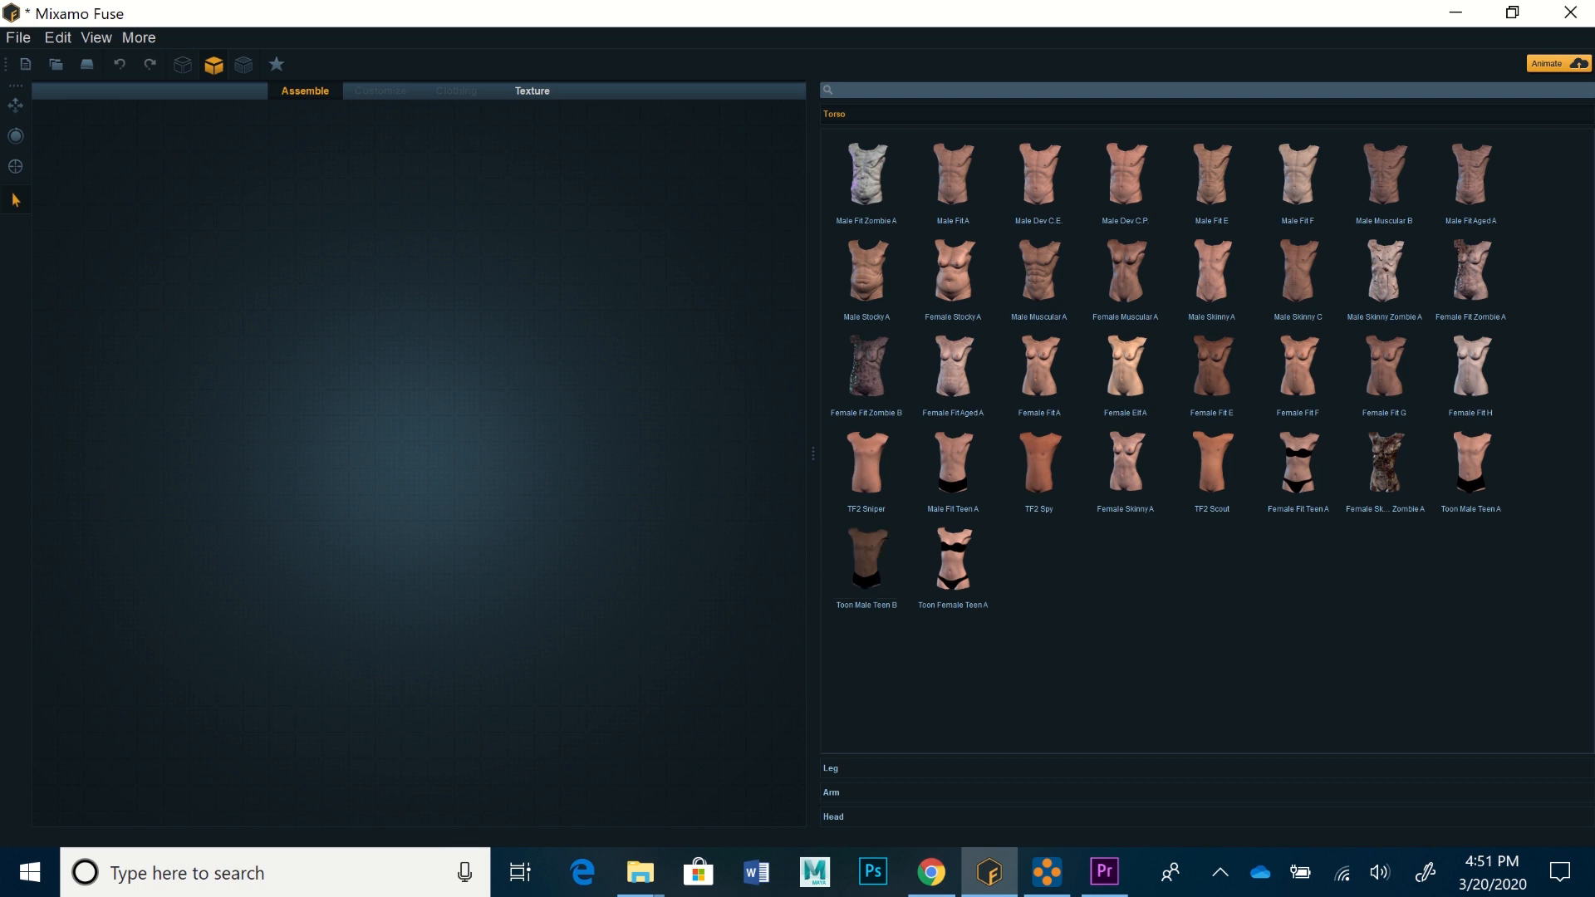
Assemble a complete character from the Male Fit A head, torso, legs and arms
left_click(833, 816)
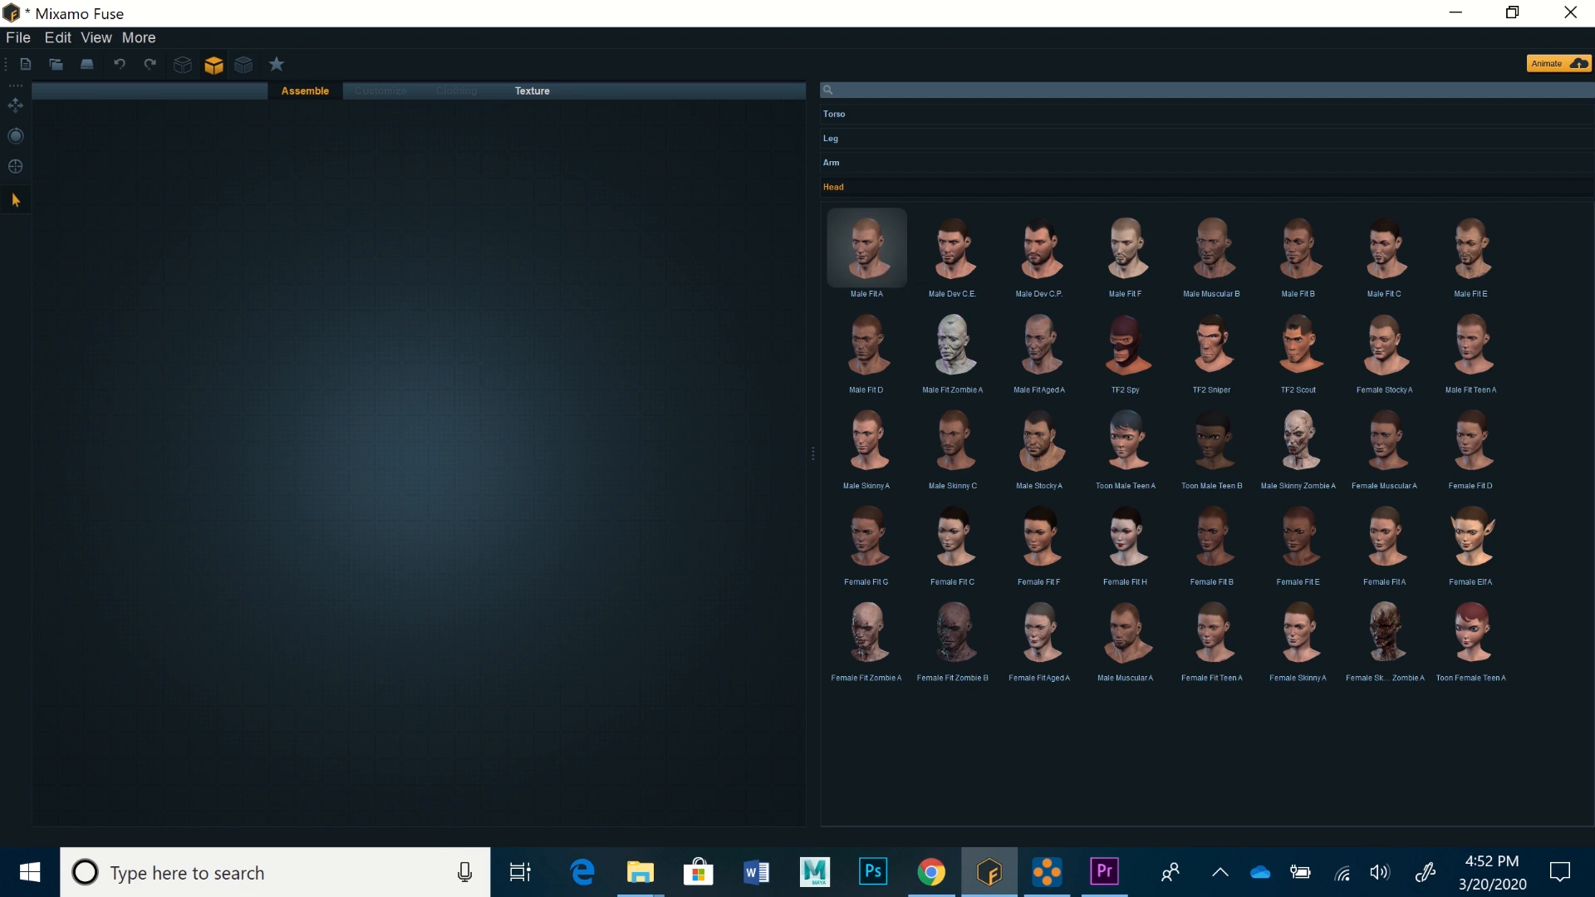
left_click(866, 248)
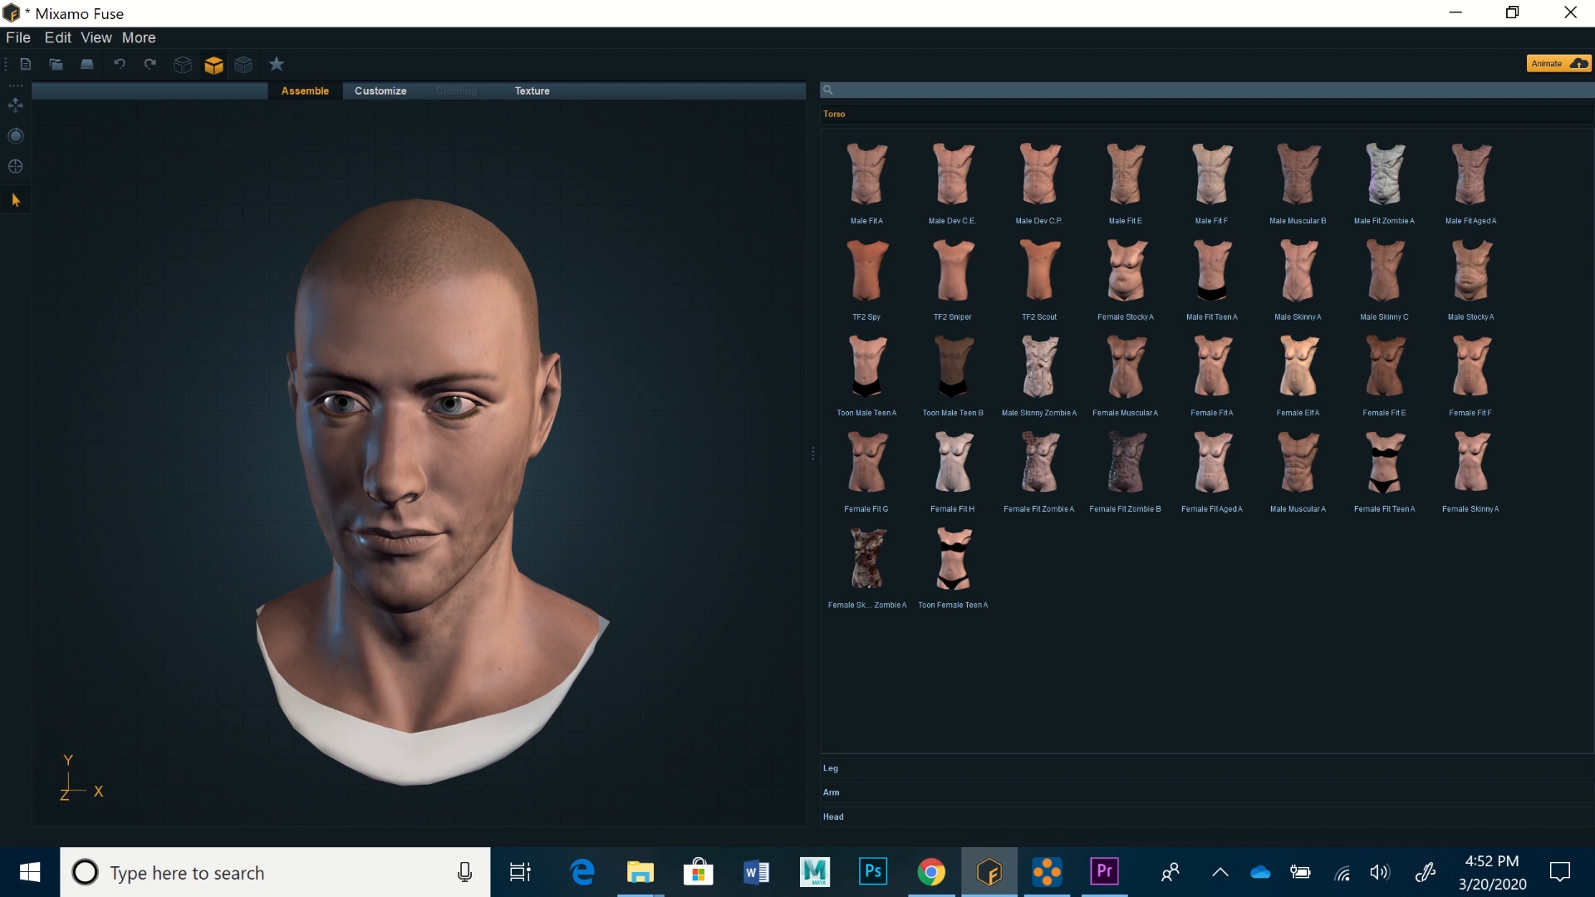
mouse_move(349, 465)
middle_mouse_down()
mouse_move(531, 432)
mouse_move(357, 448)
mouse_move(362, 420)
mouse_move(406, 428)
mouse_move(387, 440)
mouse_move(397, 457)
mouse_move(378, 457)
middle_mouse_up()
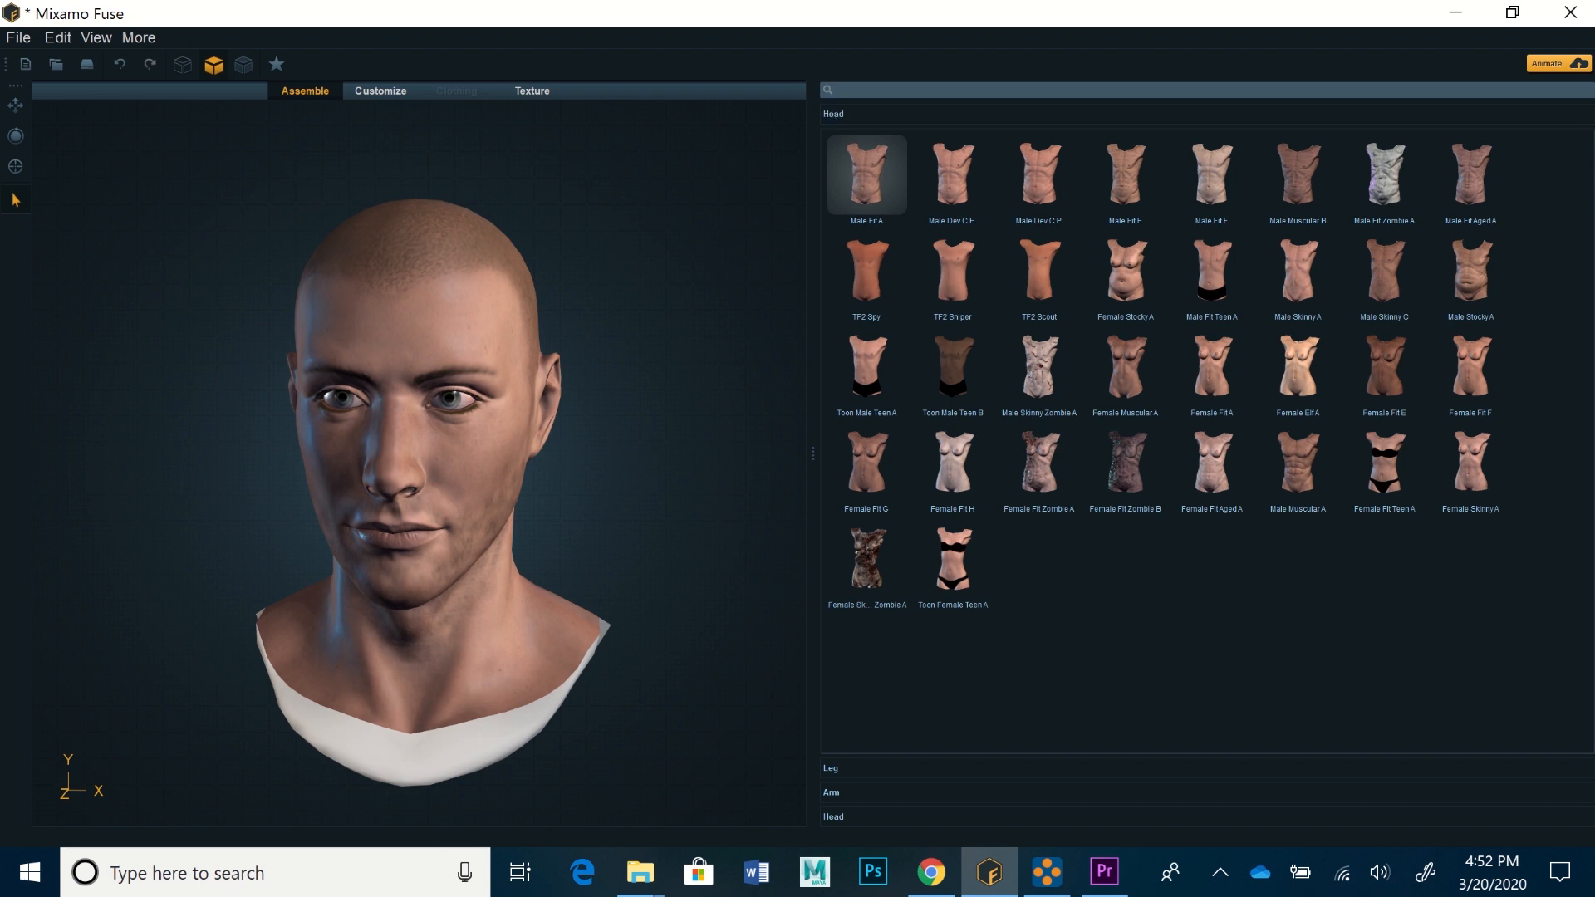
left_click(867, 187)
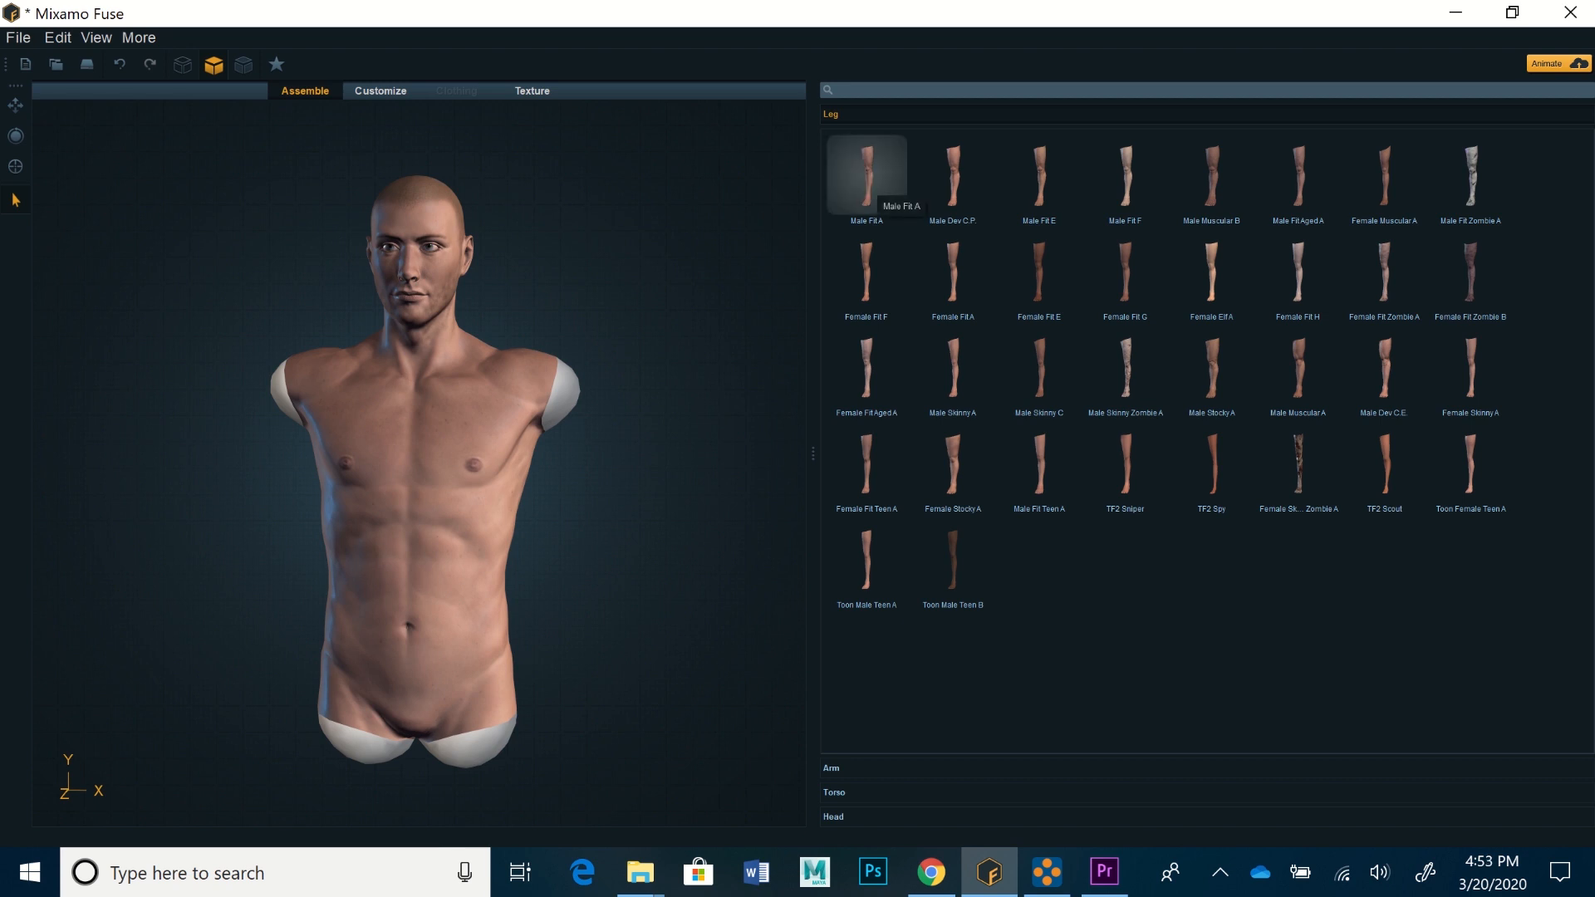
left_click(867, 175)
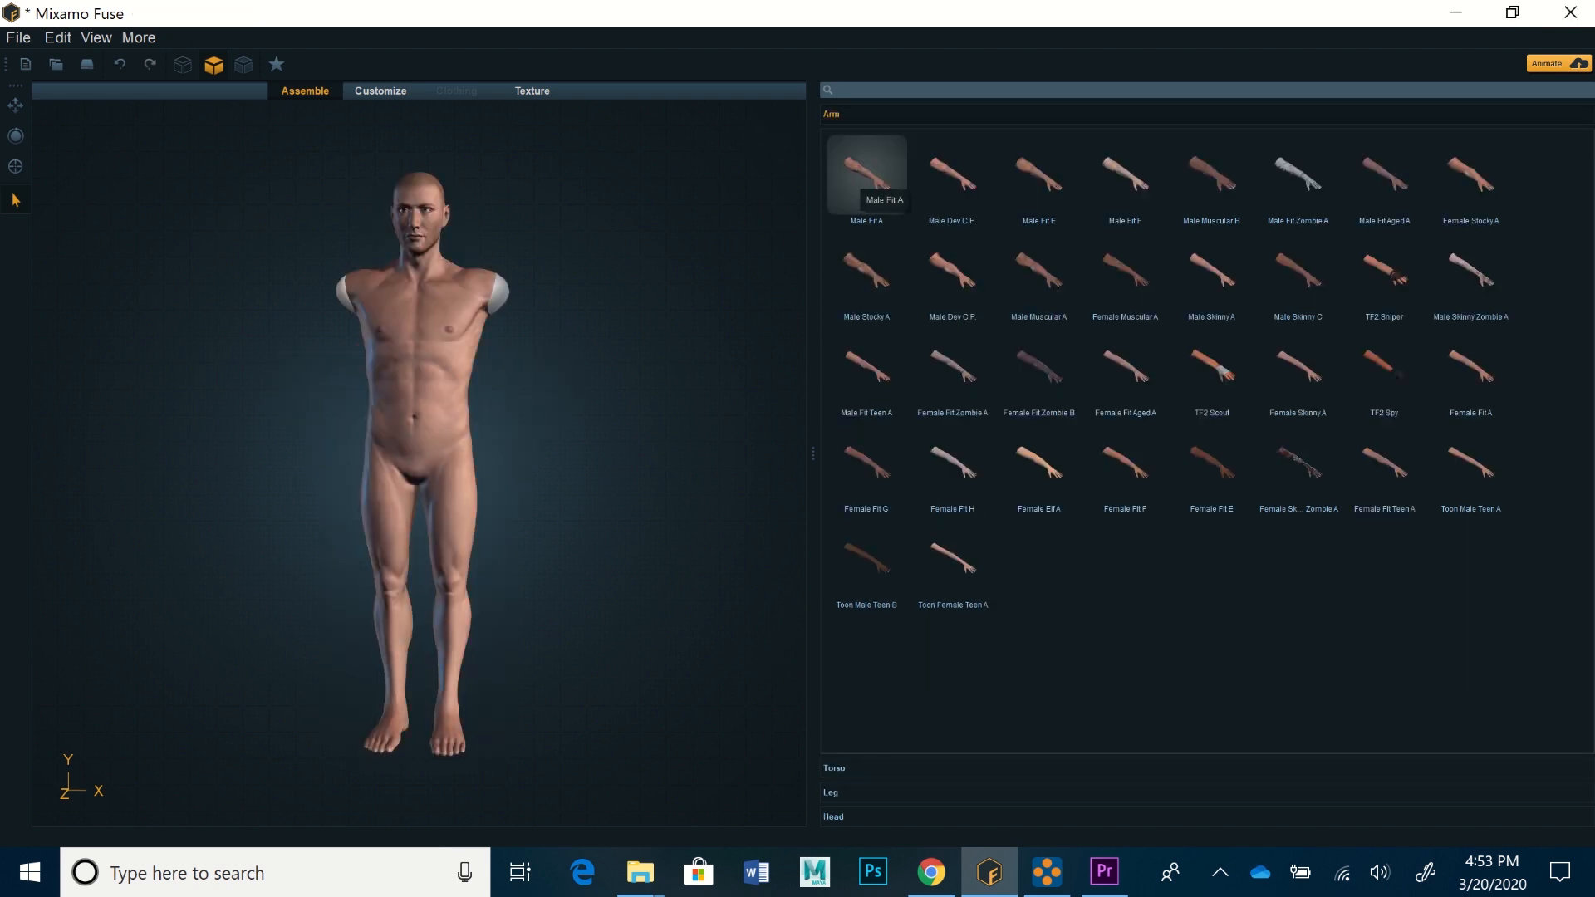
left_click(866, 176)
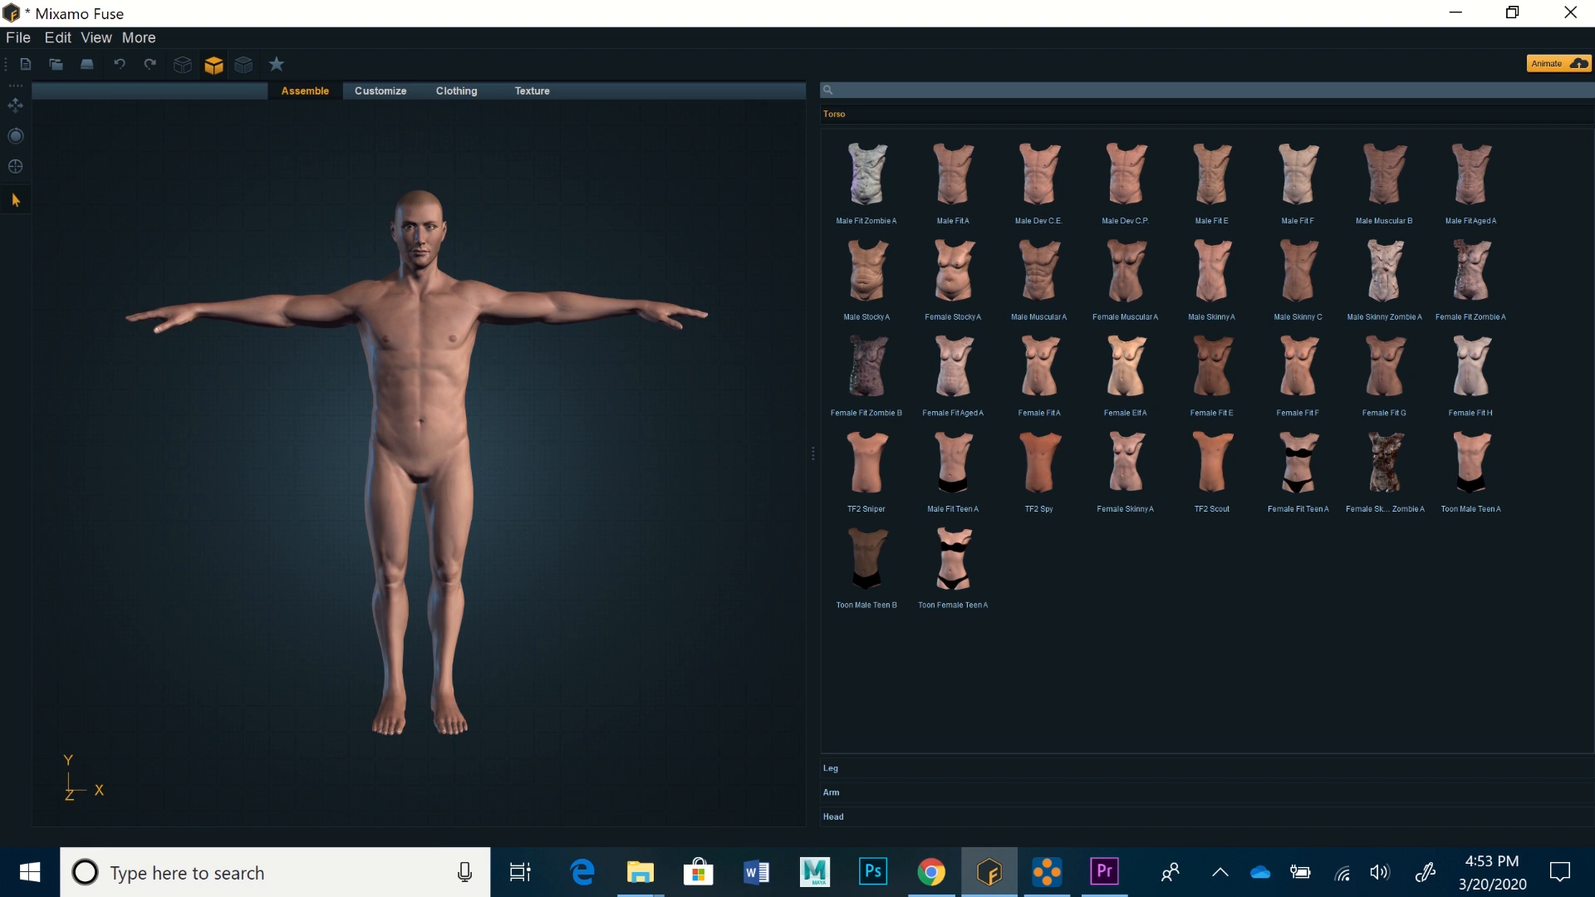
Customize the torso: length -4, upper width 14, midsection Down/Up 2 and Narrow/Wide -4, traps 20 and delts 45
left_click_drag(472, 342, 490, 343)
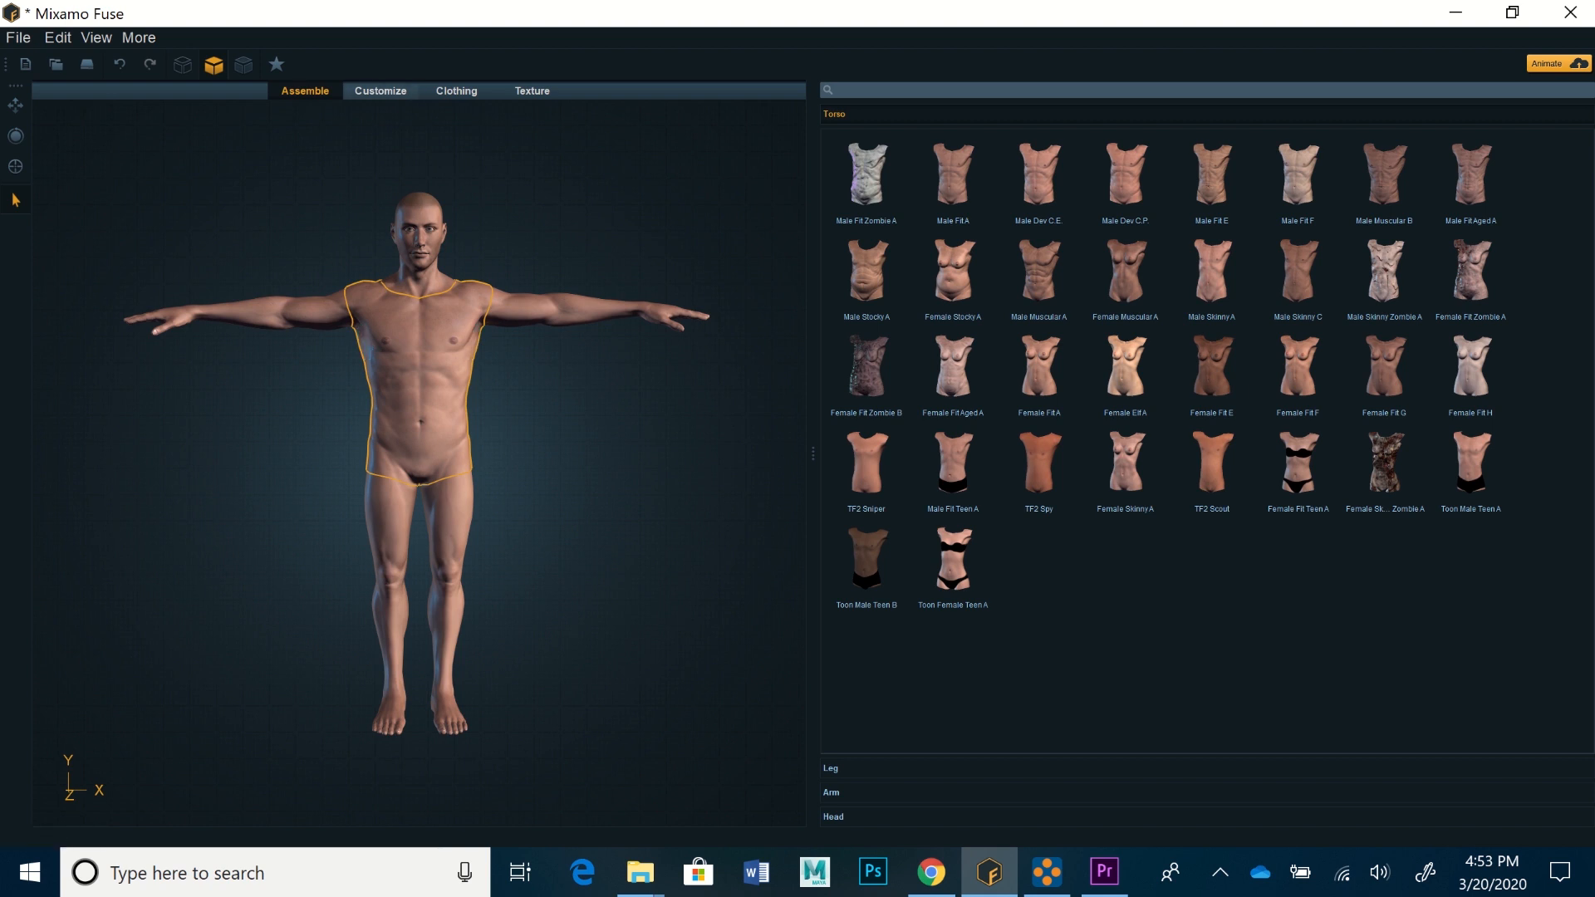
left_click(380, 91)
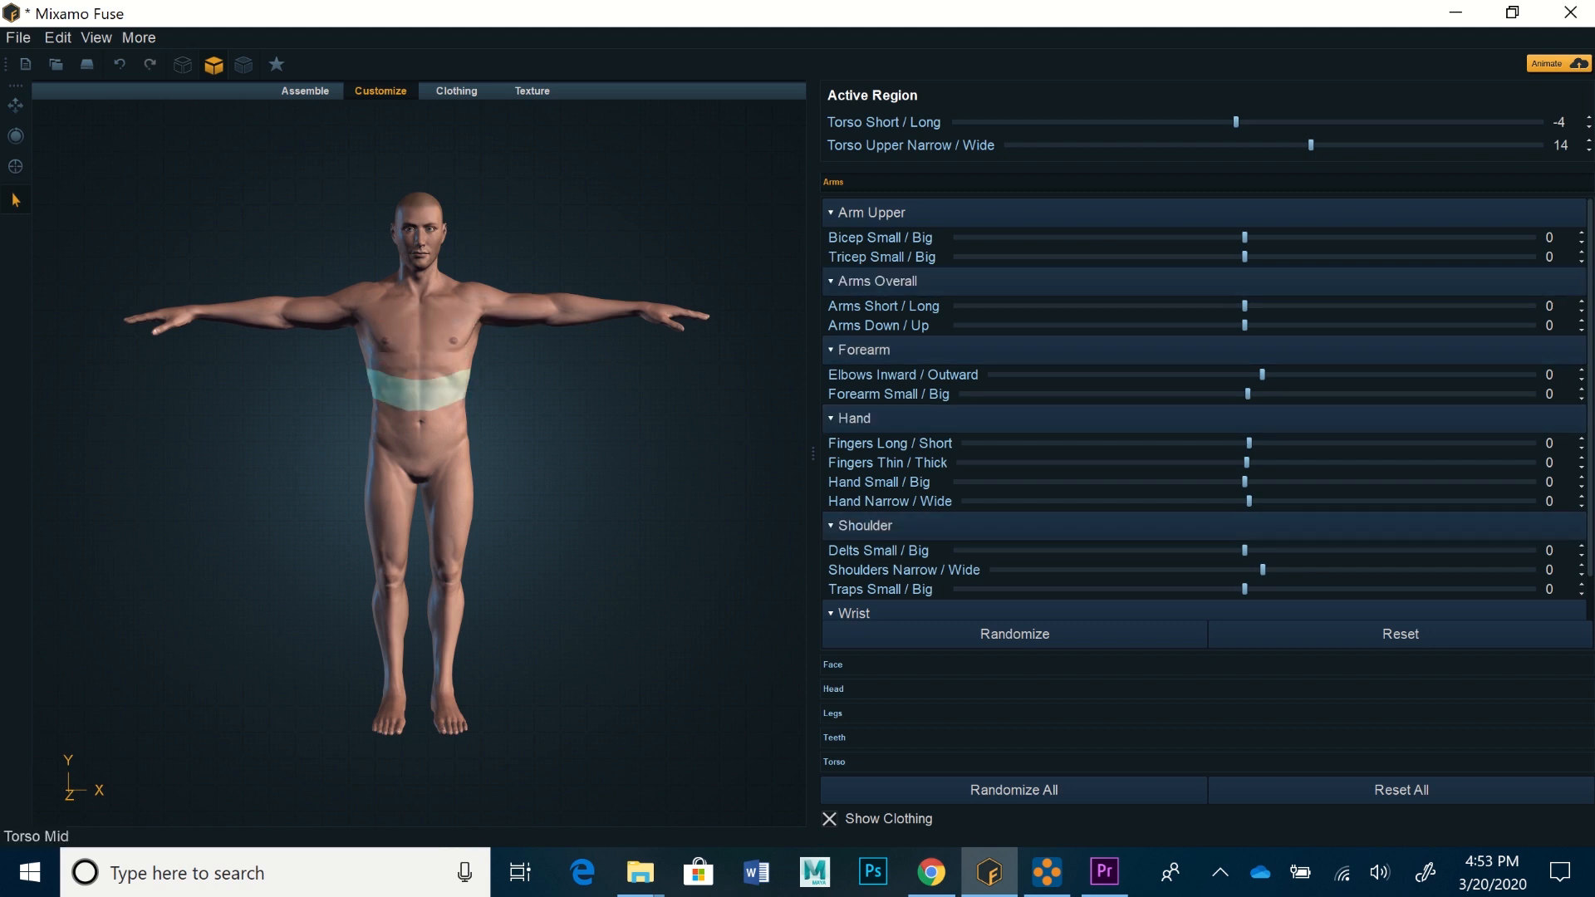
mouse_move(420, 391)
left_mouse_down()
mouse_move(374, 391)
mouse_move(453, 391)
mouse_move(376, 389)
mouse_move(408, 387)
left_mouse_up()
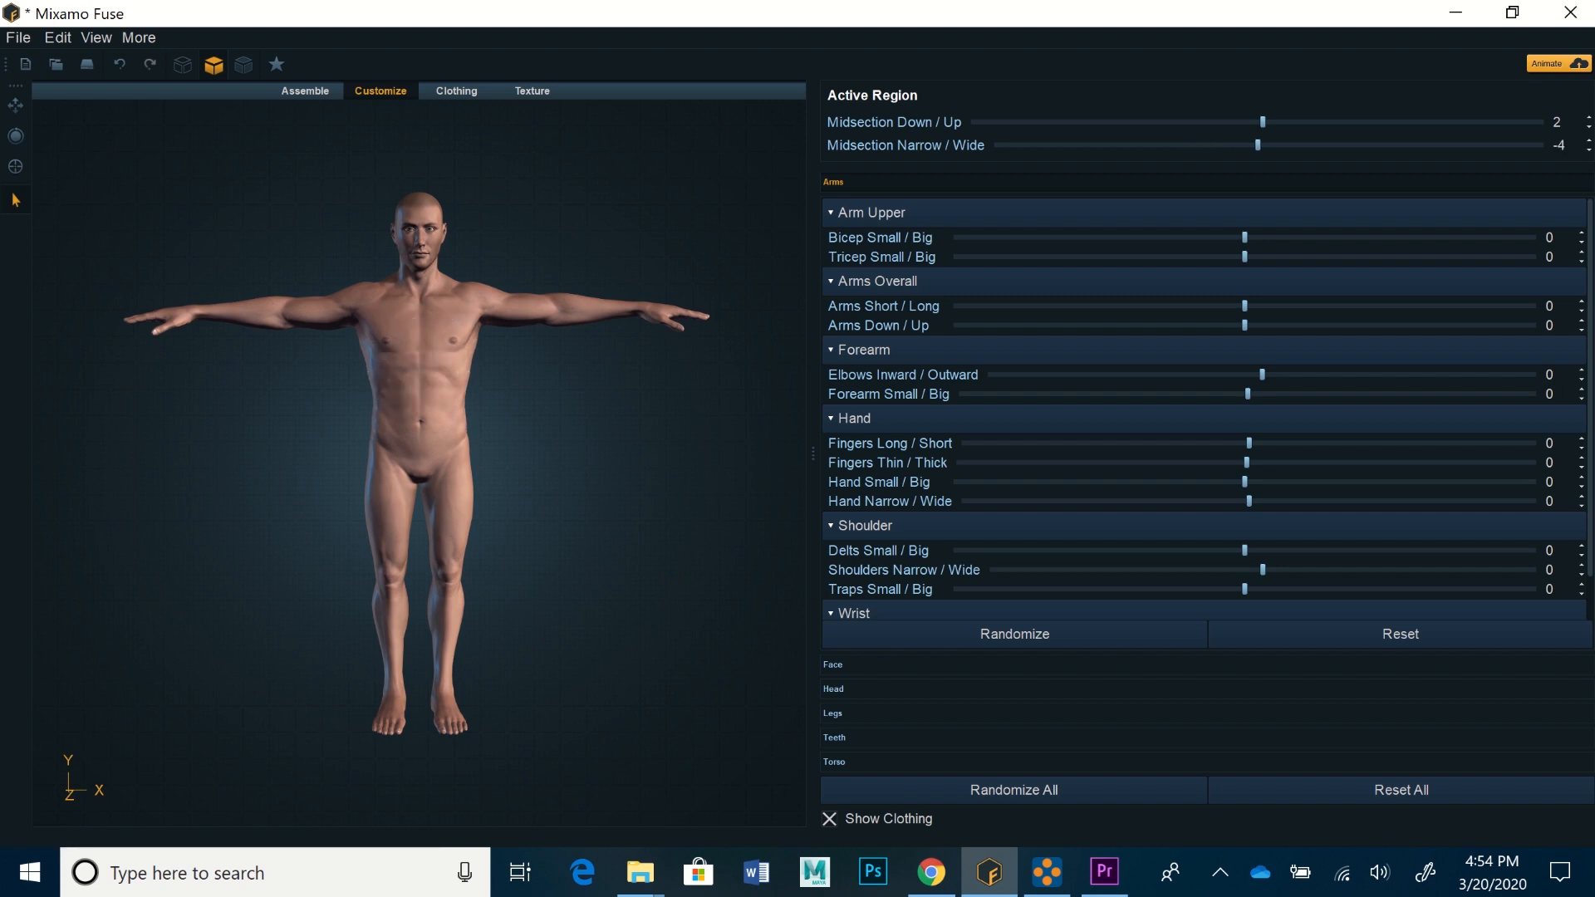
left_click_drag(374, 292, 434, 265)
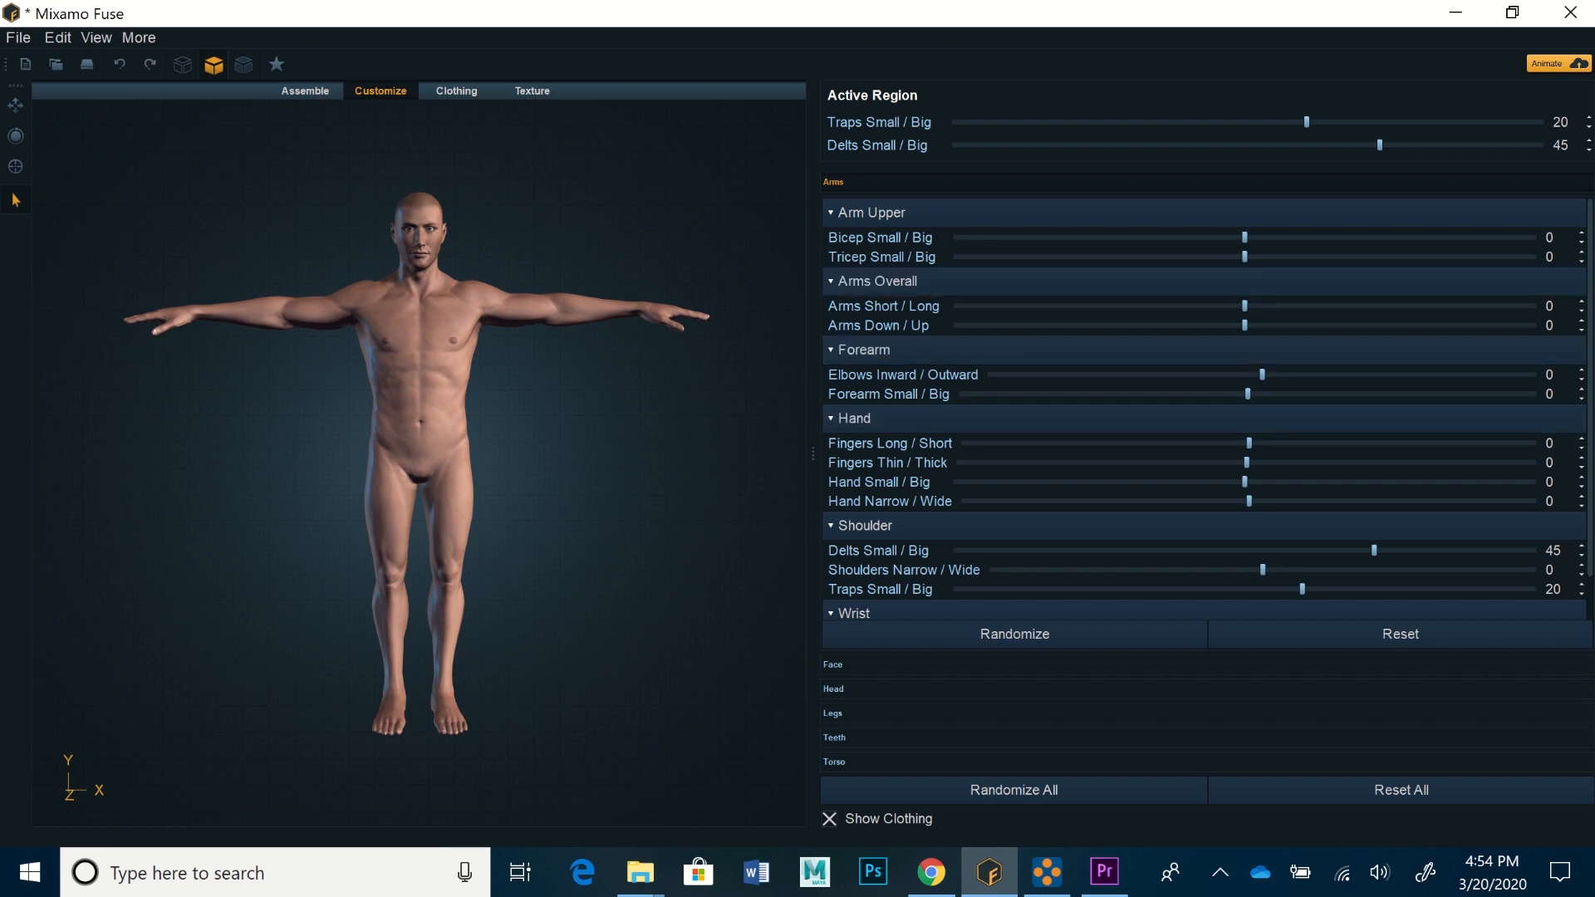
Set Arms Short/Long to -8, Hand Small/Big to -12 and Thighs Thin/Thick to 28
left_click_drag(1244, 305, 1220, 305)
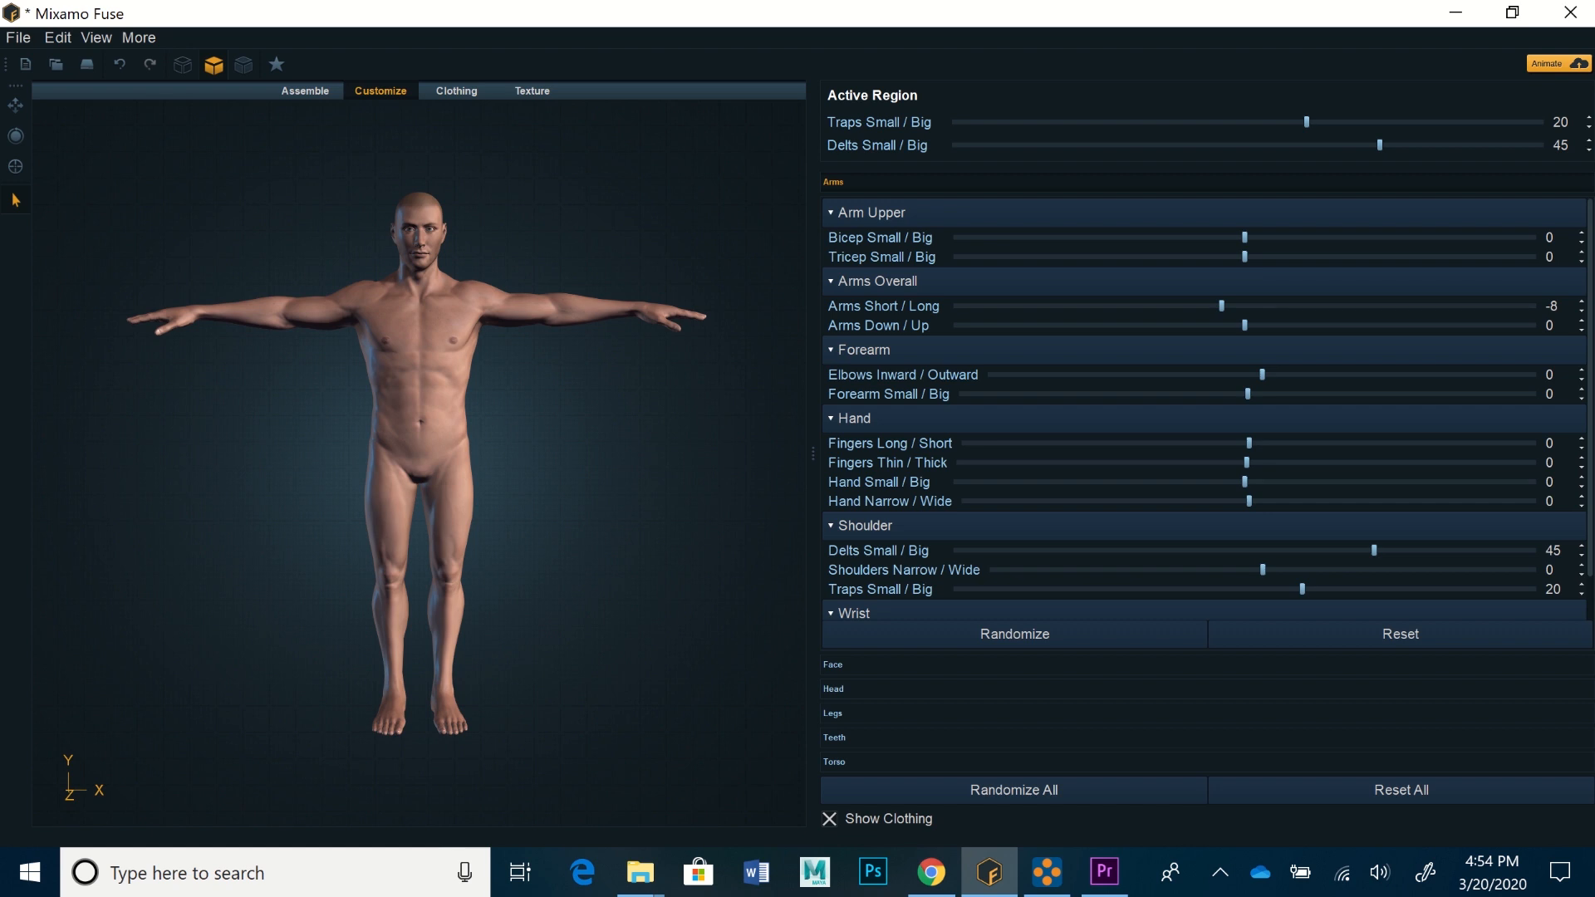
left_click_drag(1244, 482, 1210, 482)
mouse_move(447, 514)
left_click_drag(446, 513, 471, 513)
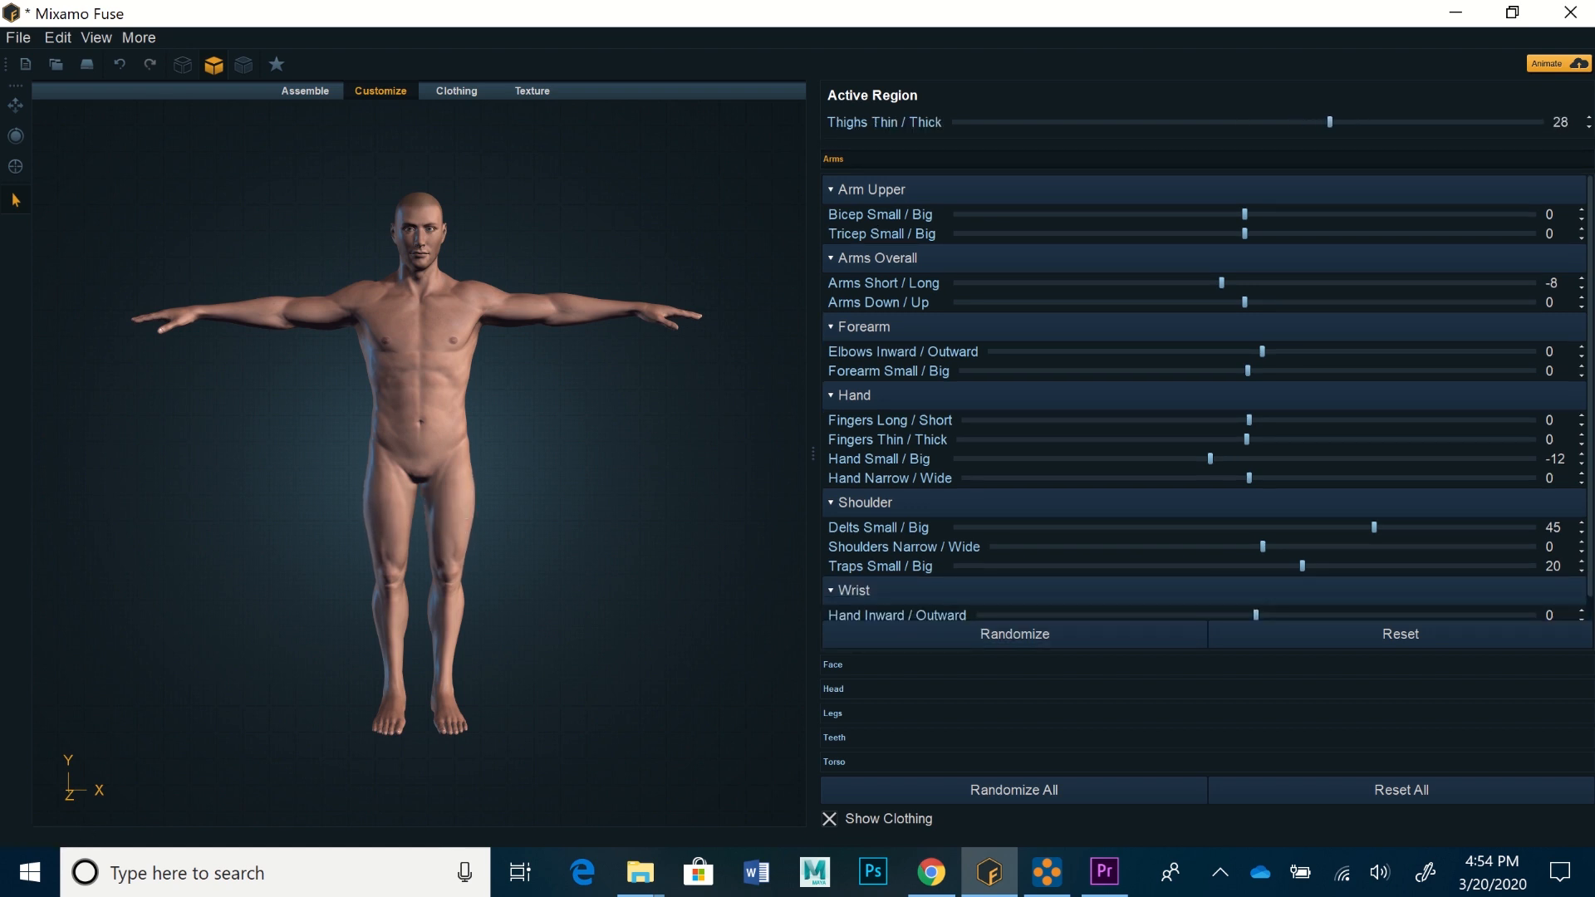
Reshape the character's cheek bones to Down/Up -57 and Narrow/Wide 92
scroll(416, 464, "up", 2)
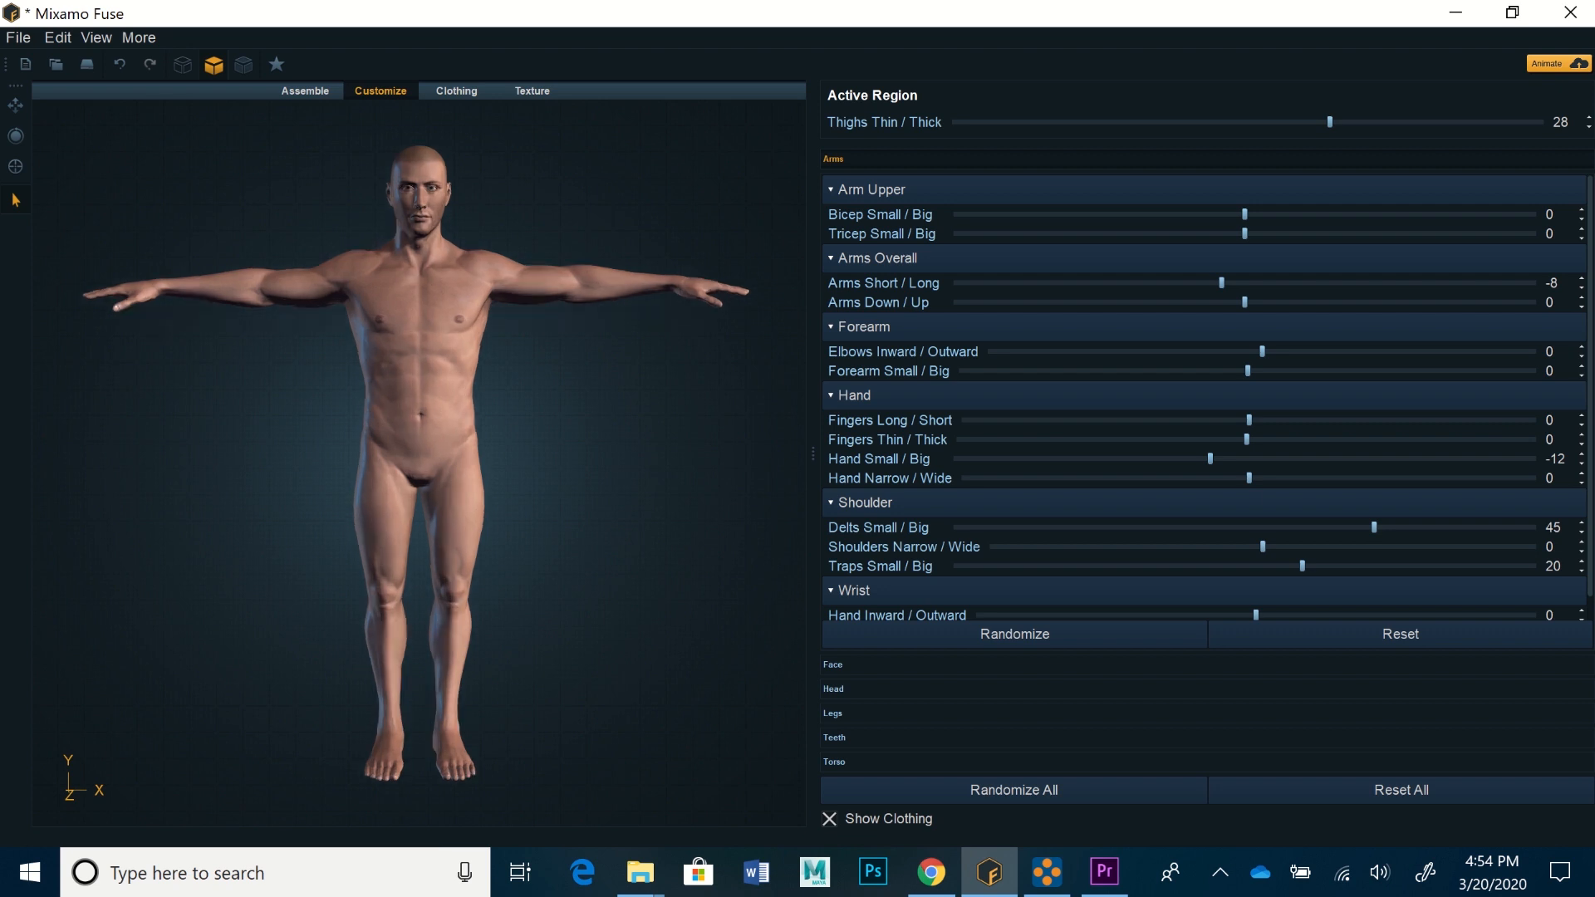
scroll(416, 463, "up", 2)
middle_click_drag(420, 208, 388, 763)
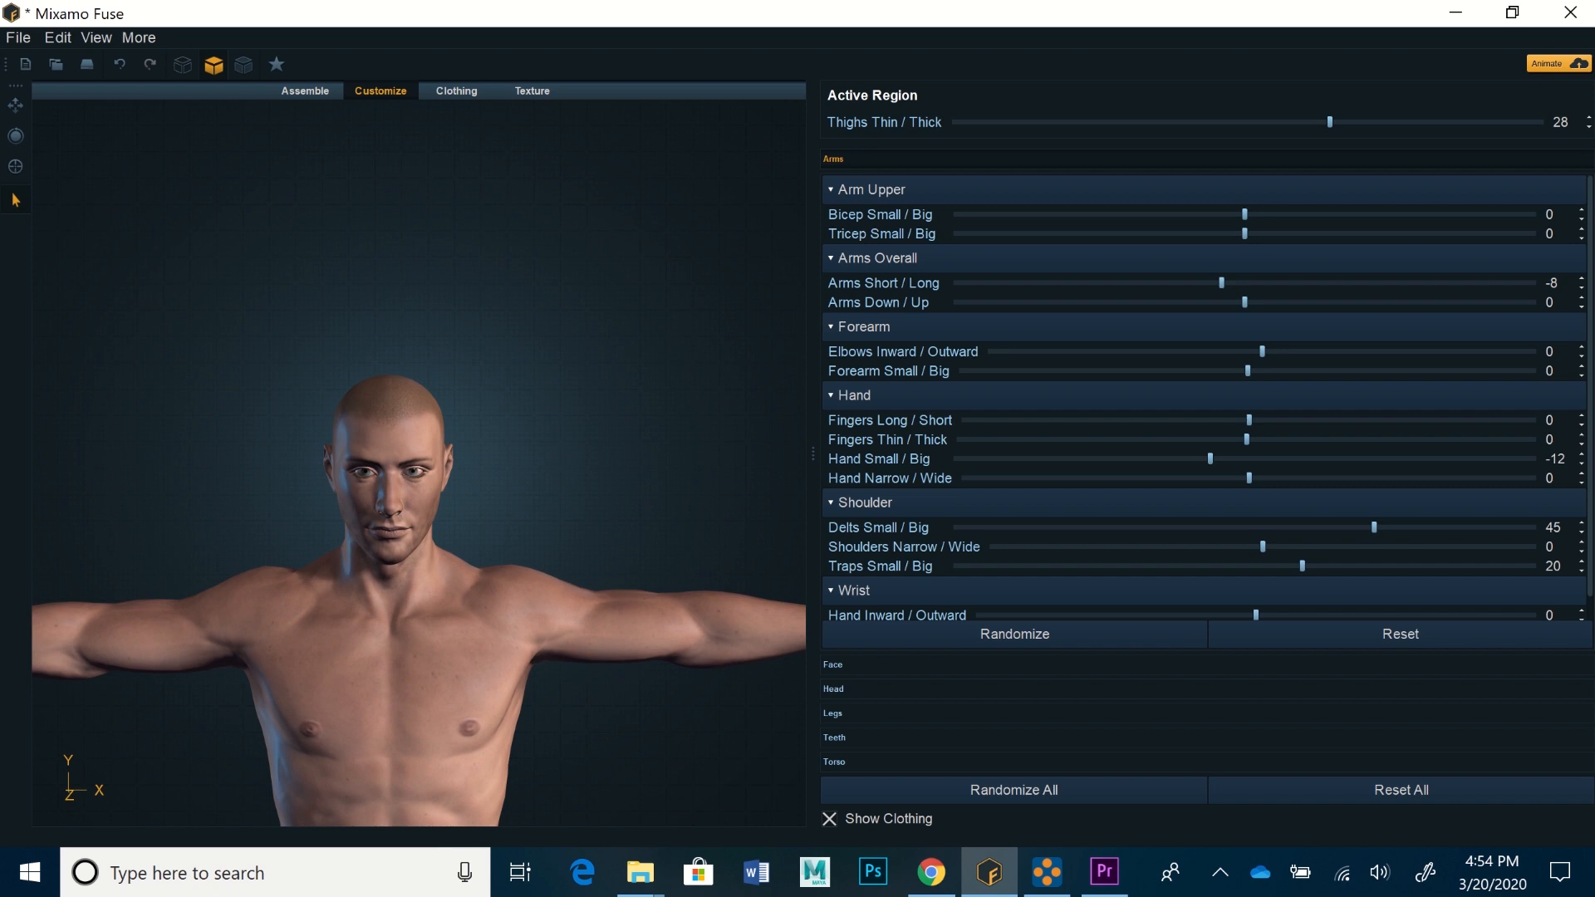
scroll(418, 573, "up", 3)
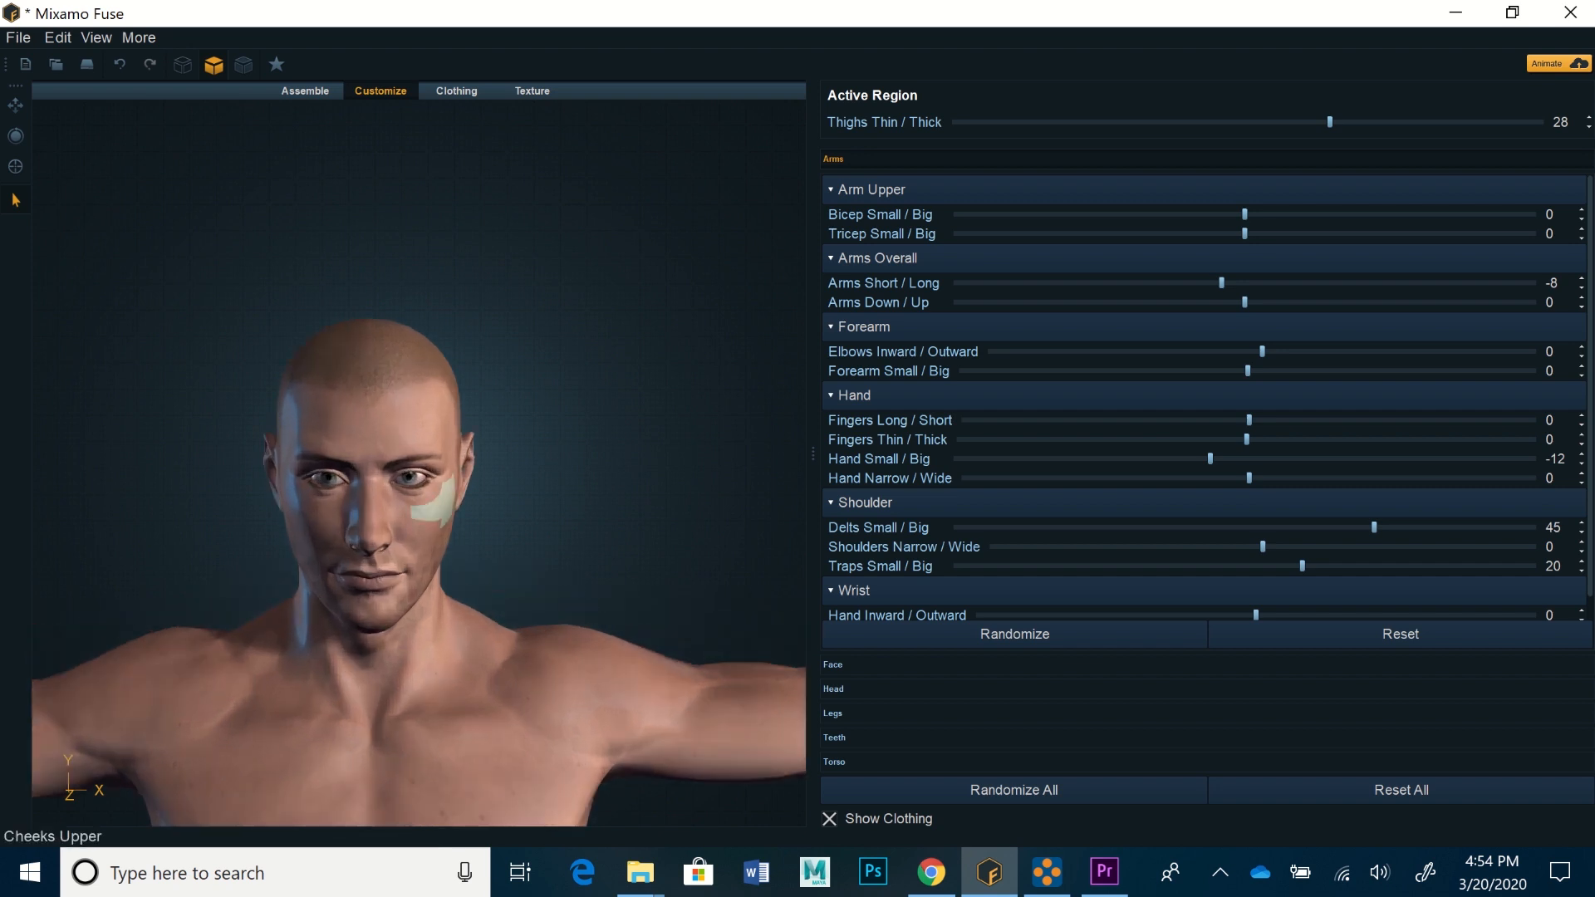
left_click_drag(436, 503, 544, 565)
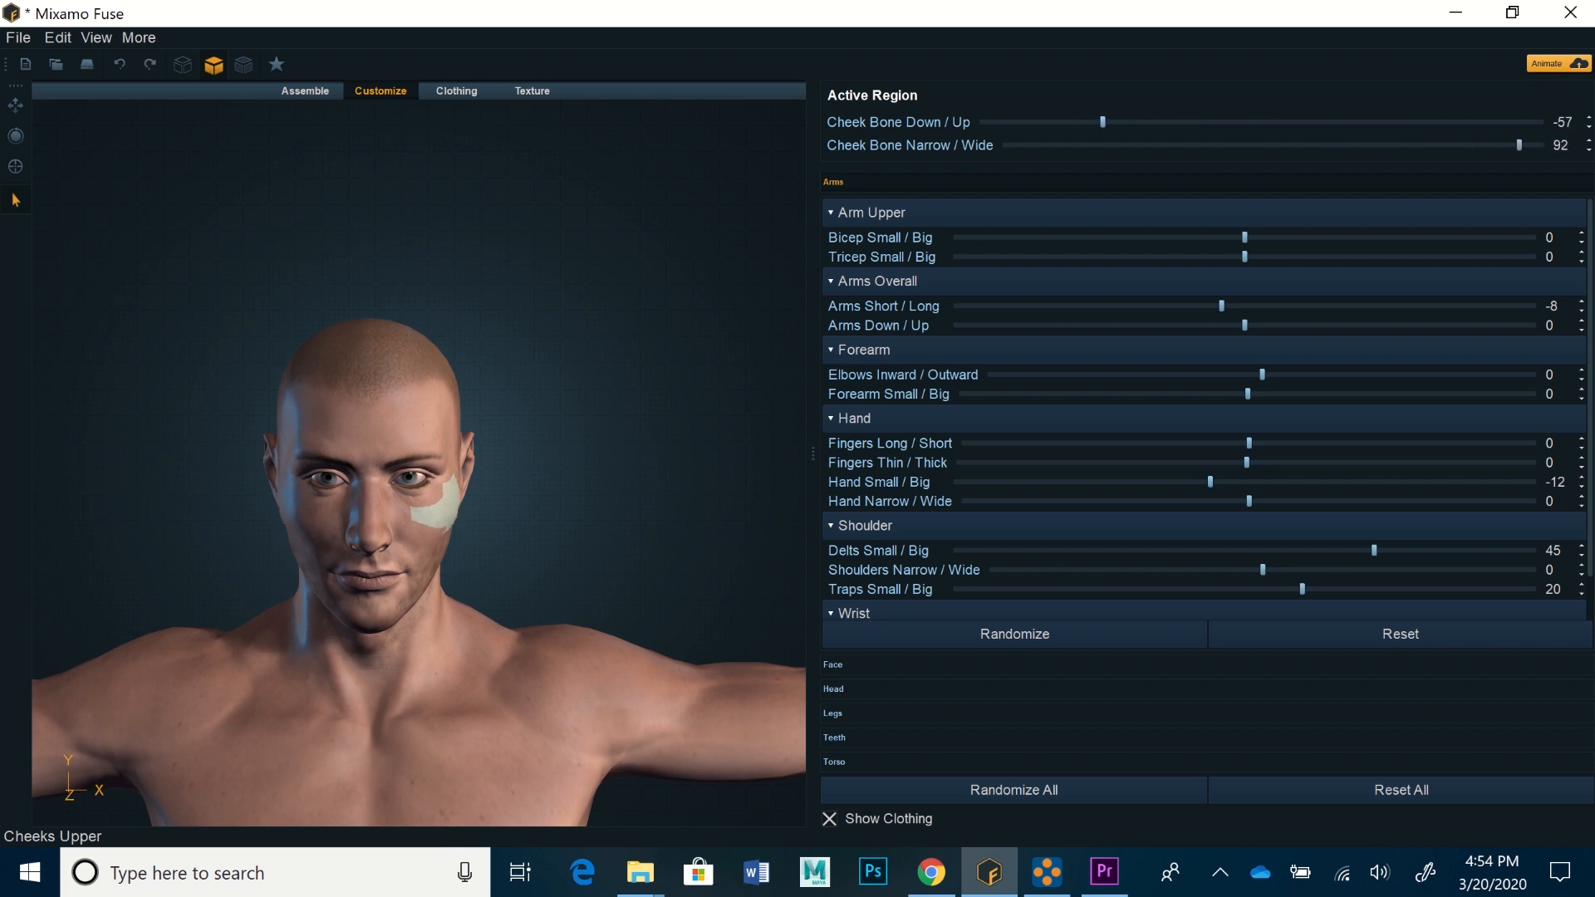
Adjust the jaw to Down/Up -24 and Forward/Backward 5, and the ears to Down/Up -7 and Forward/Back -24
mouse_move(415, 586)
left_mouse_down()
mouse_move(388, 579)
mouse_move(499, 620)
mouse_move(431, 598)
left_mouse_up()
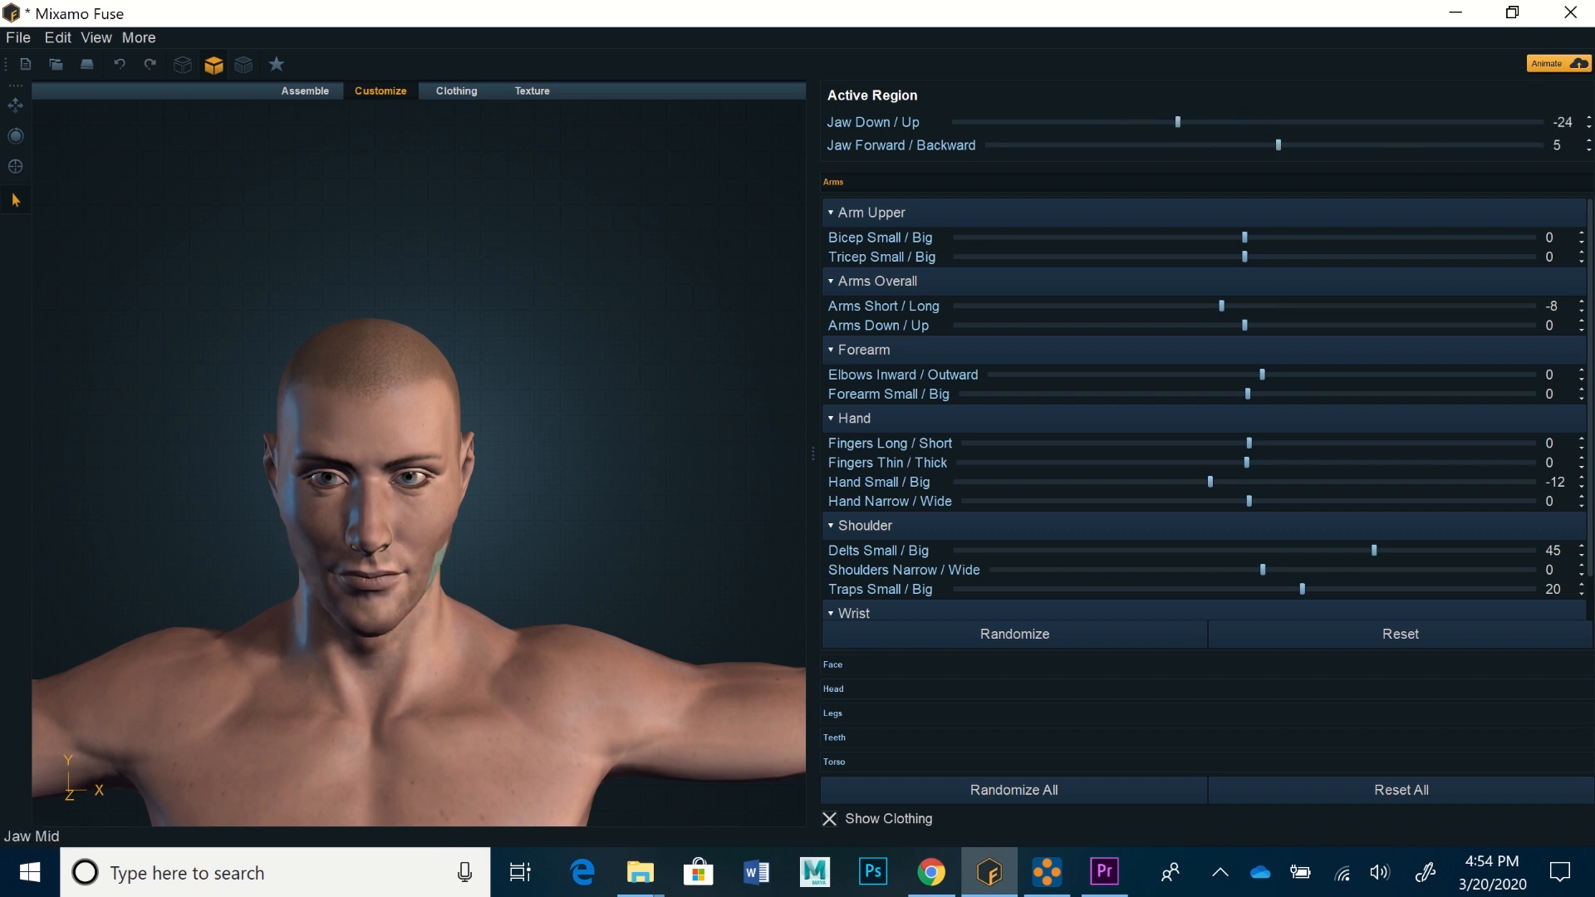
left_click_drag(436, 543, 486, 558)
mouse_move(467, 447)
left_mouse_down()
mouse_move(490, 428)
mouse_move(462, 453)
mouse_move(482, 467)
mouse_move(464, 454)
left_mouse_up()
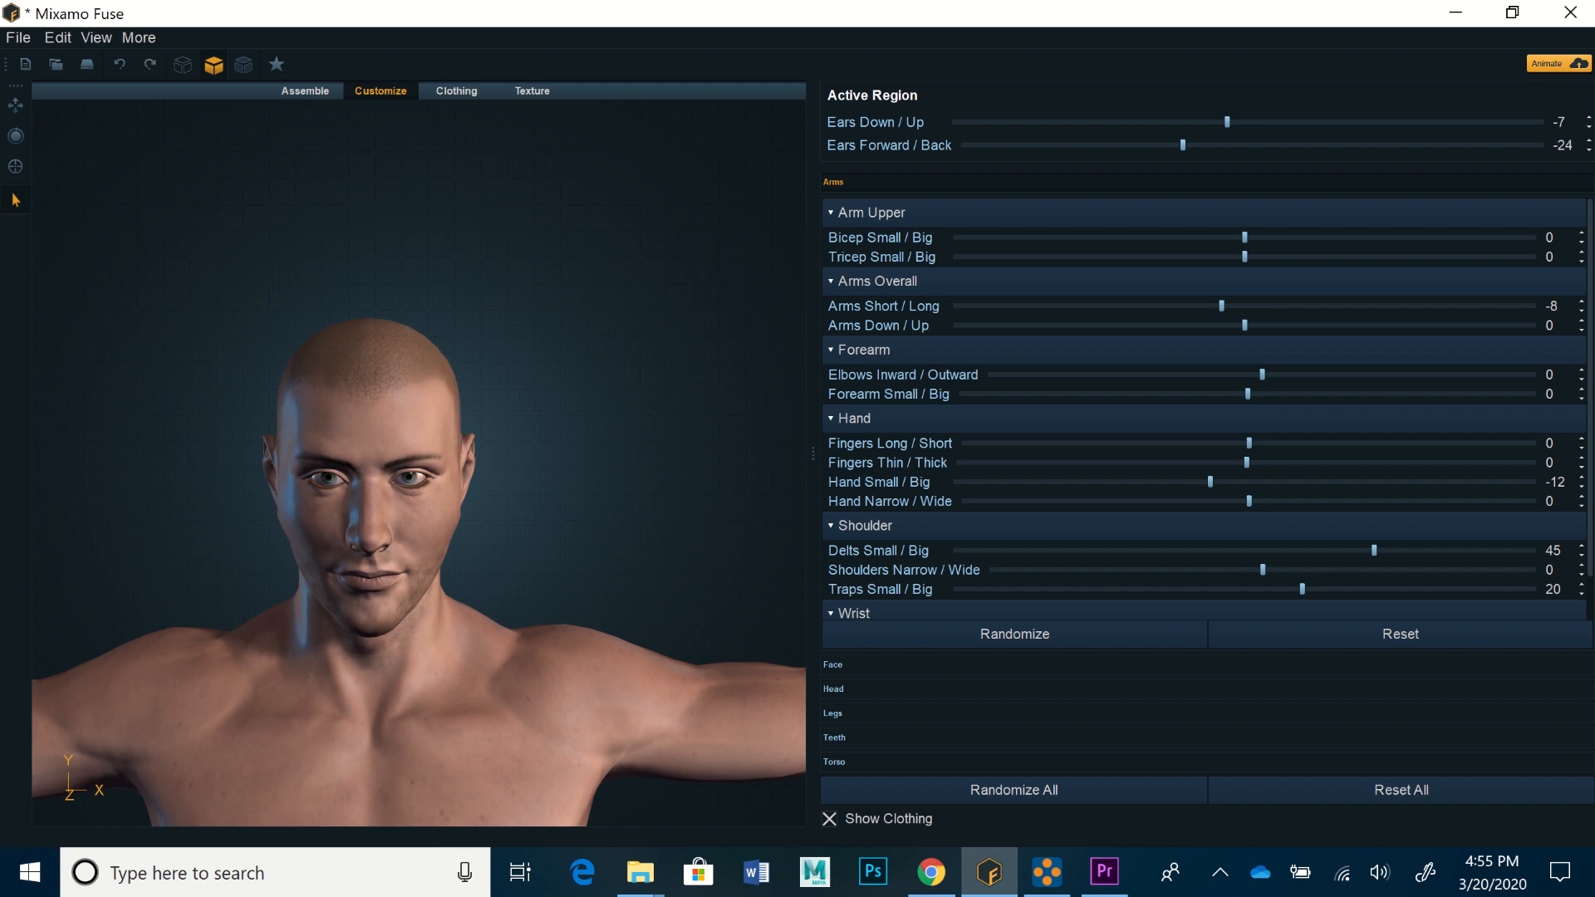
From the side, shape the chin to Square/Round -31 and Forward/Backward -16, and the jaw to Down/Up -36 and Forward/Backward -26
scroll(419, 464, "down", 2)
scroll(596, 619, "down", 2)
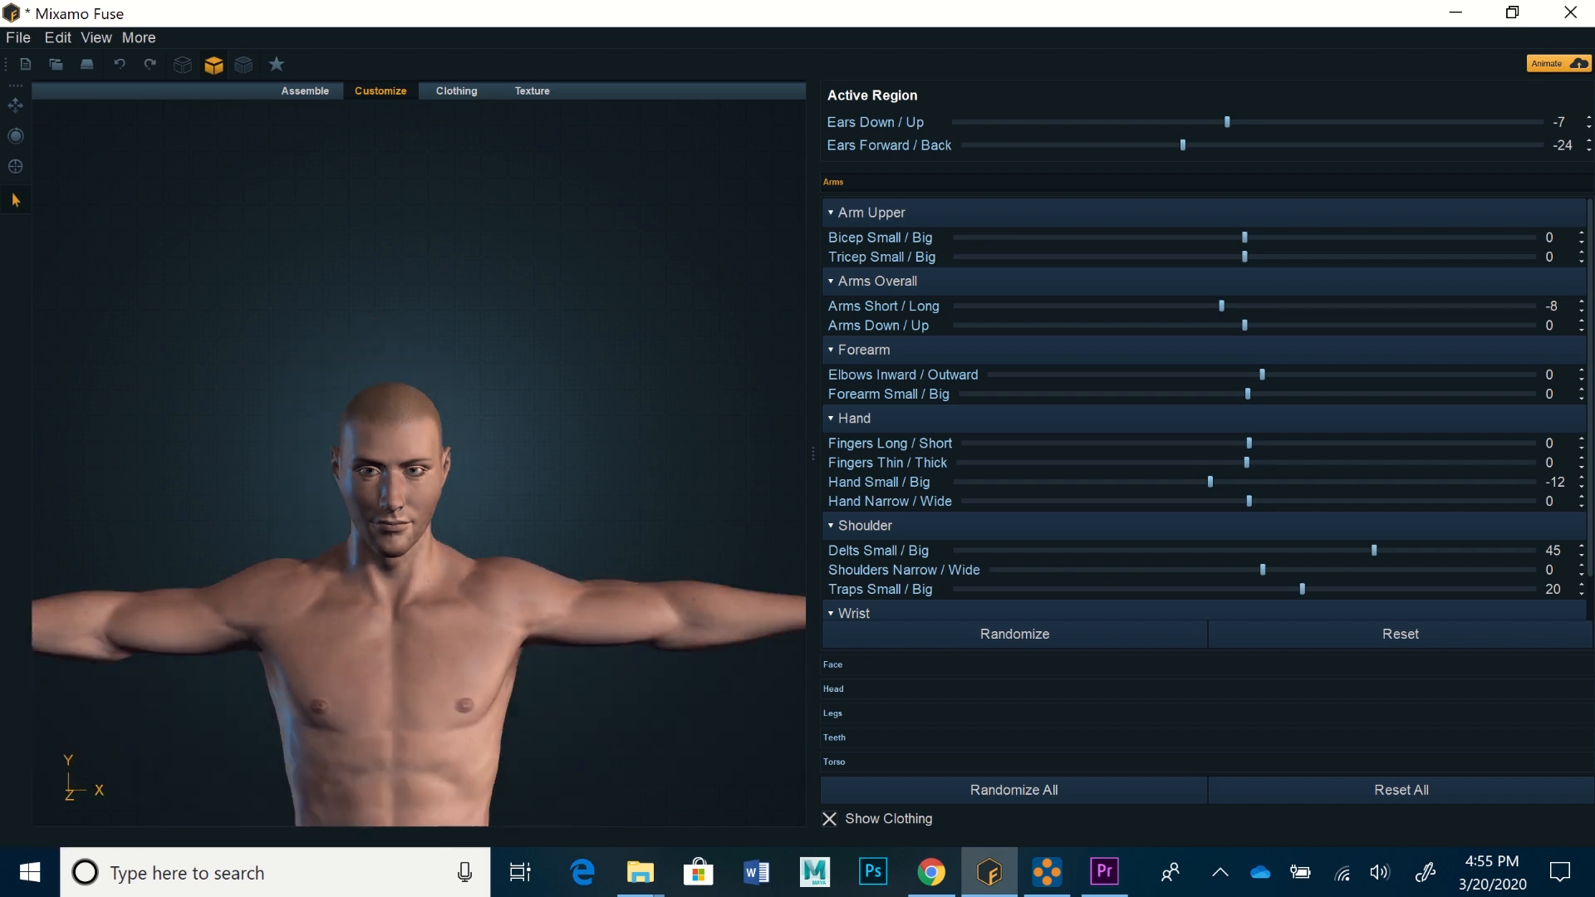
scroll(597, 619, "down", 3)
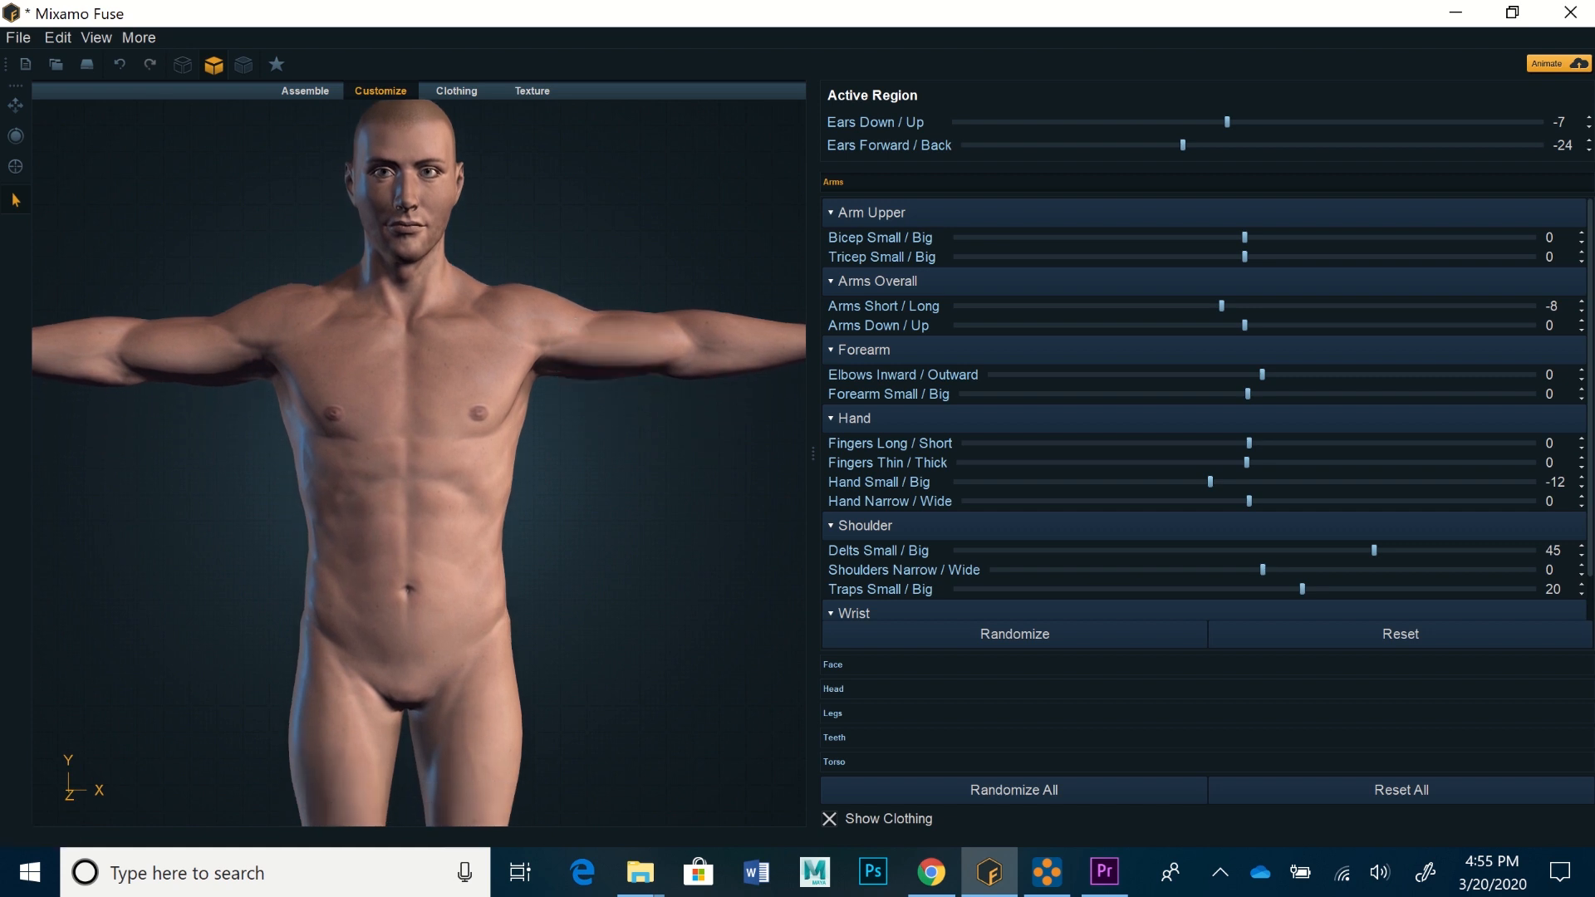
middle_click_drag(581, 249, 344, 252)
left_click(344, 249)
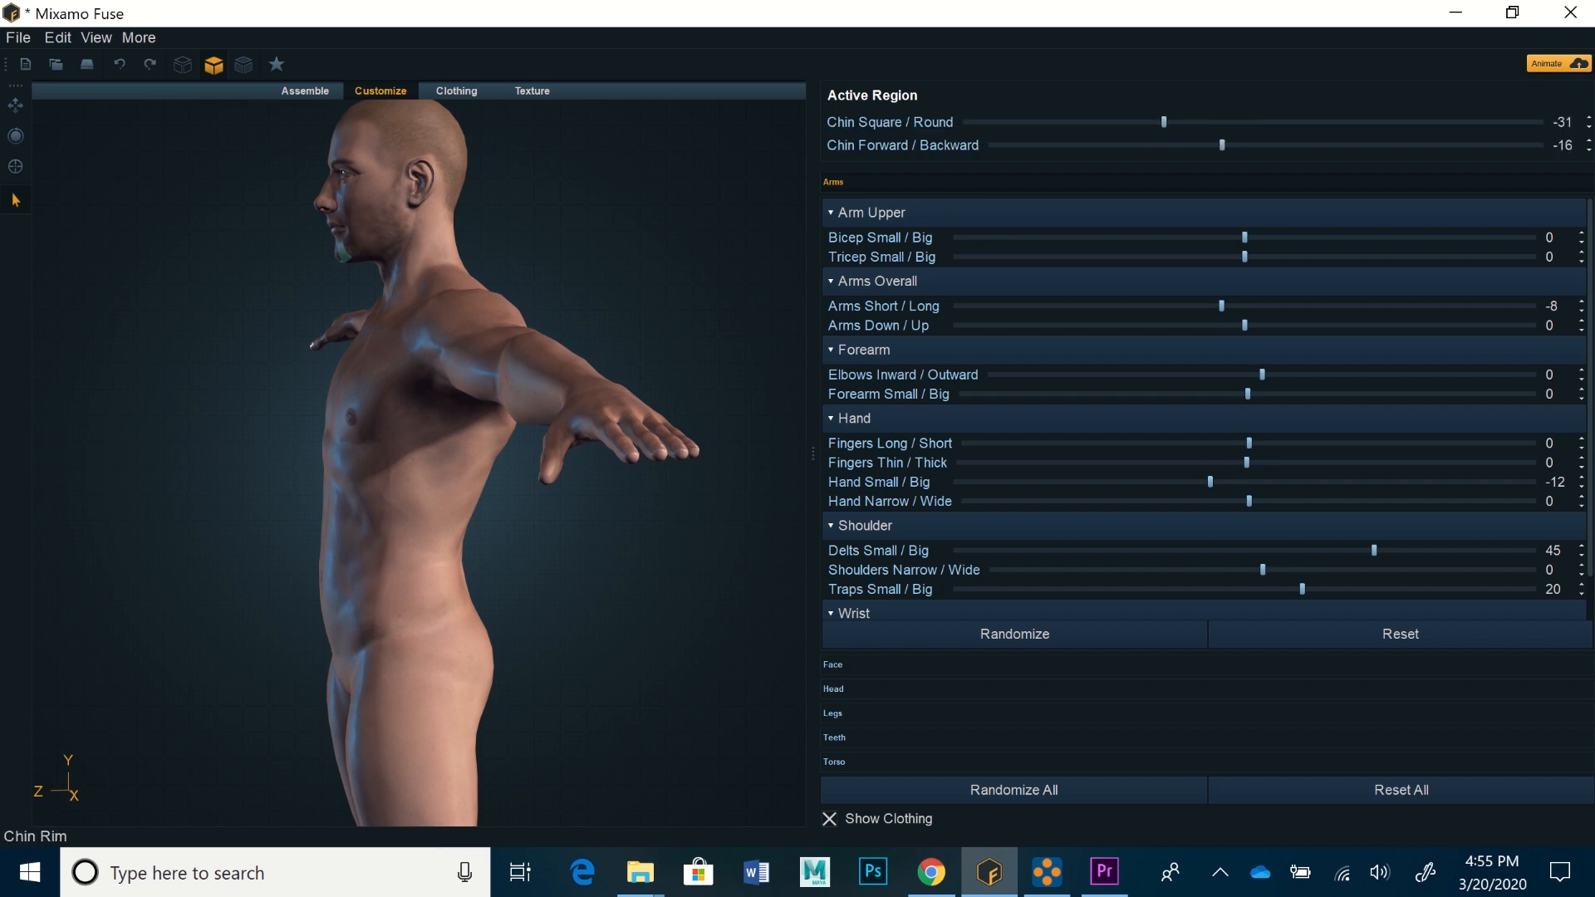
left_click(354, 239)
mouse_move(354, 239)
left_mouse_down()
mouse_move(368, 246)
mouse_move(325, 249)
left_mouse_up()
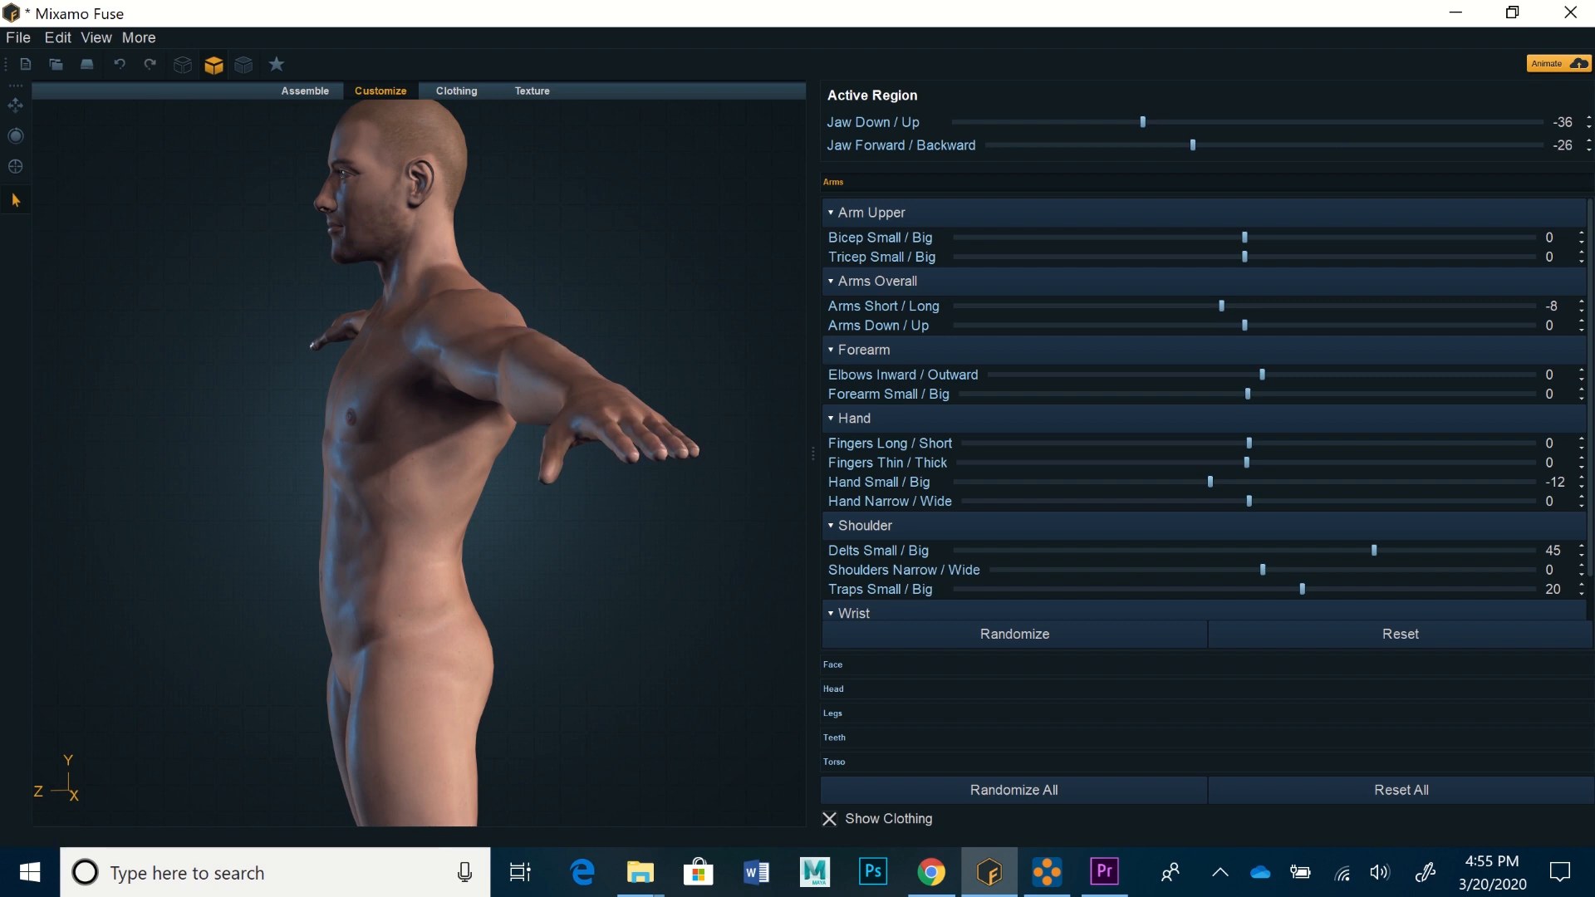
left_click_drag(532, 548, 673, 544)
middle_click_drag(673, 544, 705, 614)
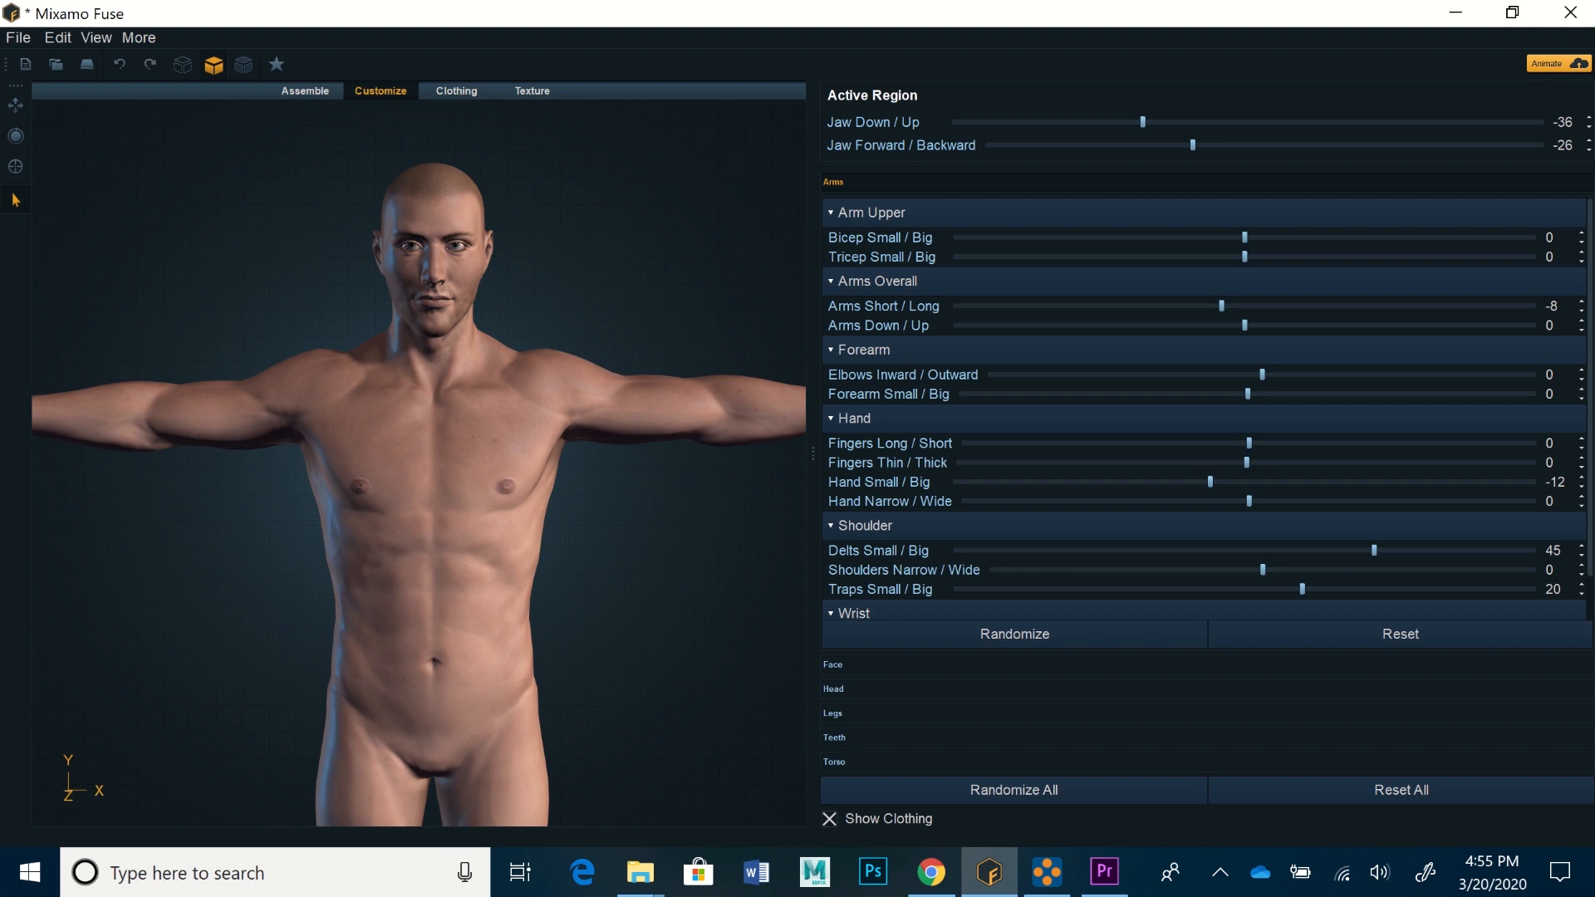
Dress the character in the orange-red Open Sweatshirt from the clothing tops
left_click(456, 91)
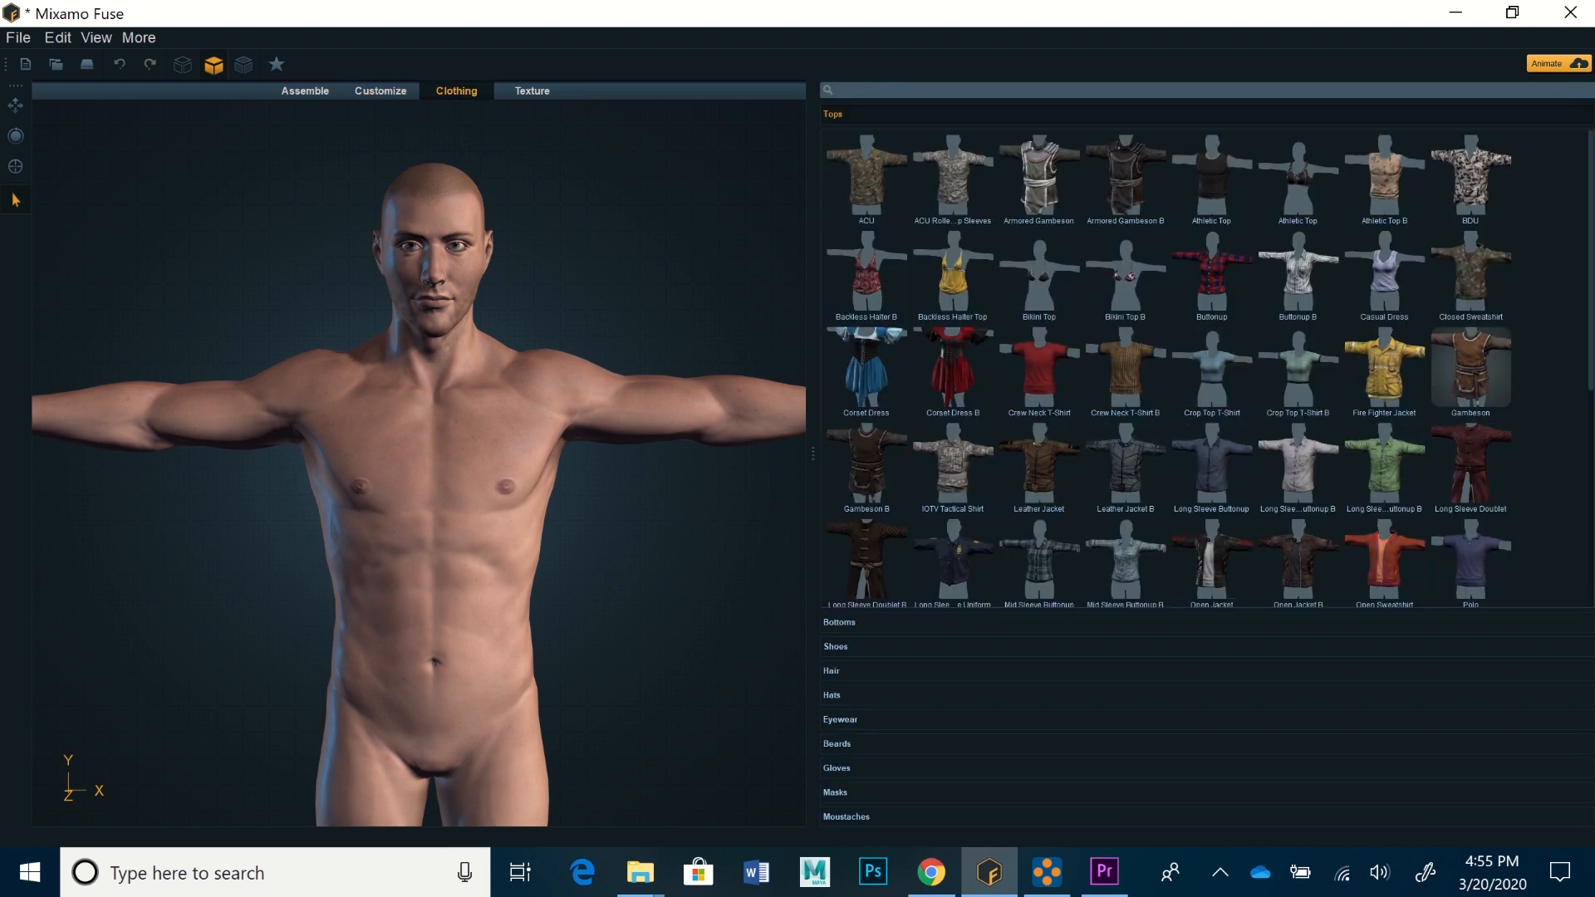
scroll(1209, 369, "down", 3)
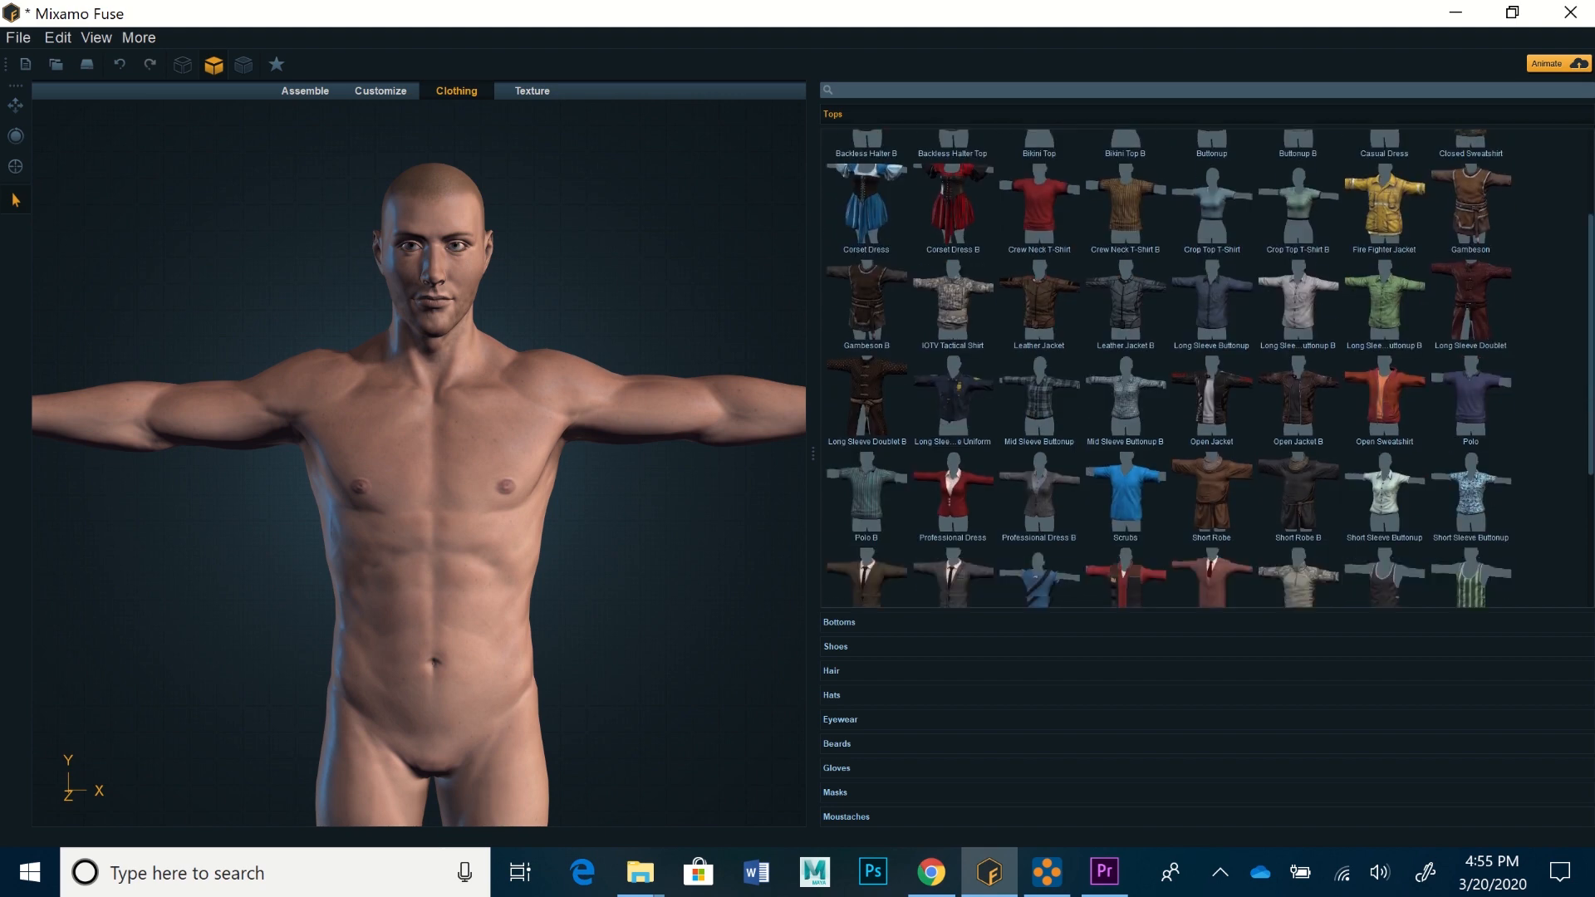
scroll(1209, 369, "up", 3)
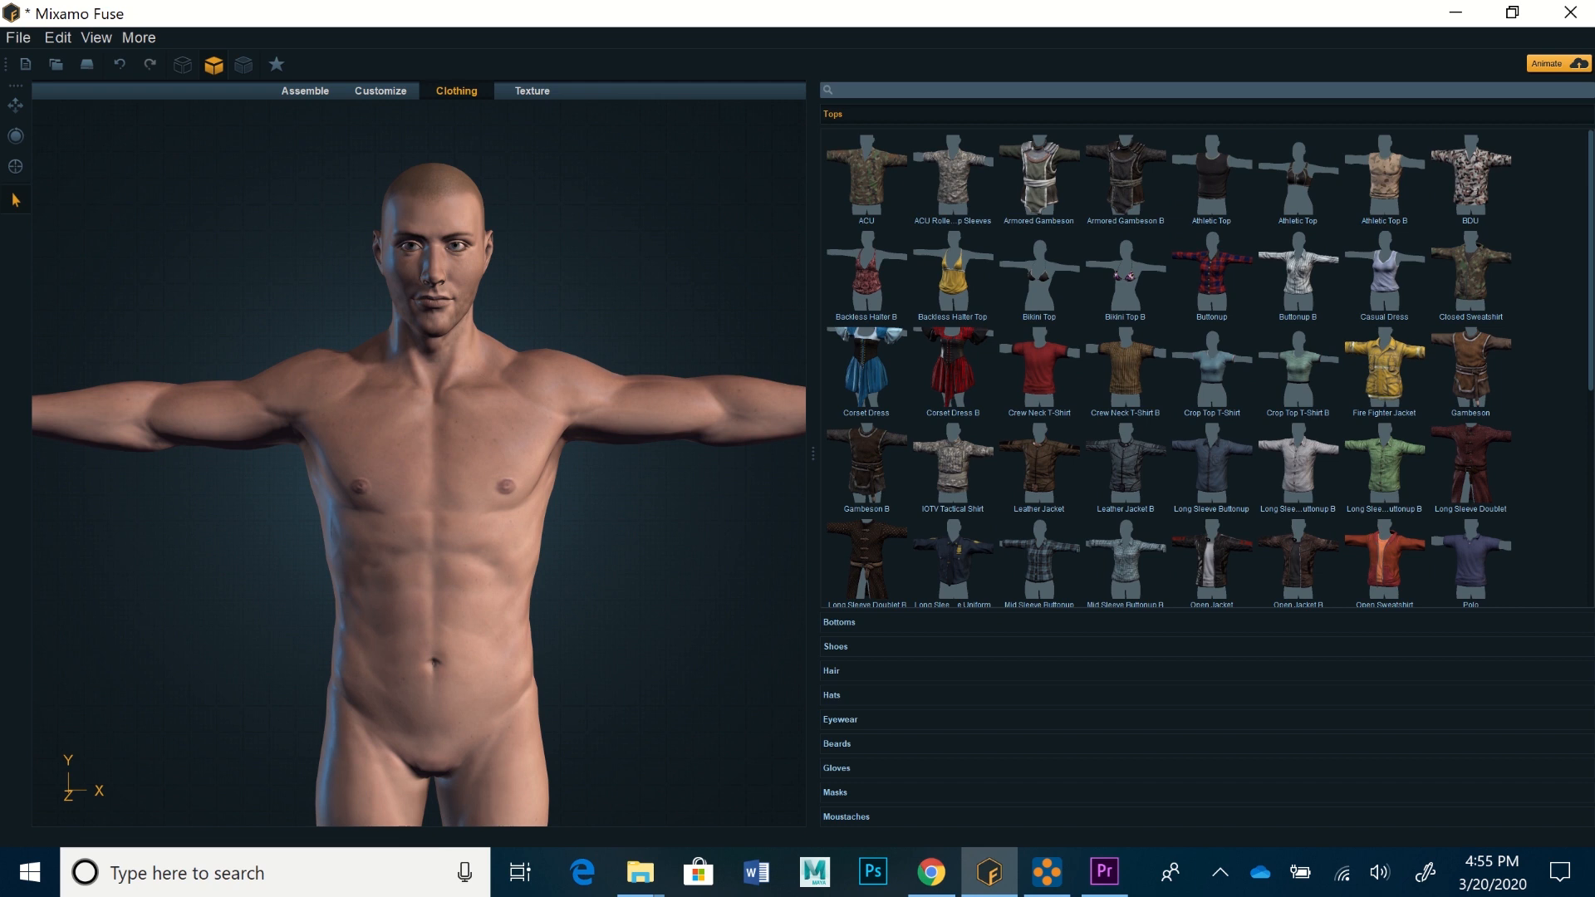
scroll(1209, 368, "down", 2)
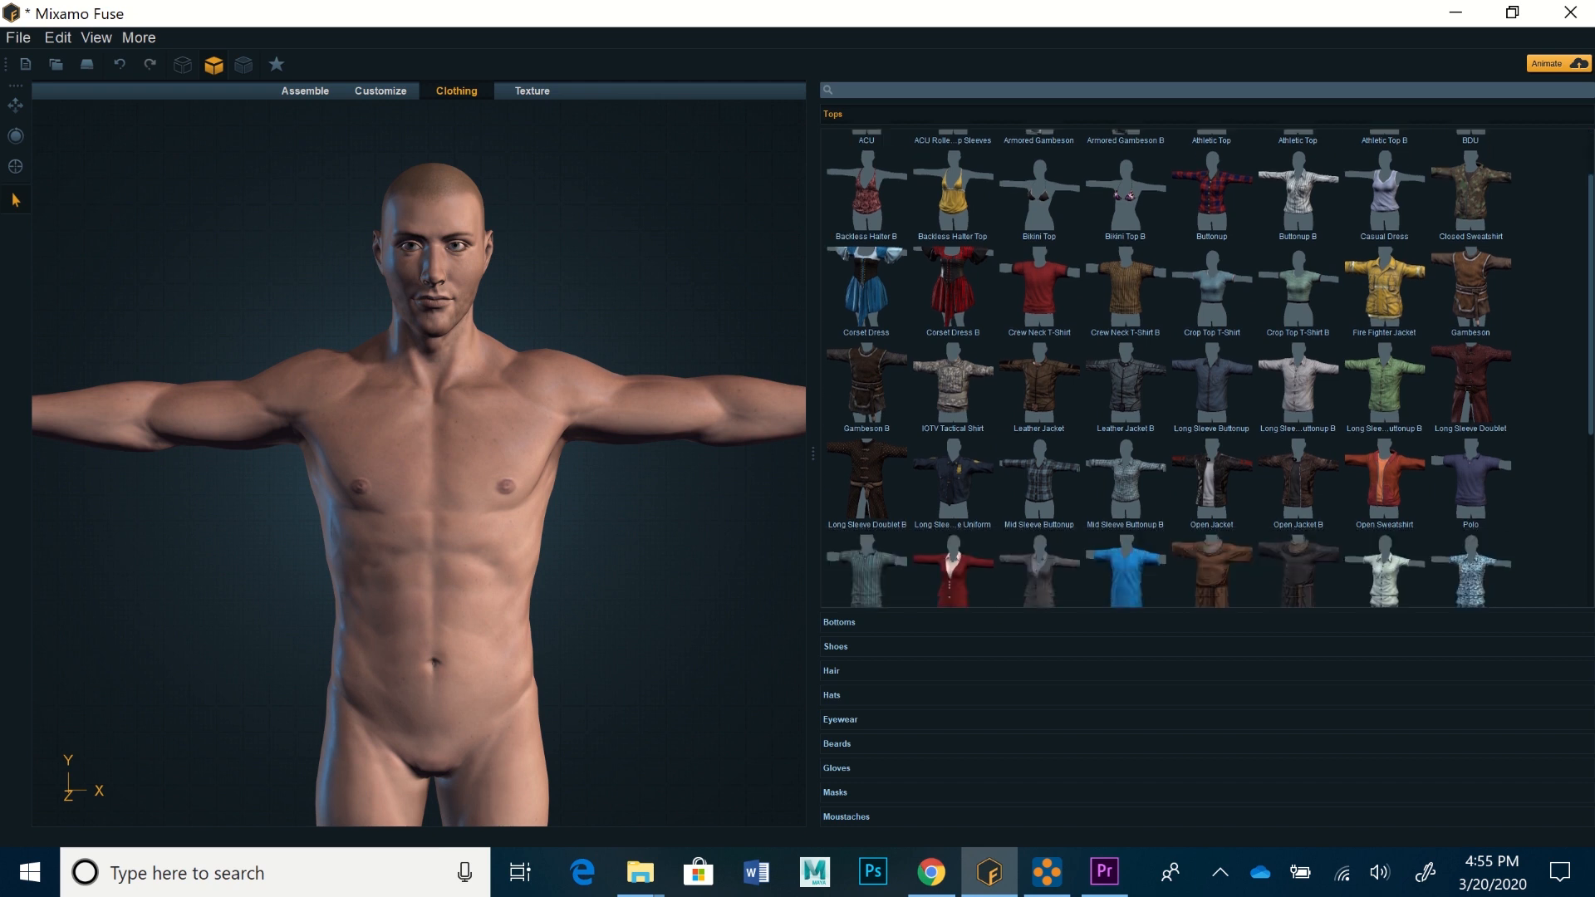
scroll(1168, 367, "down", 2)
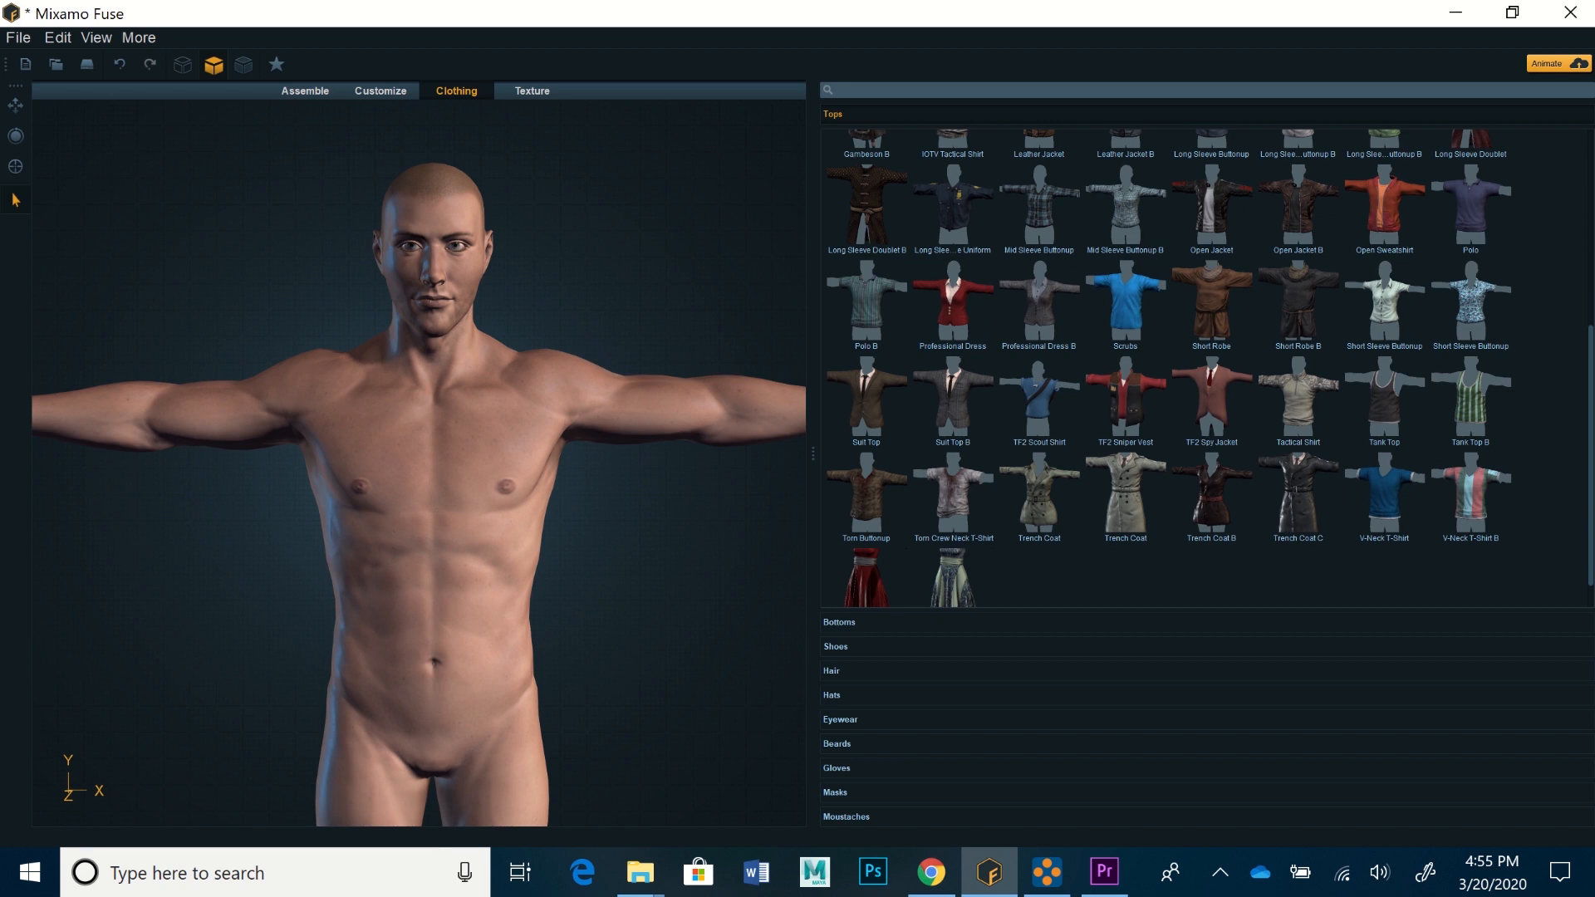
scroll(1168, 367, "up", 1)
scroll(1168, 367, "up", 2)
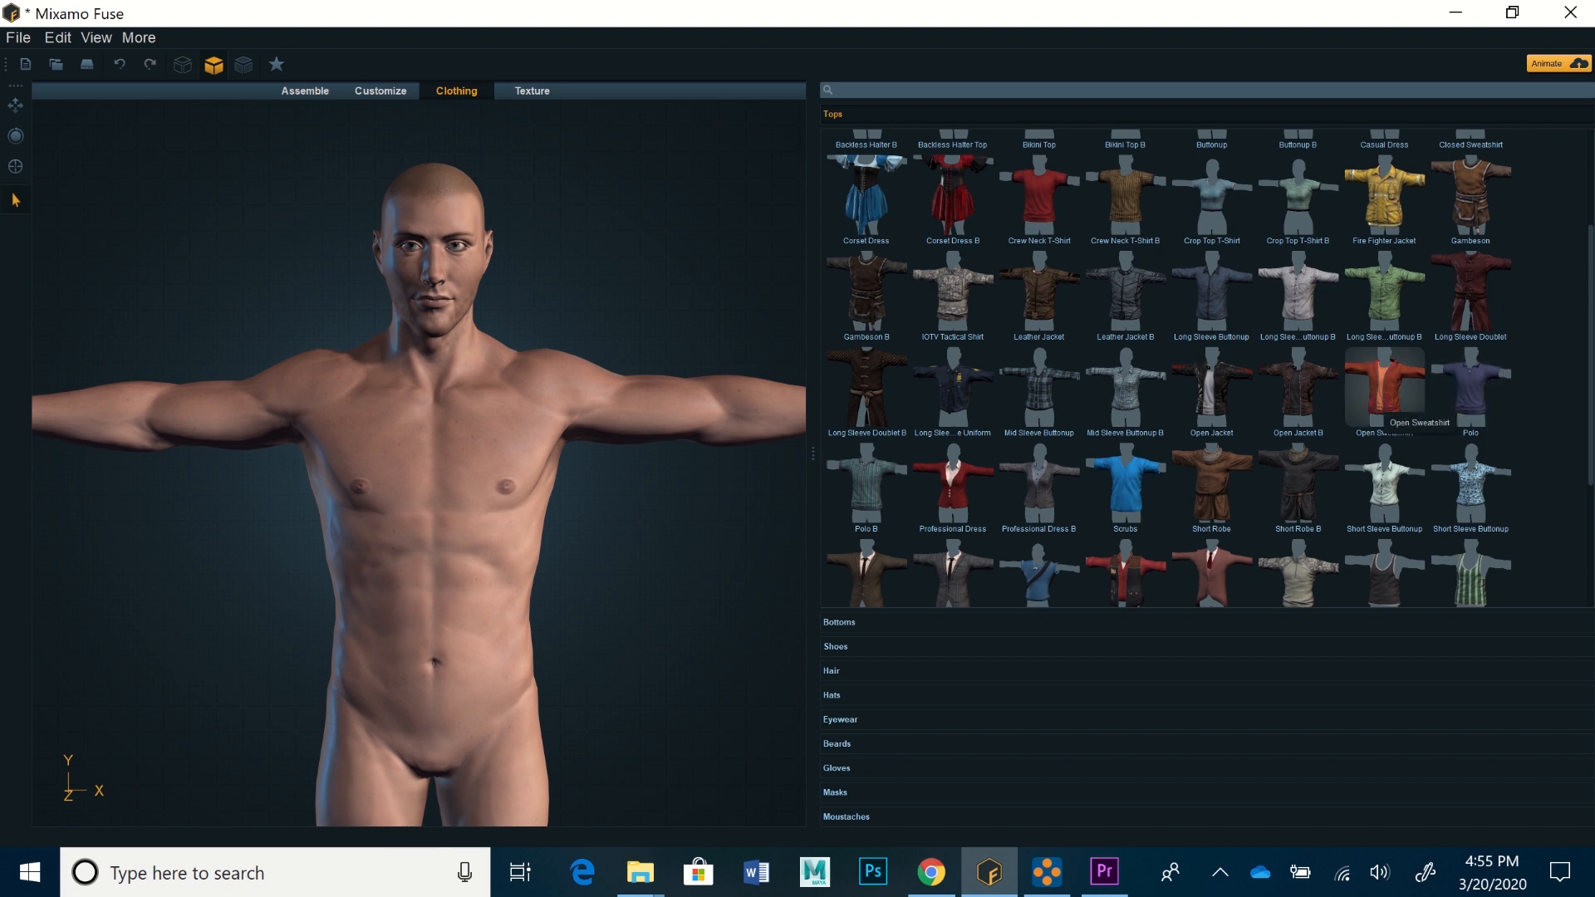
left_click(1384, 398)
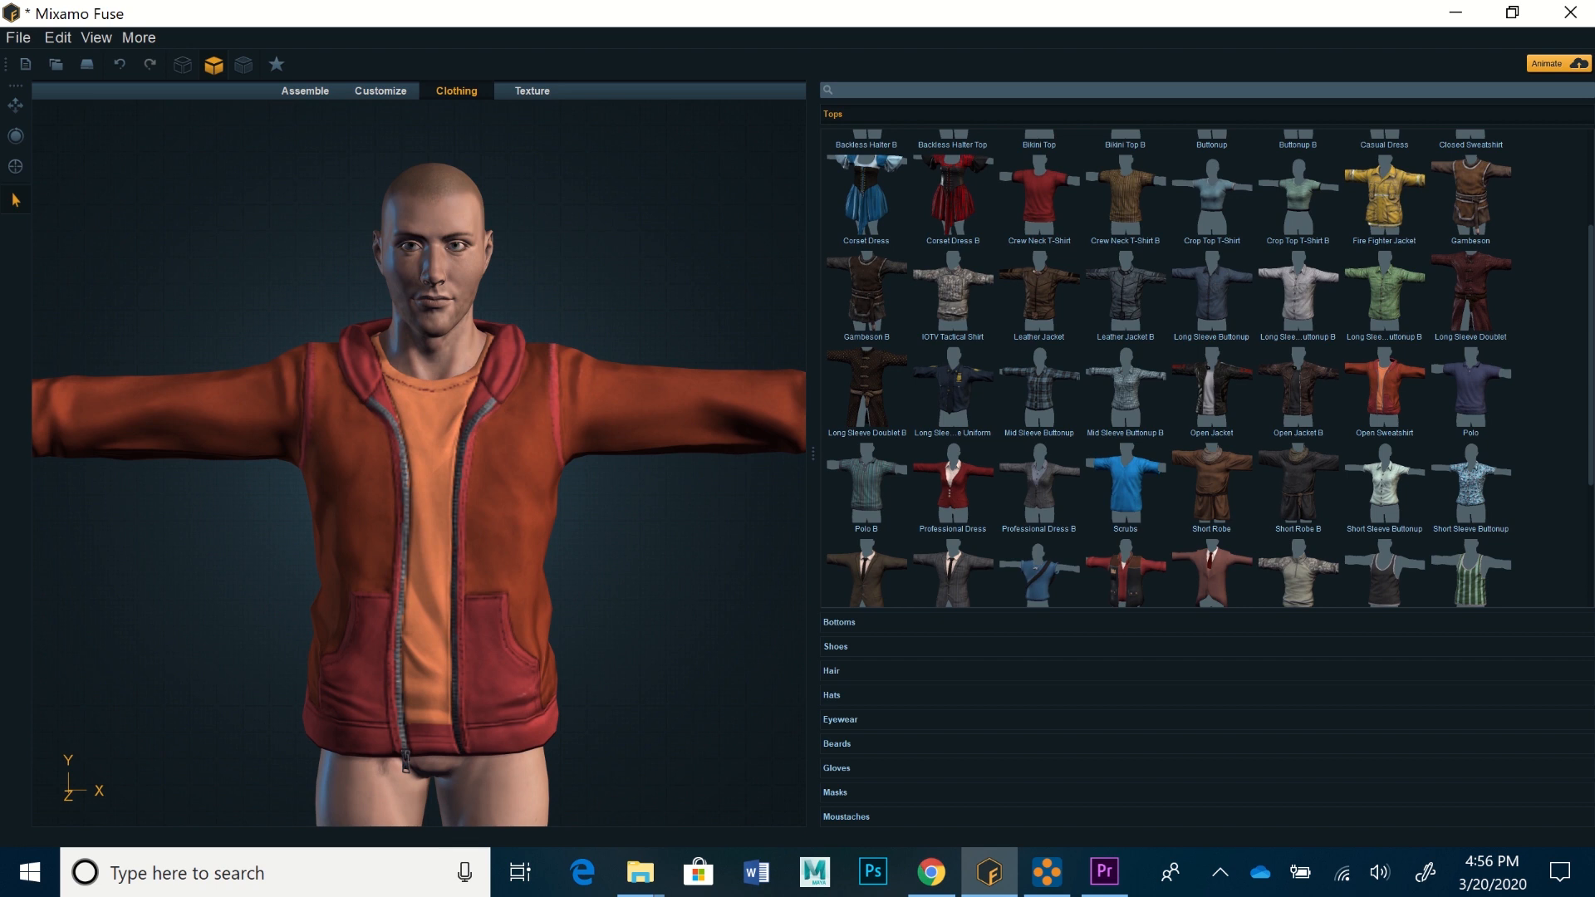
Dress the character in the beige Workout Shorts with the blue hem stripe from the clothing bottoms
left_click(863, 622)
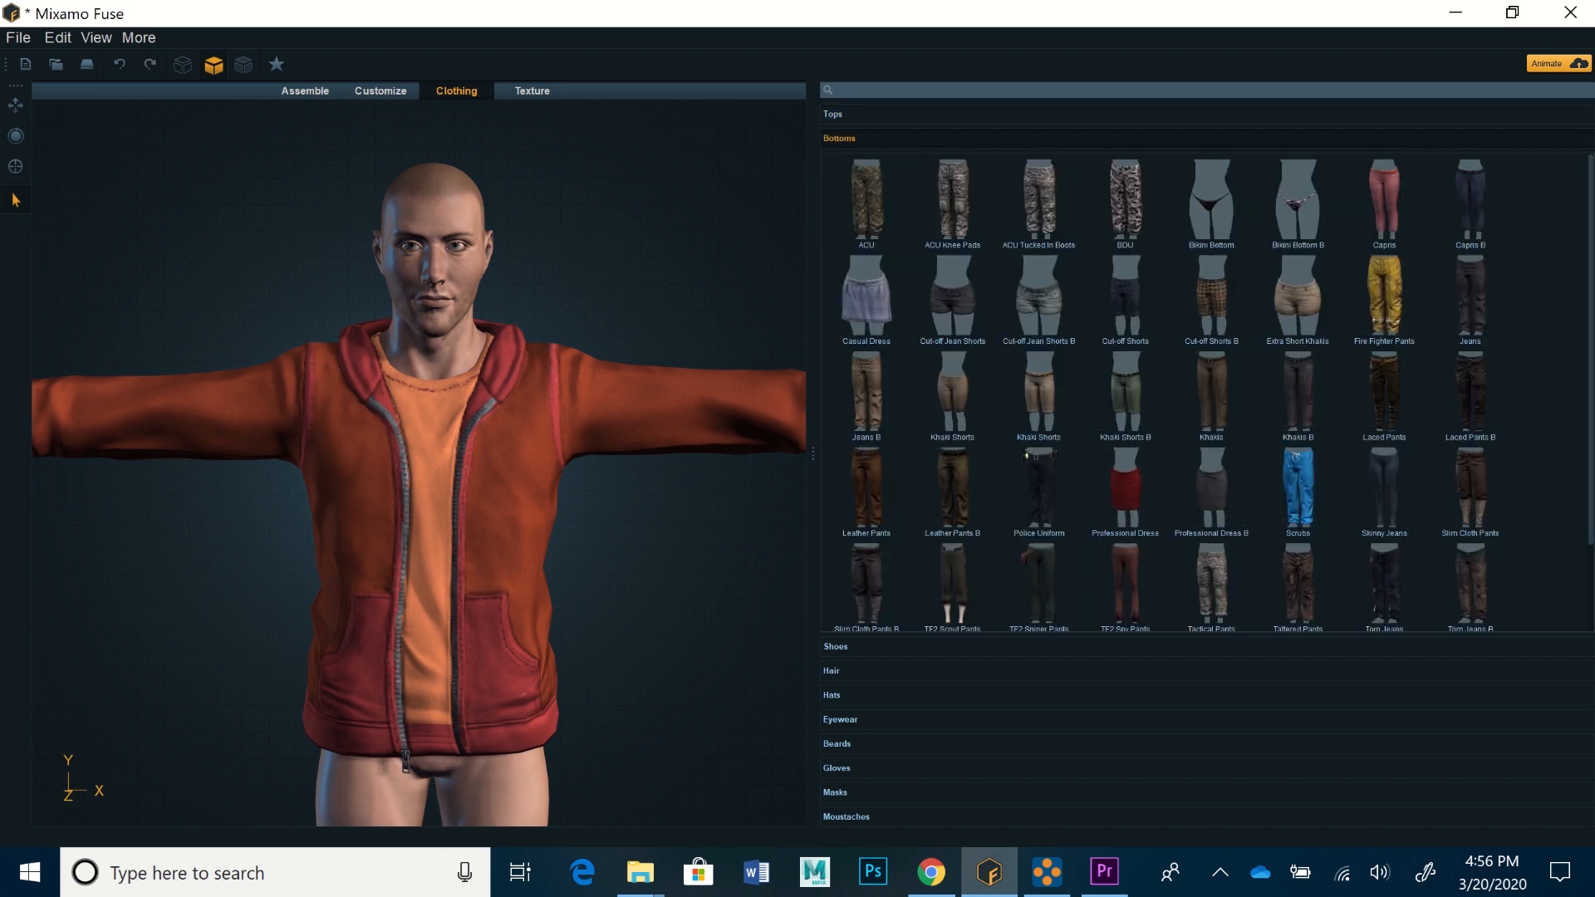
scroll(1590, 348, "down", 1)
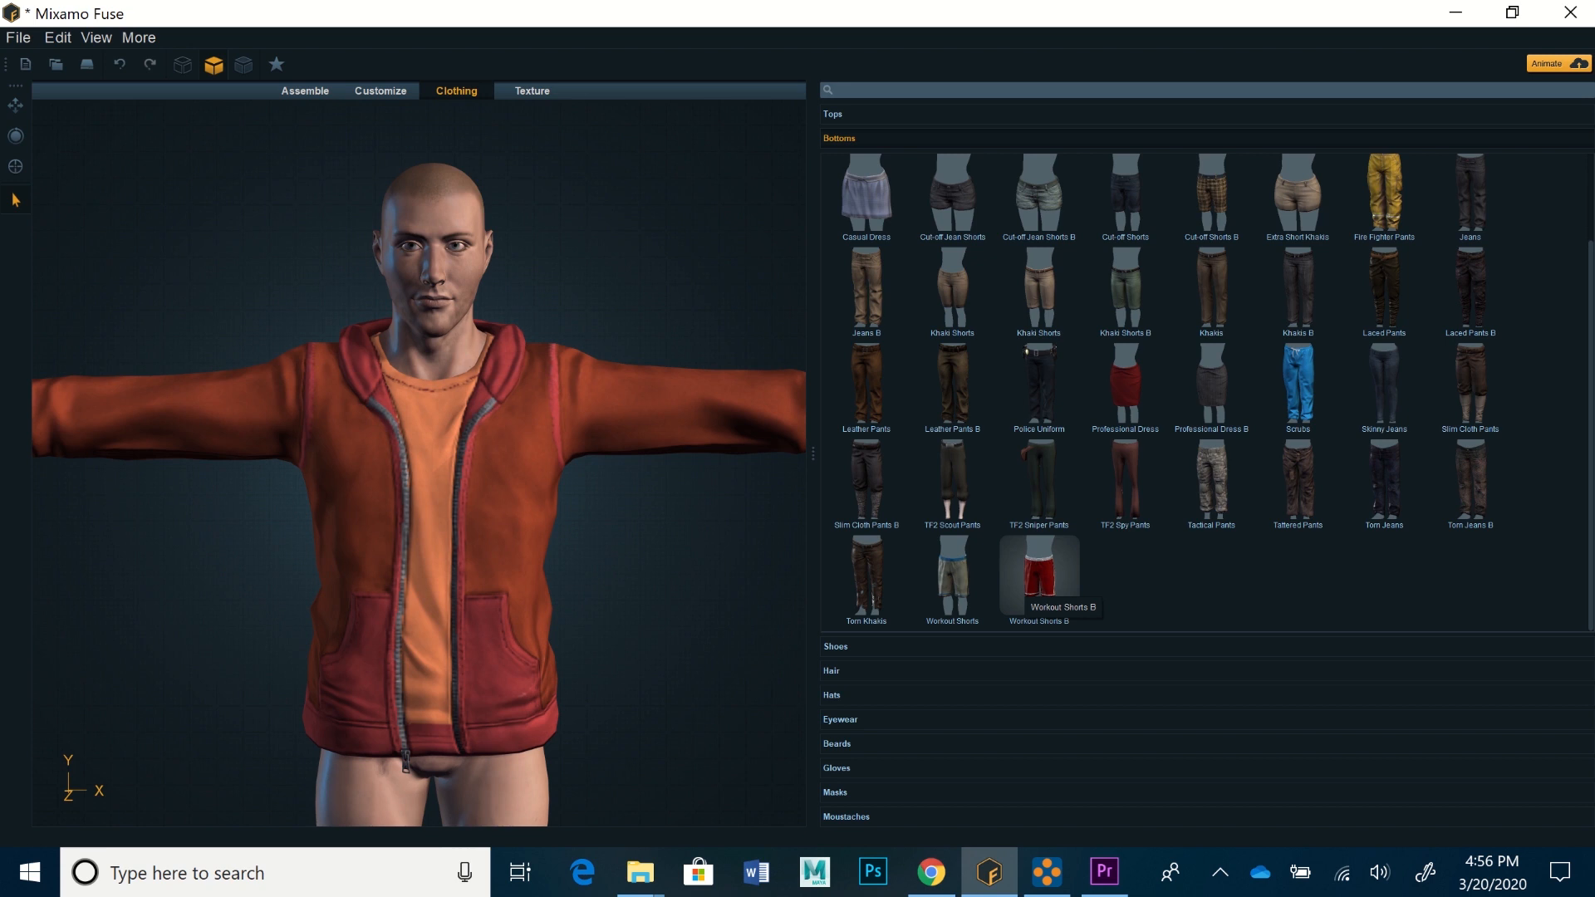
left_click(953, 577)
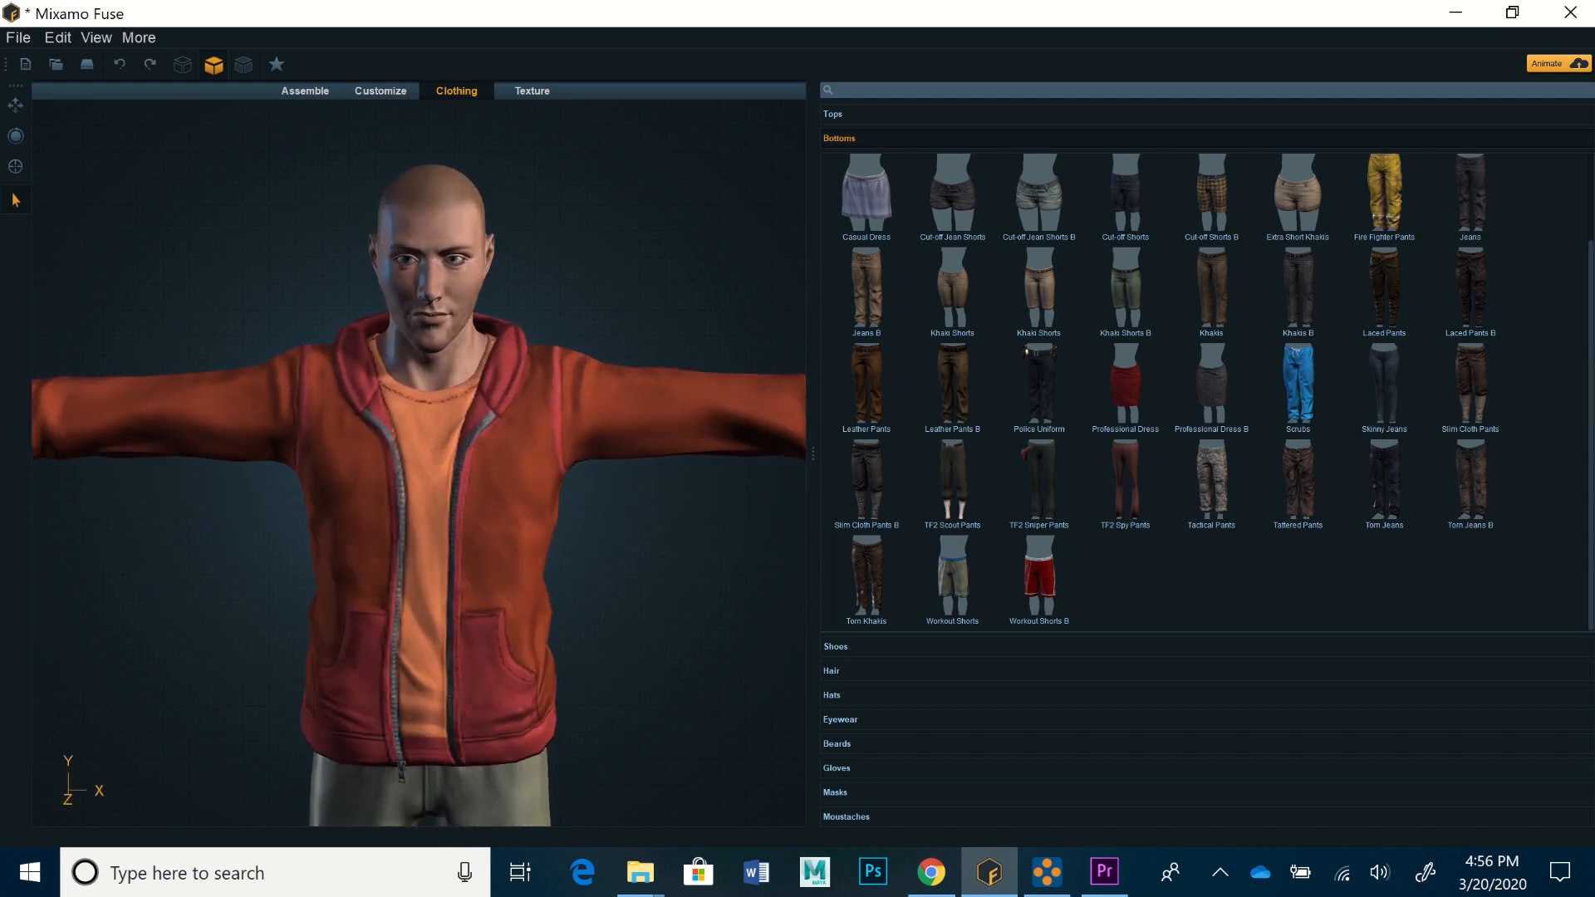
middle_click_drag(411, 656, 435, 254)
mouse_move(357, 448)
left_mouse_down()
mouse_move(598, 442)
mouse_move(332, 454)
left_mouse_up()
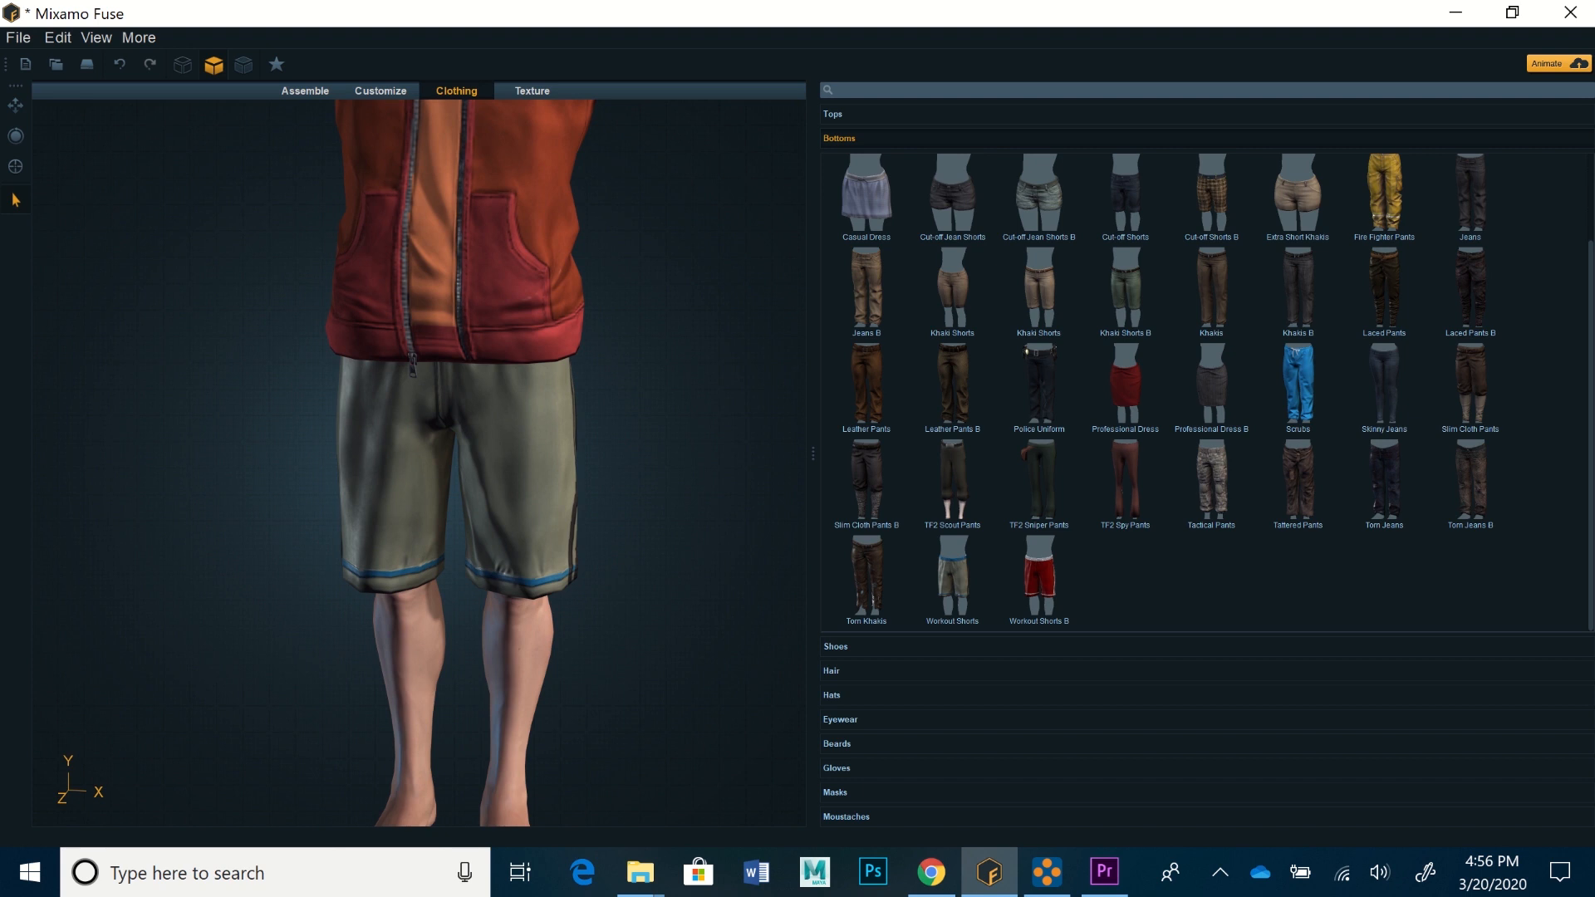
scroll(418, 462, "down", 4)
middle_click_drag(418, 462, 381, 562)
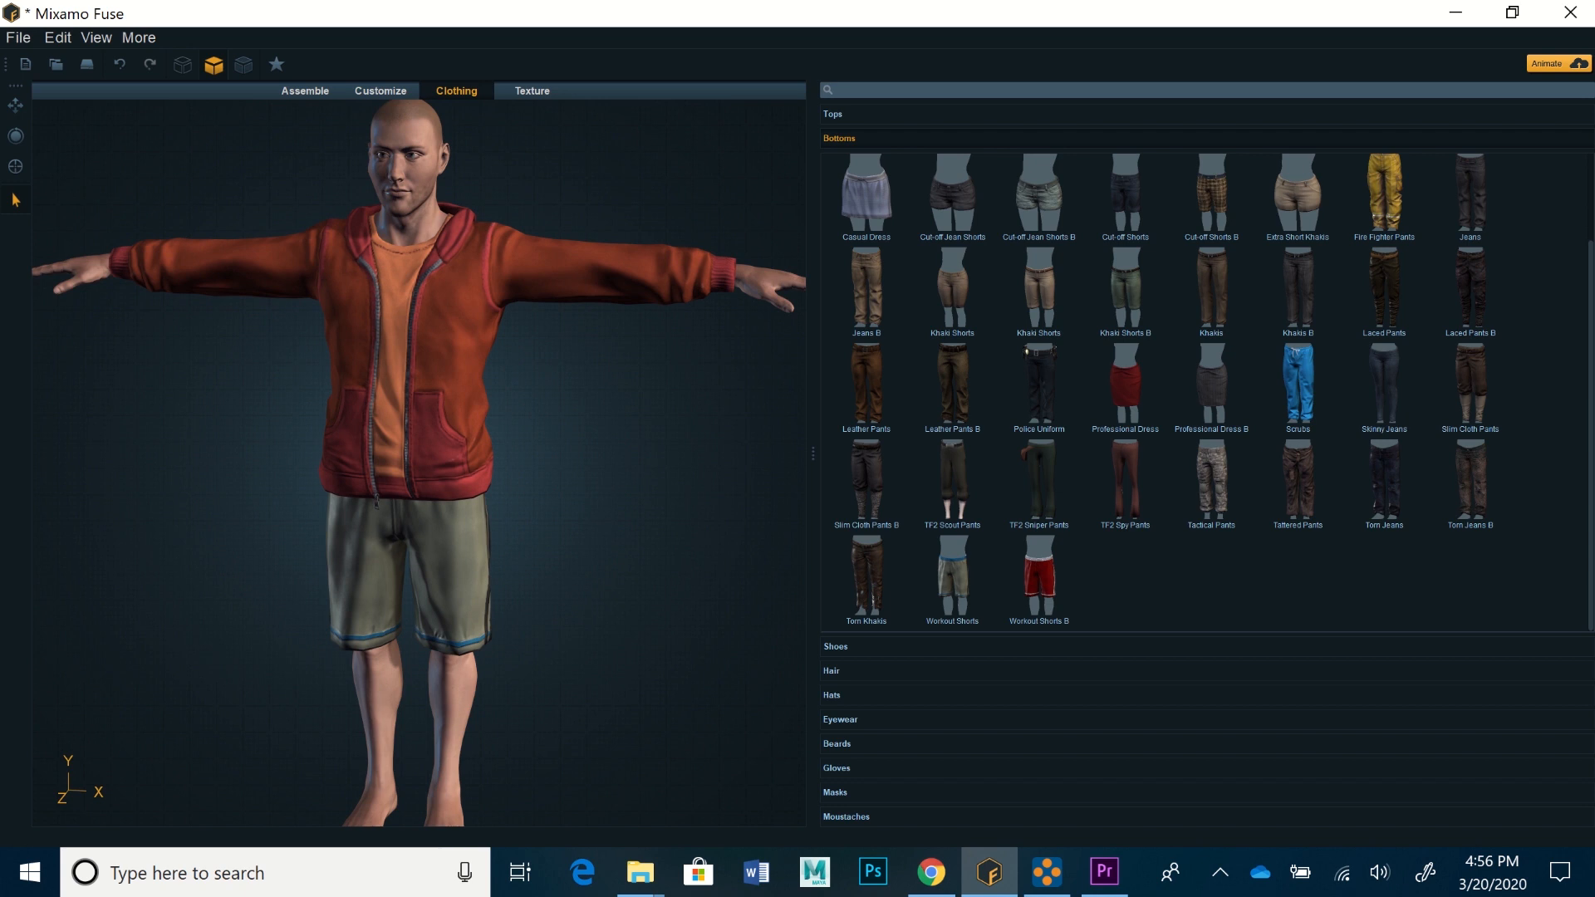
Fit the character with shoes, trying Sneakers B before replacing them with green patterned lace-up sneakers
left_click(835, 646)
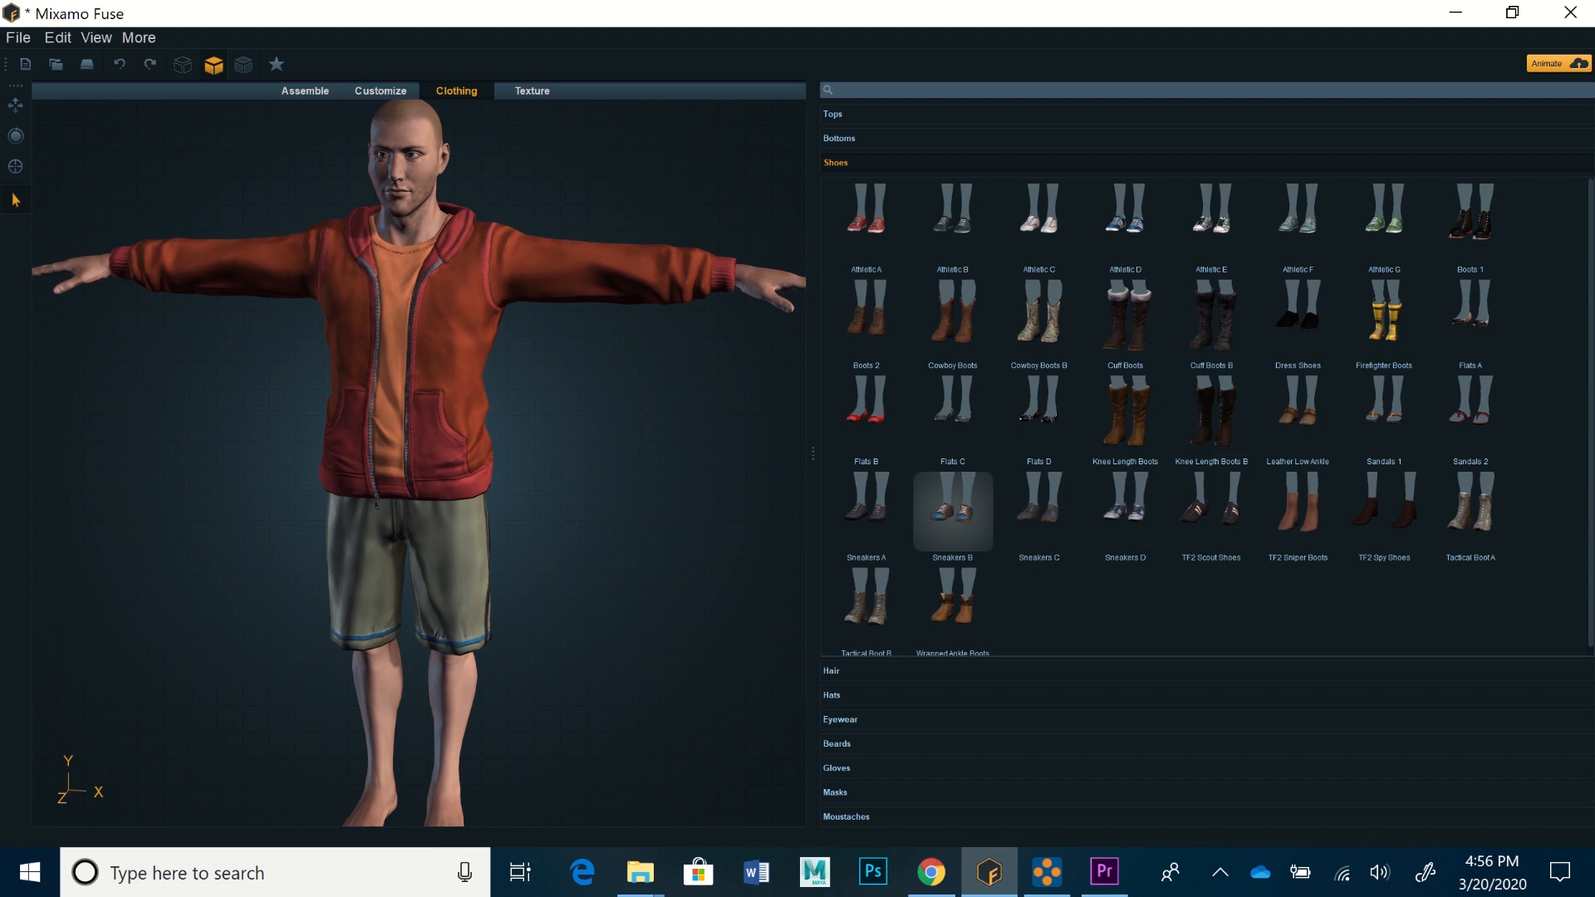
left_click(953, 510)
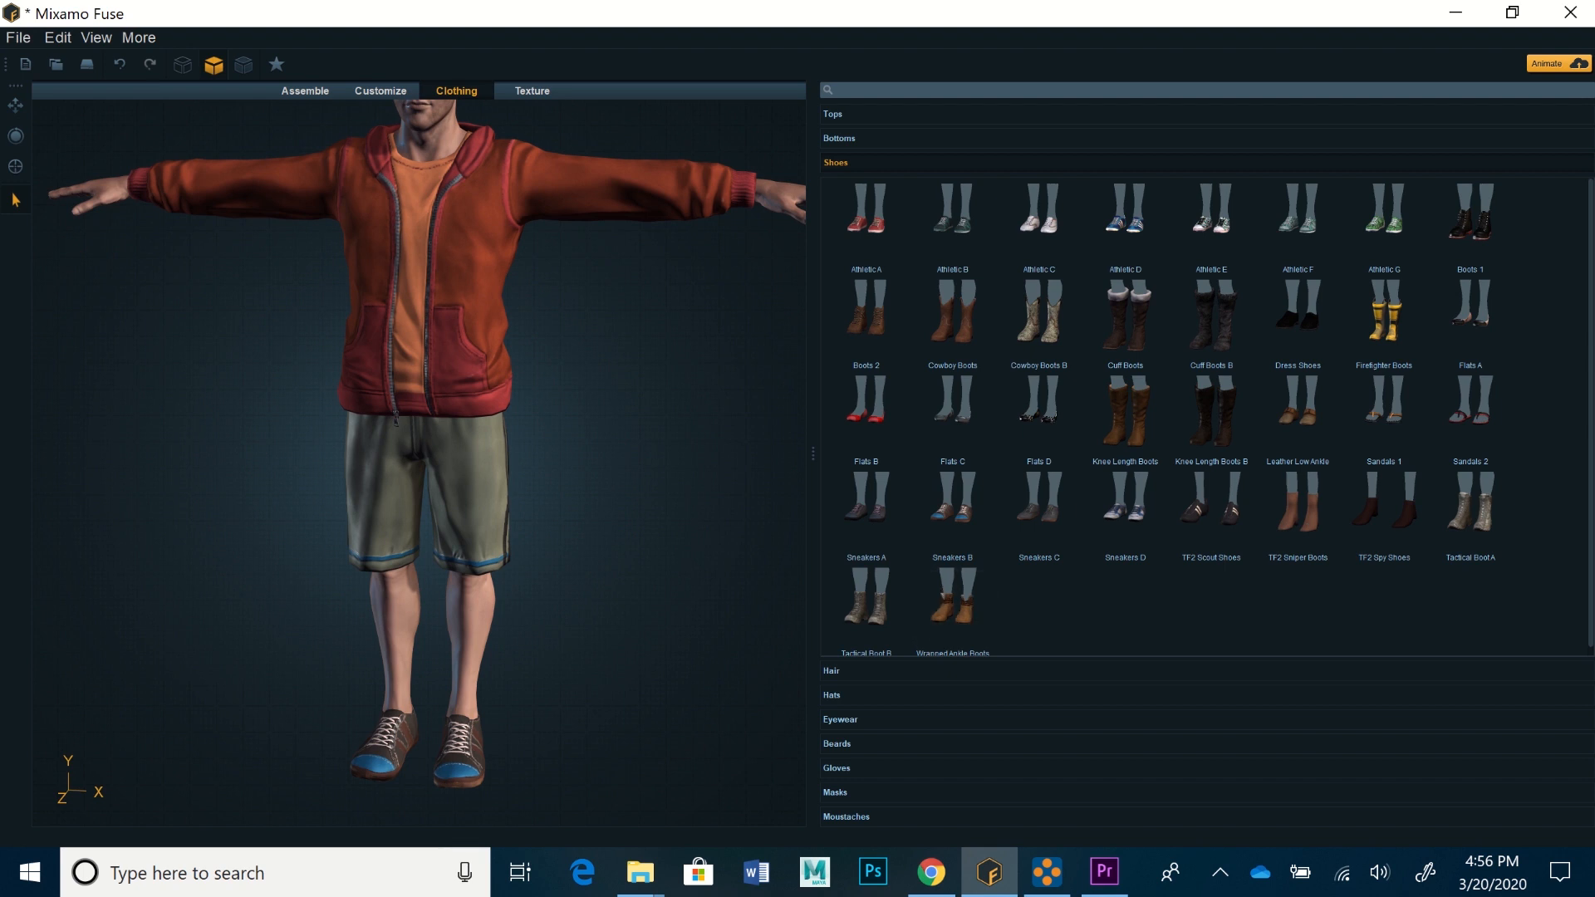
left_click(1123, 440)
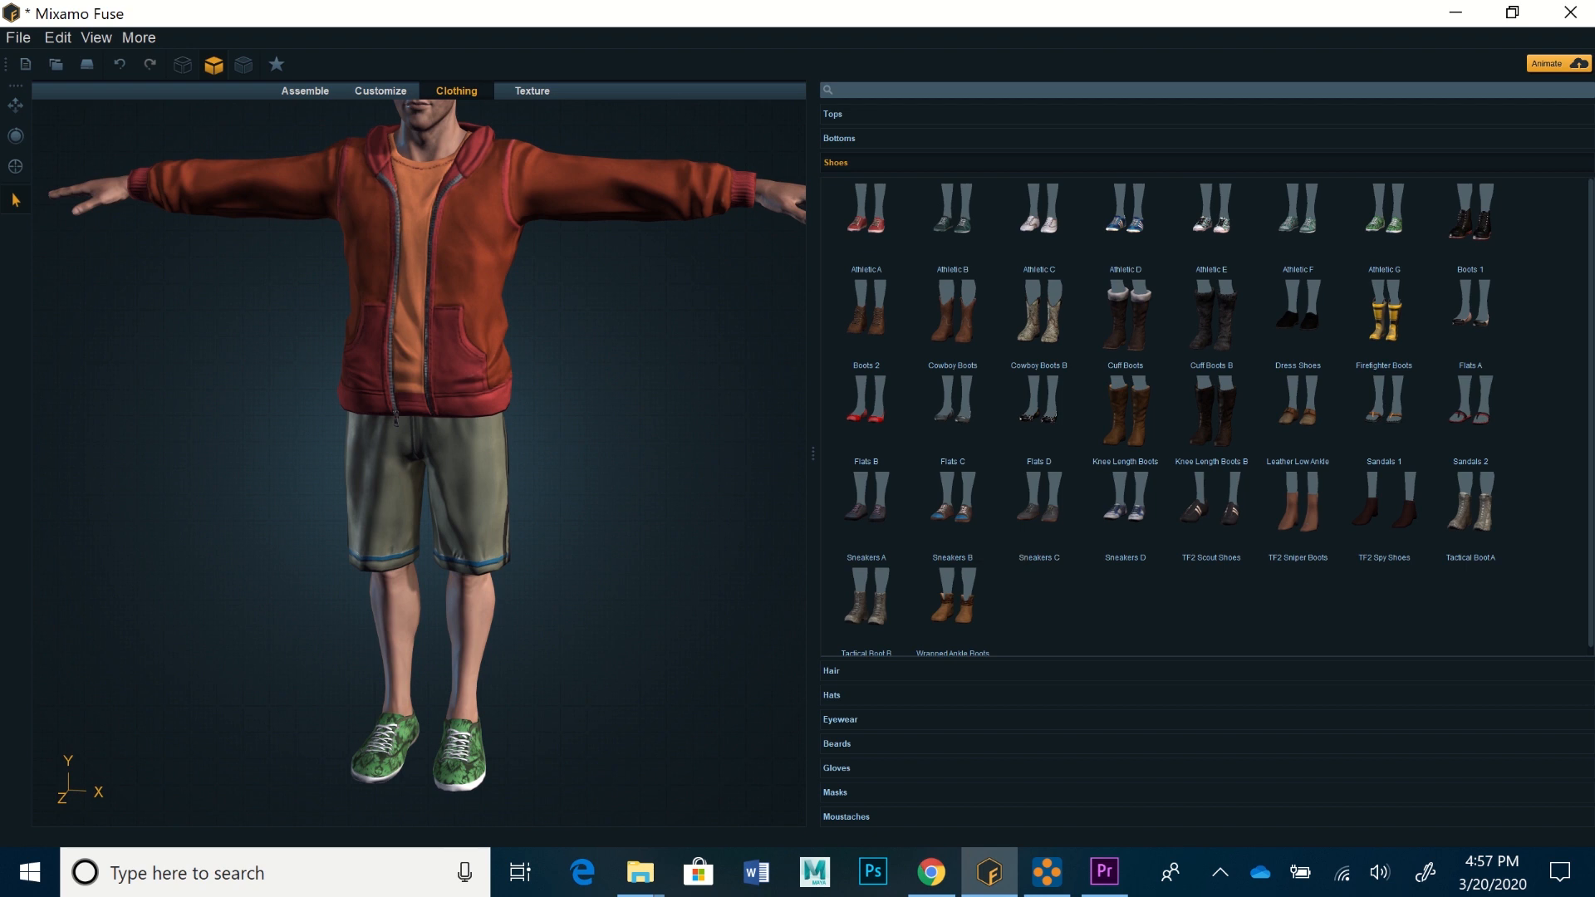
middle_click_drag(498, 374, 498, 647)
scroll(418, 465, "up", 5)
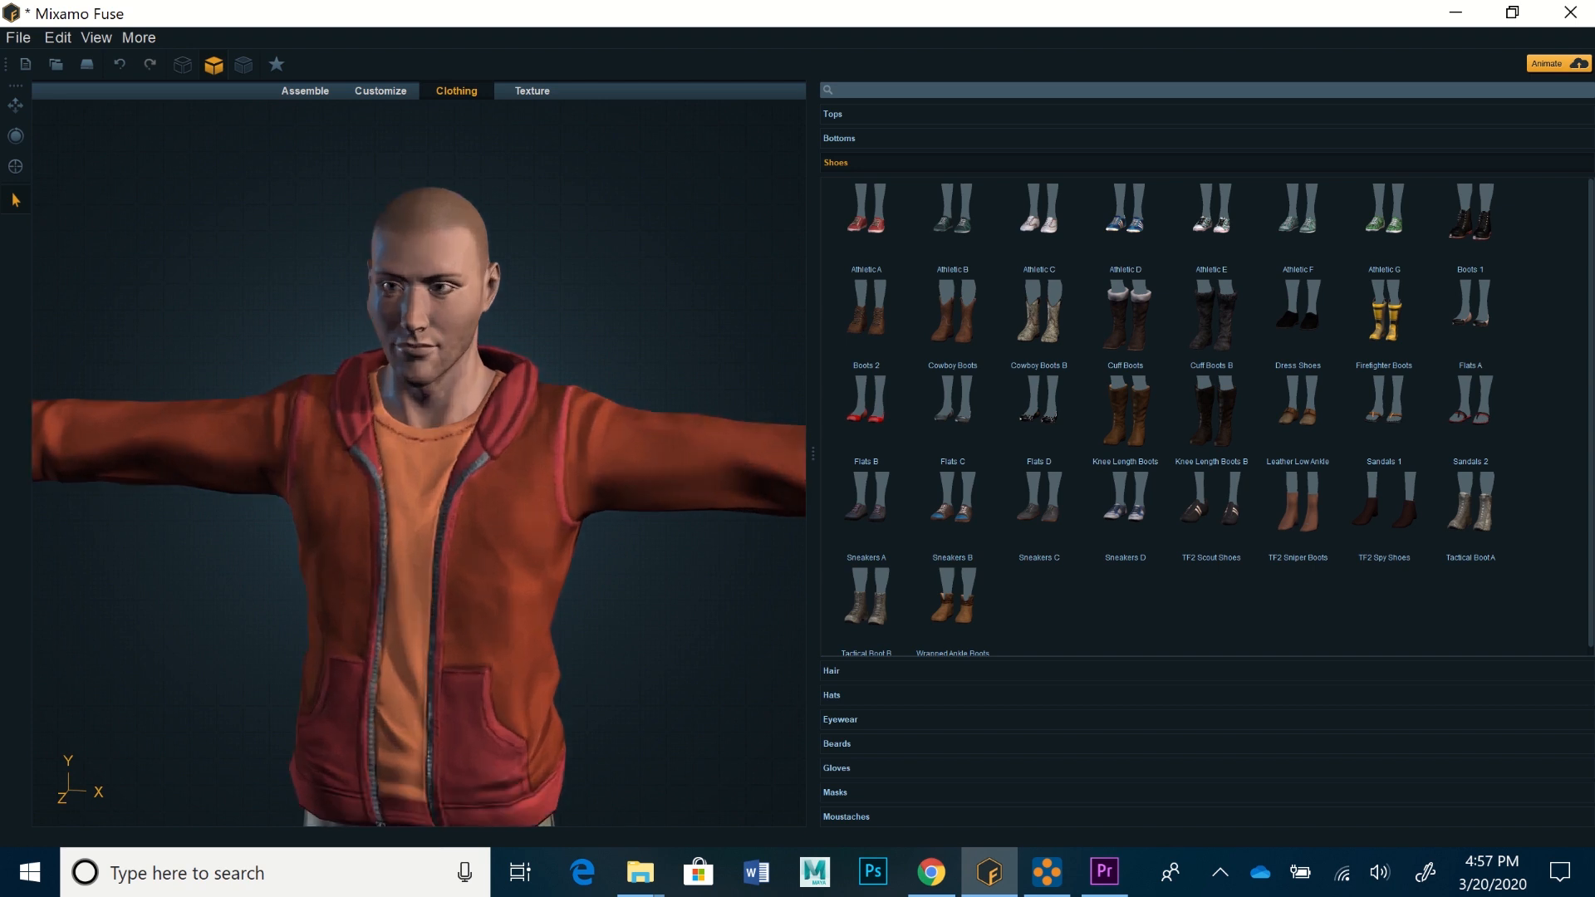
Give the character the Alpha Short Swept B hair after trying Ponytail and Alpha Short Bouffant
left_click(831, 671)
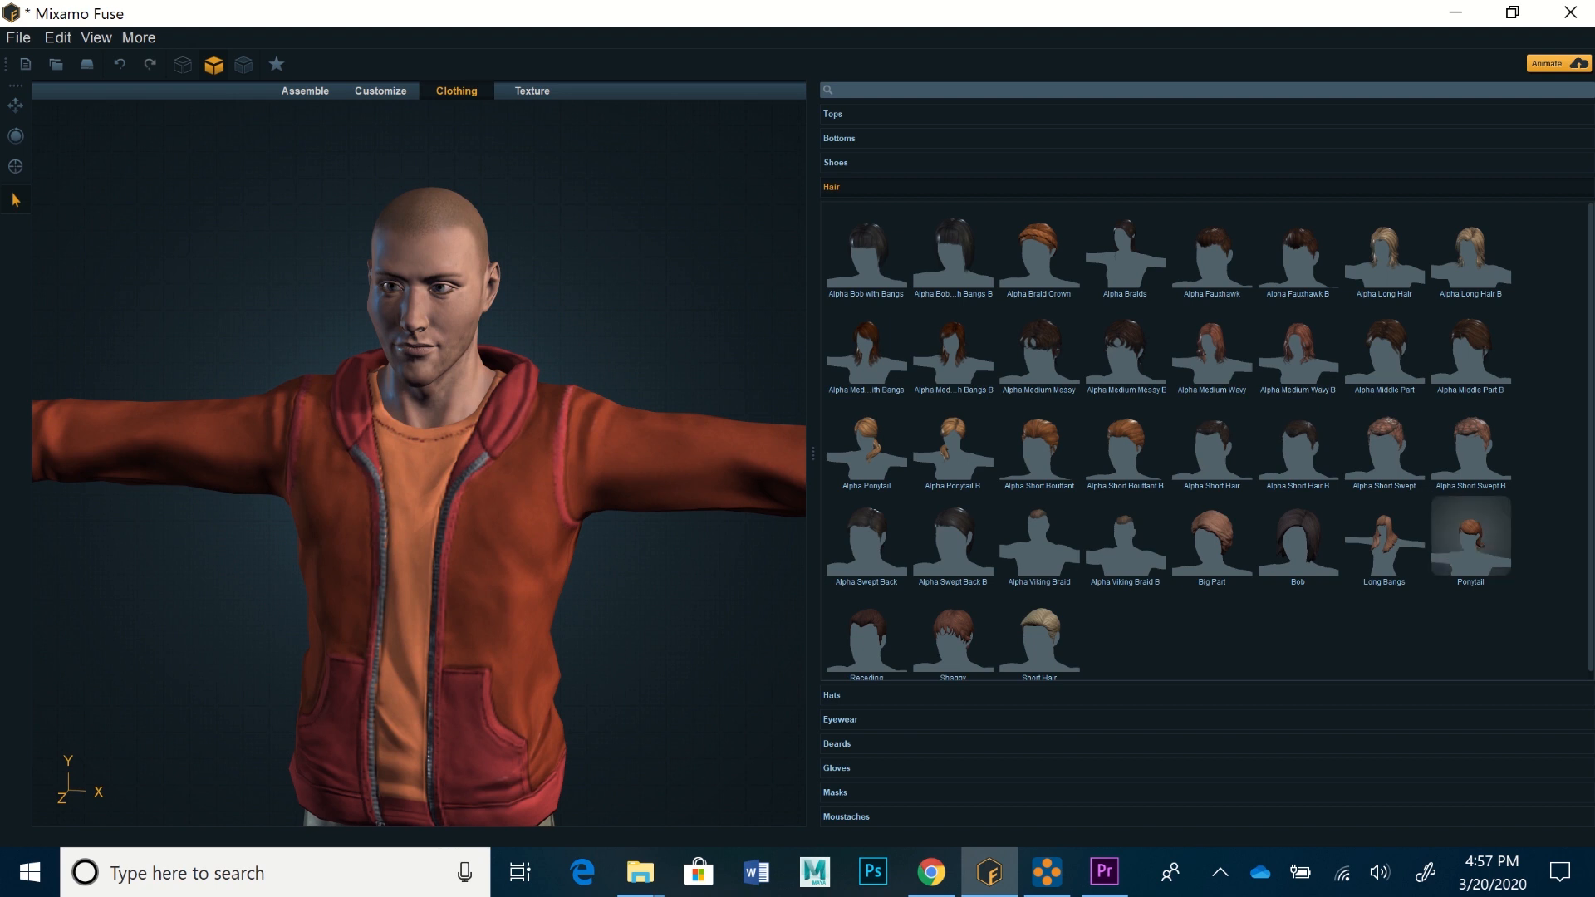
left_click(1470, 535)
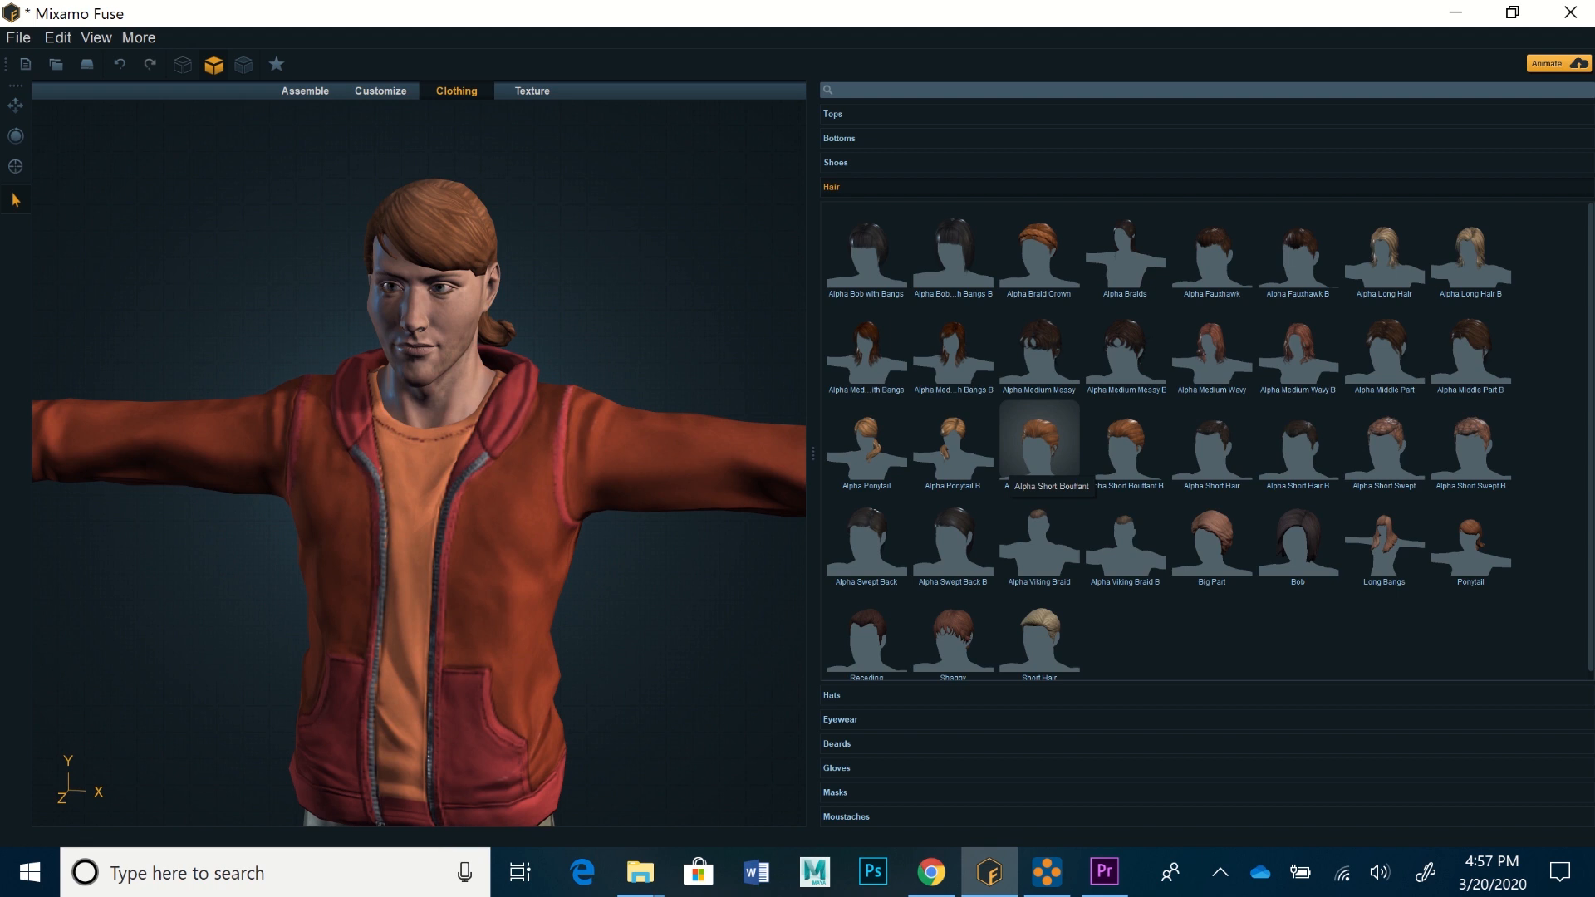
left_click(1039, 448)
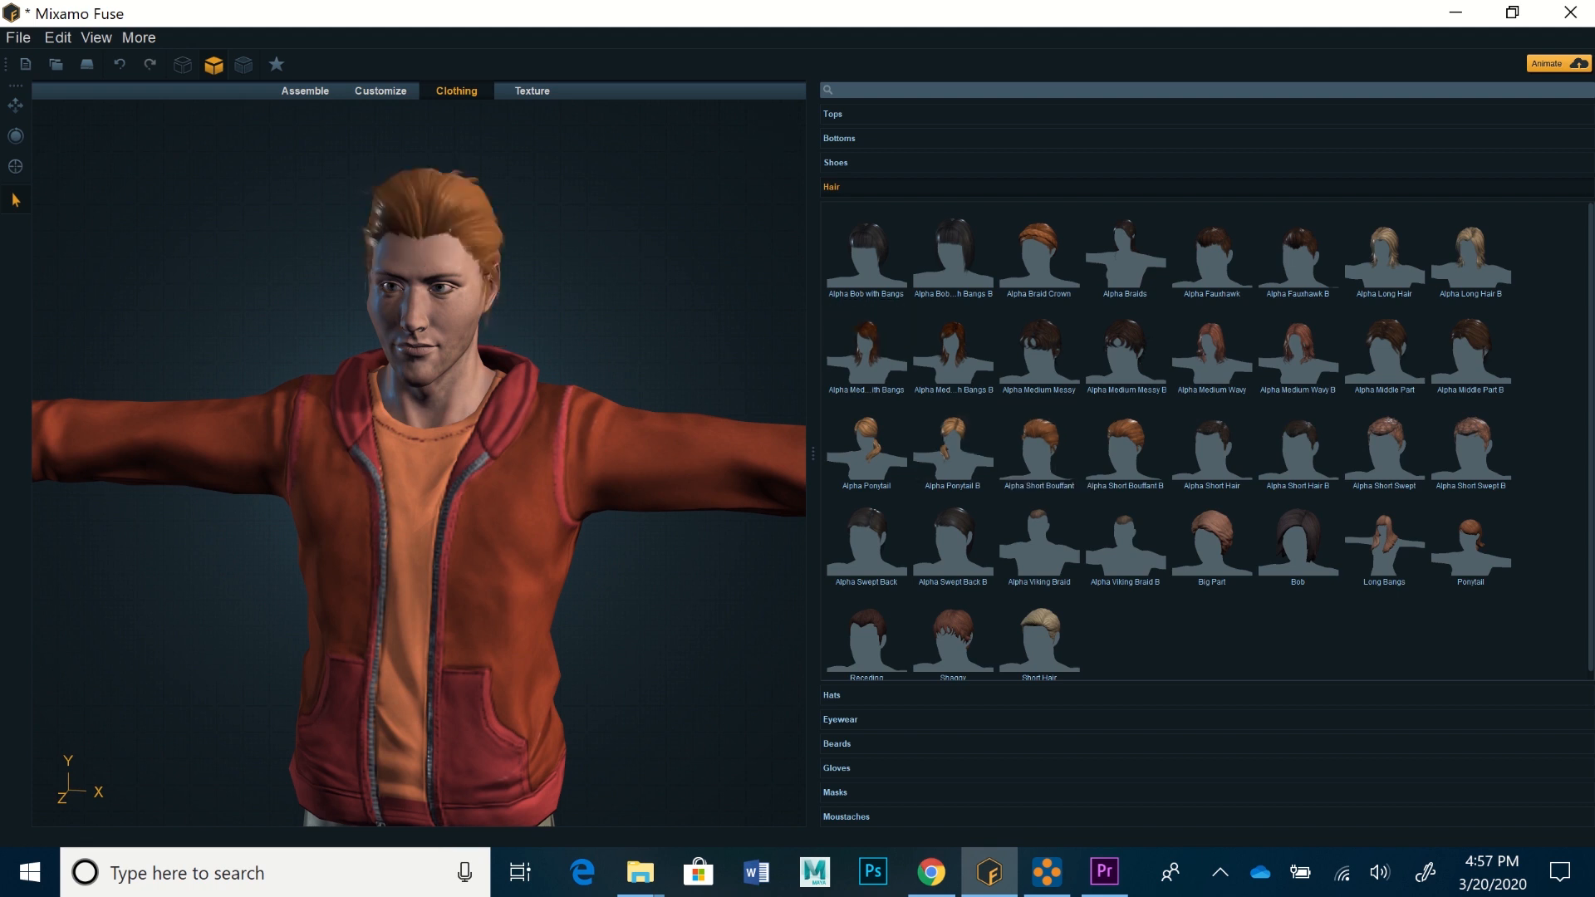
left_click_drag(357, 499, 315, 498)
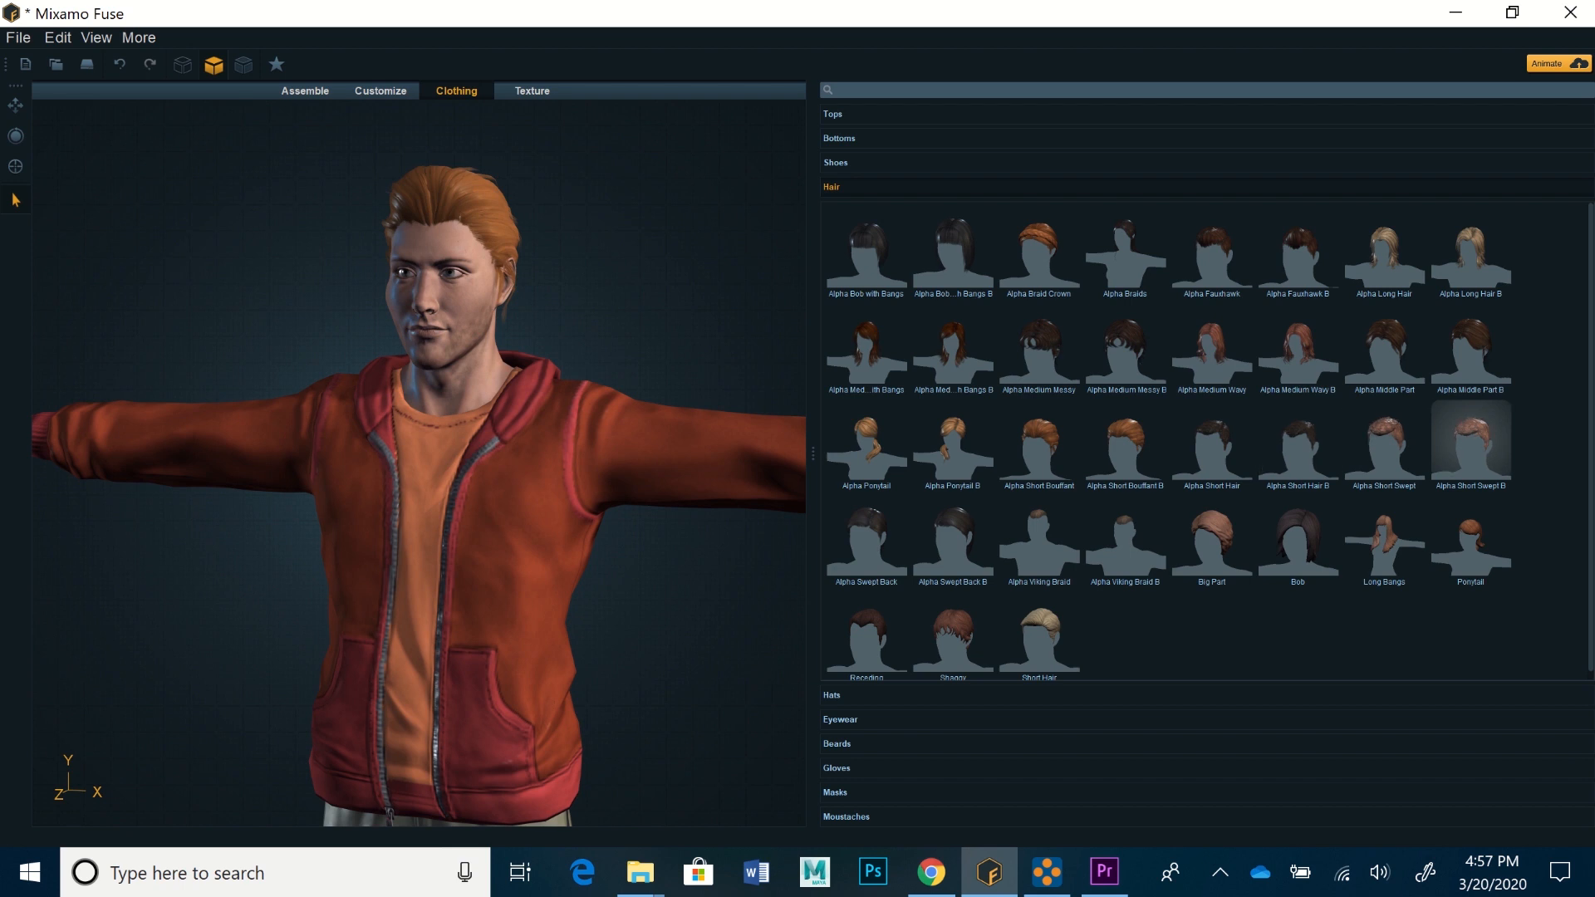
left_click(1470, 440)
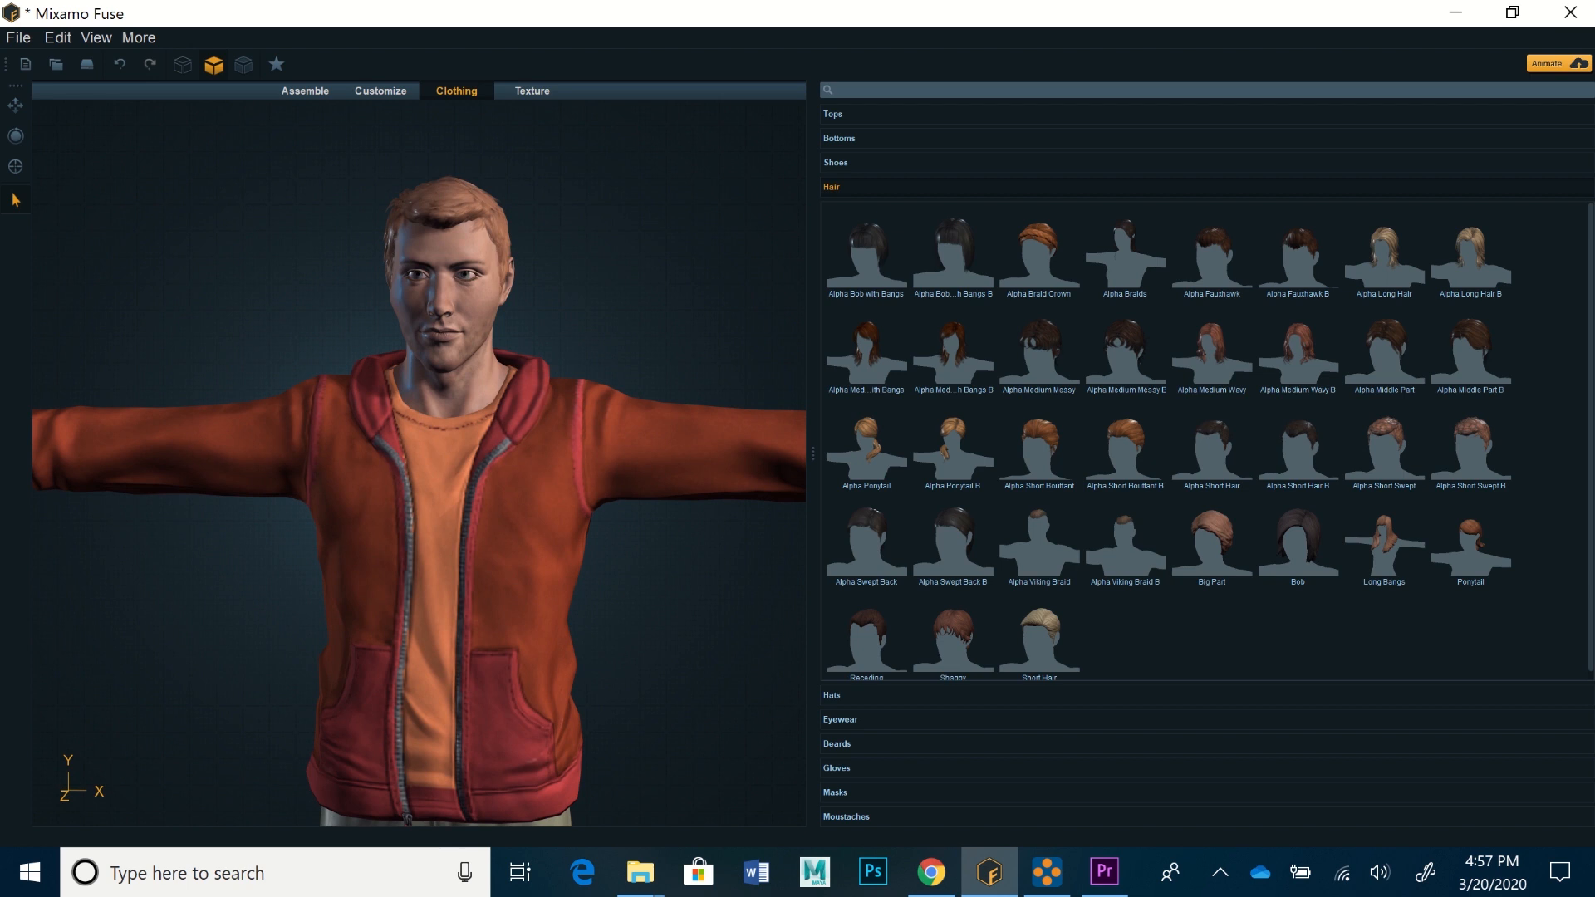
Browse the hats, eyewear and beards, and put the yellow-tinted Safety Glasses on the character
left_click(832, 695)
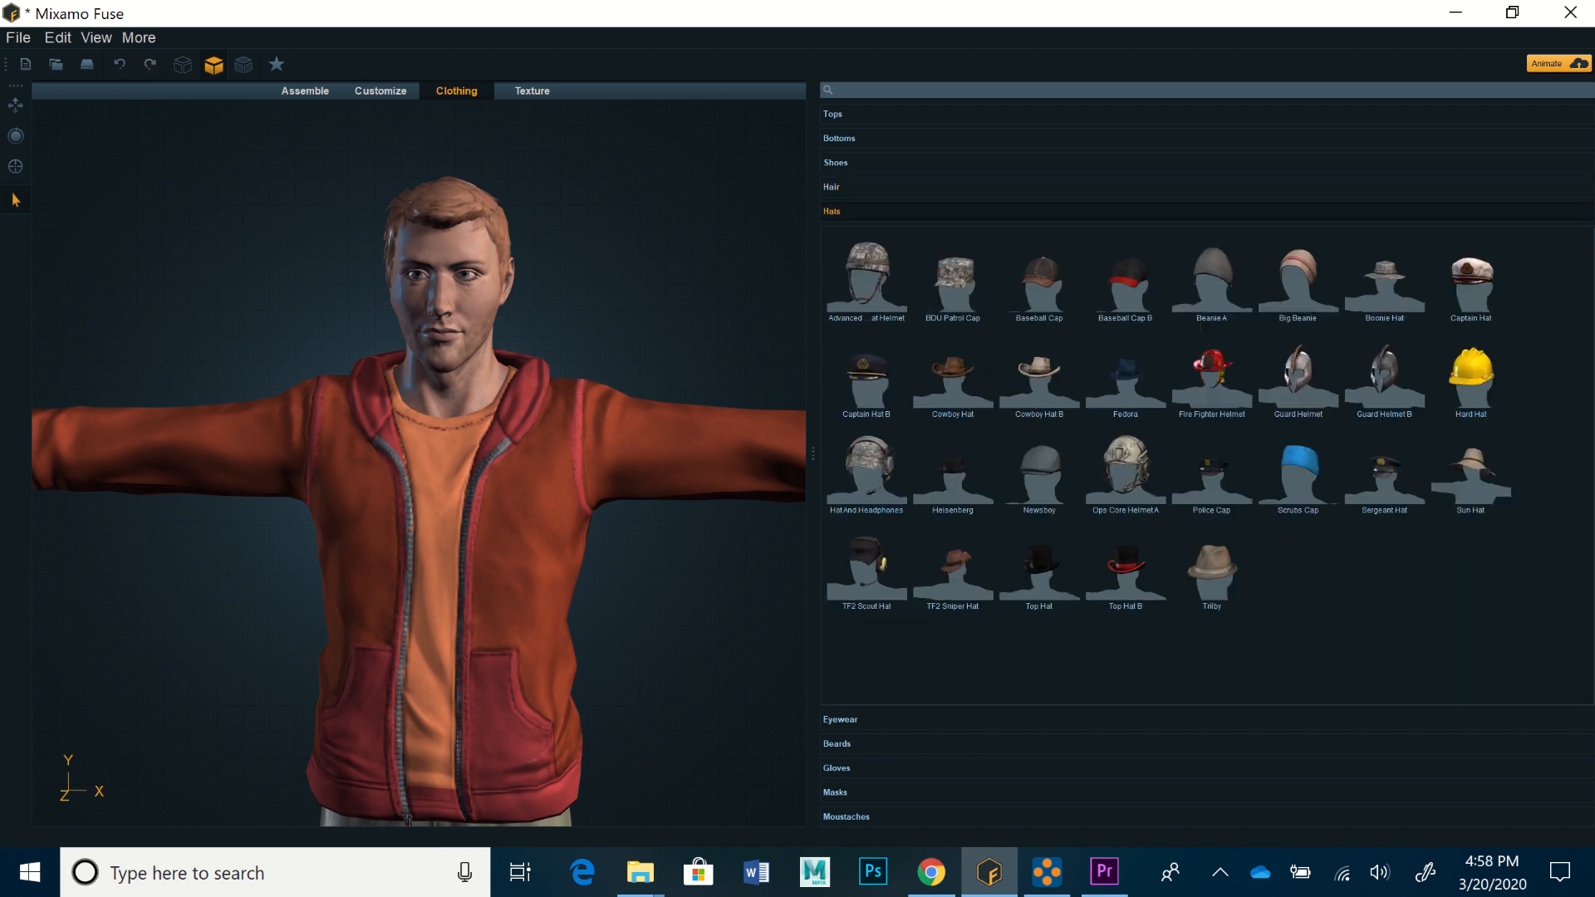
left_click(840, 719)
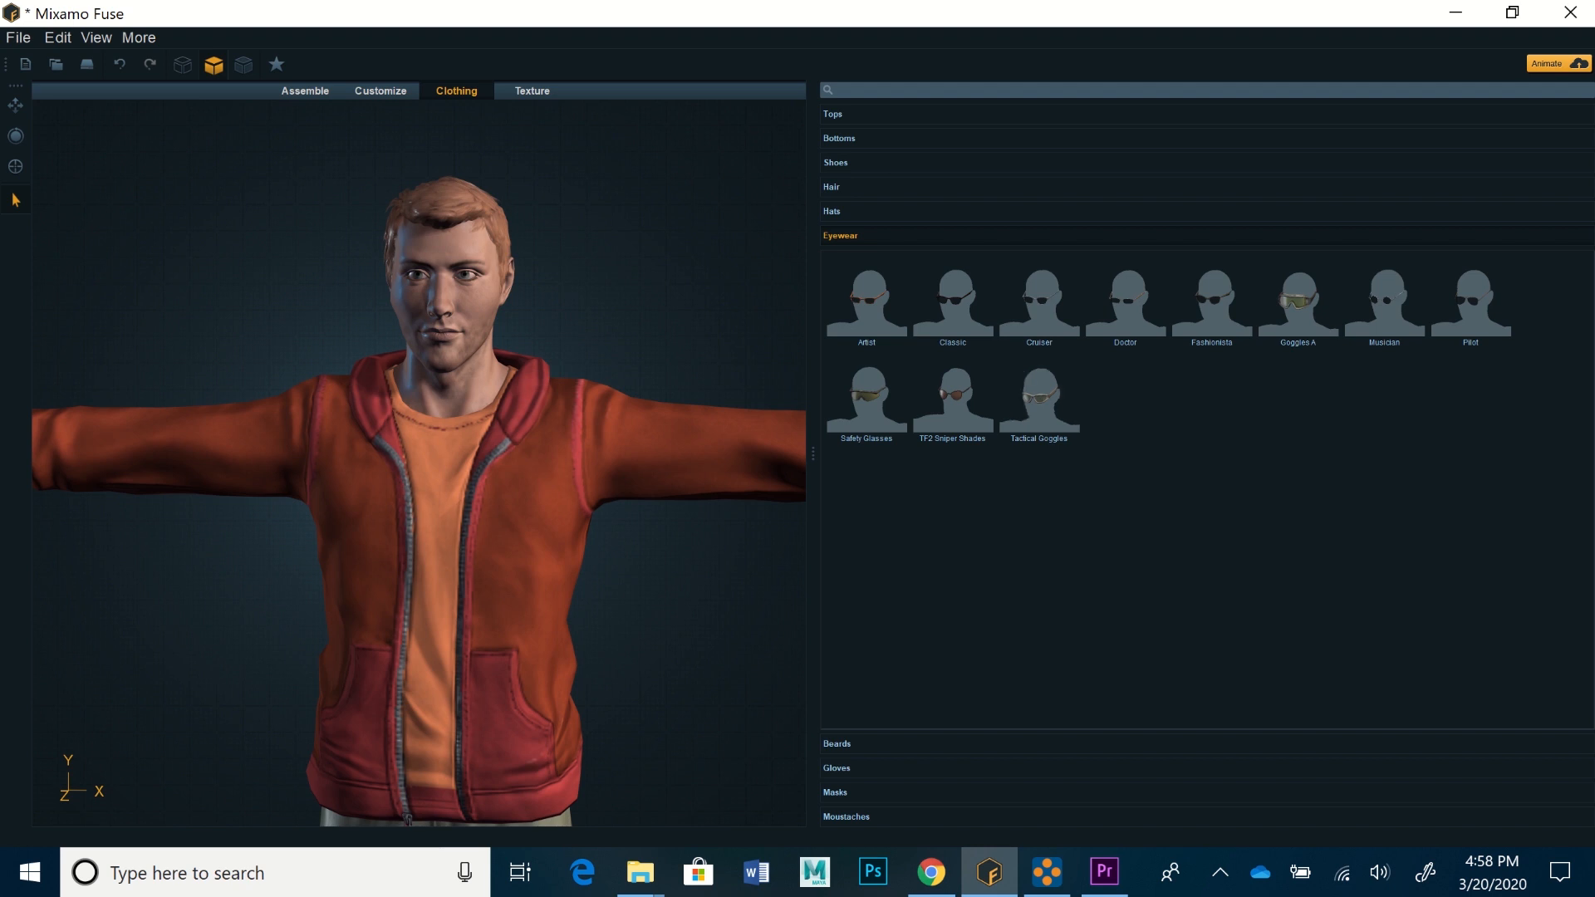
left_click(837, 745)
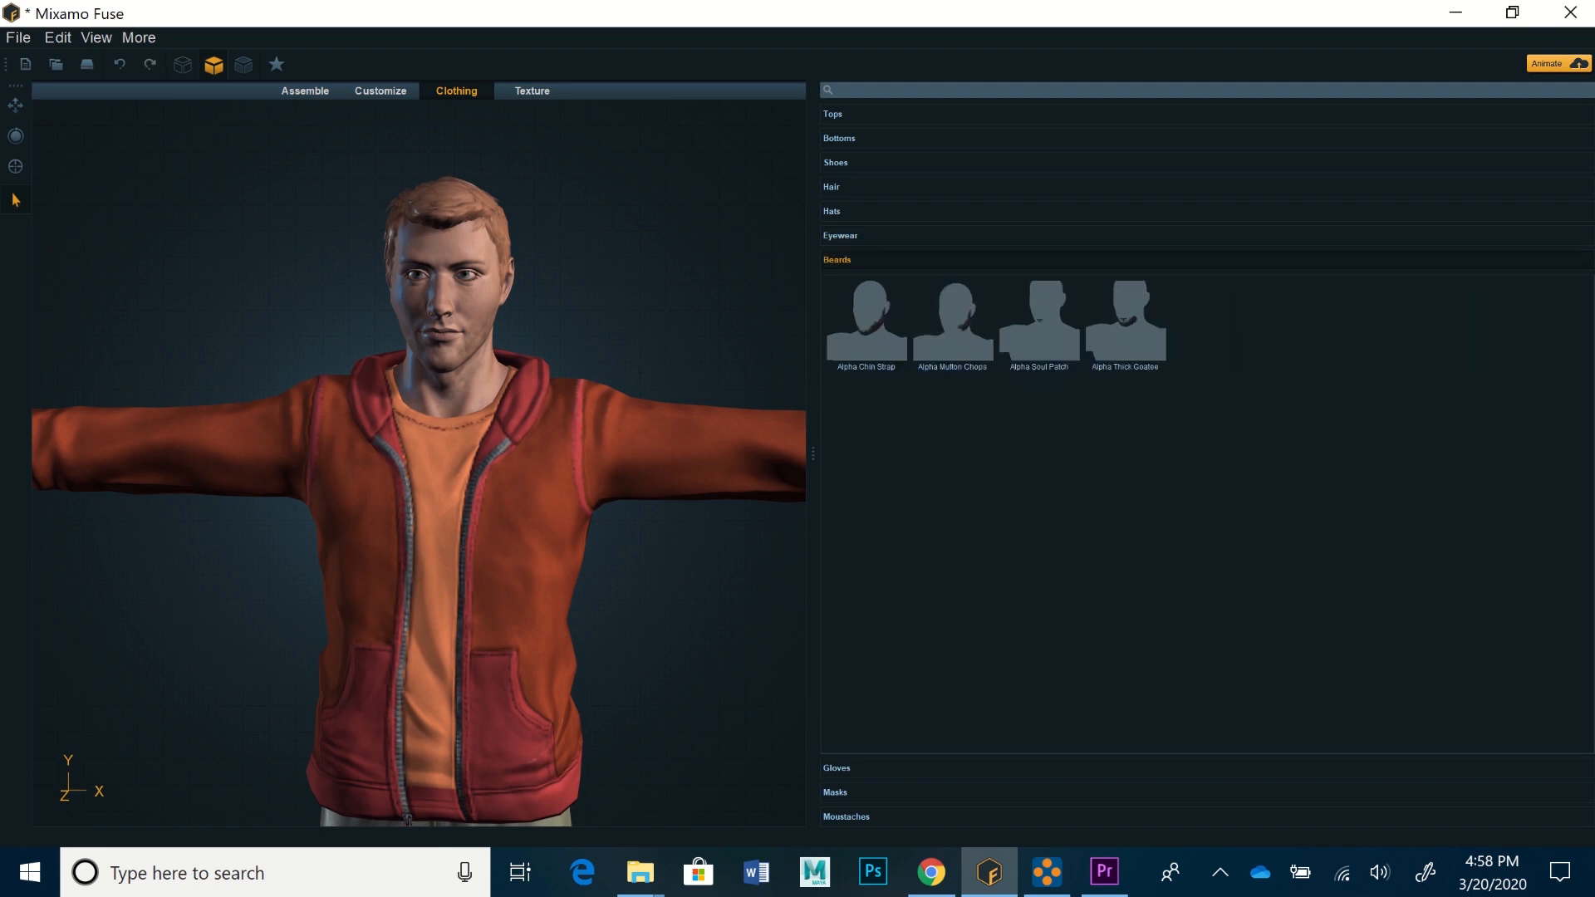
left_click(840, 235)
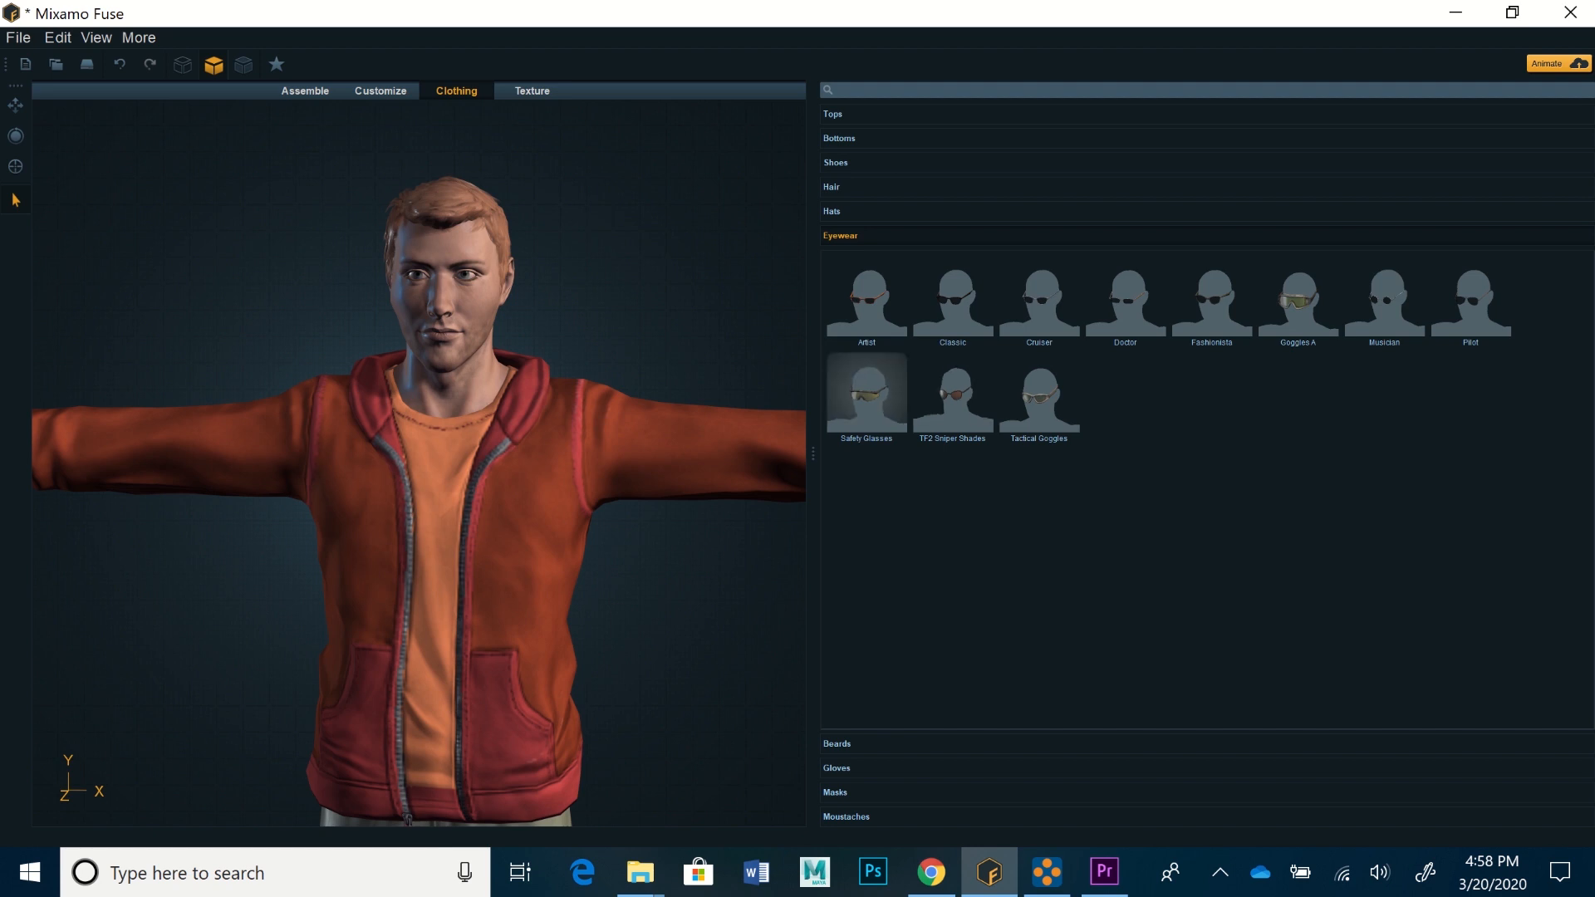
left_click(866, 388)
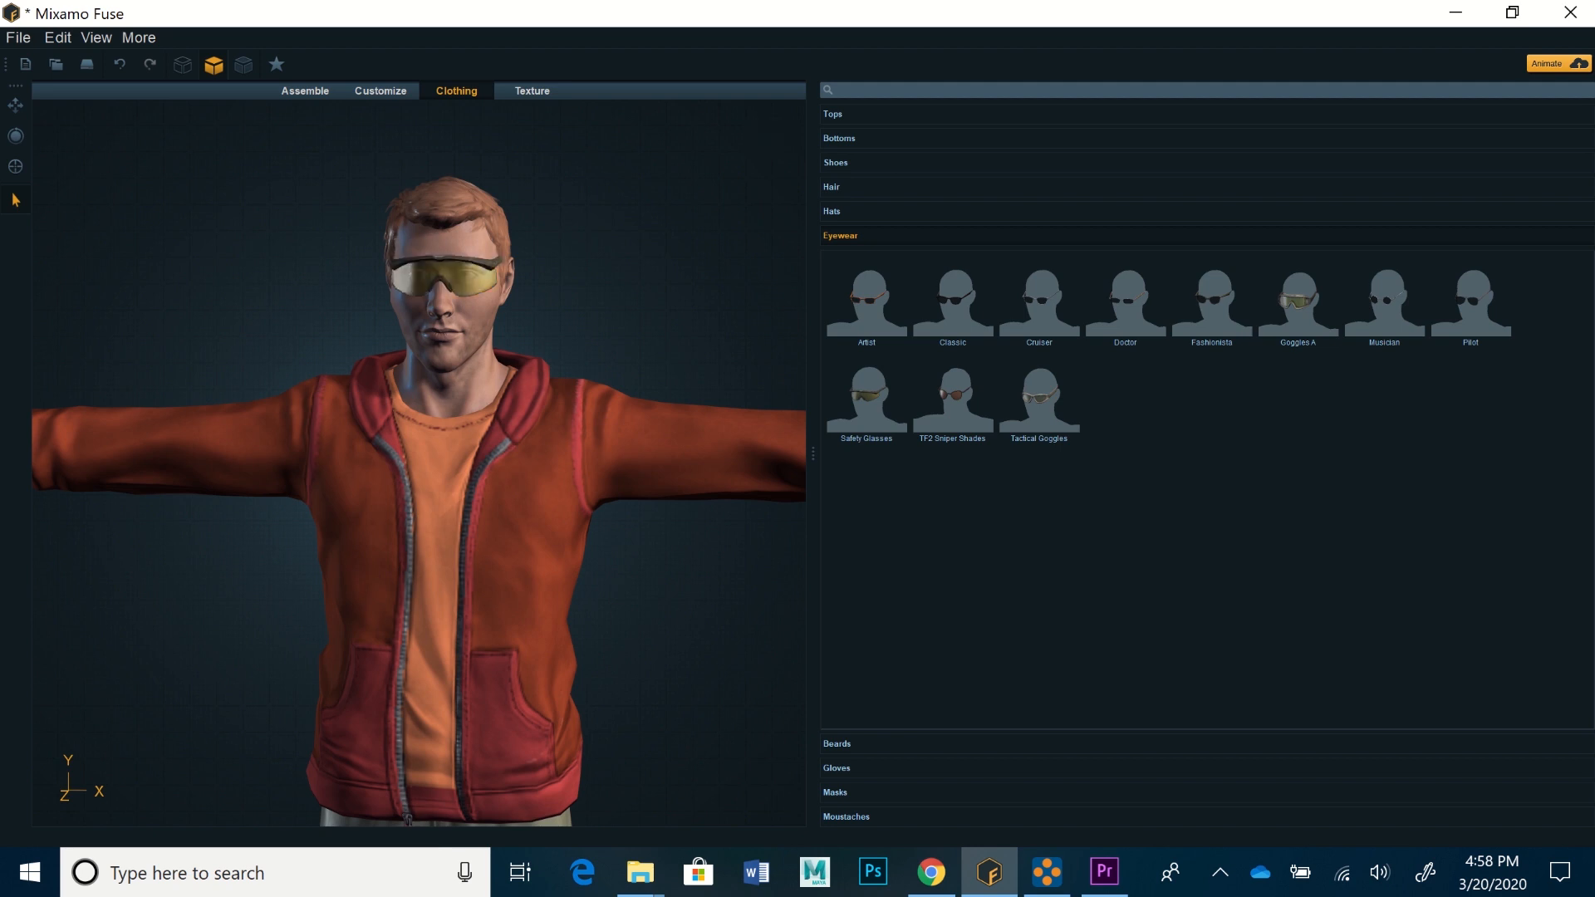
mouse_move(449, 457)
middle_mouse_down()
mouse_move(266, 457)
mouse_move(622, 457)
mouse_move(365, 457)
mouse_move(432, 457)
middle_mouse_up()
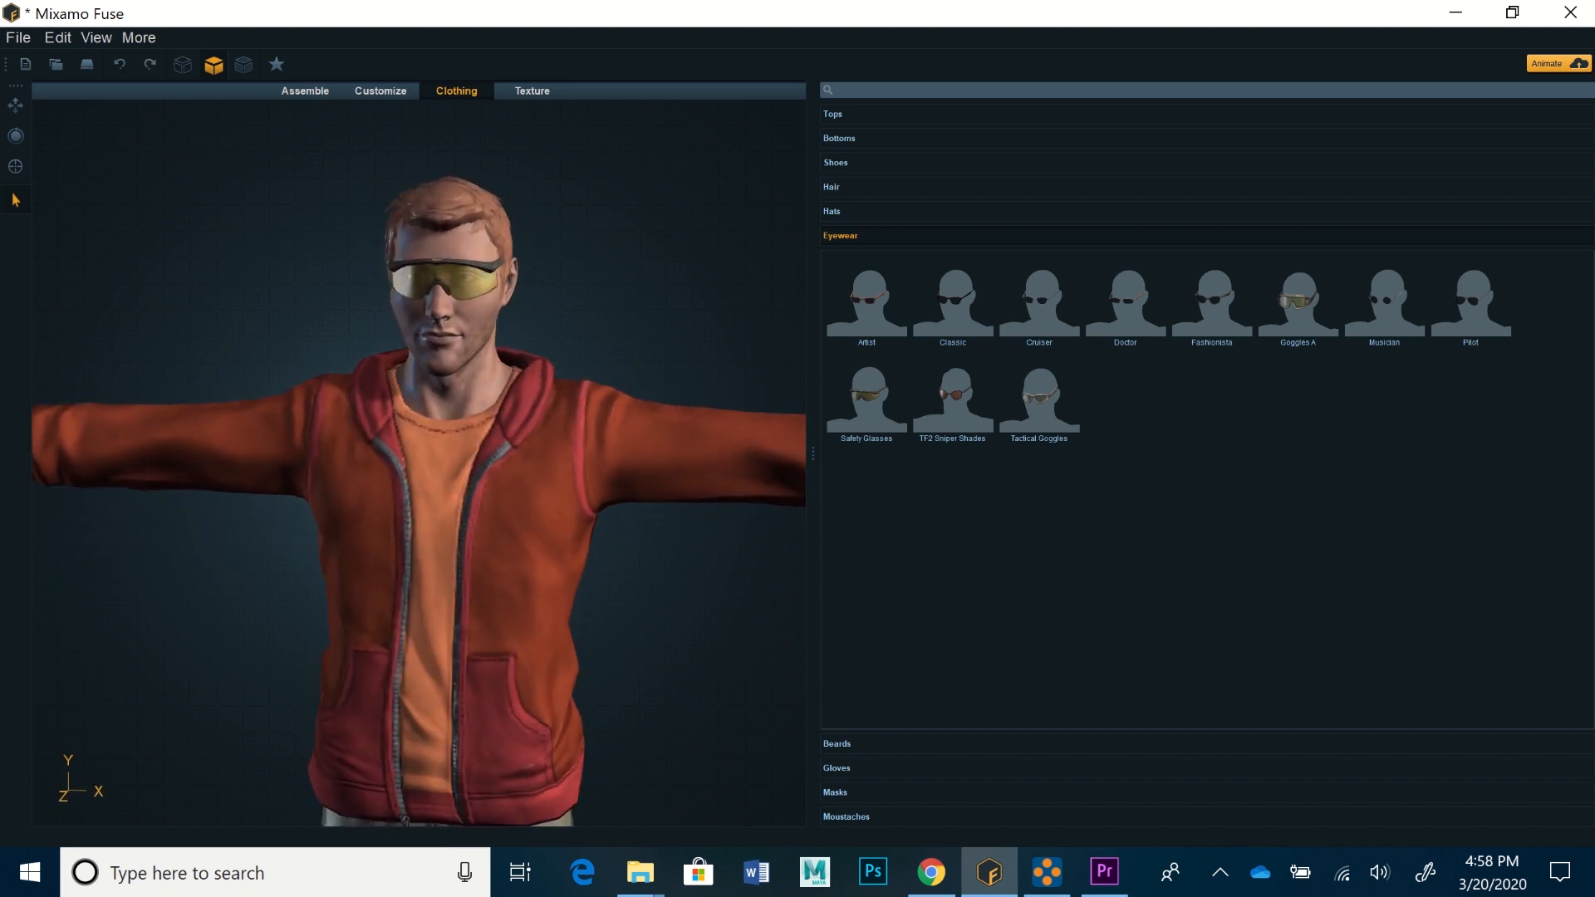
scroll(420, 462, "up", 5)
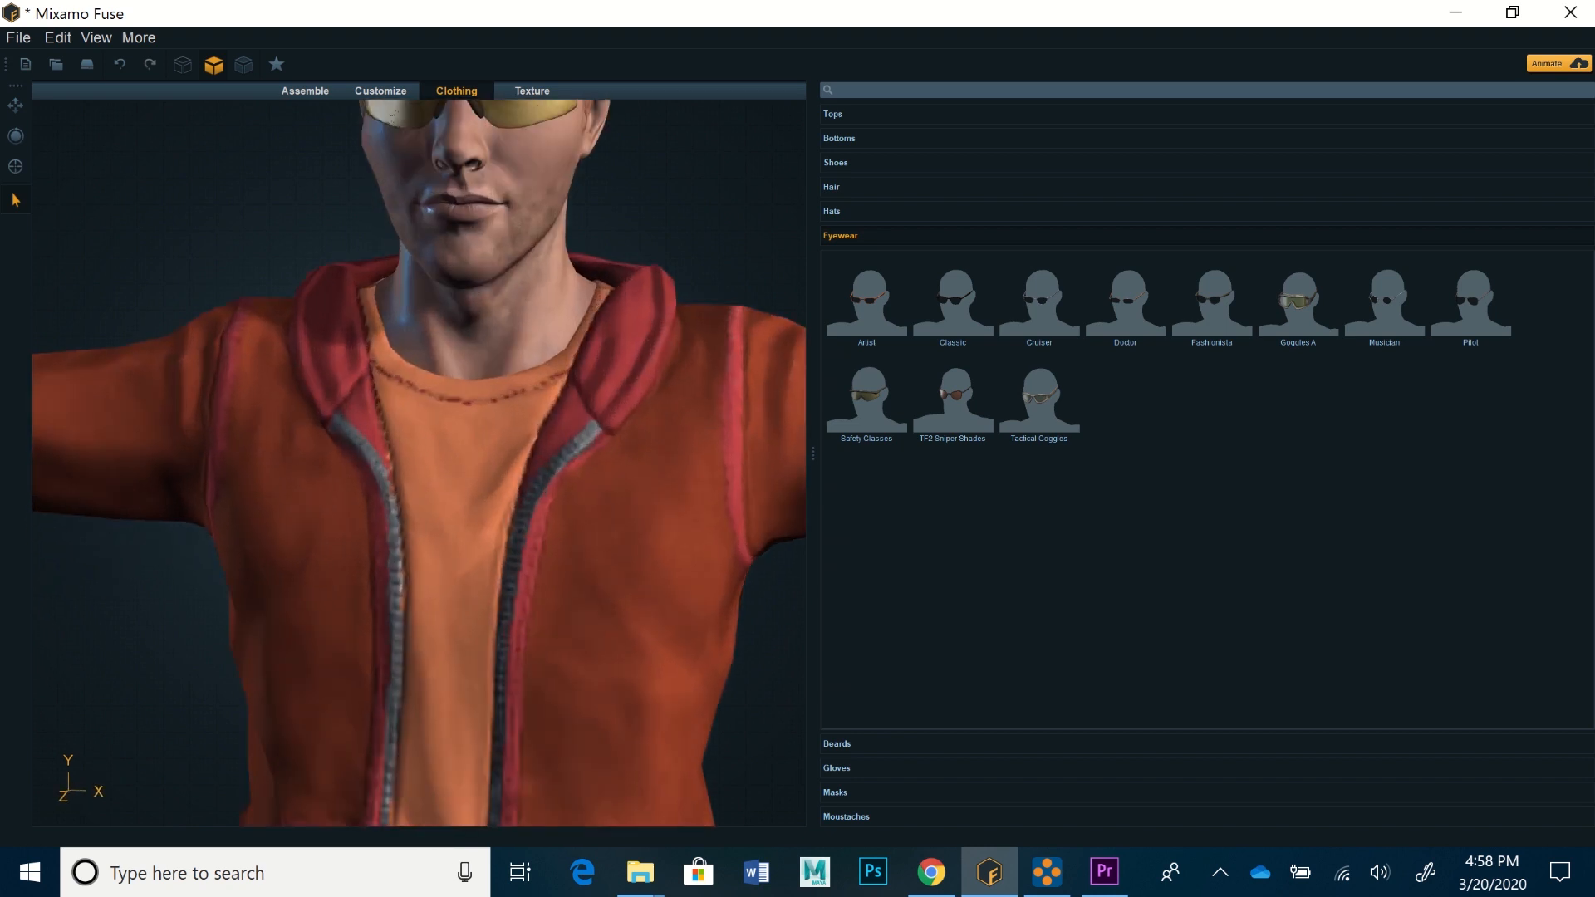
middle_click_drag(498, 249, 495, 443)
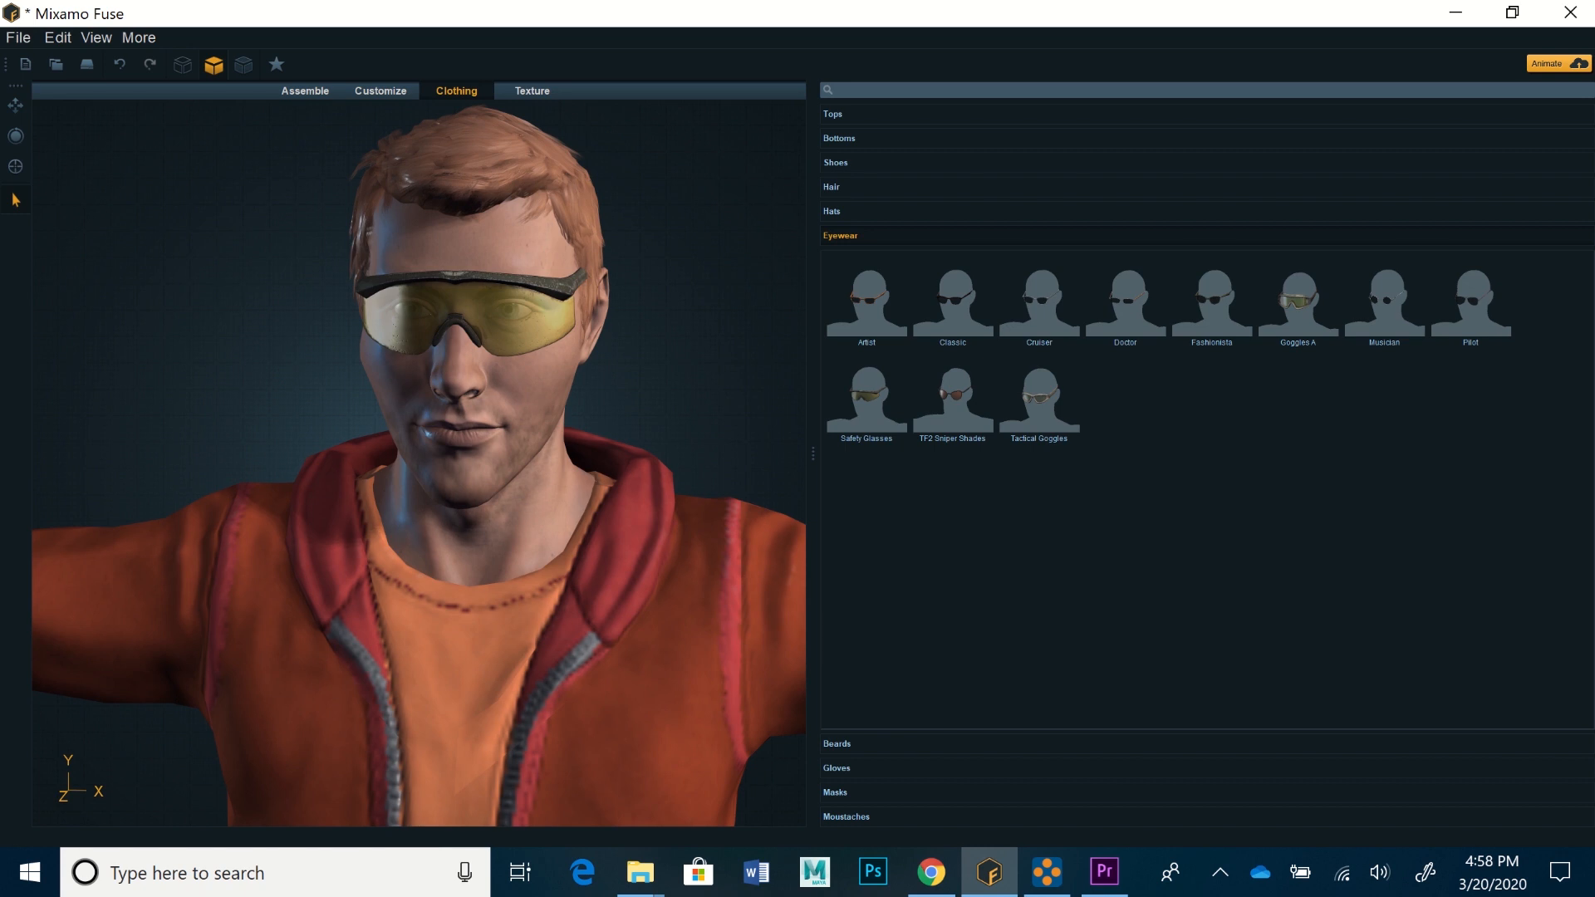
Try the Alpha Thick Goatee on the character, remove it, and add the Alpha Soul Patch beard instead
left_click(836, 744)
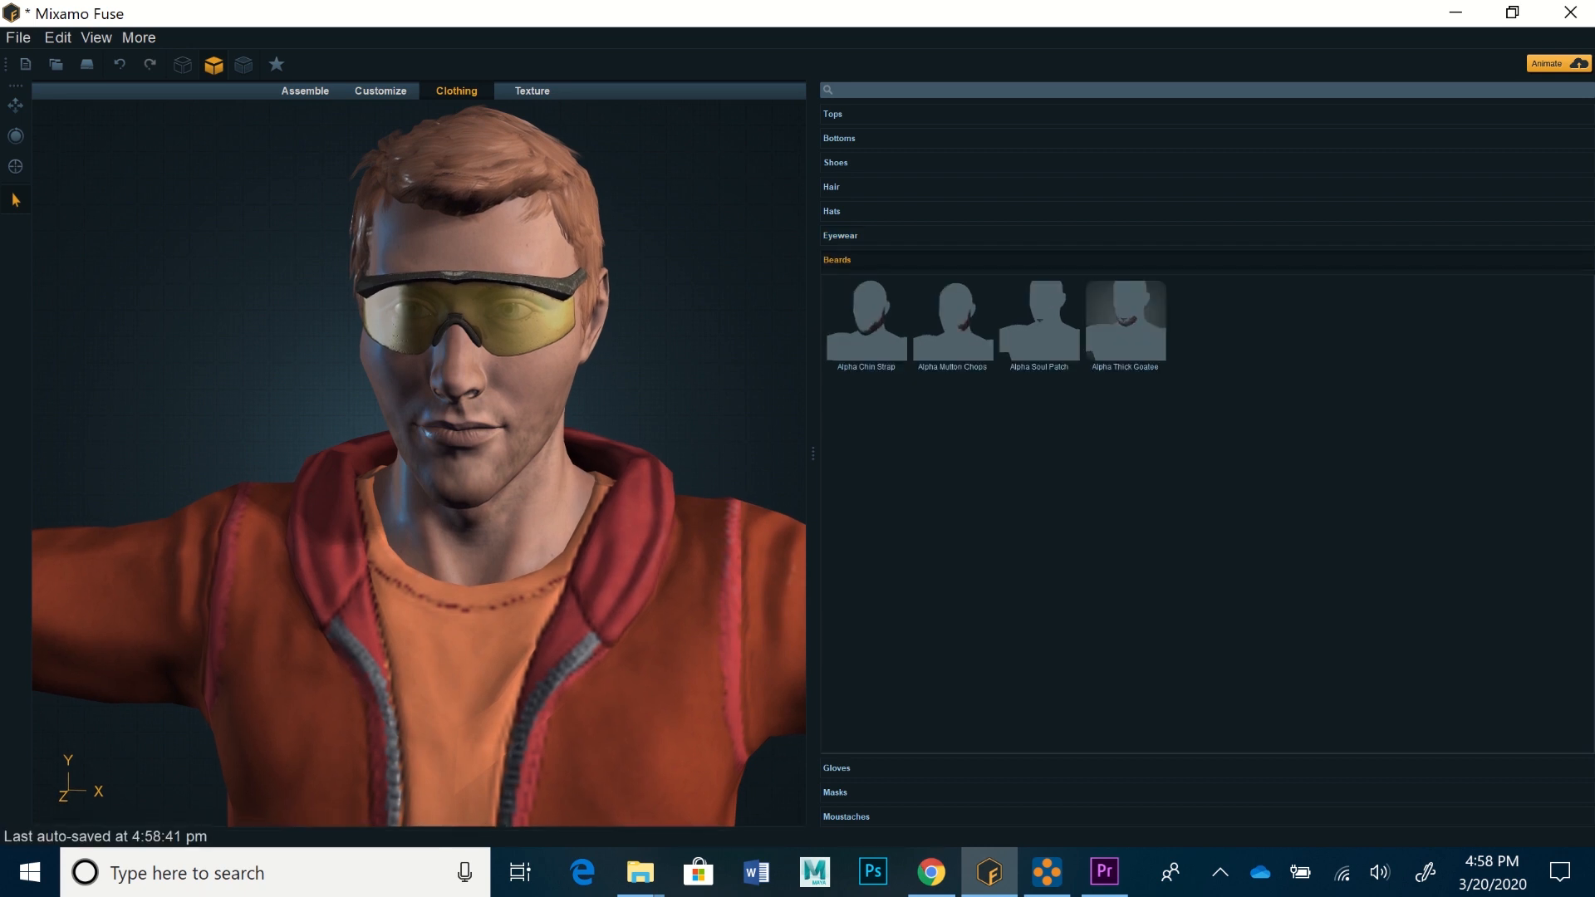
left_click(1126, 321)
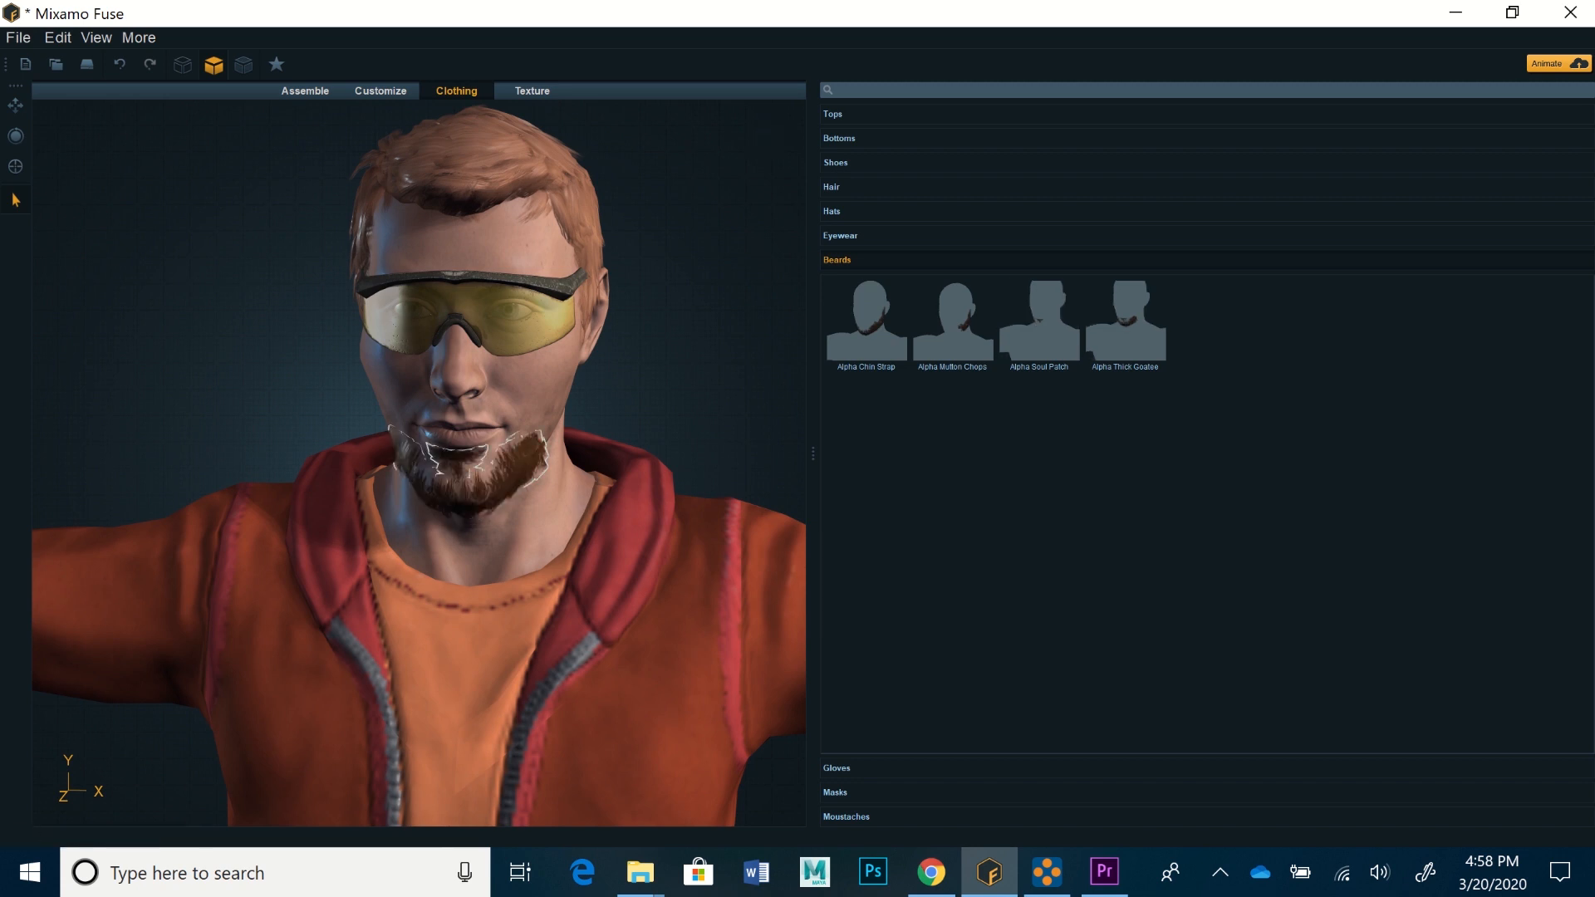
key("Delete")
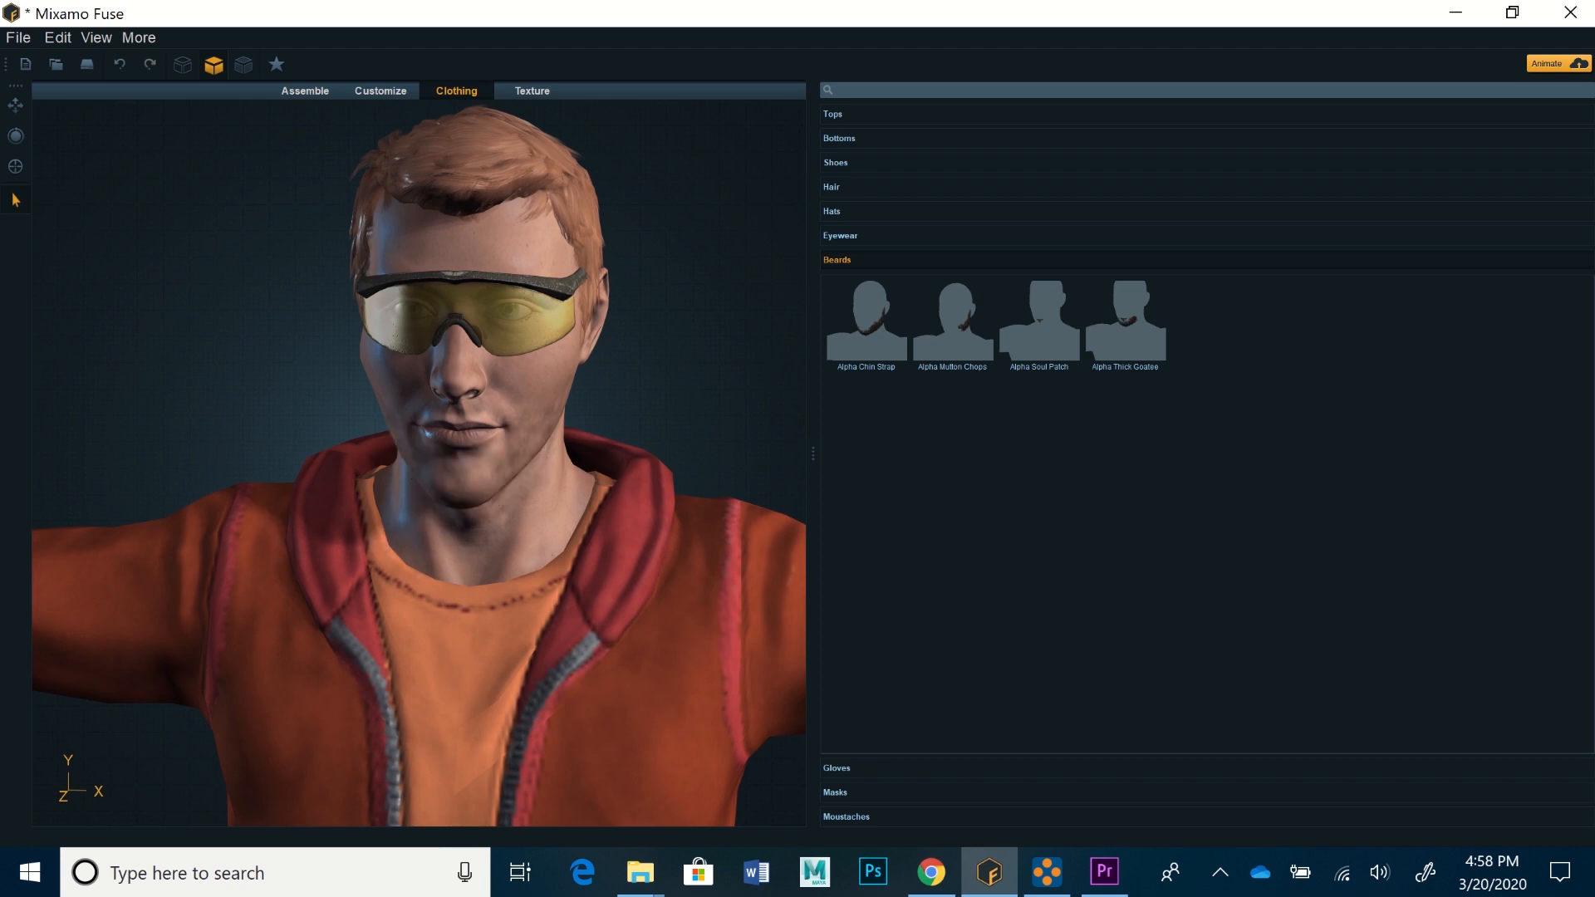
left_click(1039, 324)
scroll(418, 462, "down", 5)
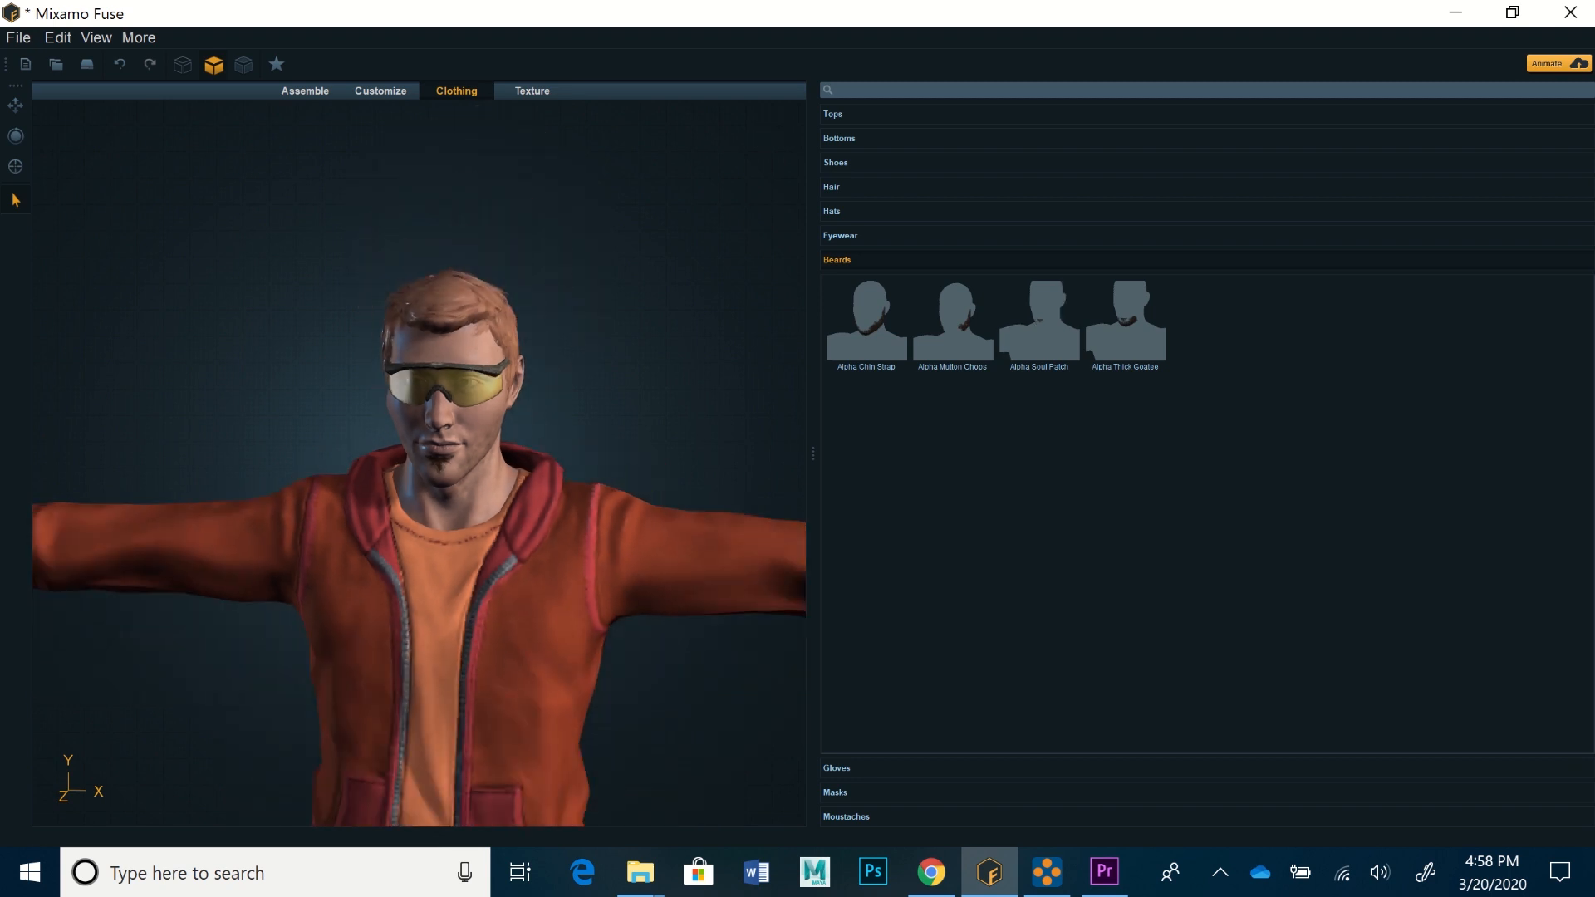
scroll(419, 463, "down", 3)
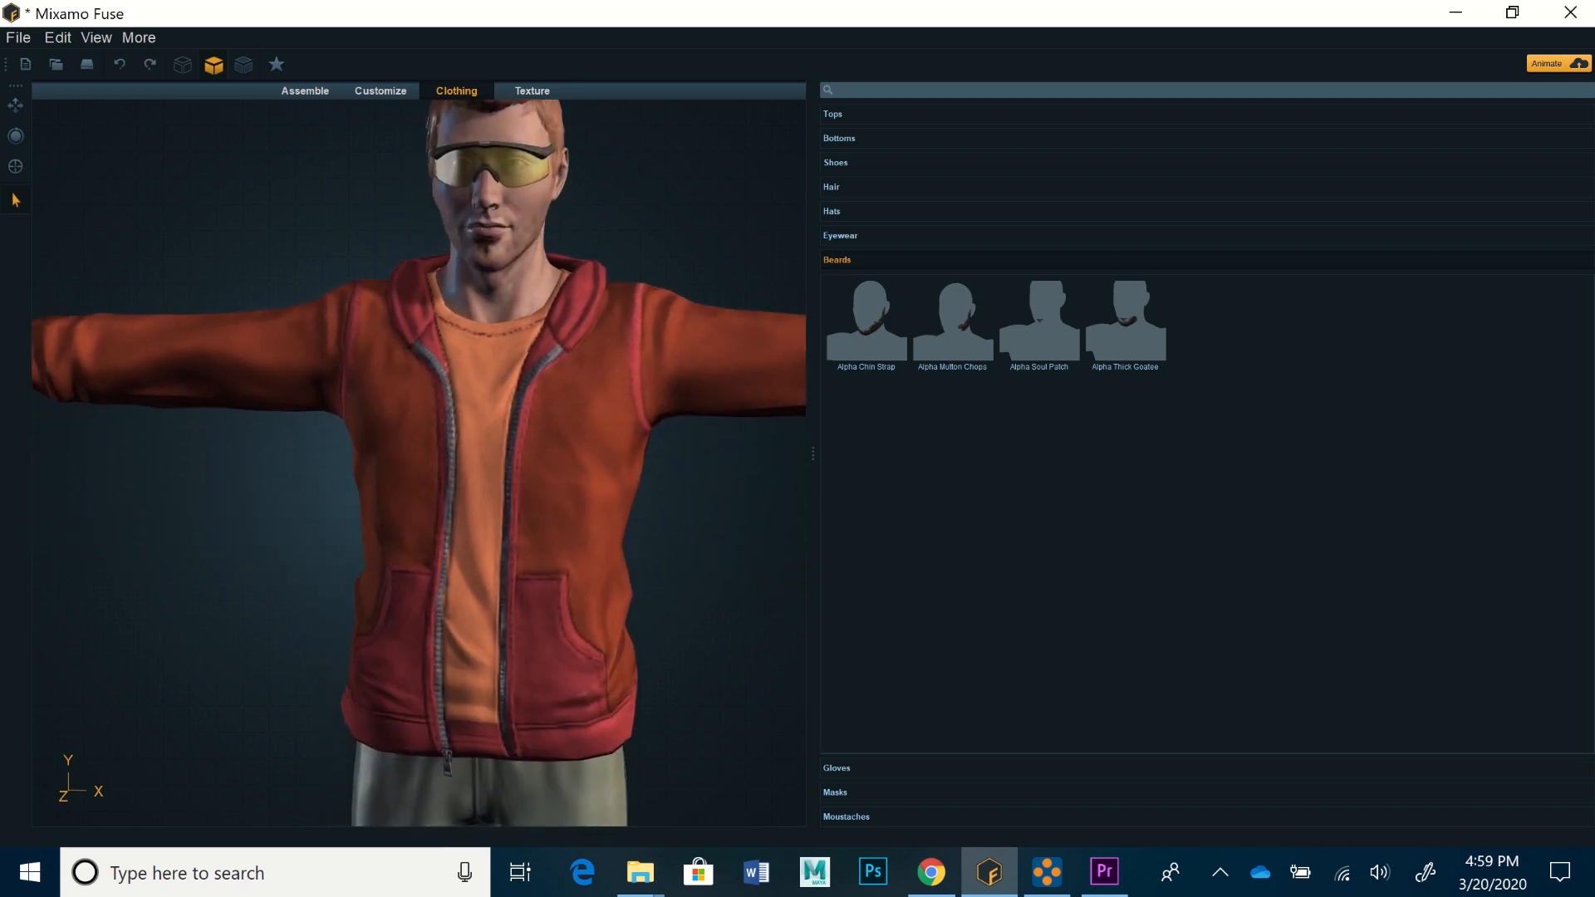
scroll(418, 463, "down", 2)
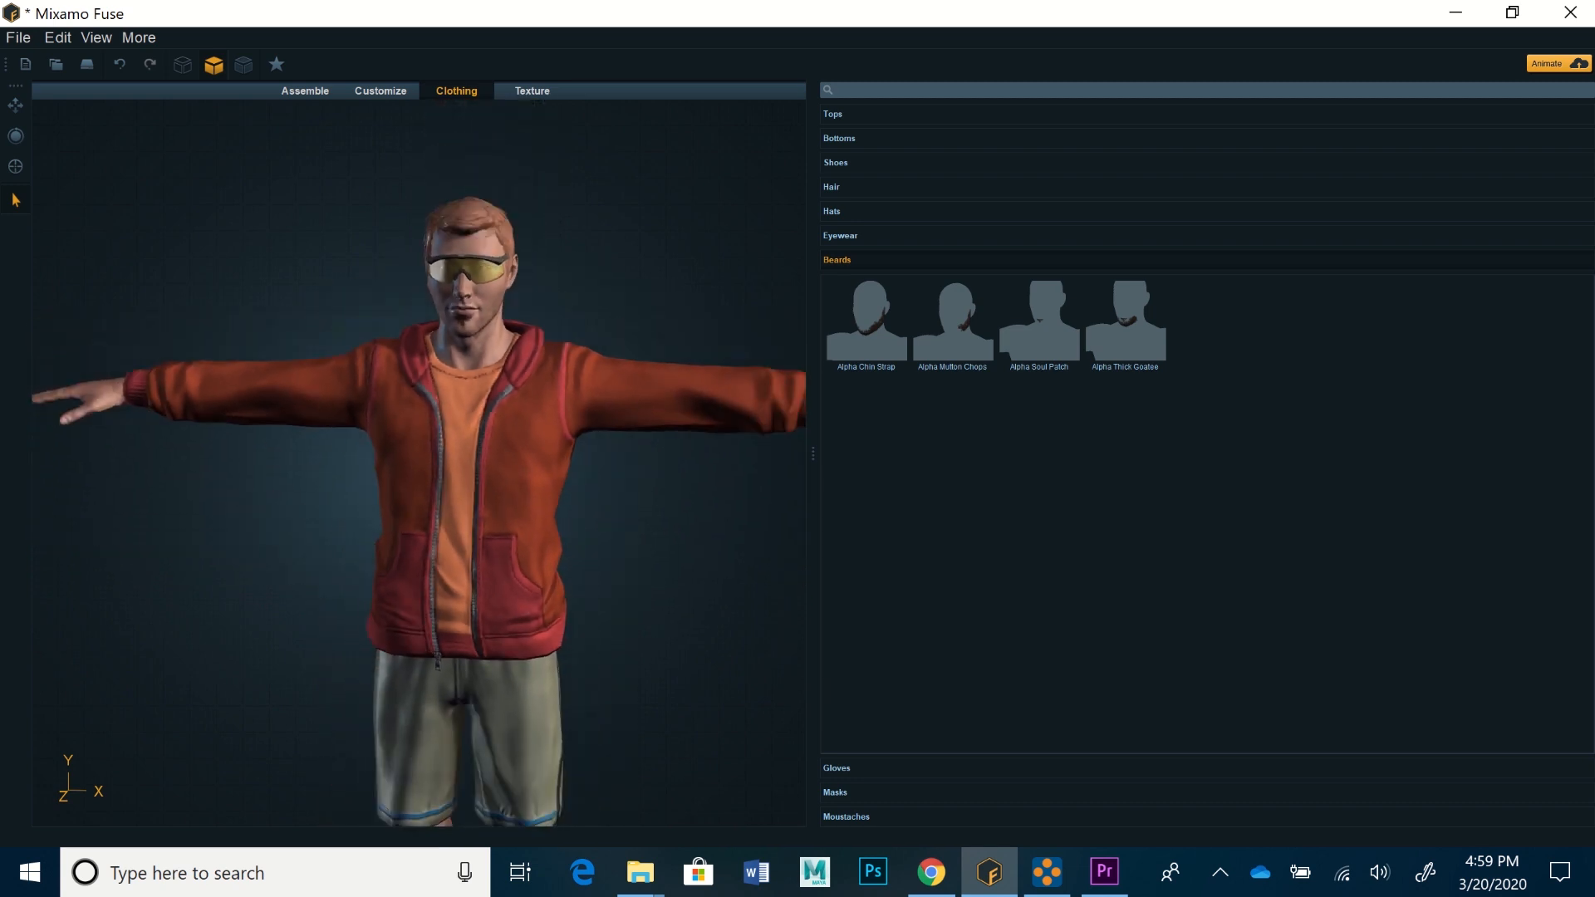
middle_click_drag(448, 531, 442, 370)
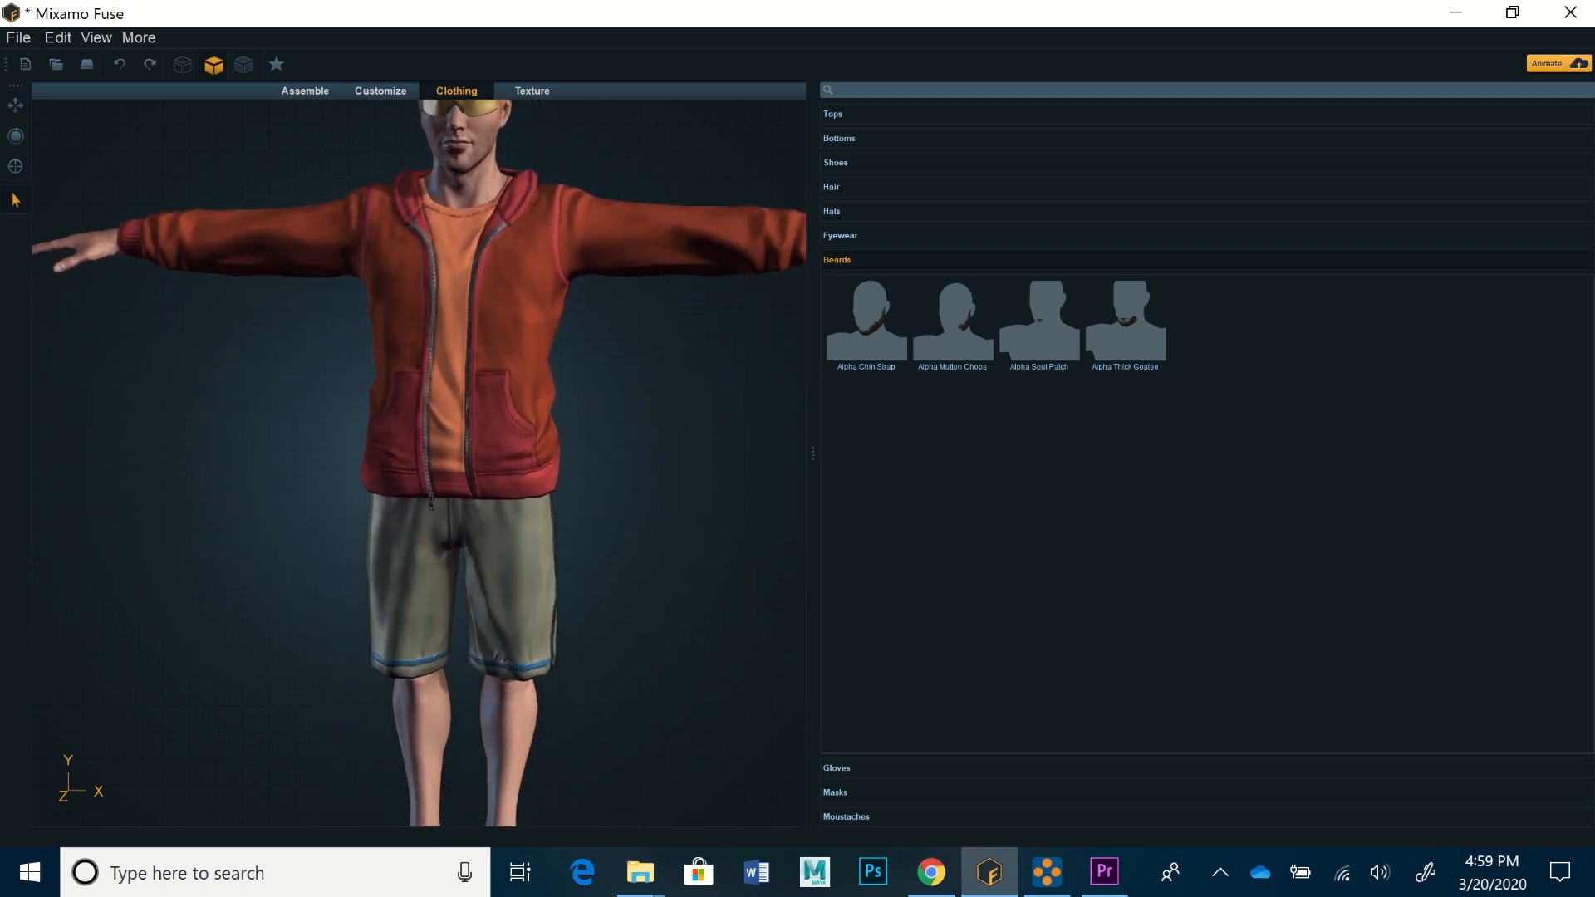
Try the blue Surgical Mask on the character and remove it again
left_click(836, 768)
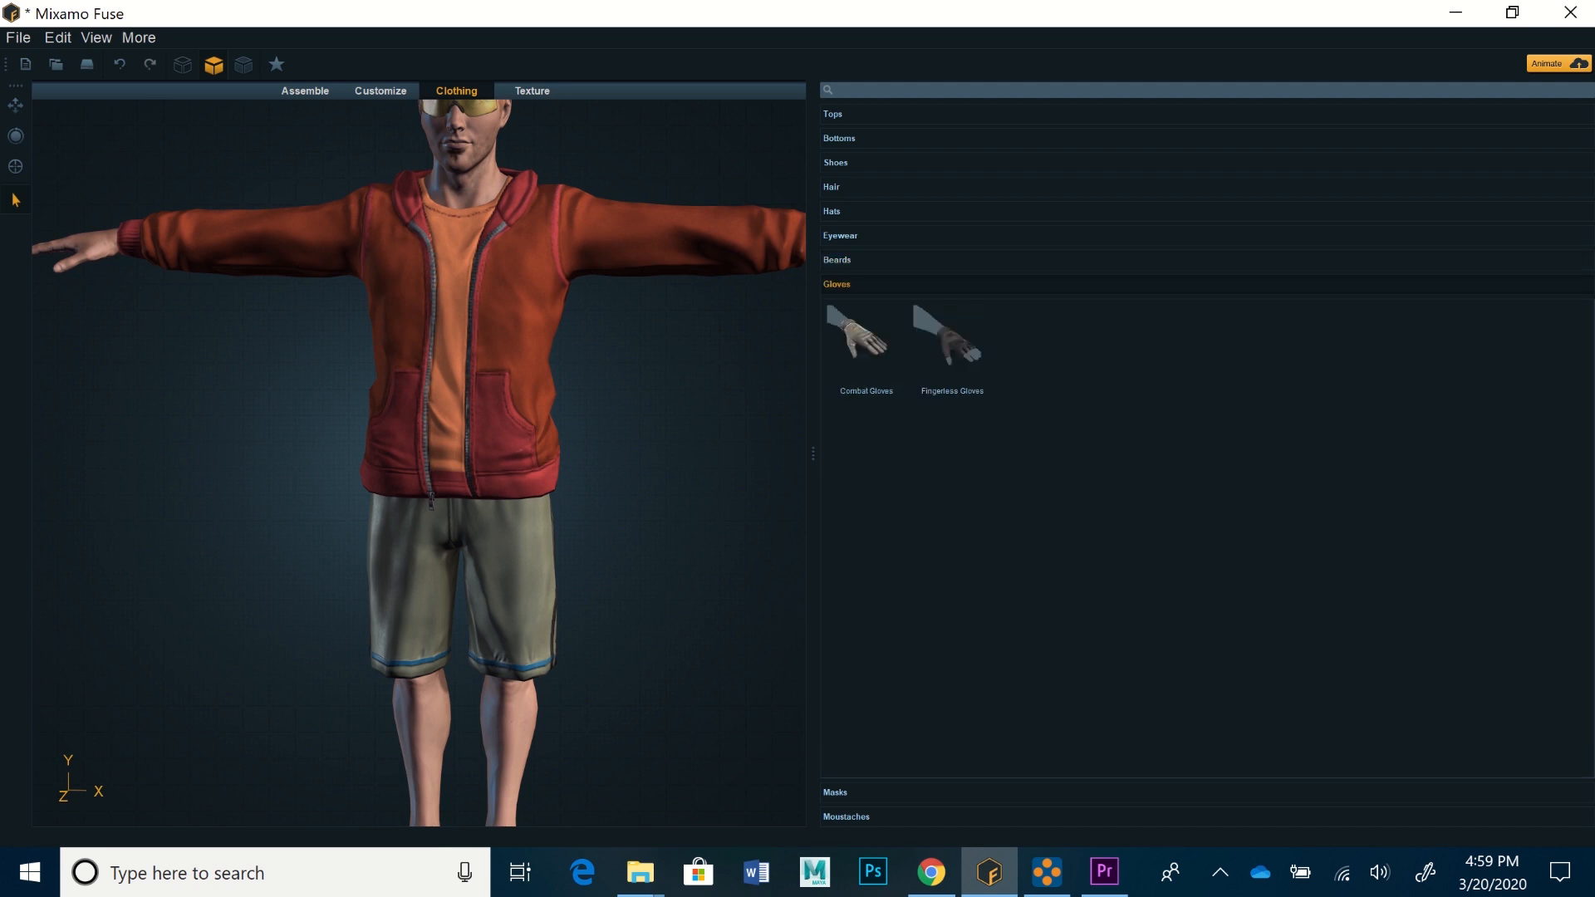
left_click(835, 792)
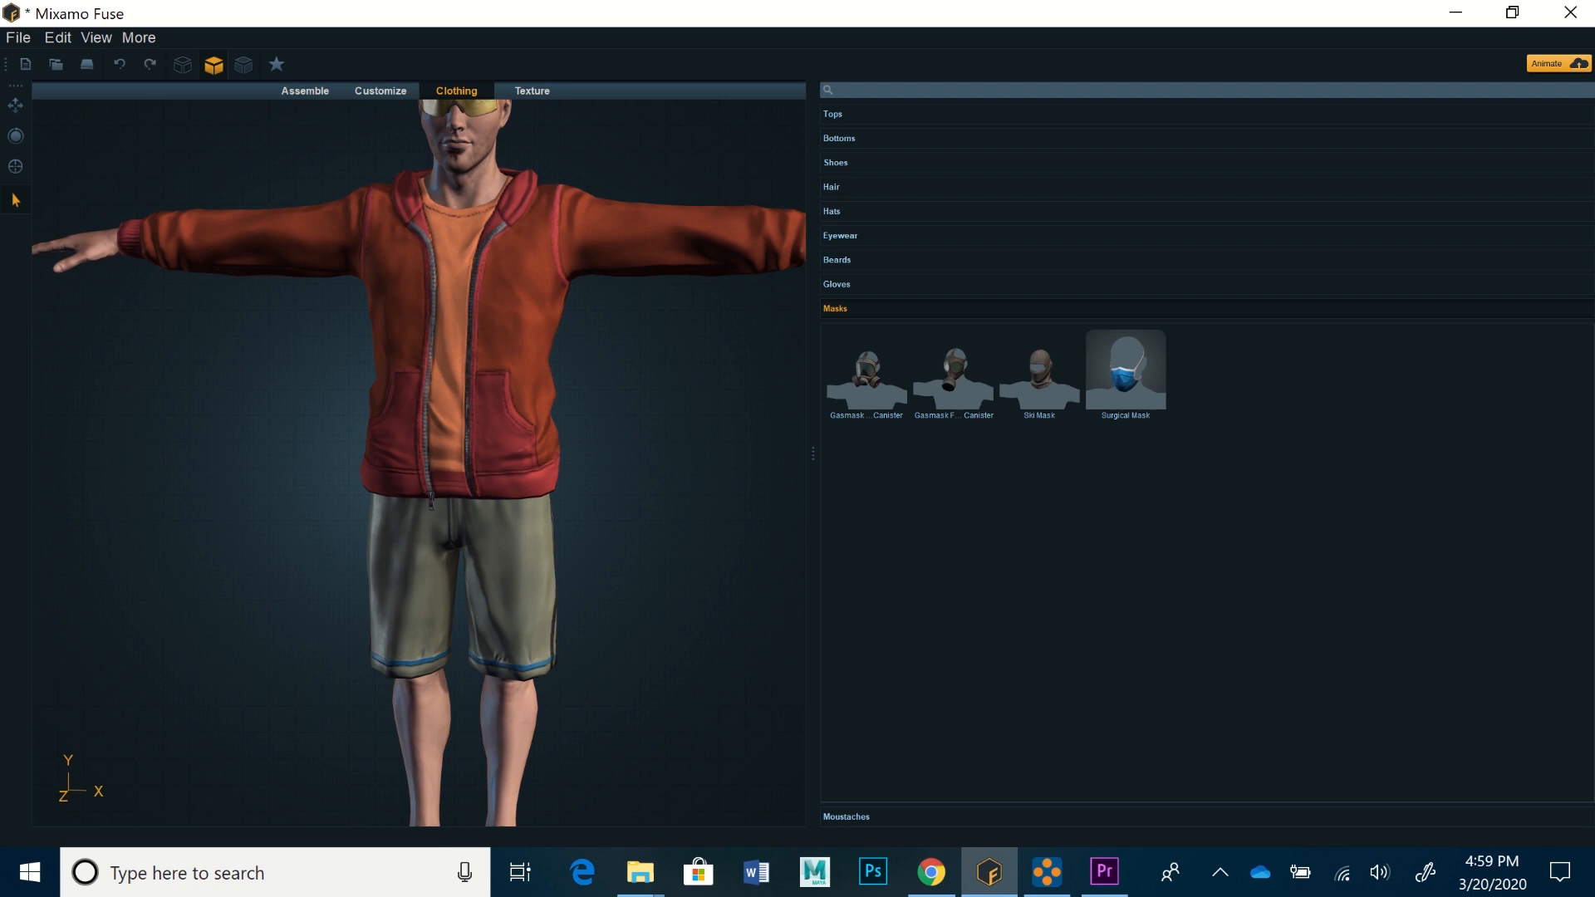
left_click(1125, 369)
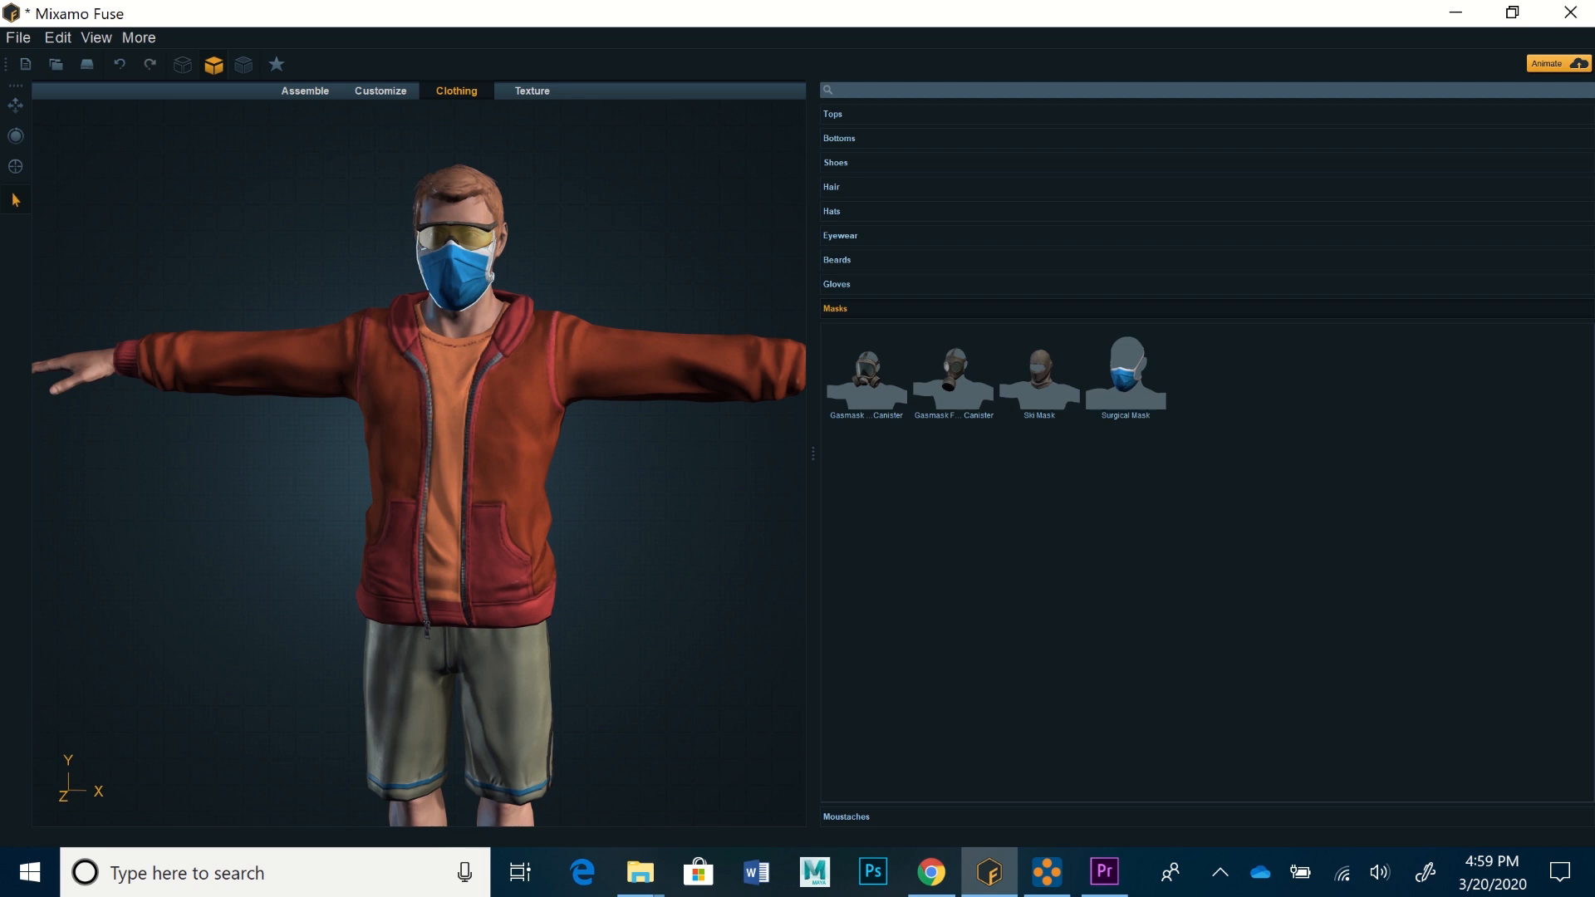
key("Delete")
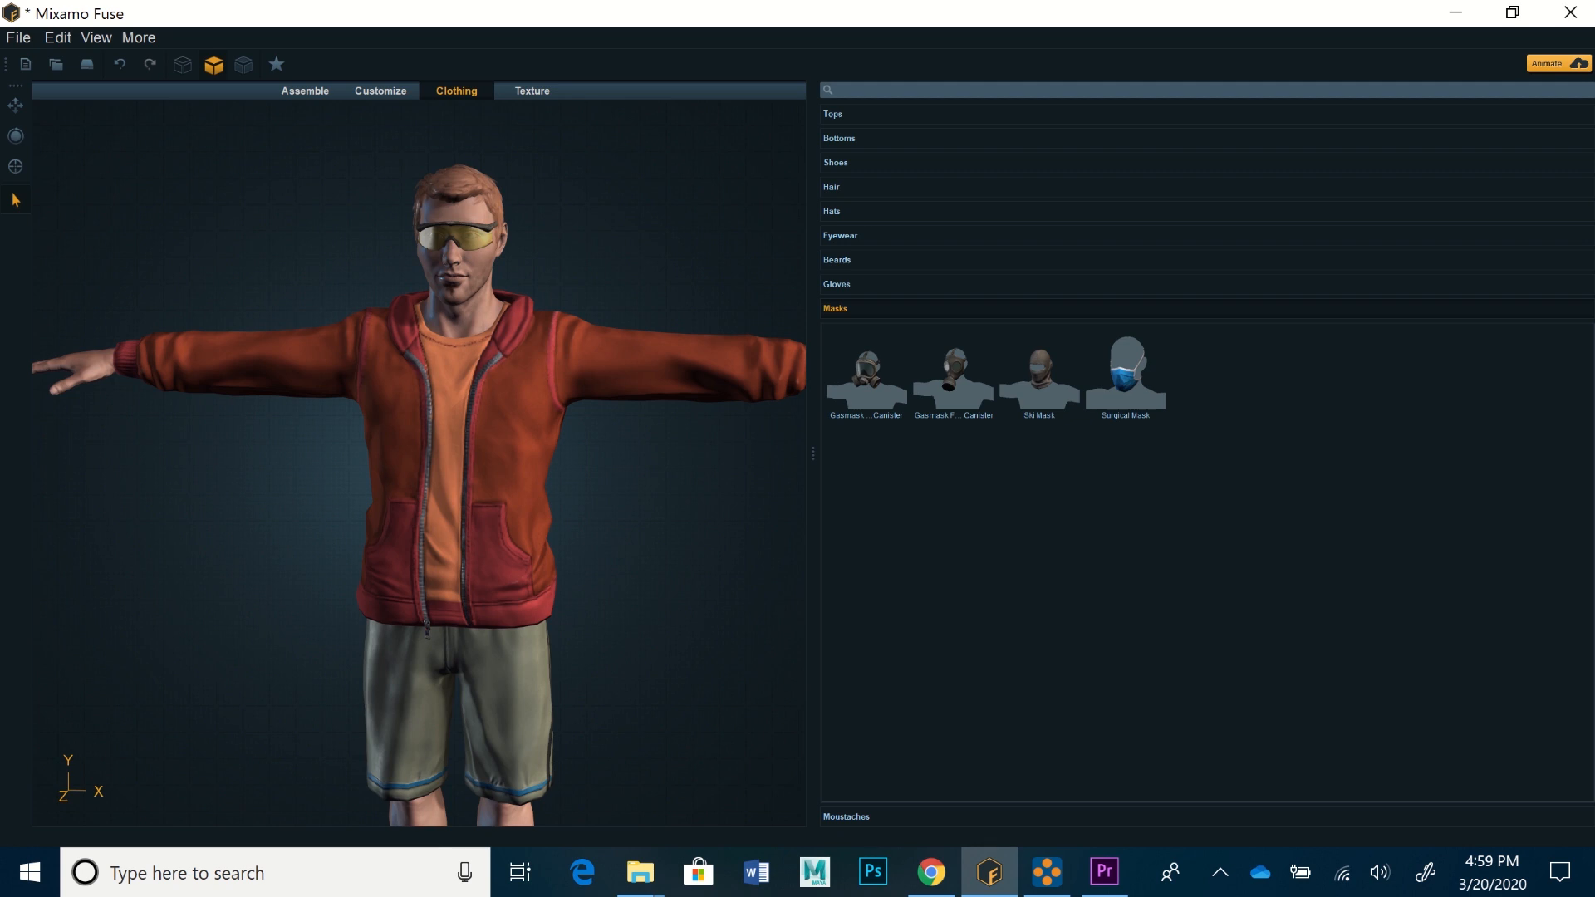
Examine the available moustaches and the character's complete outfit
left_click(847, 817)
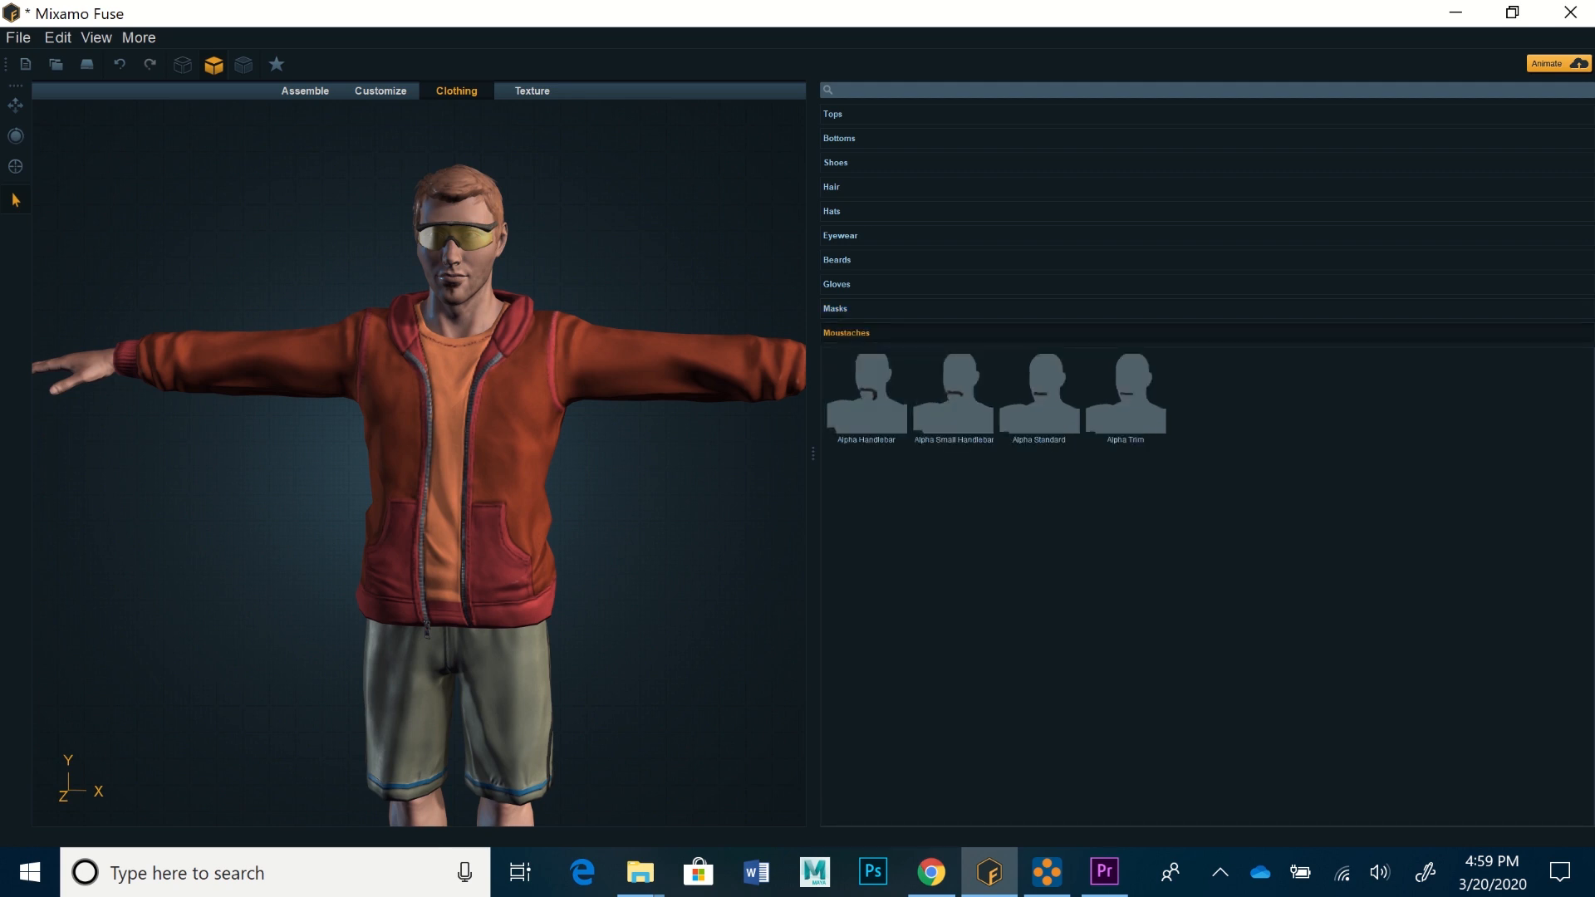
scroll(418, 463, "down", 2)
middle_click_drag(448, 465, 412, 369)
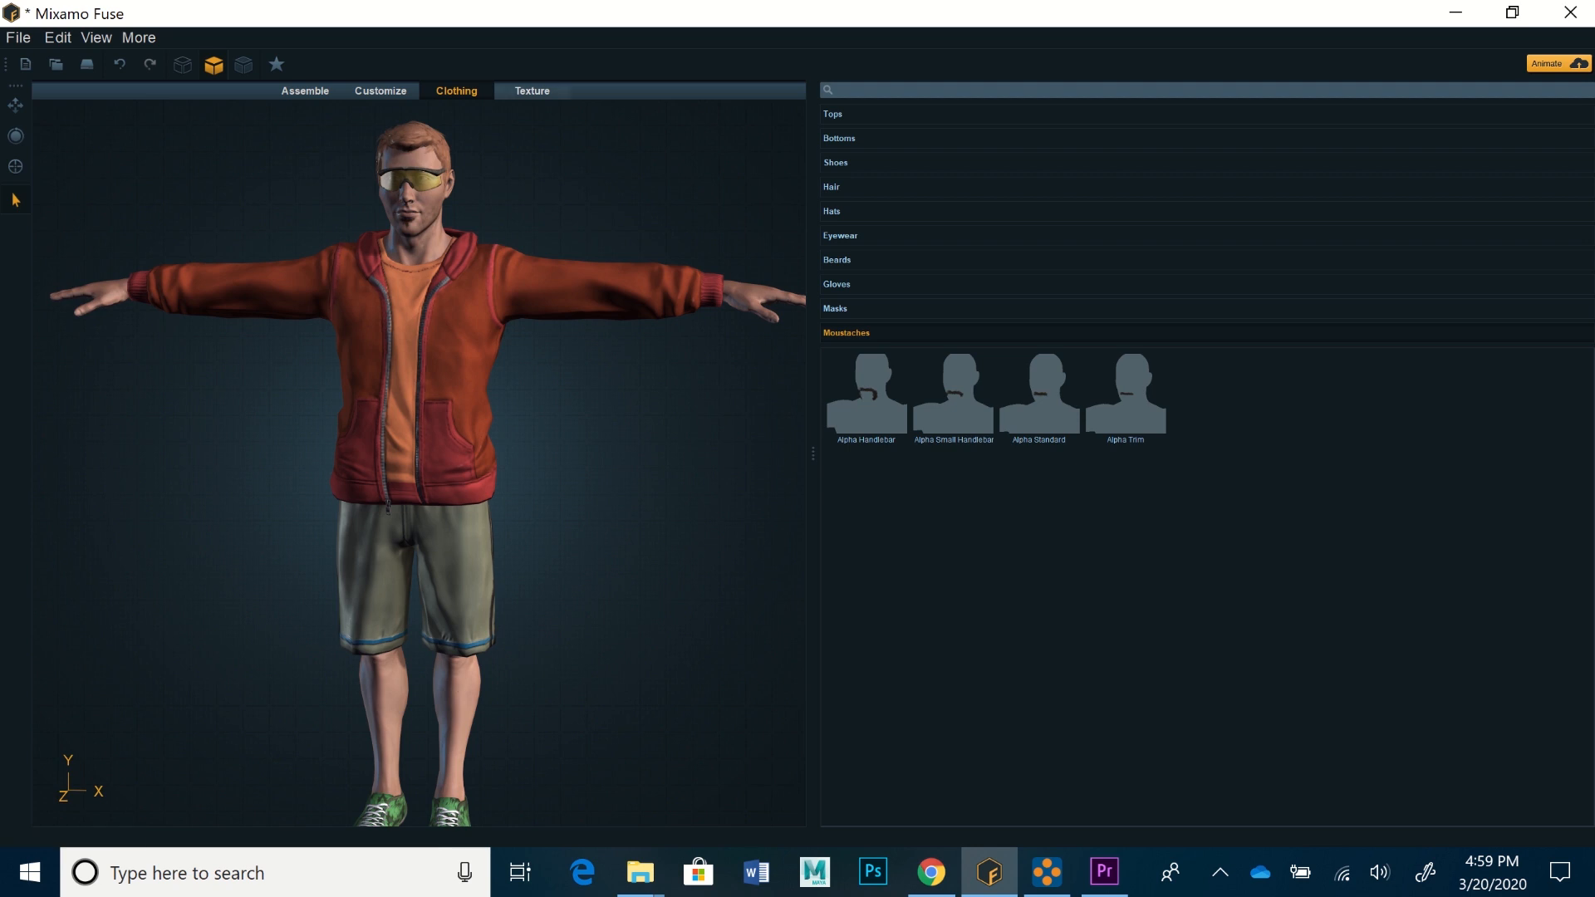
Start texturing the character's body and set the skin substance's texture resolution to 2048 x 2048
left_click(531, 91)
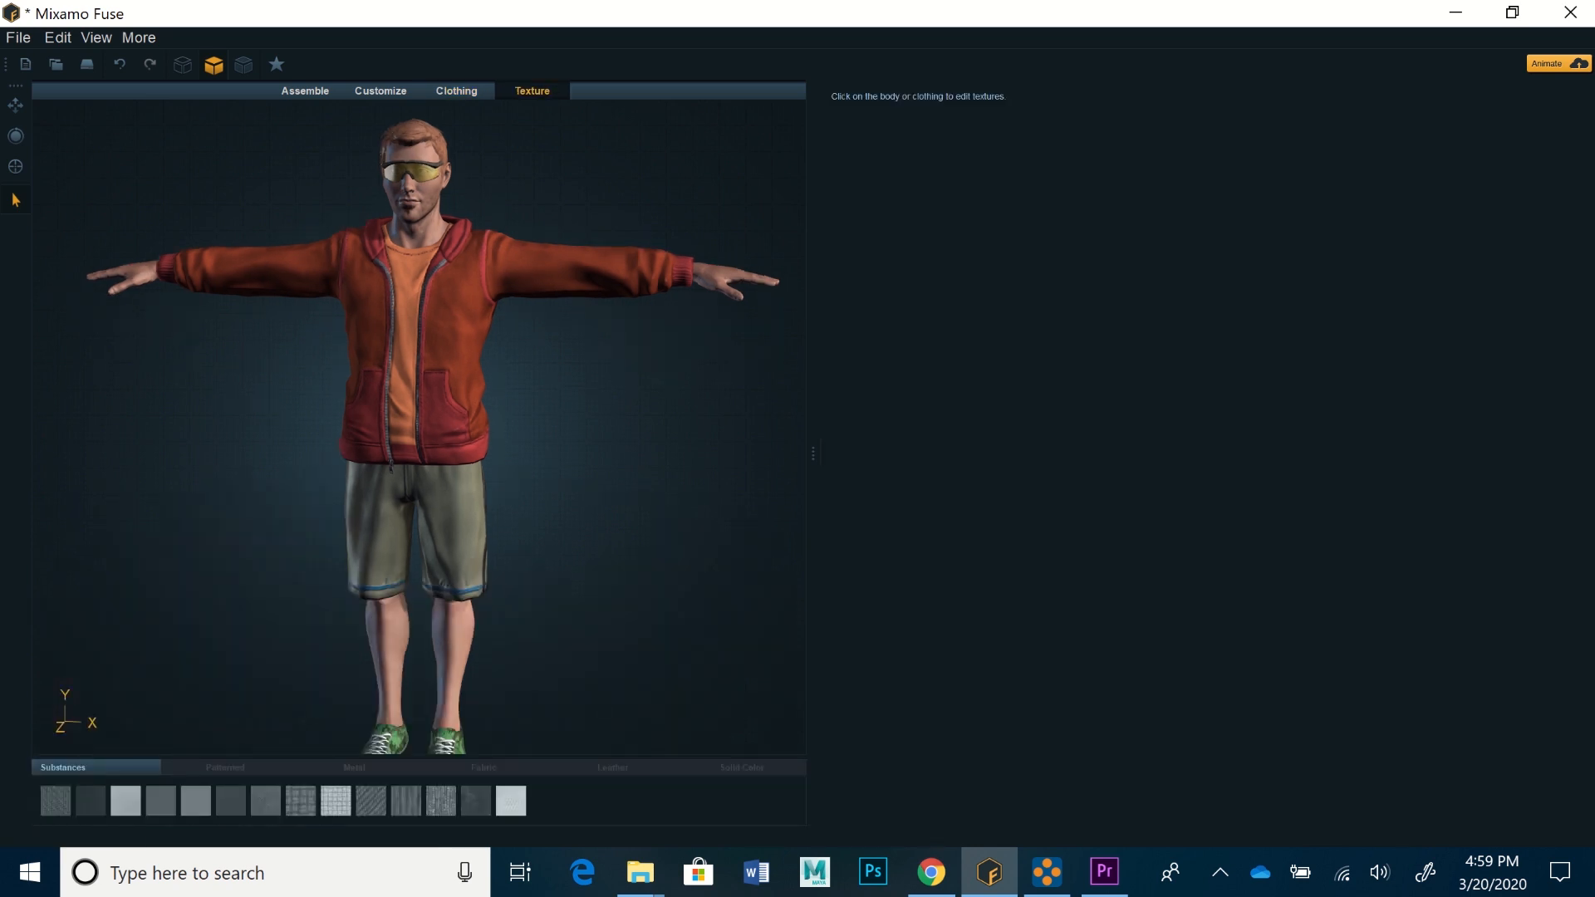
left_click(413, 197)
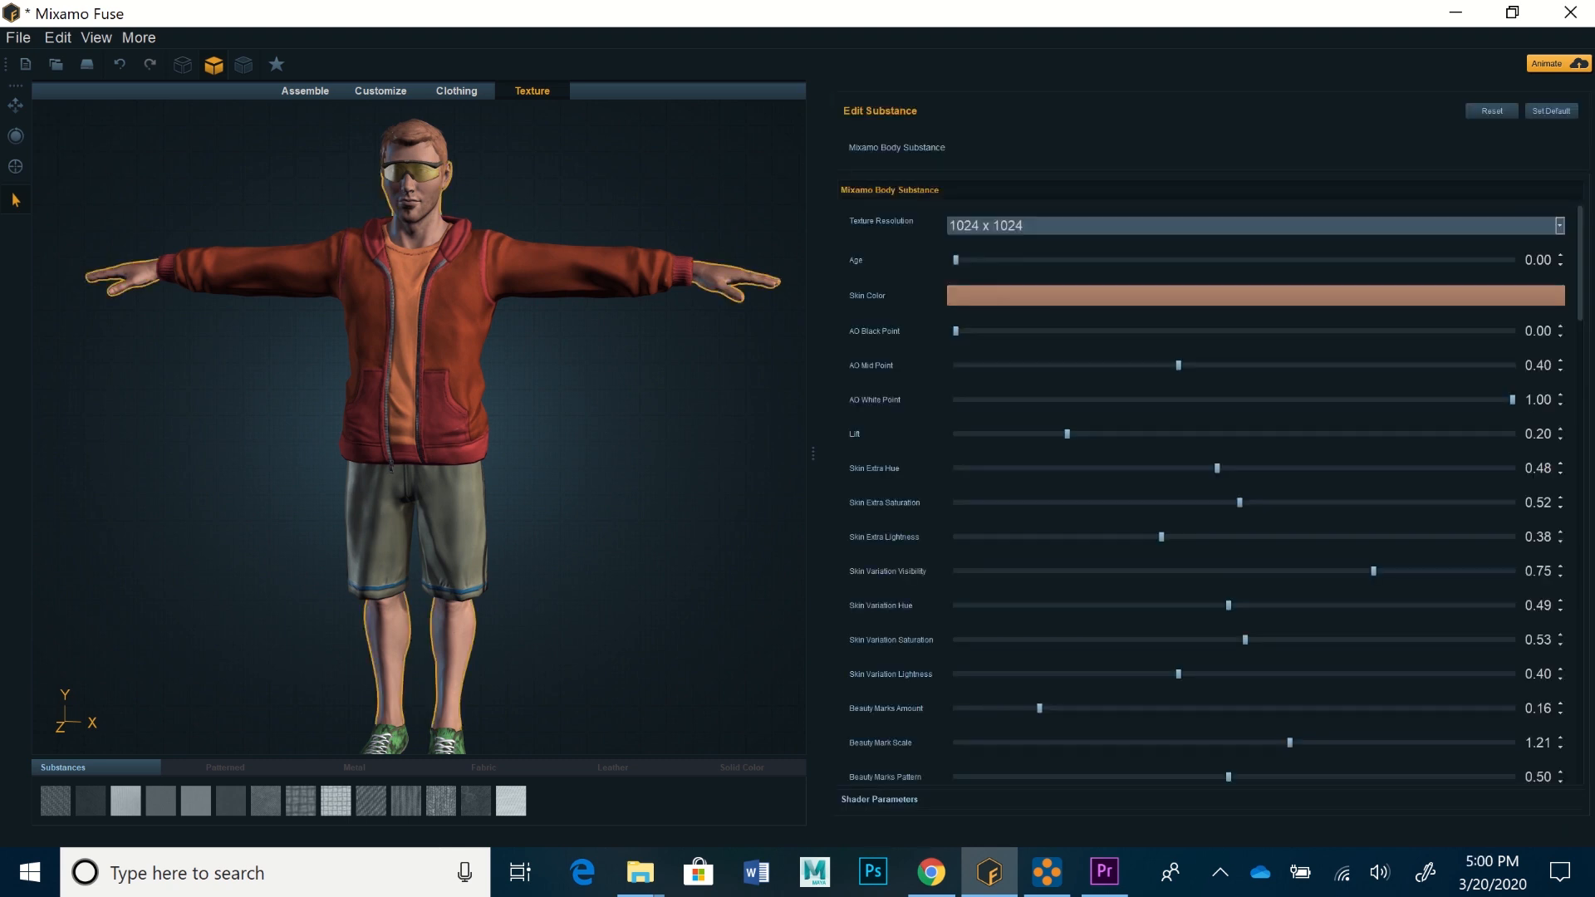
scroll(419, 427, "up", 3)
middle_click_drag(413, 274, 432, 548)
scroll(419, 427, "up", 2)
scroll(418, 427, "up", 2)
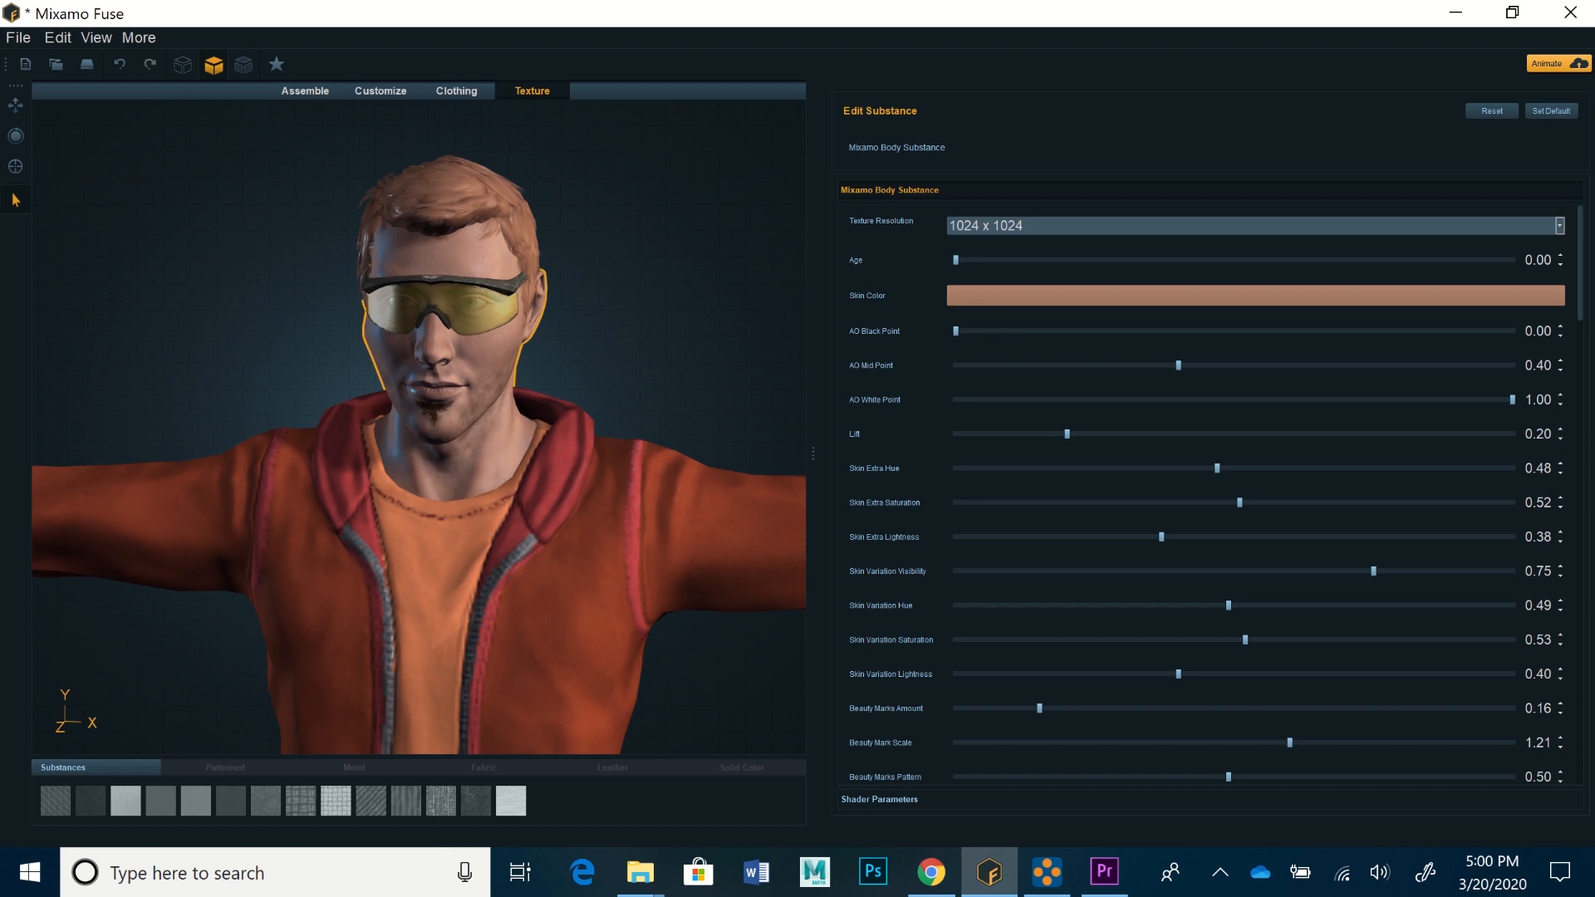
left_click(1255, 226)
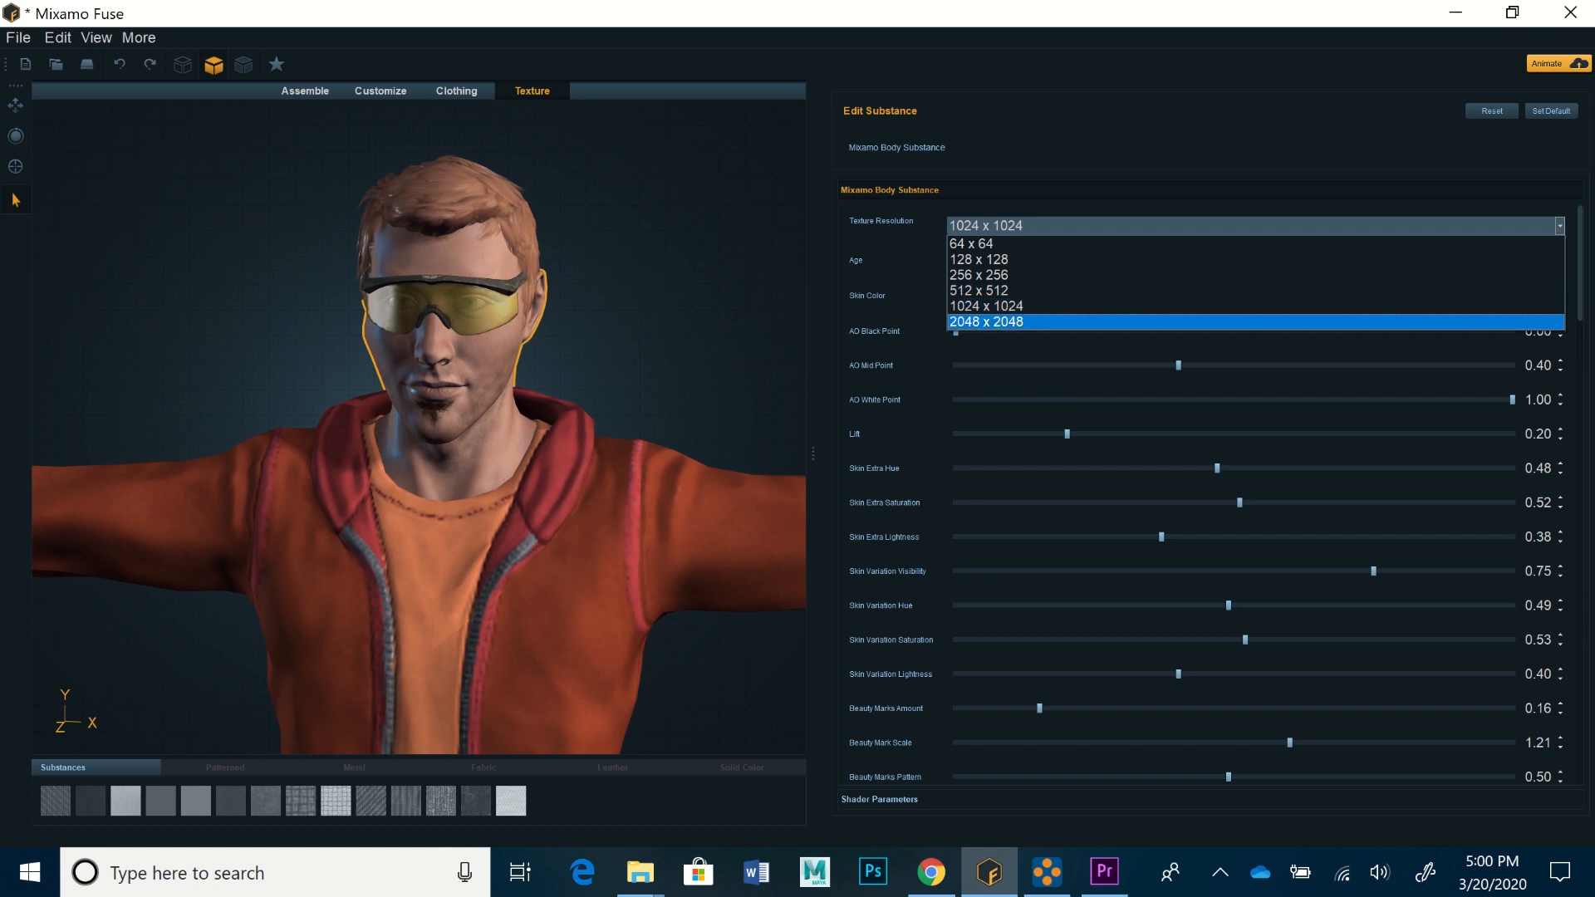
left_click(1255, 323)
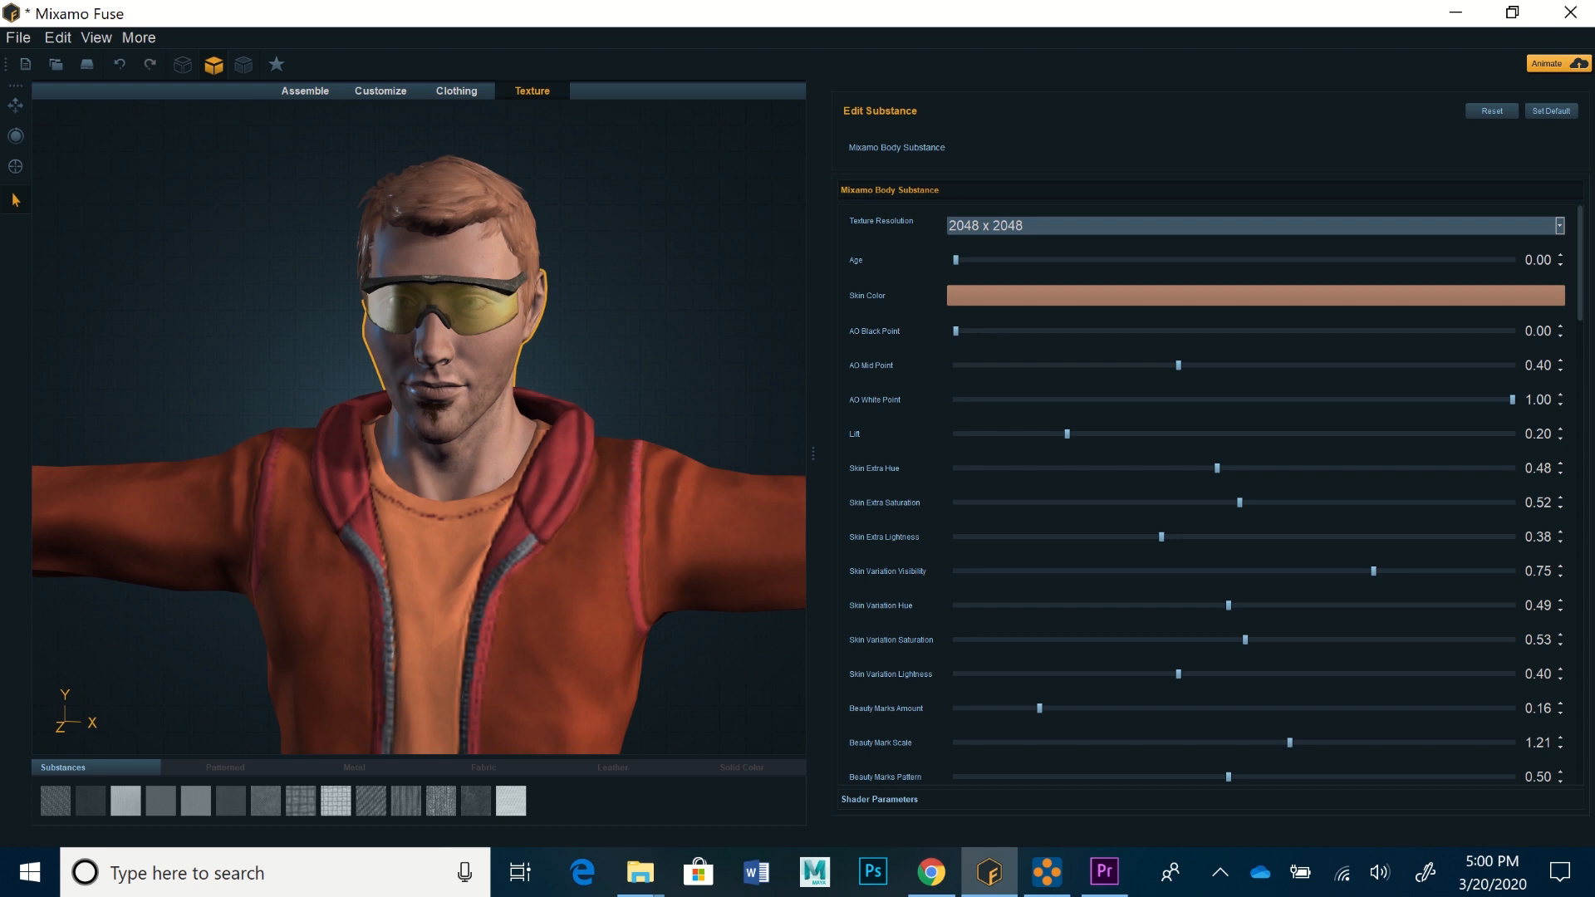
Try several skin tones from the basic colors and set a darker brown Skin Color with red 155, green 114, blue 90
middle_click_drag(449, 431, 407, 368)
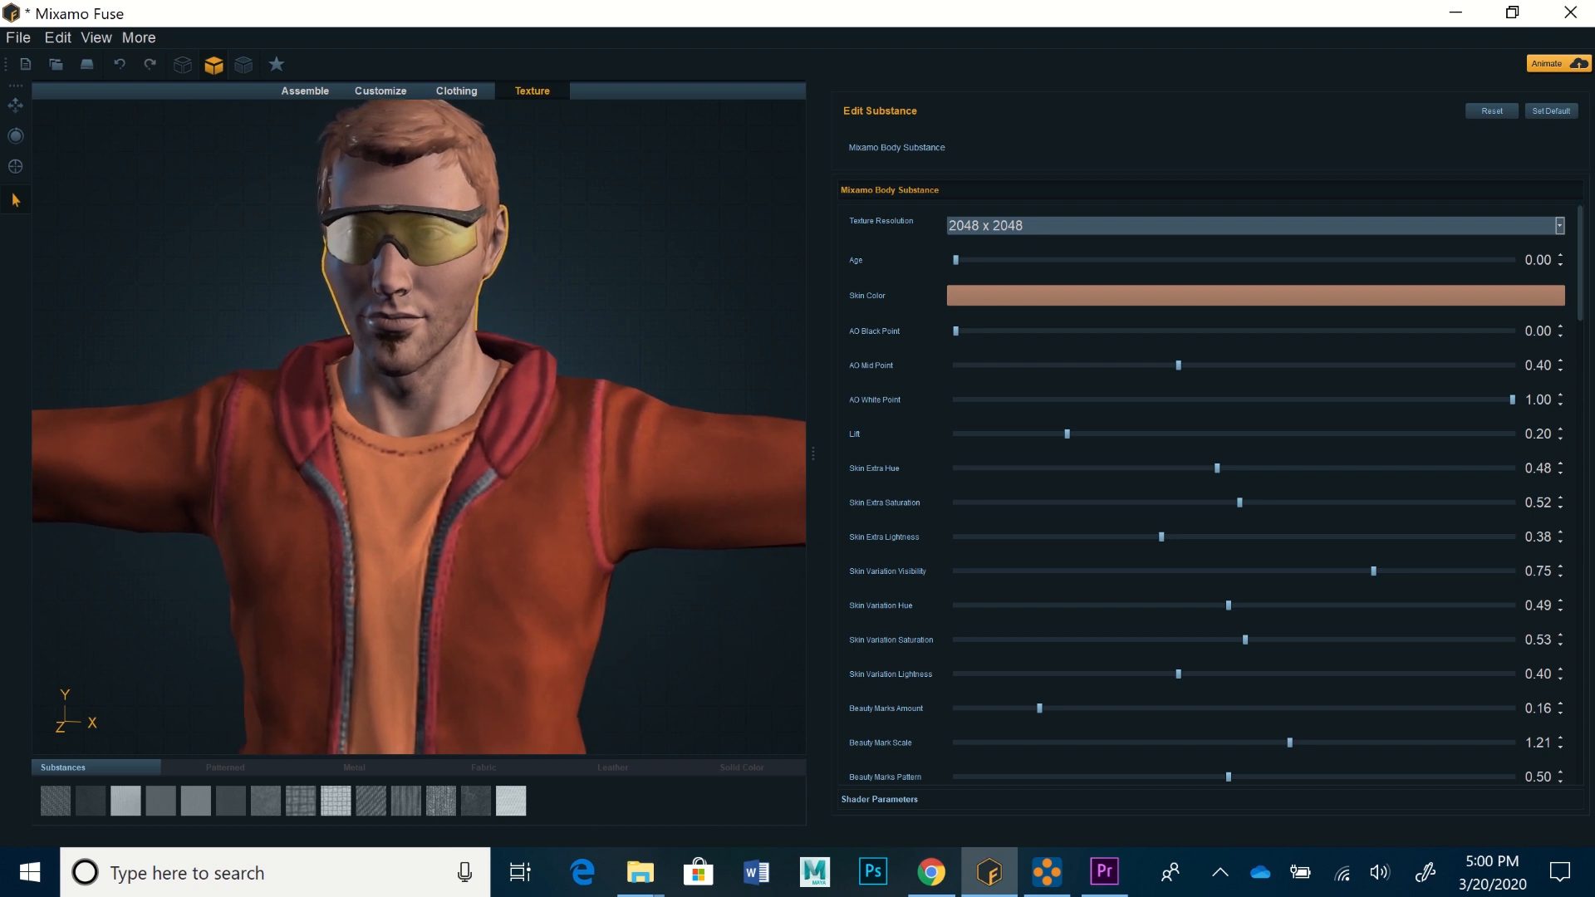
scroll(394, 426, "up", 2)
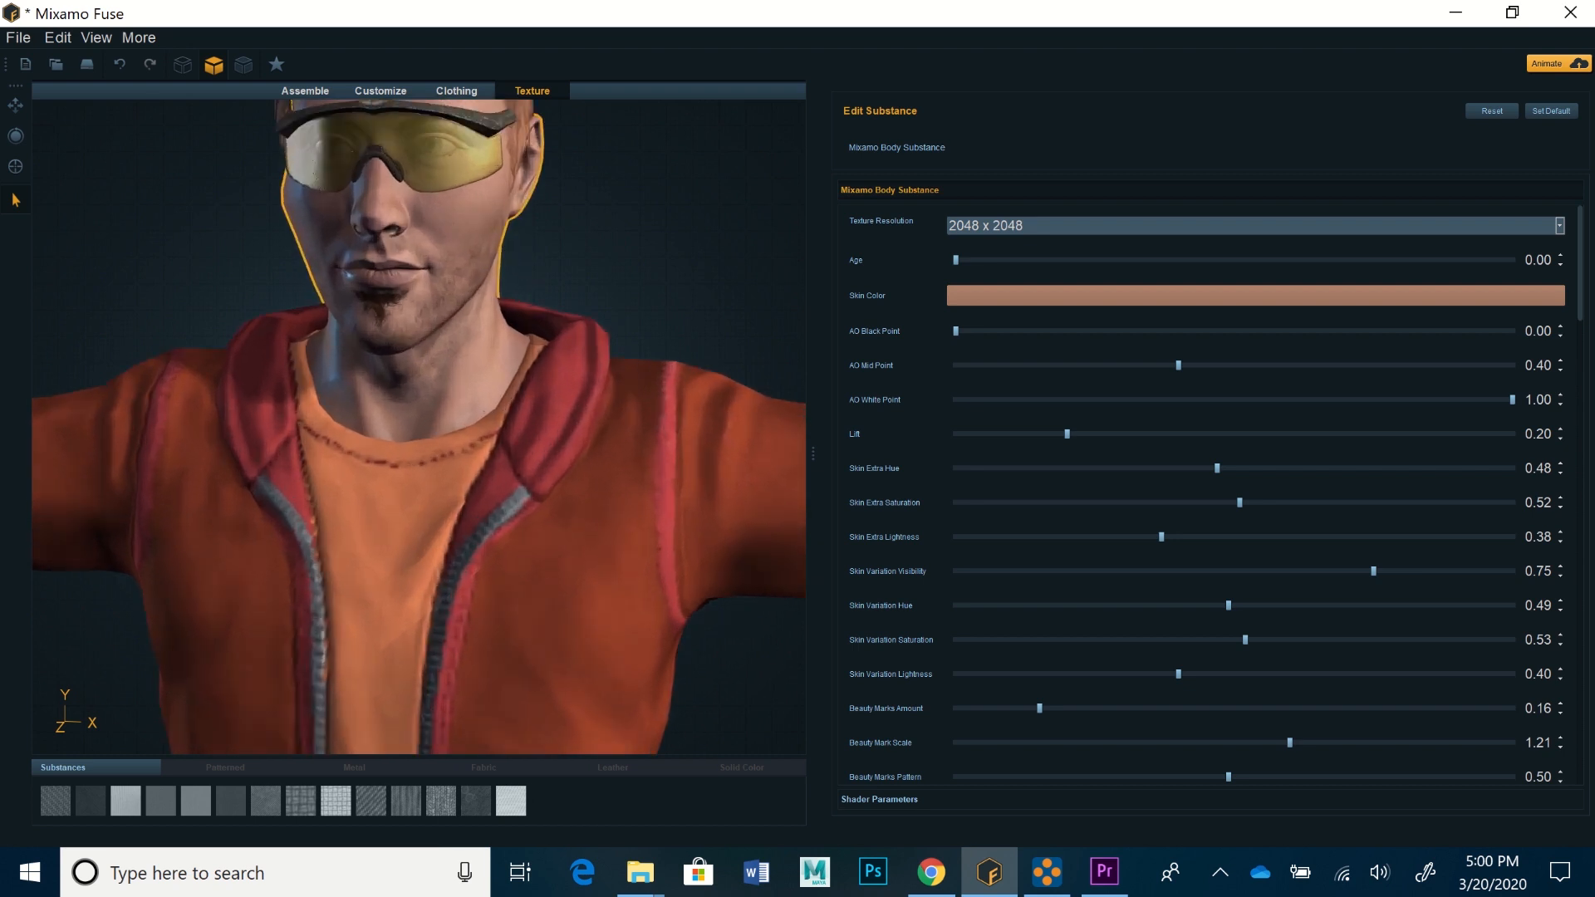
middle_click_drag(395, 365, 440, 480)
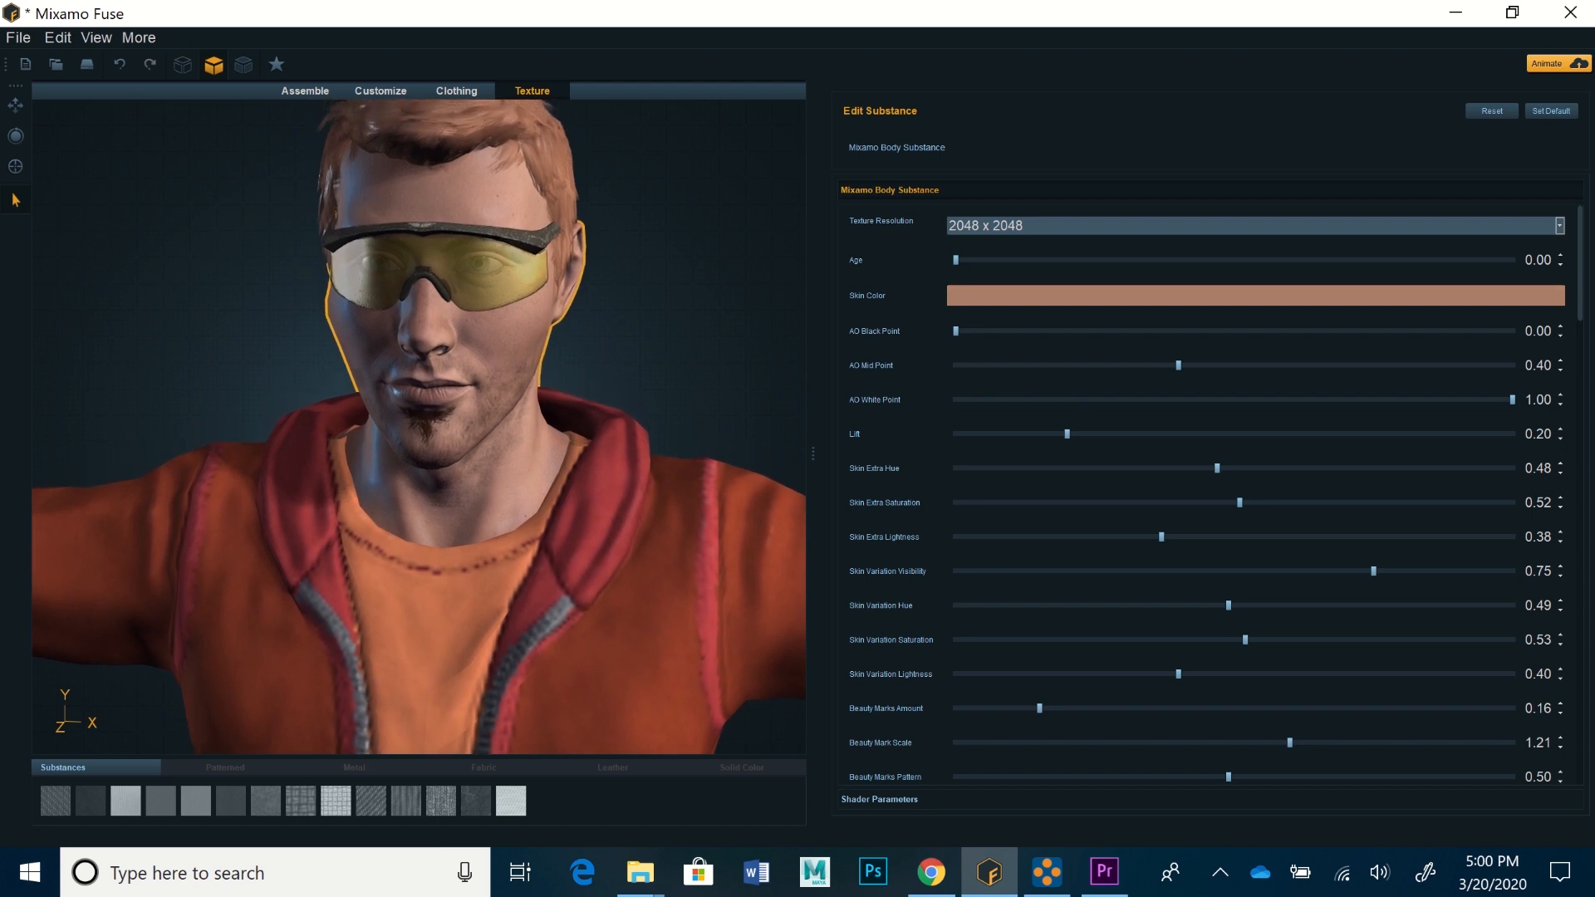
left_click(1255, 295)
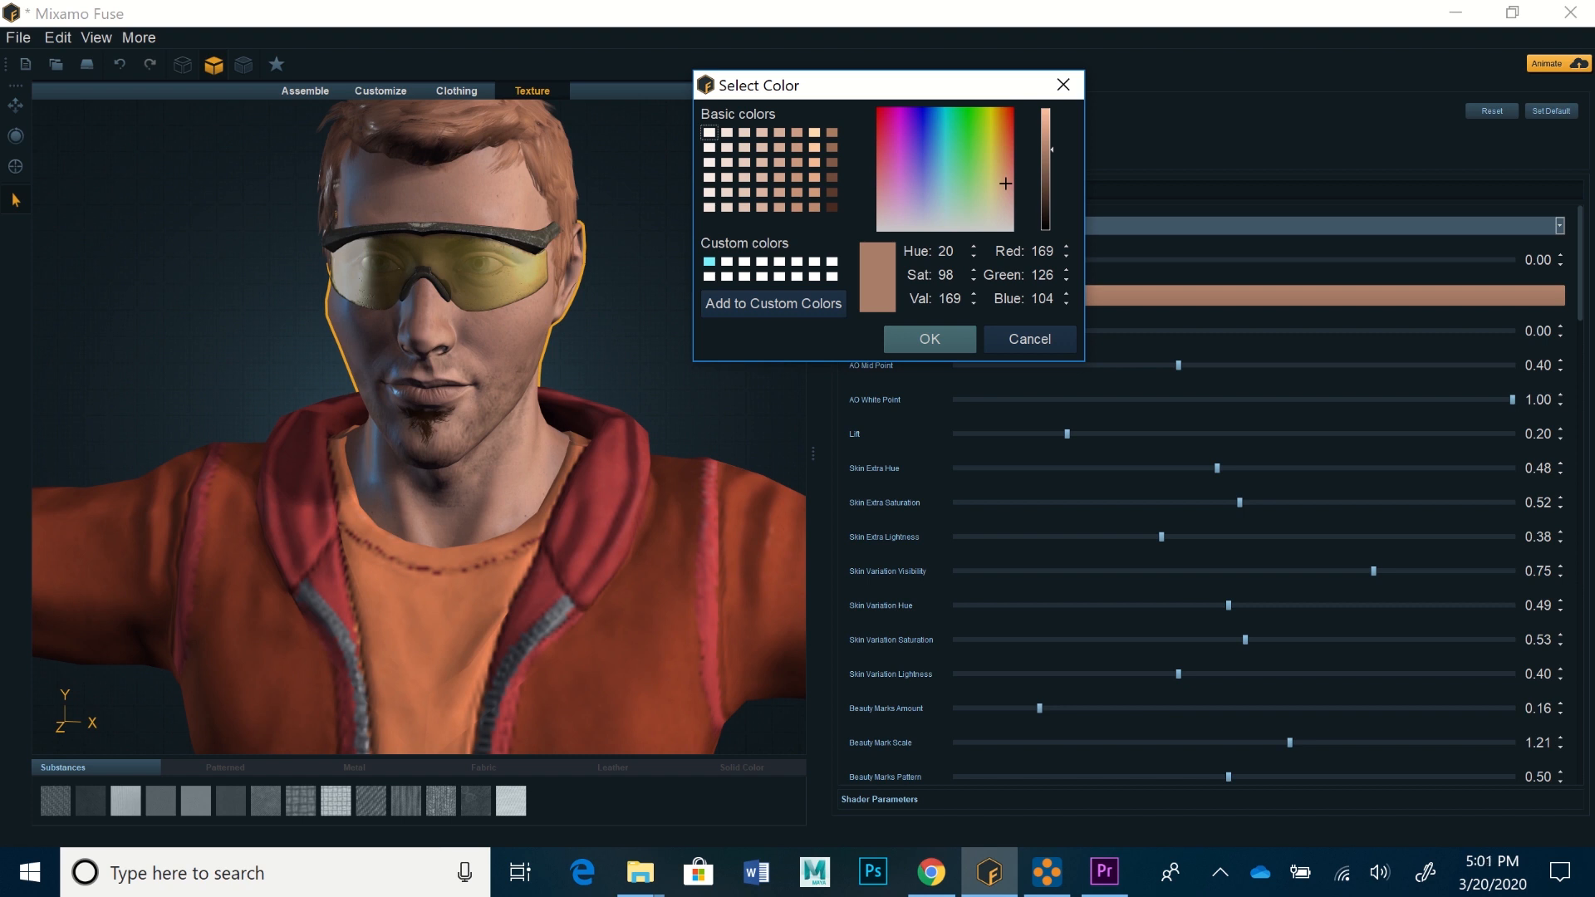
left_click(761, 178)
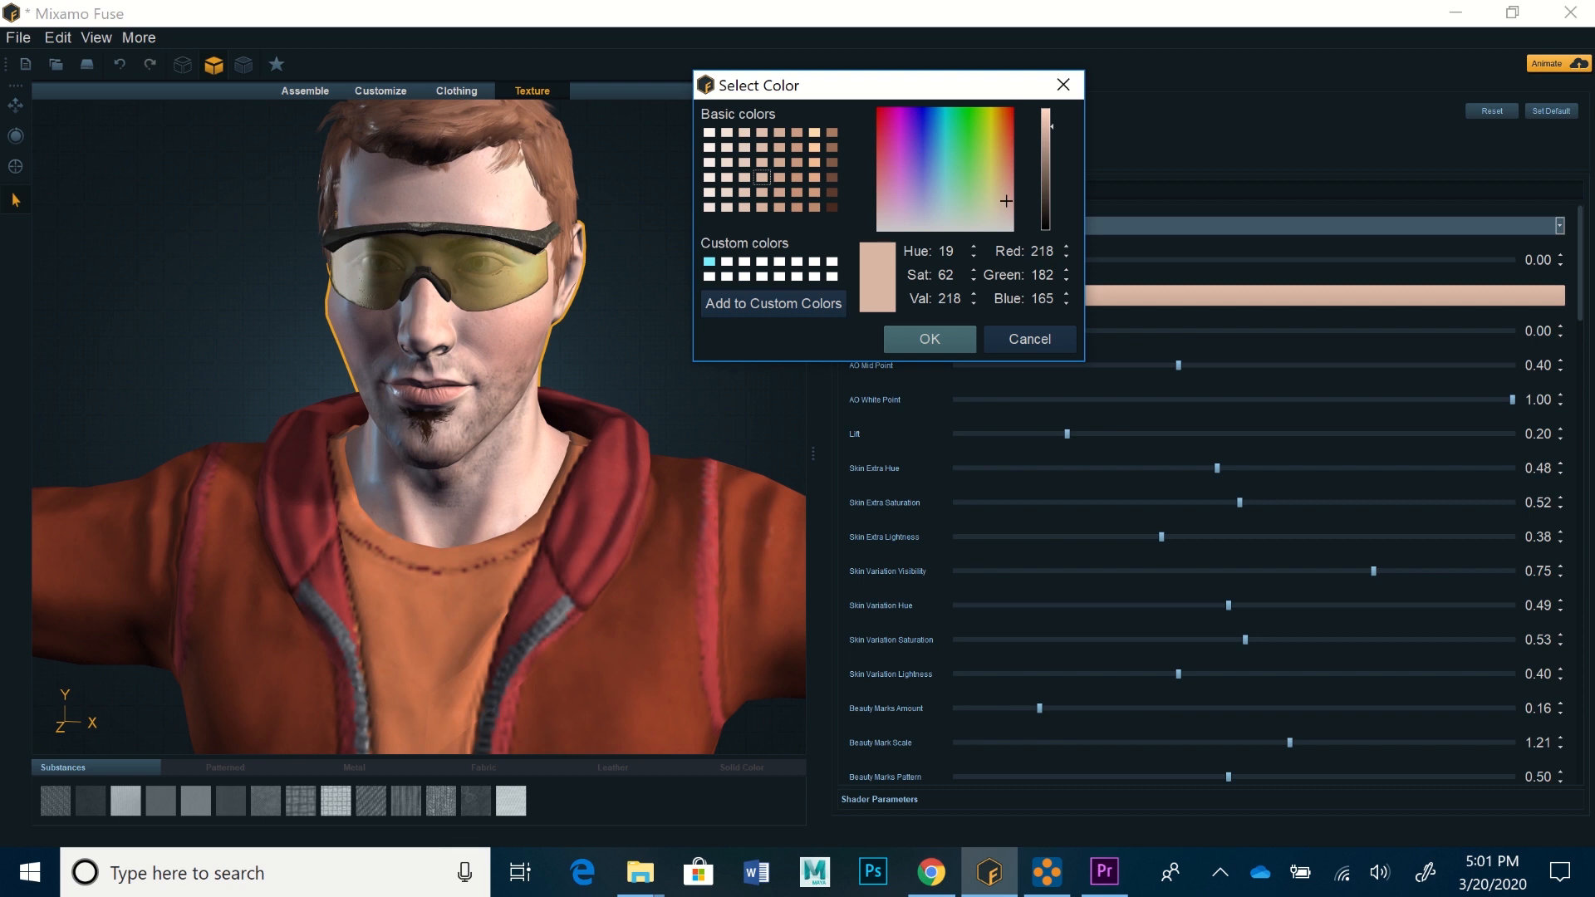
left_click(797, 192)
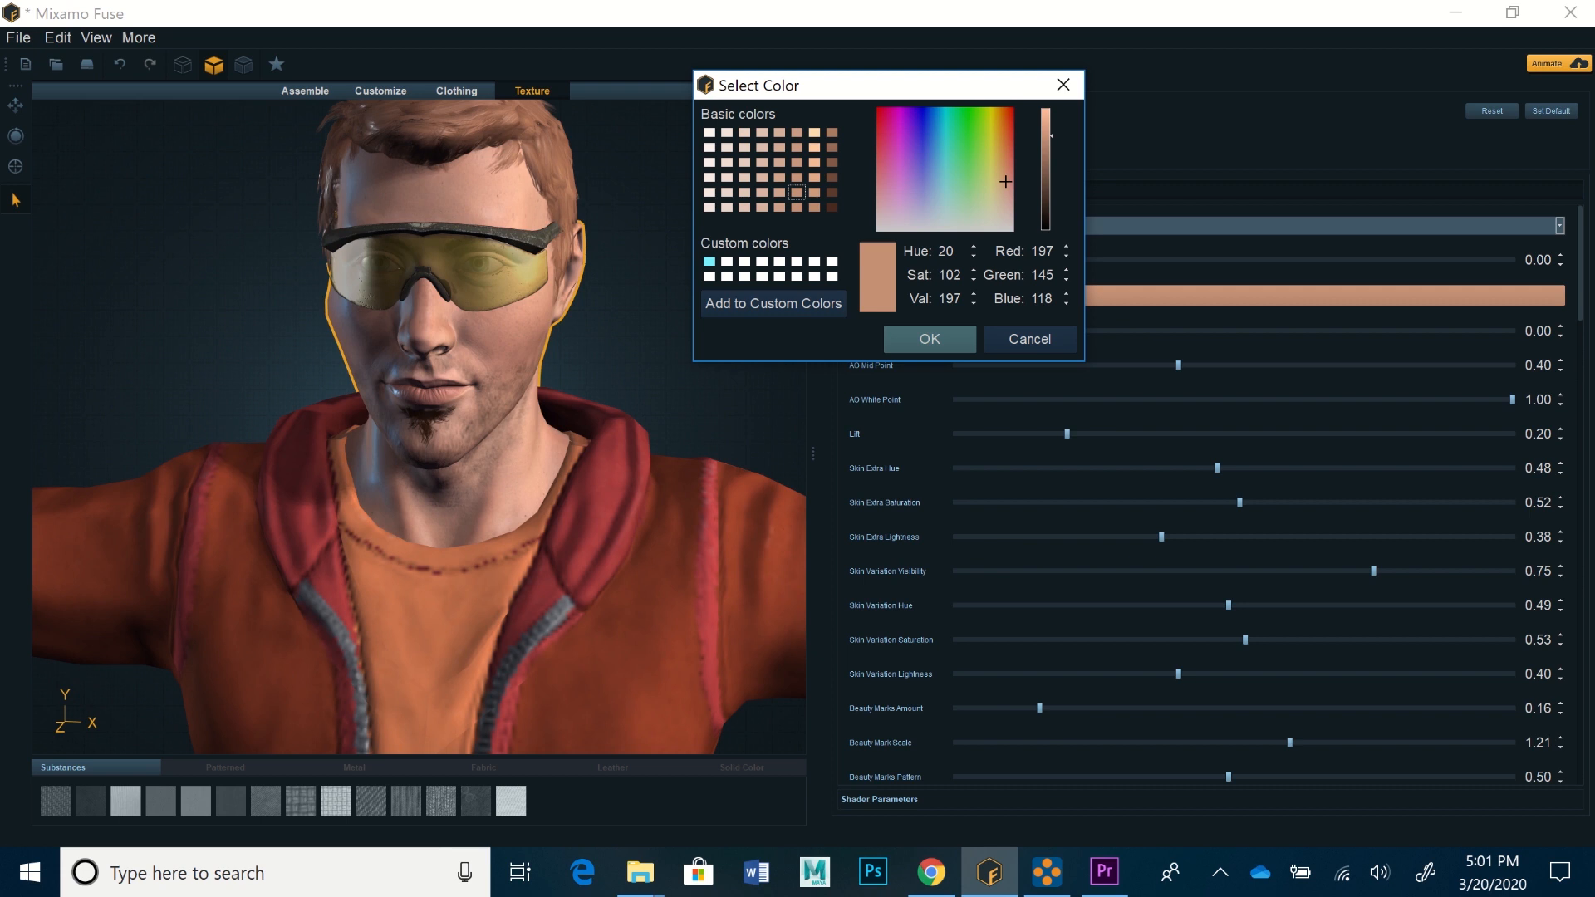
left_click(814, 208)
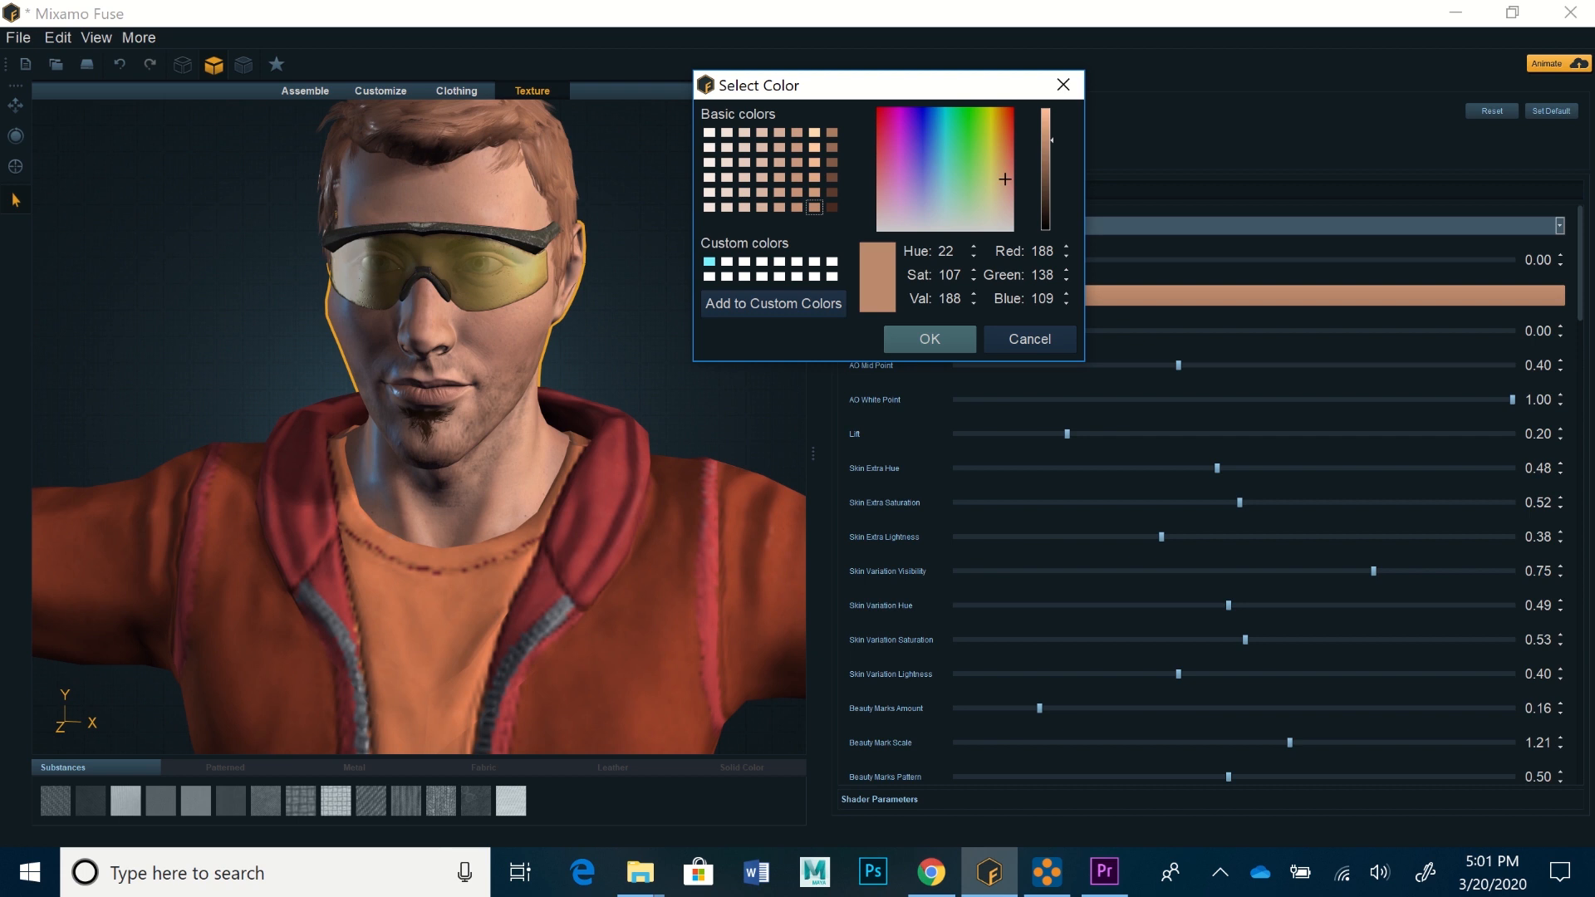
left_click_drag(1046, 140, 1047, 156)
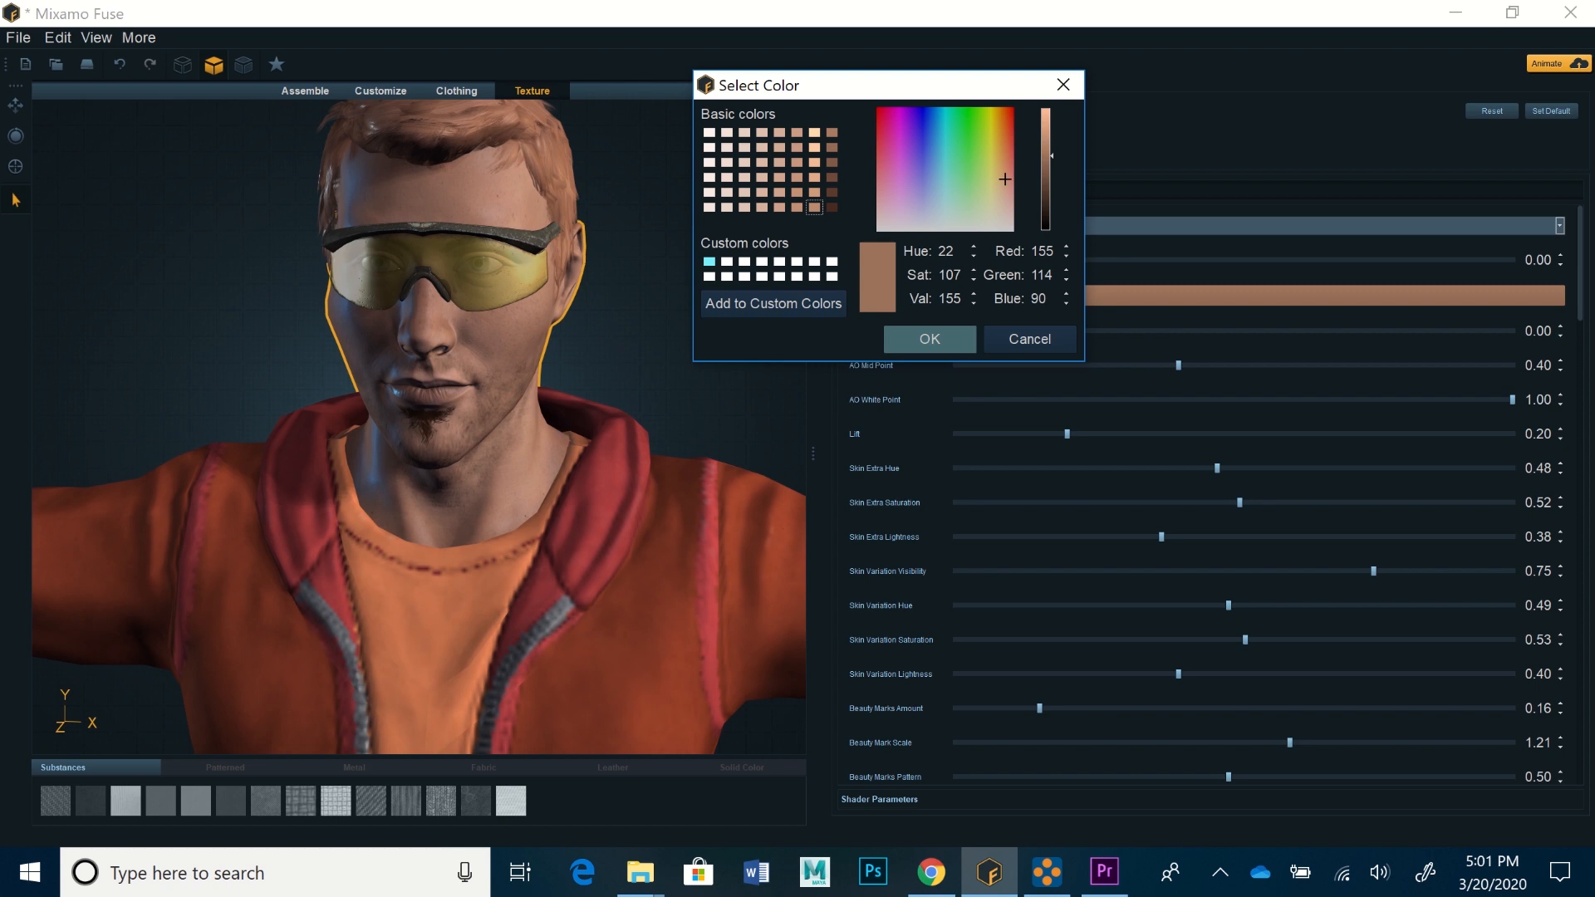
left_click(929, 339)
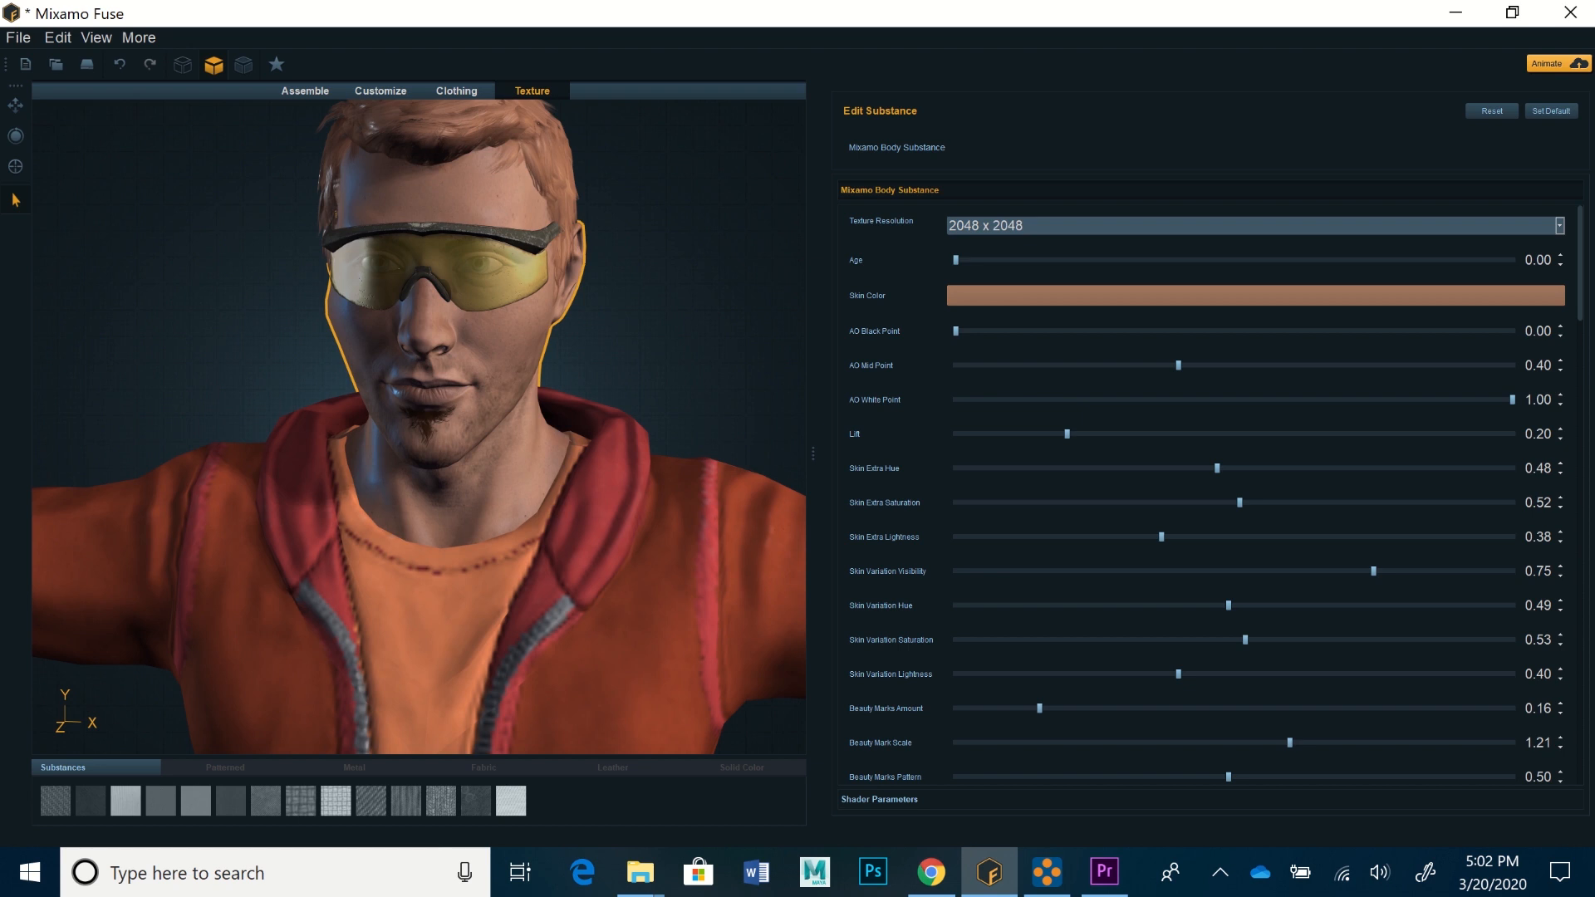
Turn the character's hair green by setting its Hue Shift to 0.20, comparing it with 0.10
left_click(455, 128)
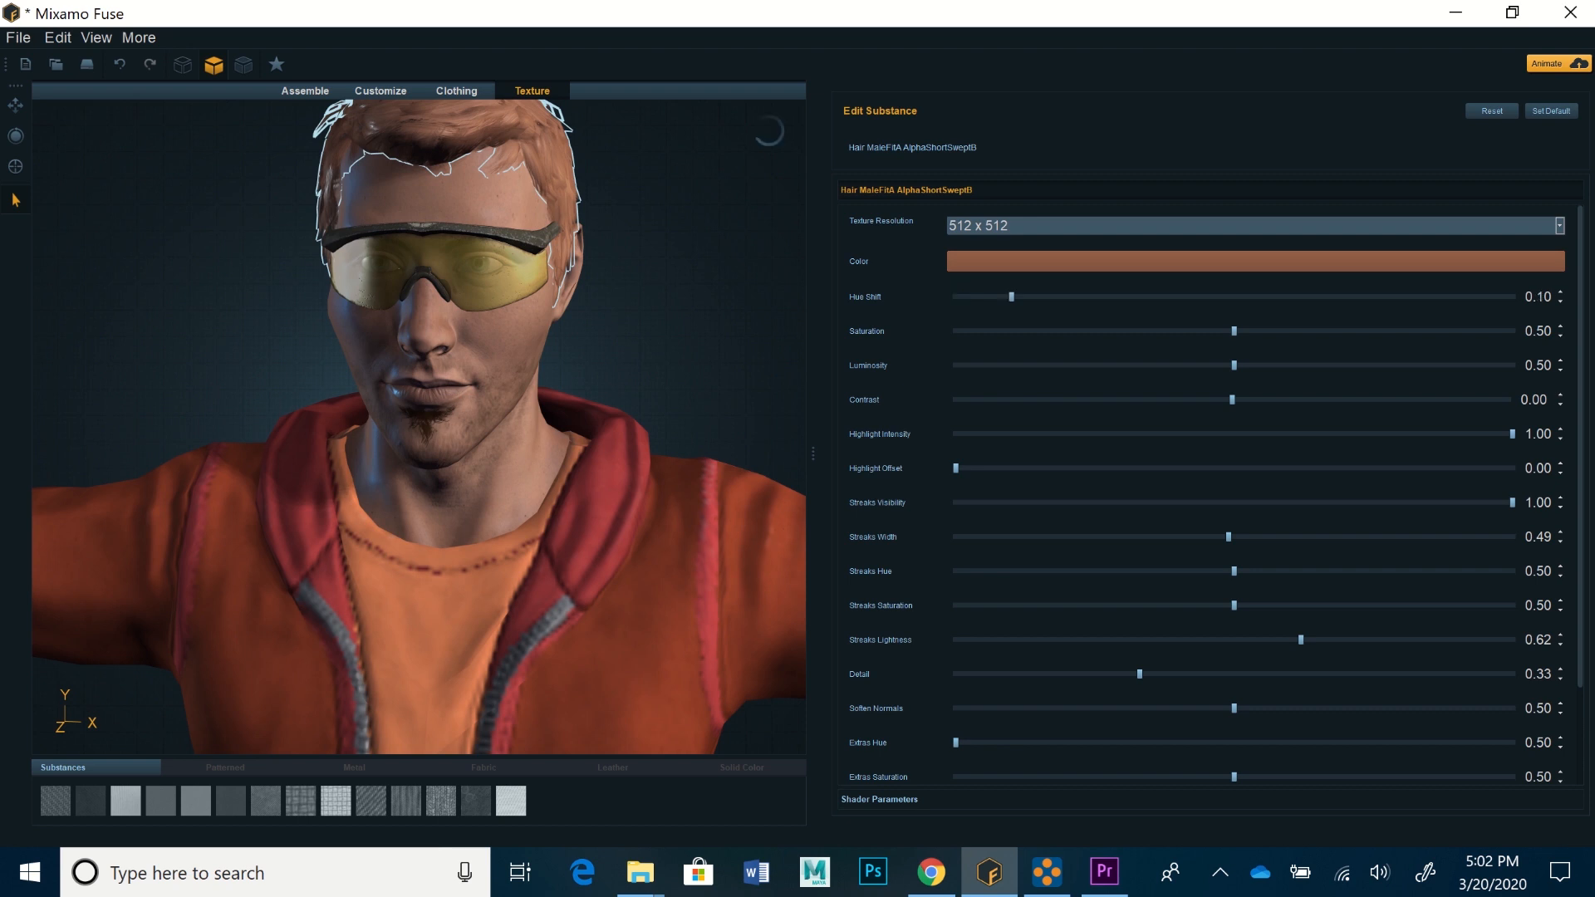
left_click(1011, 296)
left_click(1066, 296)
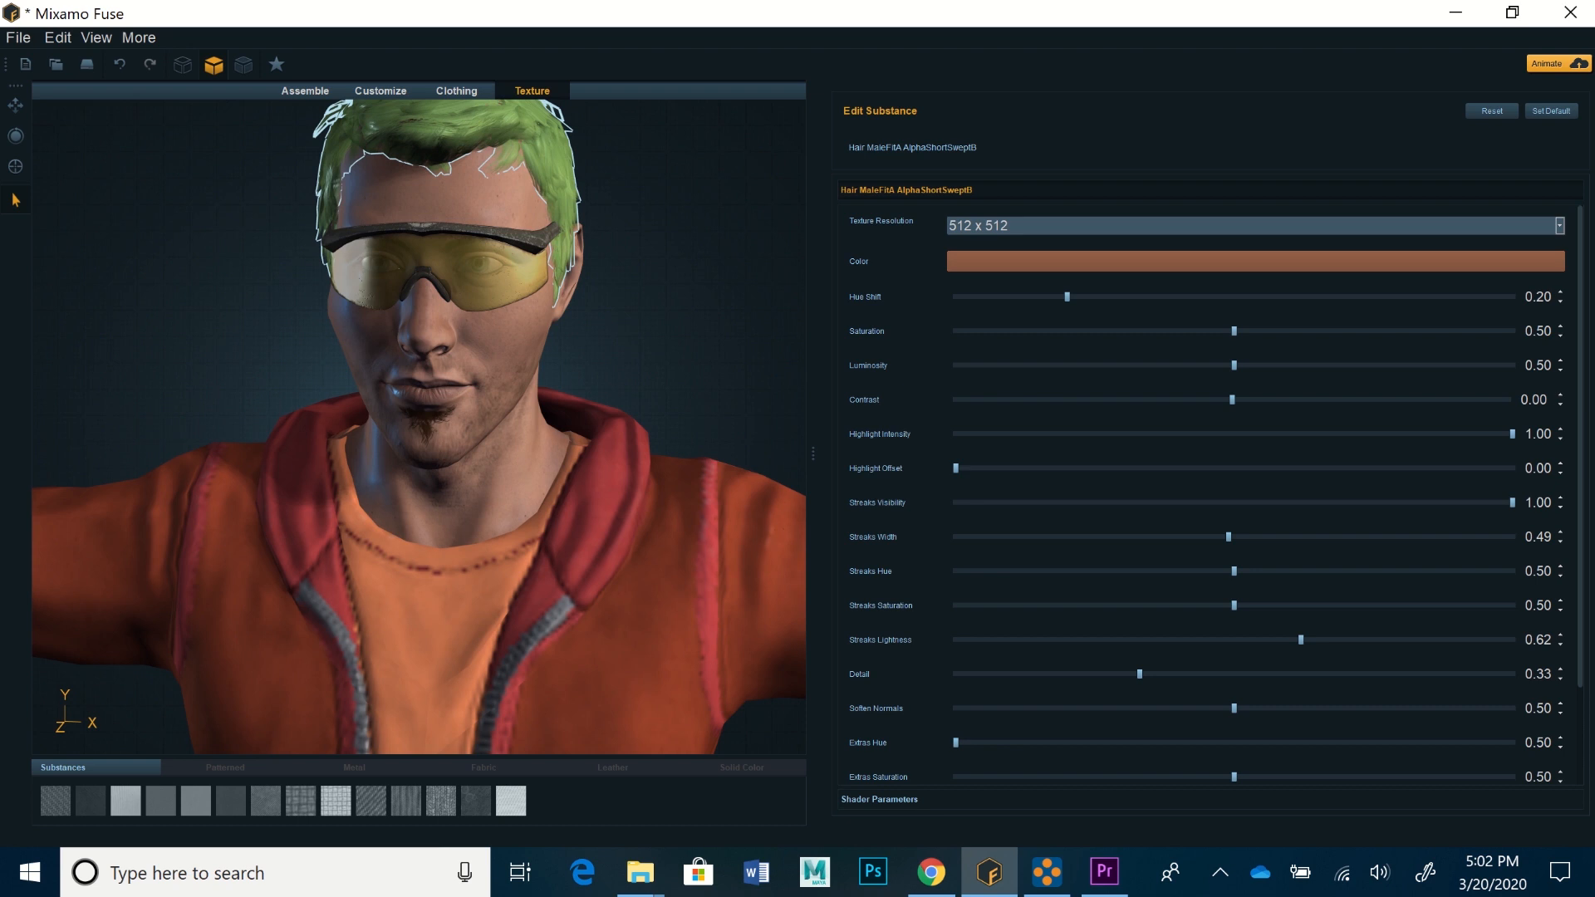
scroll(419, 426, "down", 5)
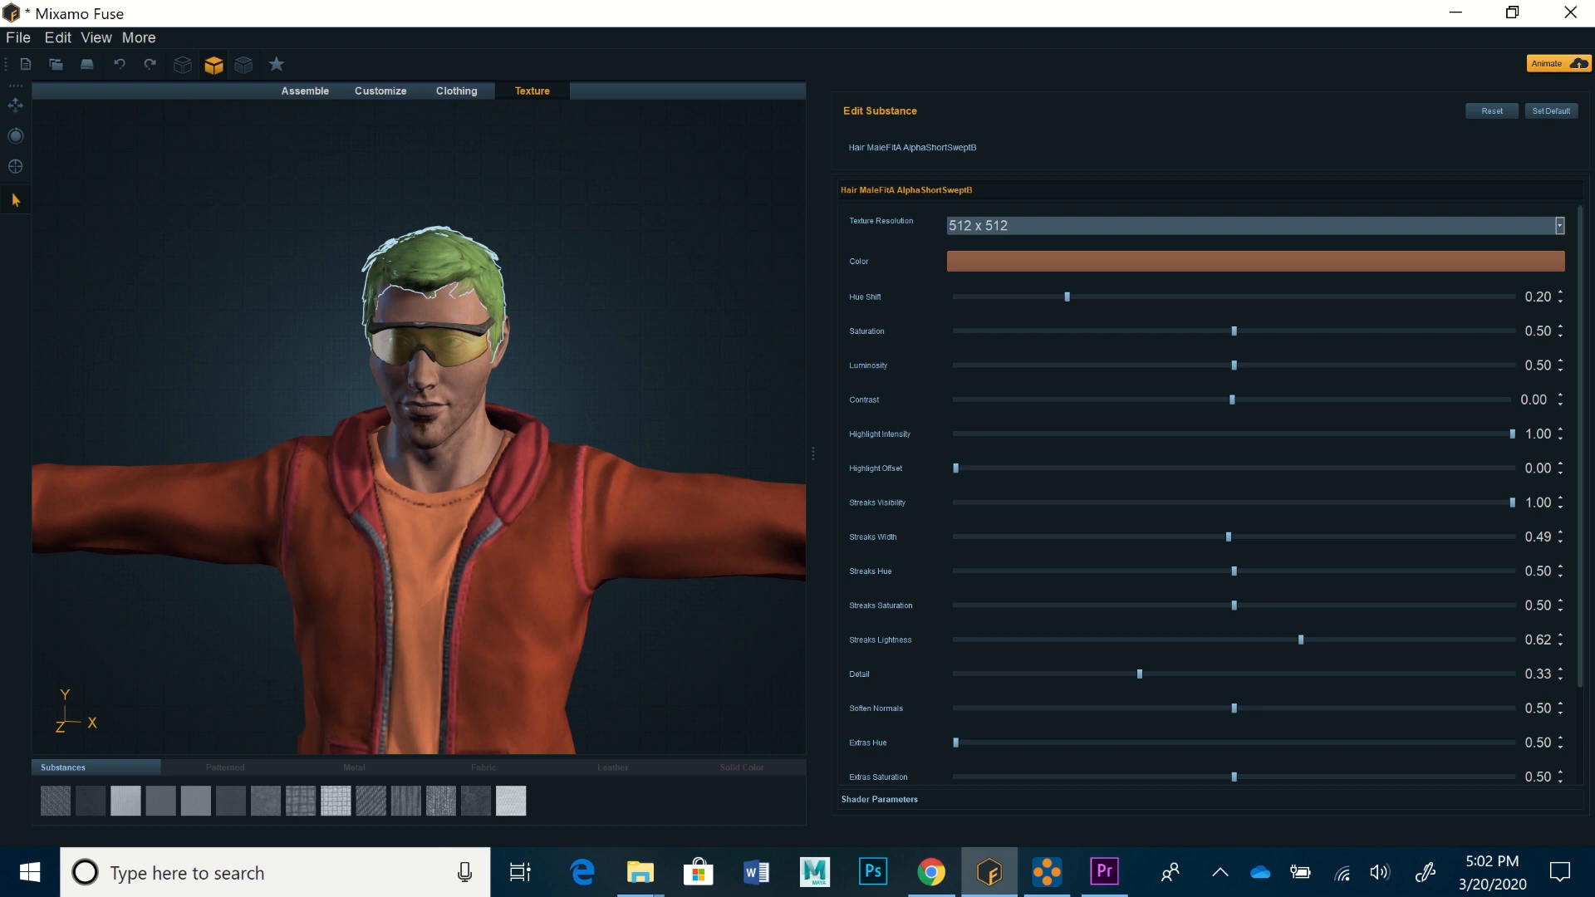
scroll(419, 426, "down", 2)
scroll(418, 426, "up", 2)
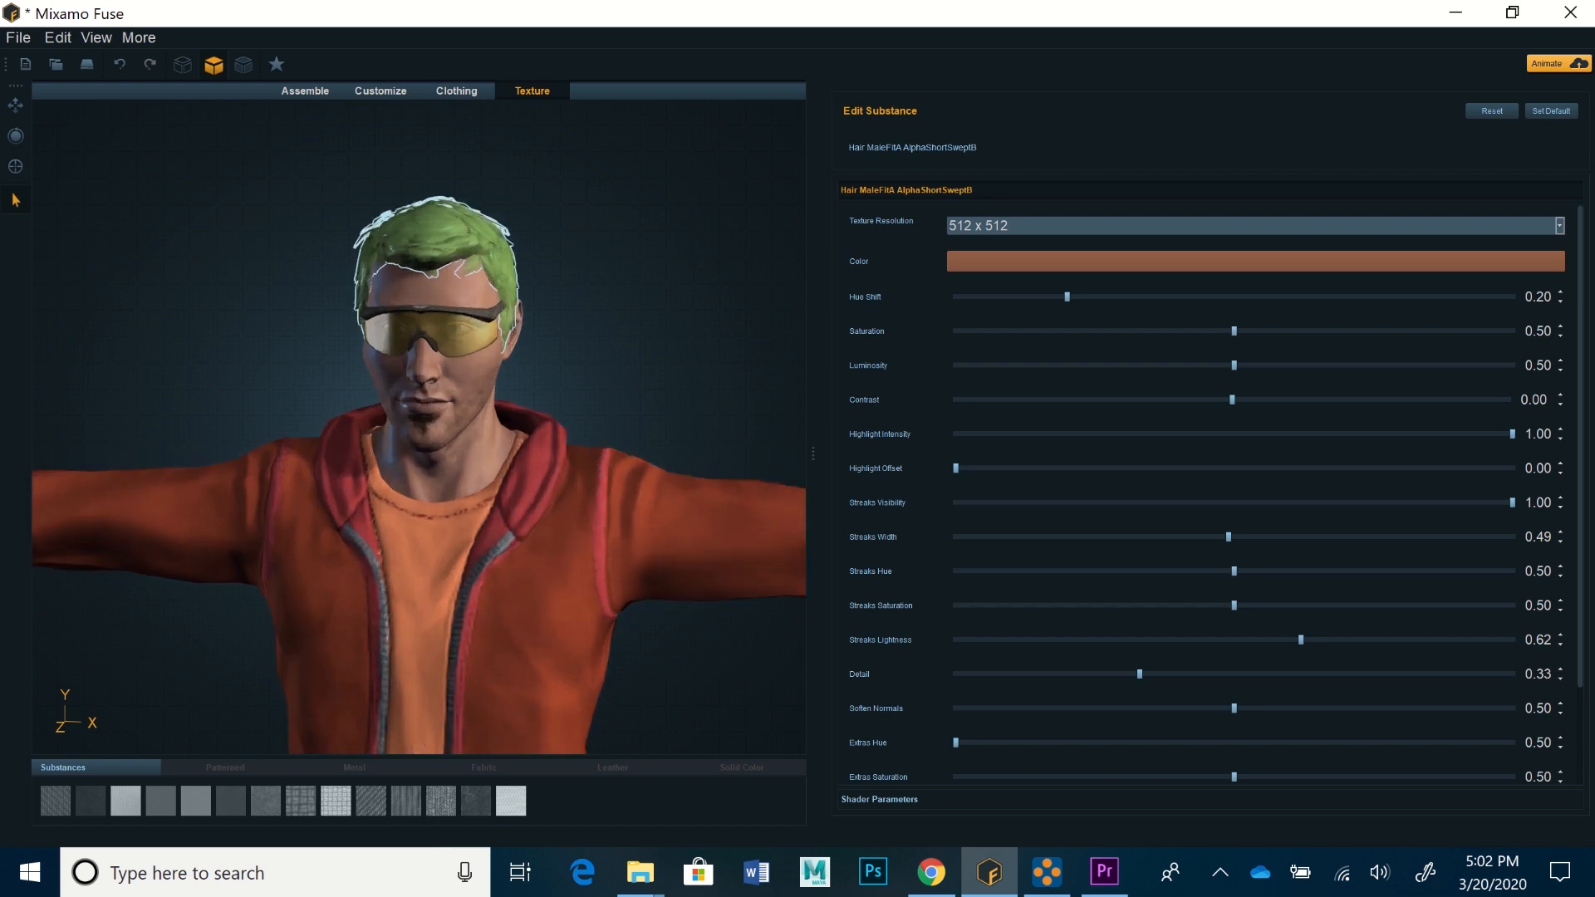
left_click(1011, 296)
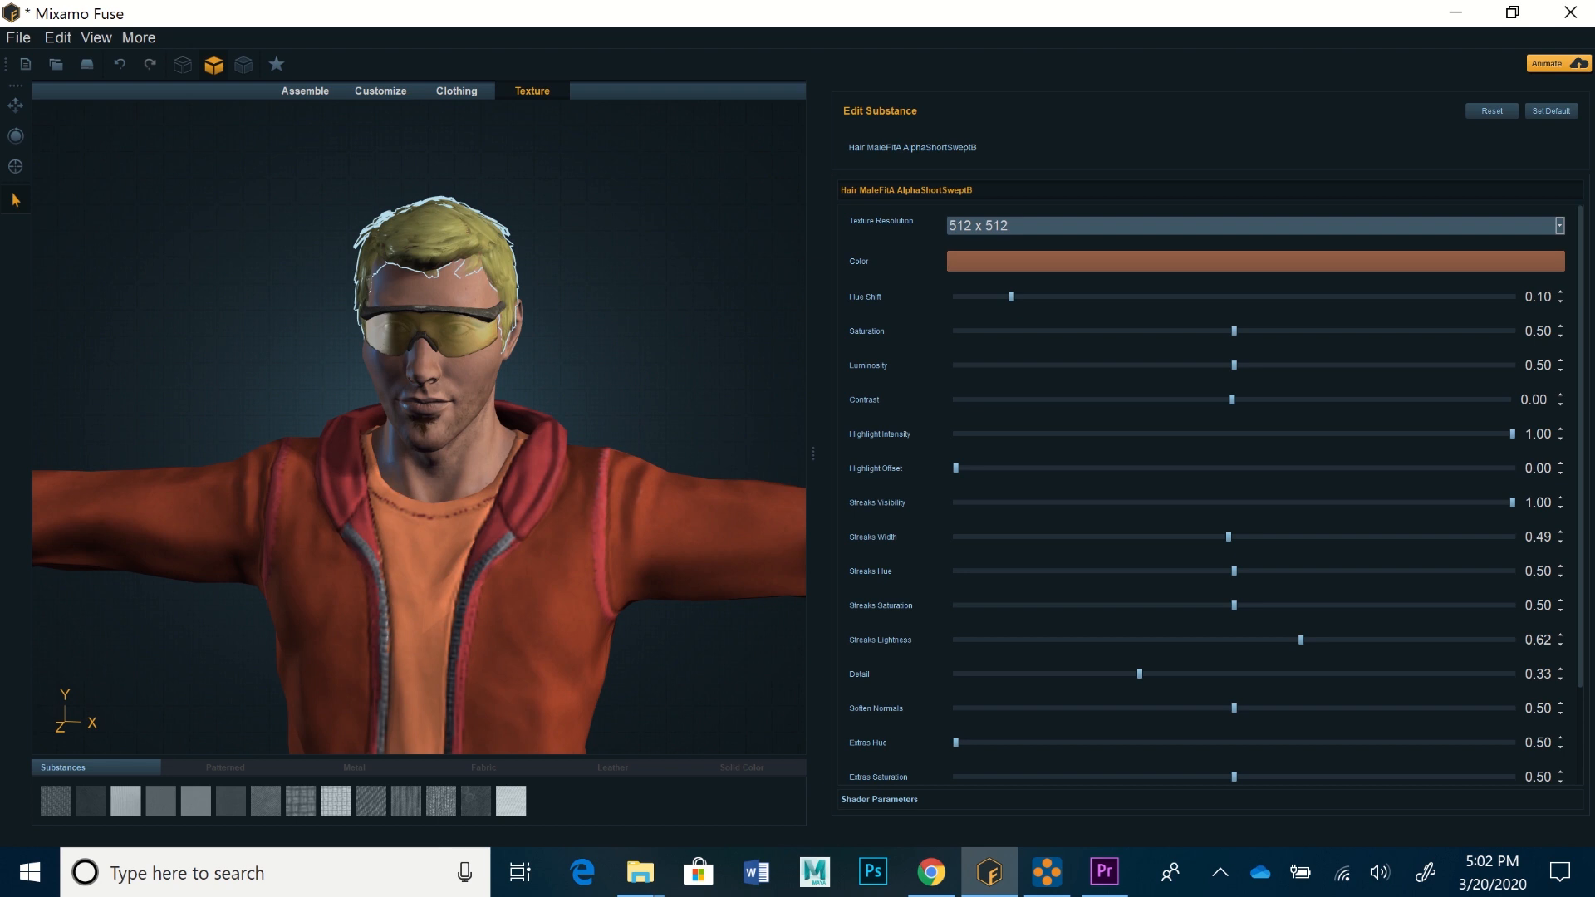
left_click(1068, 296)
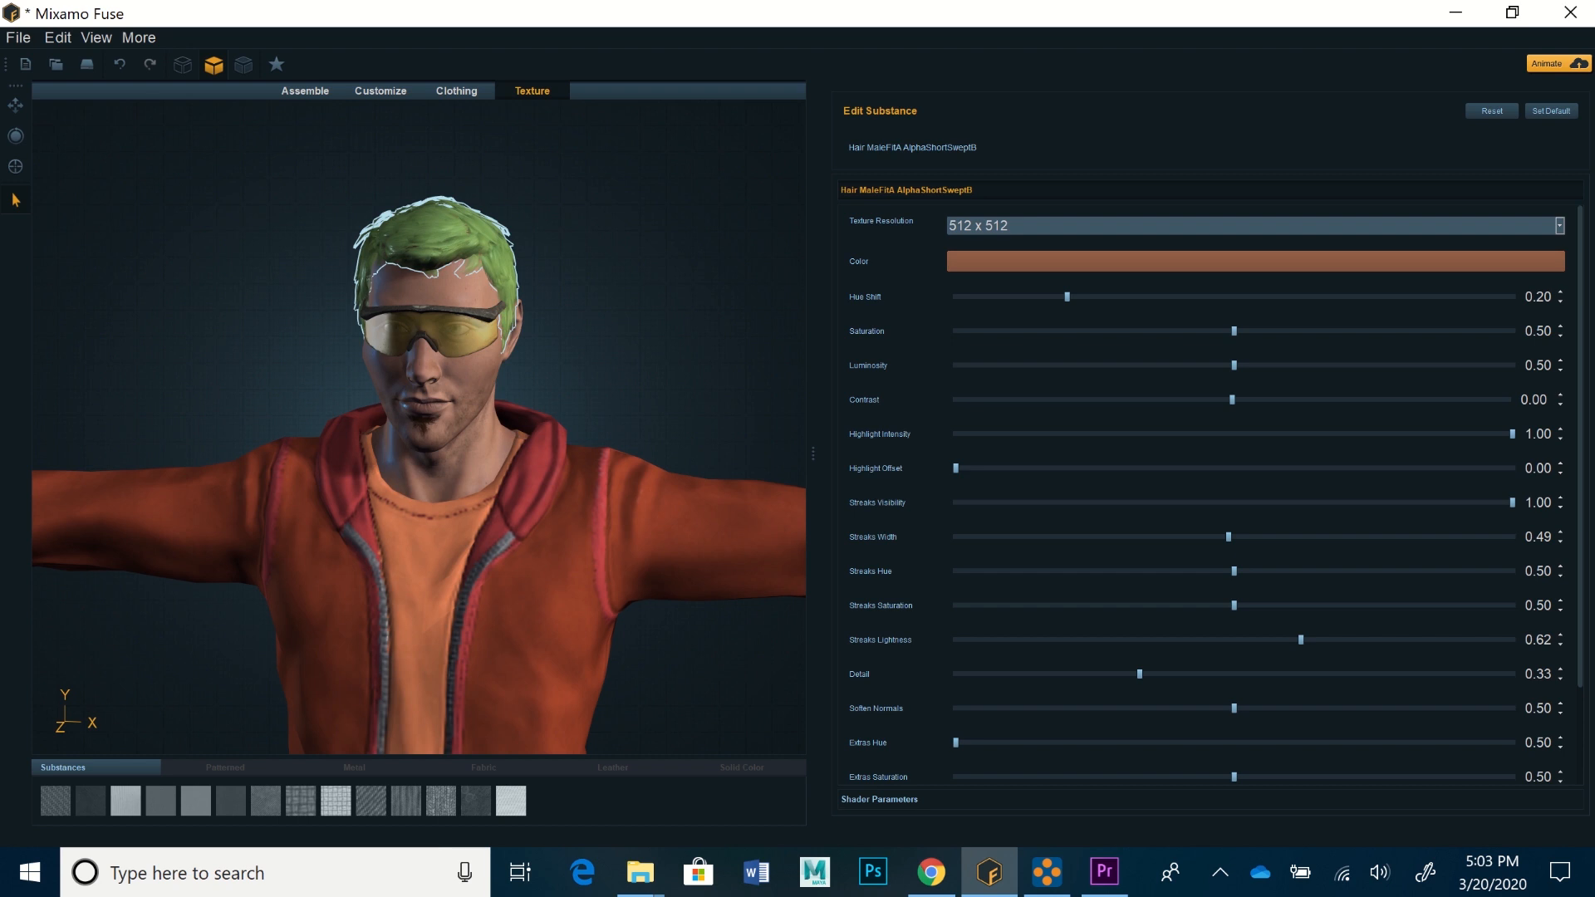
Lighten the green hair by setting its Streaks Lightness to 0.81
left_click(1395, 639)
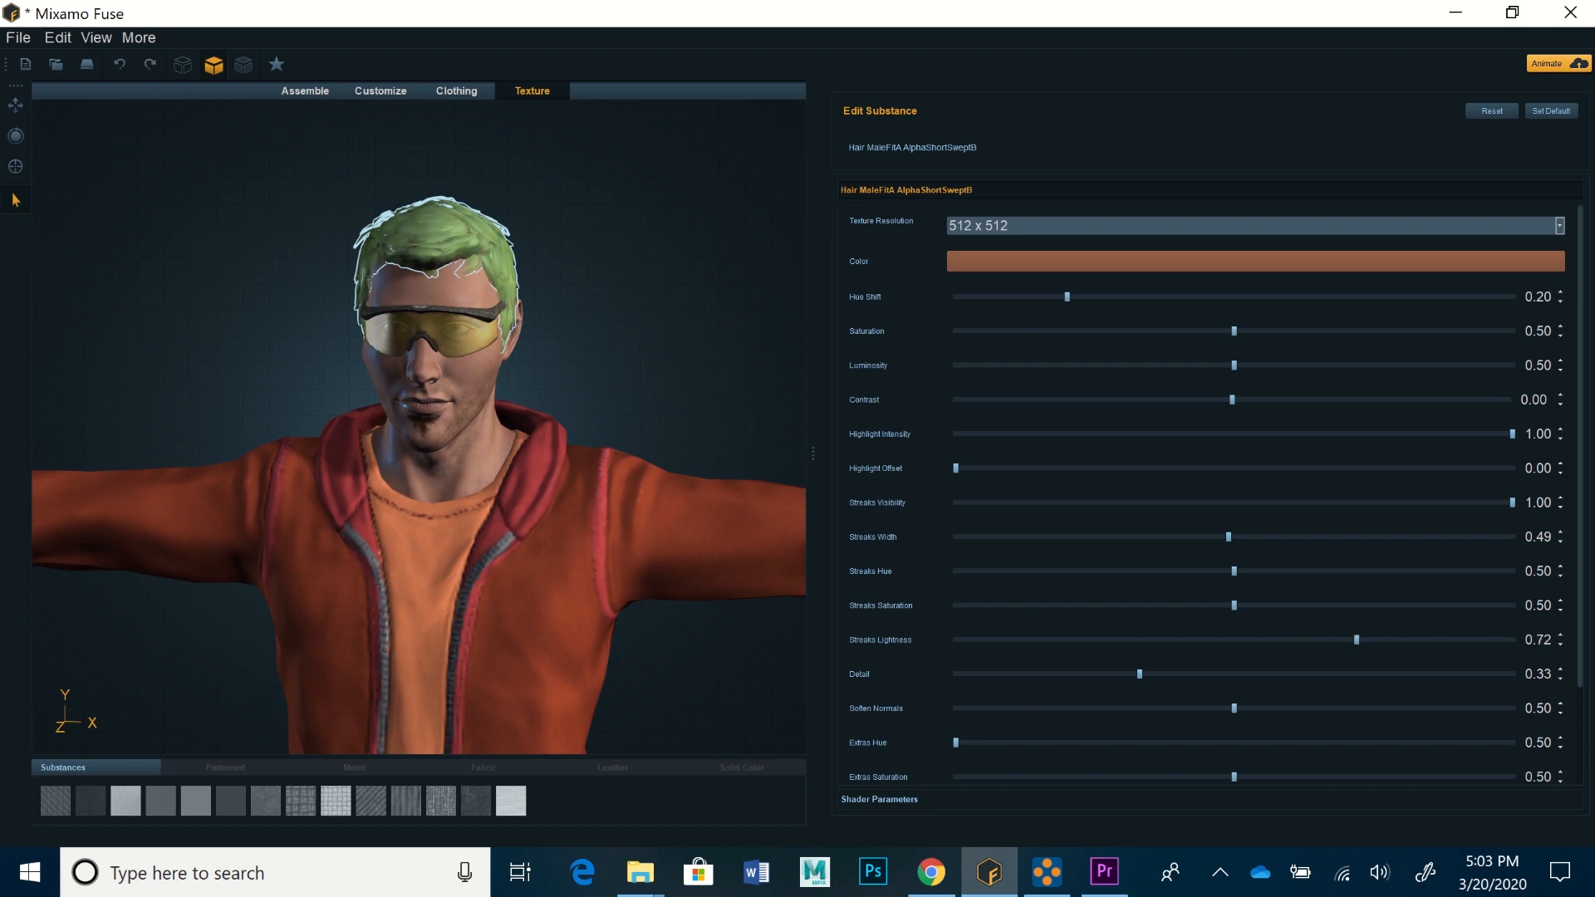
left_click(1407, 640)
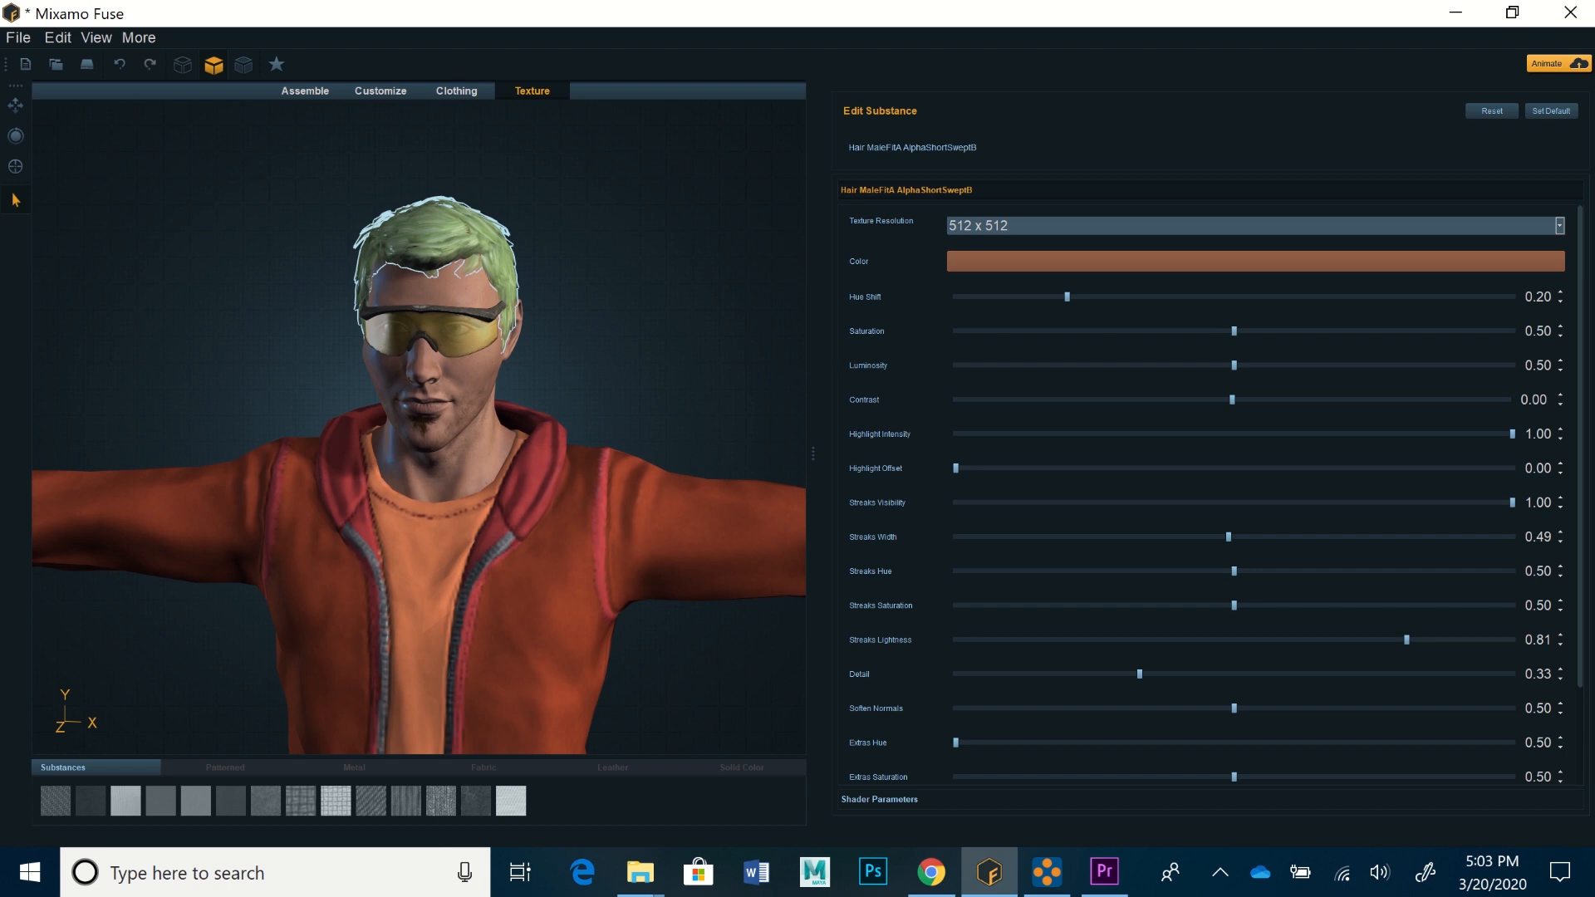
scroll(1205, 498, "down", 2)
scroll(1205, 498, "up", 2)
middle_click_drag(419, 428, 397, 342)
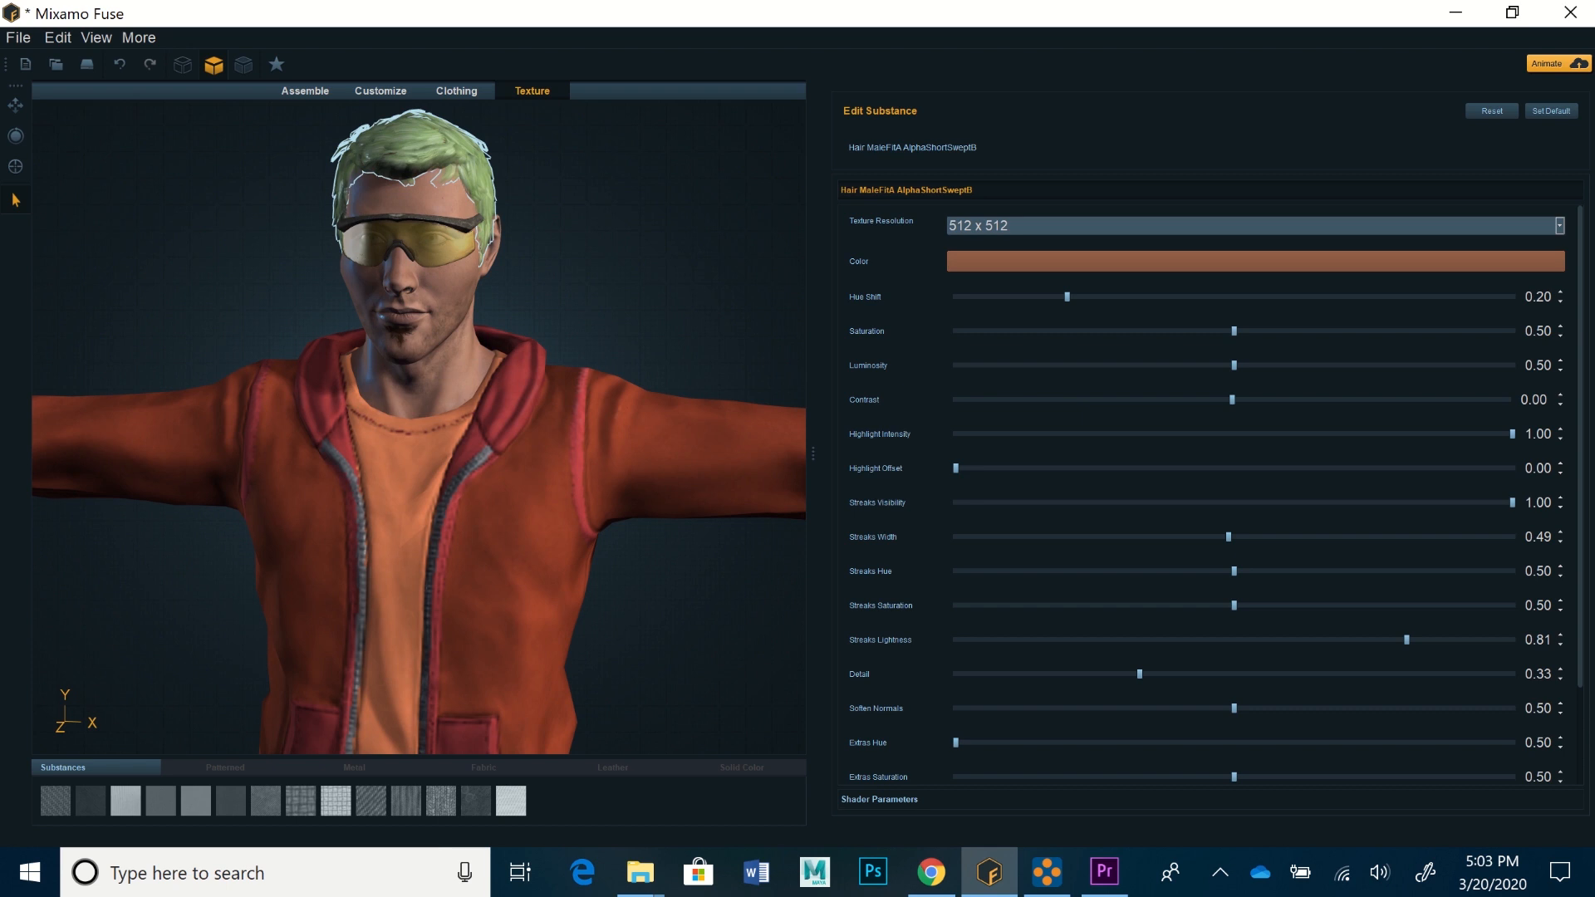
Return to the body substance and set the skin's Age to 0.20
left_click(404, 300)
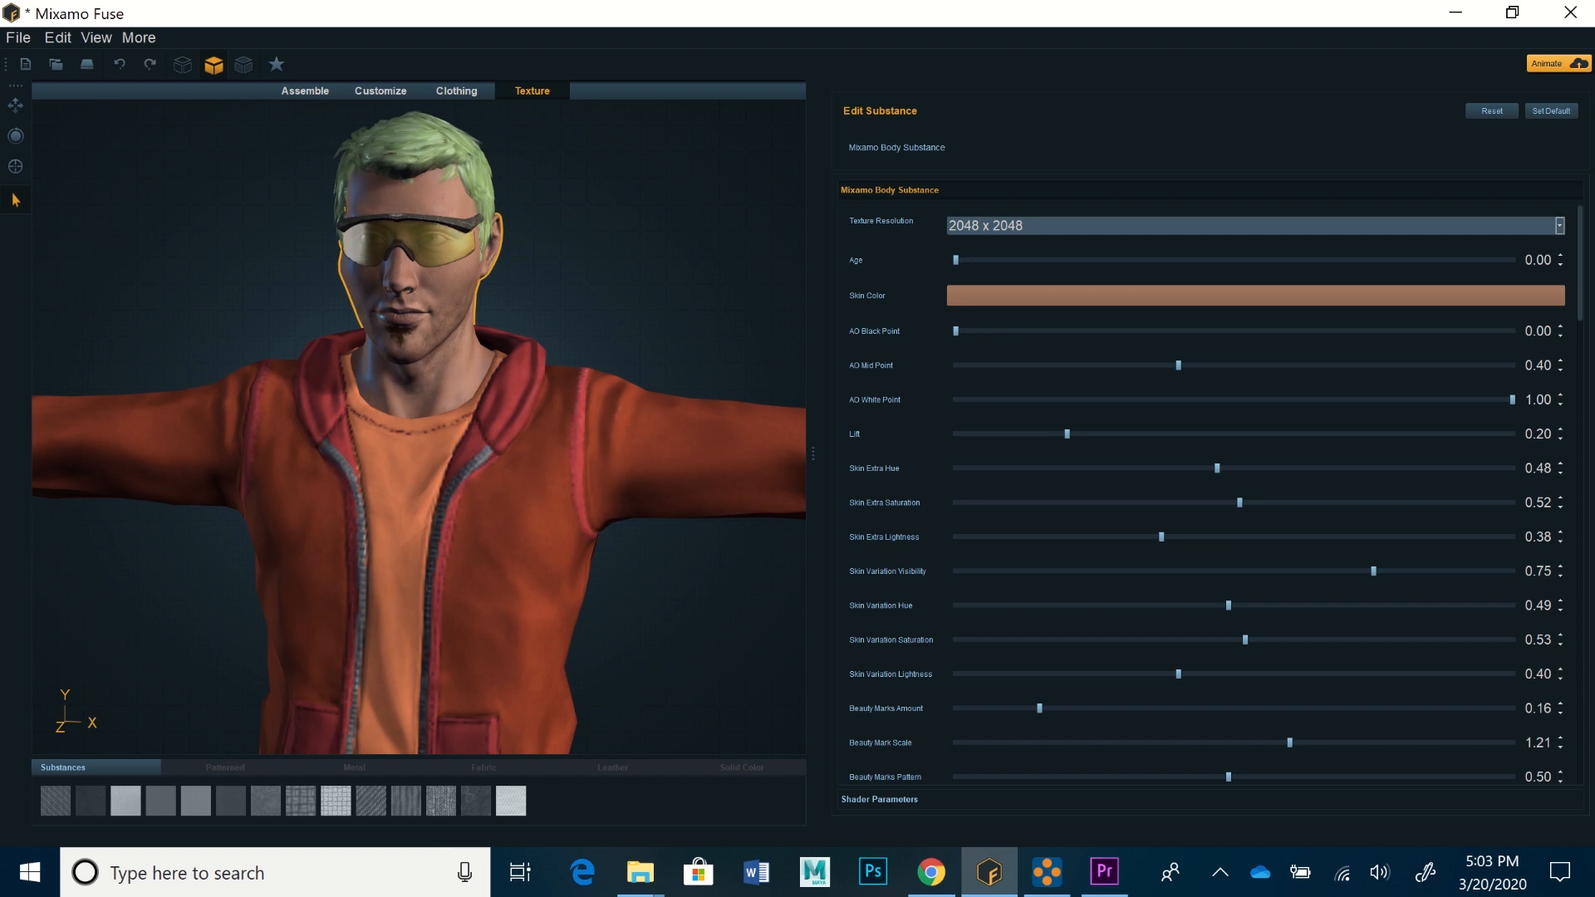
left_click(1011, 260)
left_click(1067, 260)
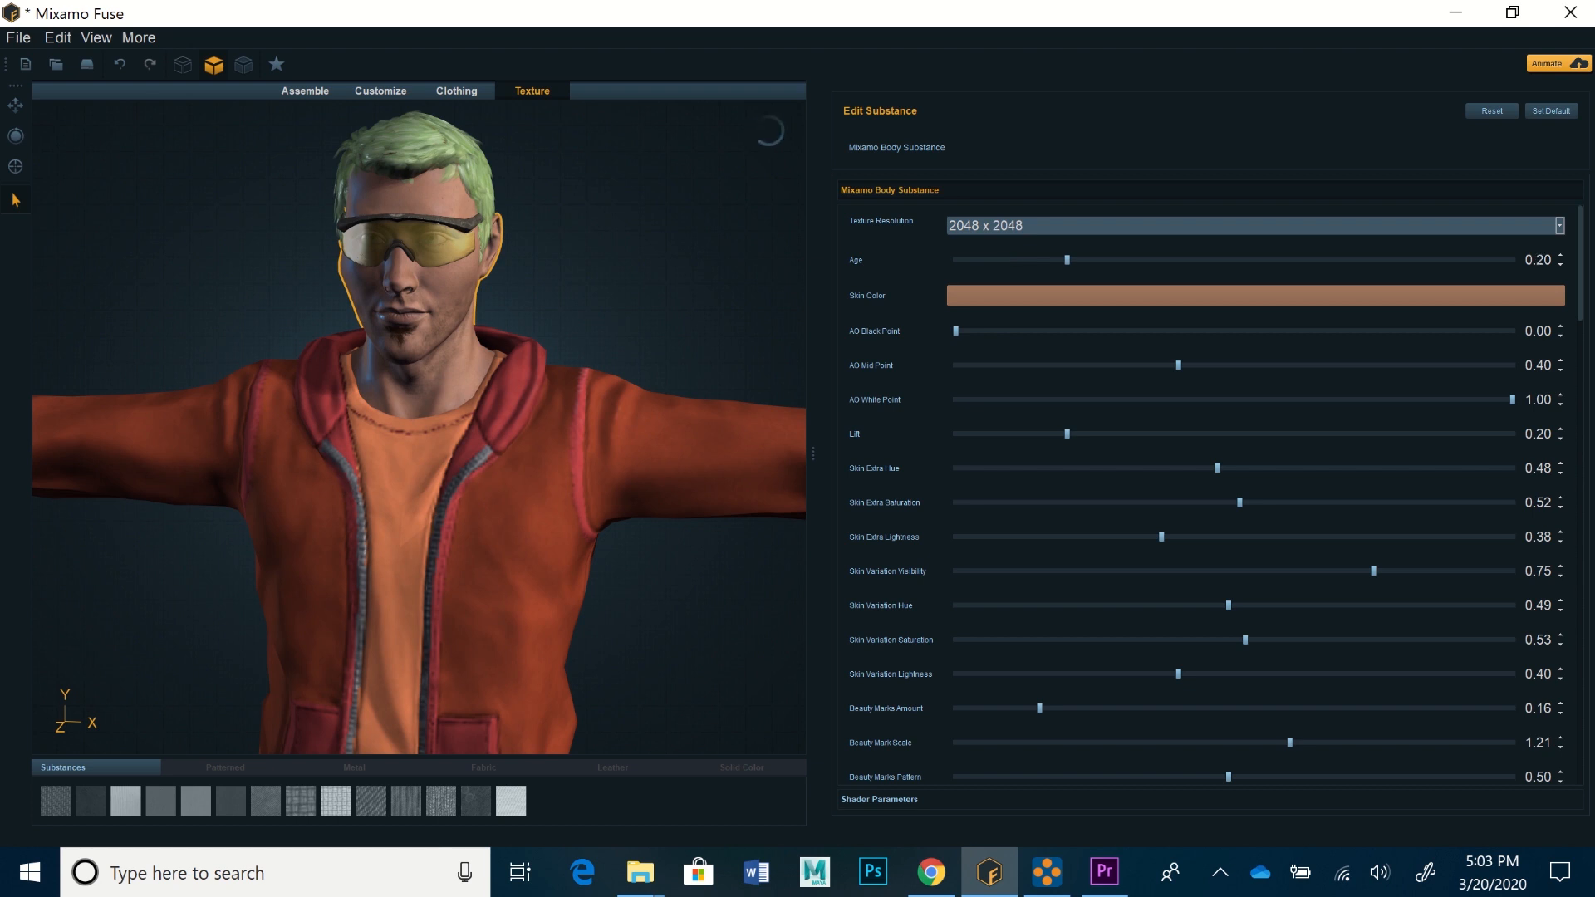
Set the skin's Beauty Marks Amount to 0.50 while viewing the face up close
scroll(419, 426, "up", 3)
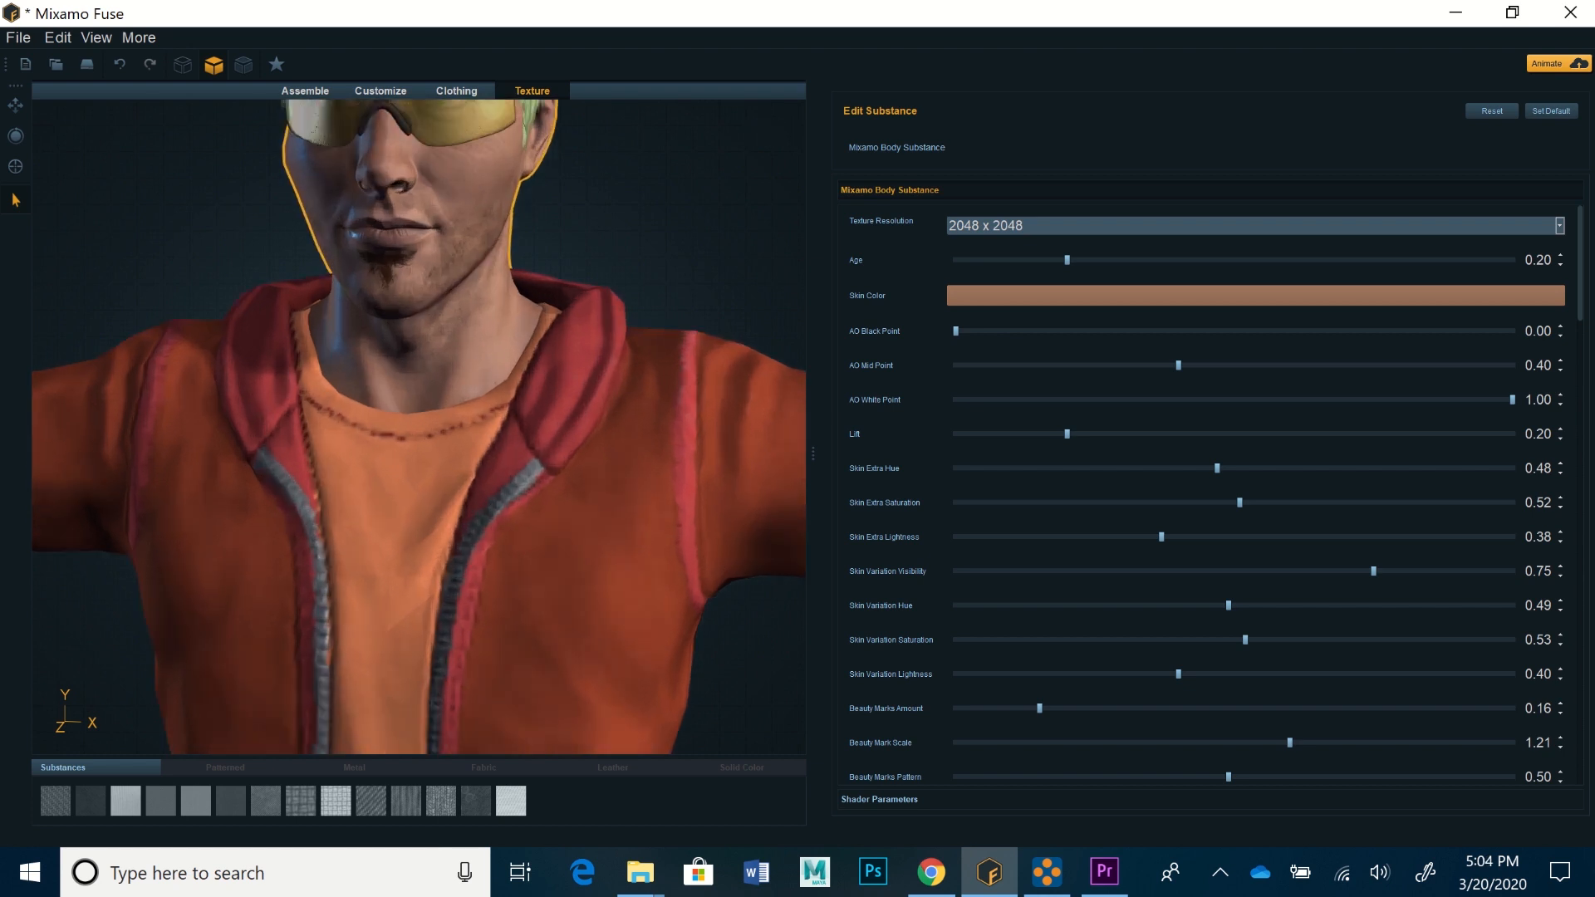
scroll(418, 426, "up", 2)
middle_click_drag(418, 357, 446, 639)
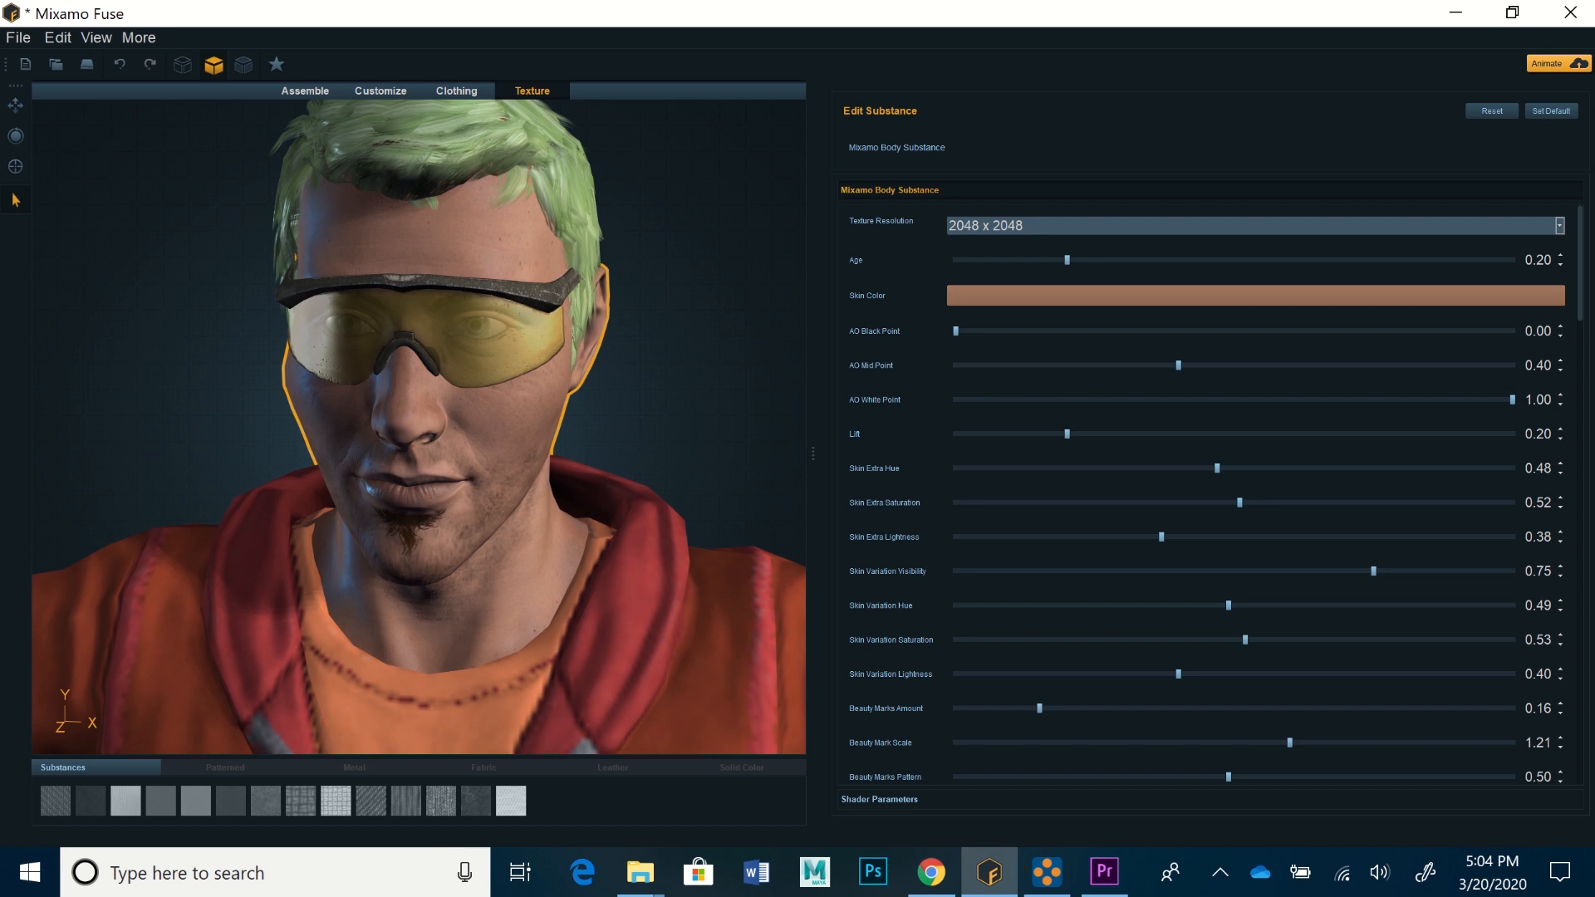
left_click(1098, 709)
left_click(1146, 708)
left_click(1195, 708)
left_click(1233, 708)
Try stronger Lipstick Opacity values on the character's lips and settle on 0.20
left_click_drag(1579, 264, 1579, 296)
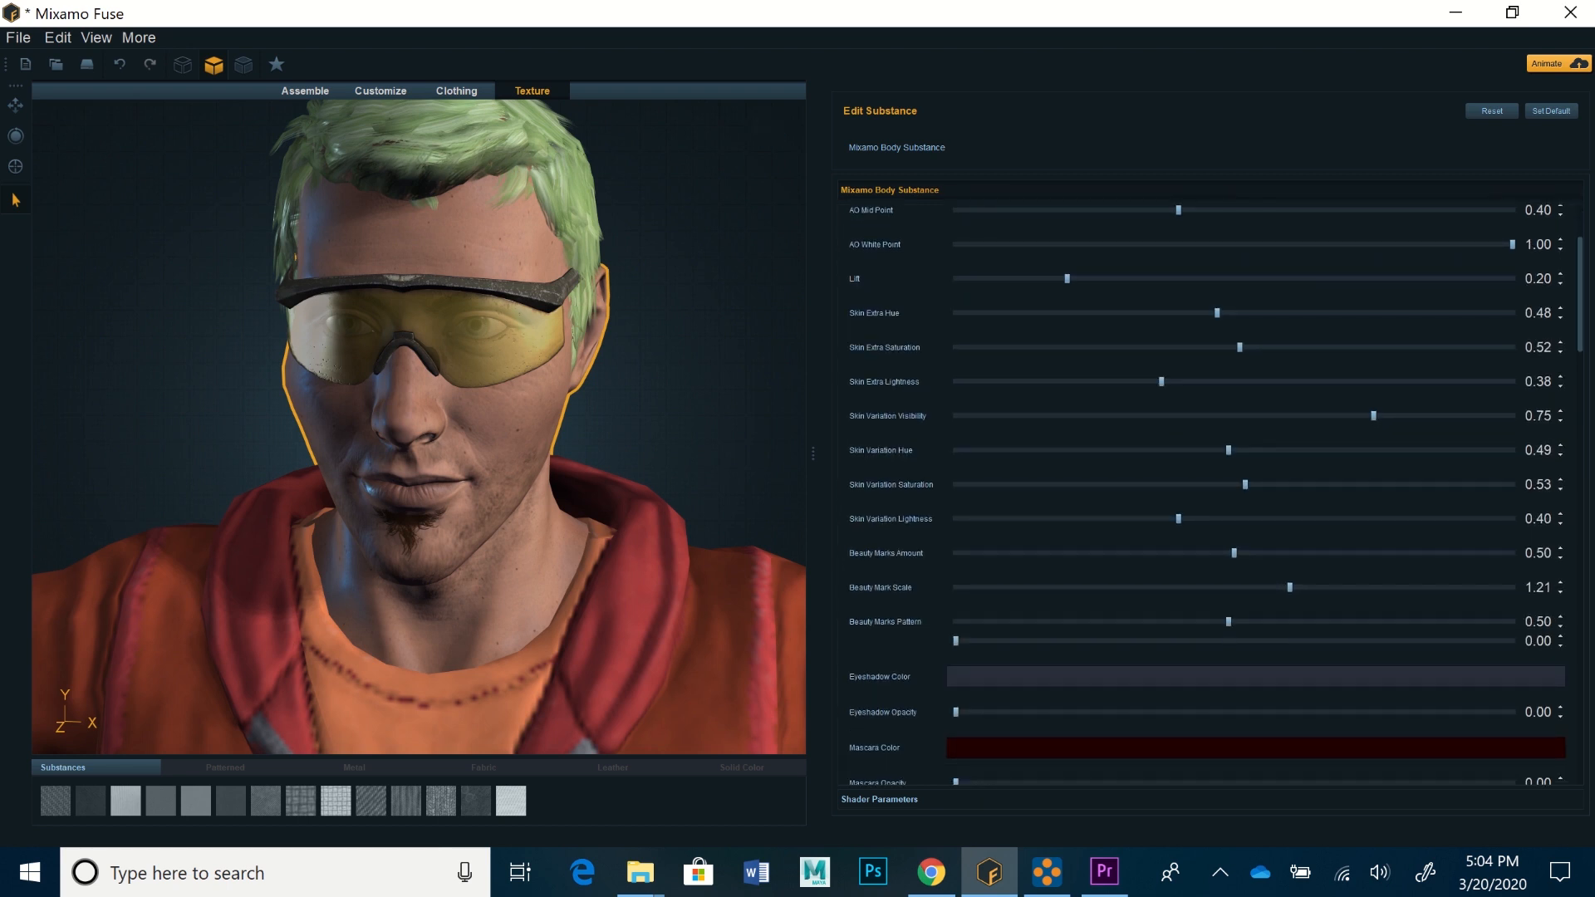
left_click_drag(1579, 296, 1580, 374)
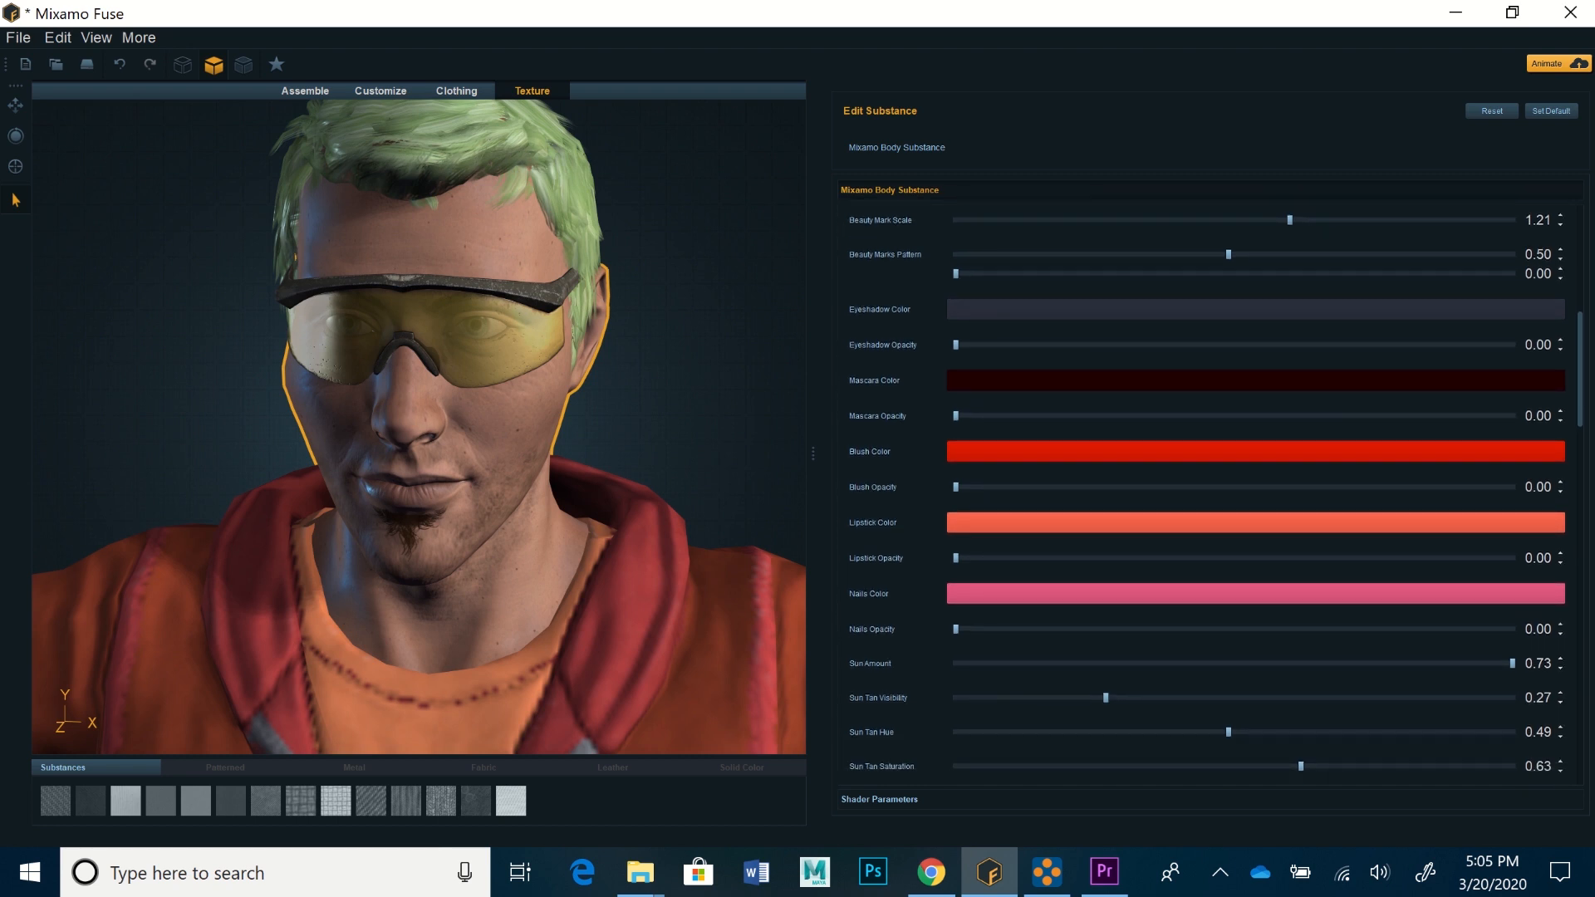
left_click_drag(1580, 373, 1580, 375)
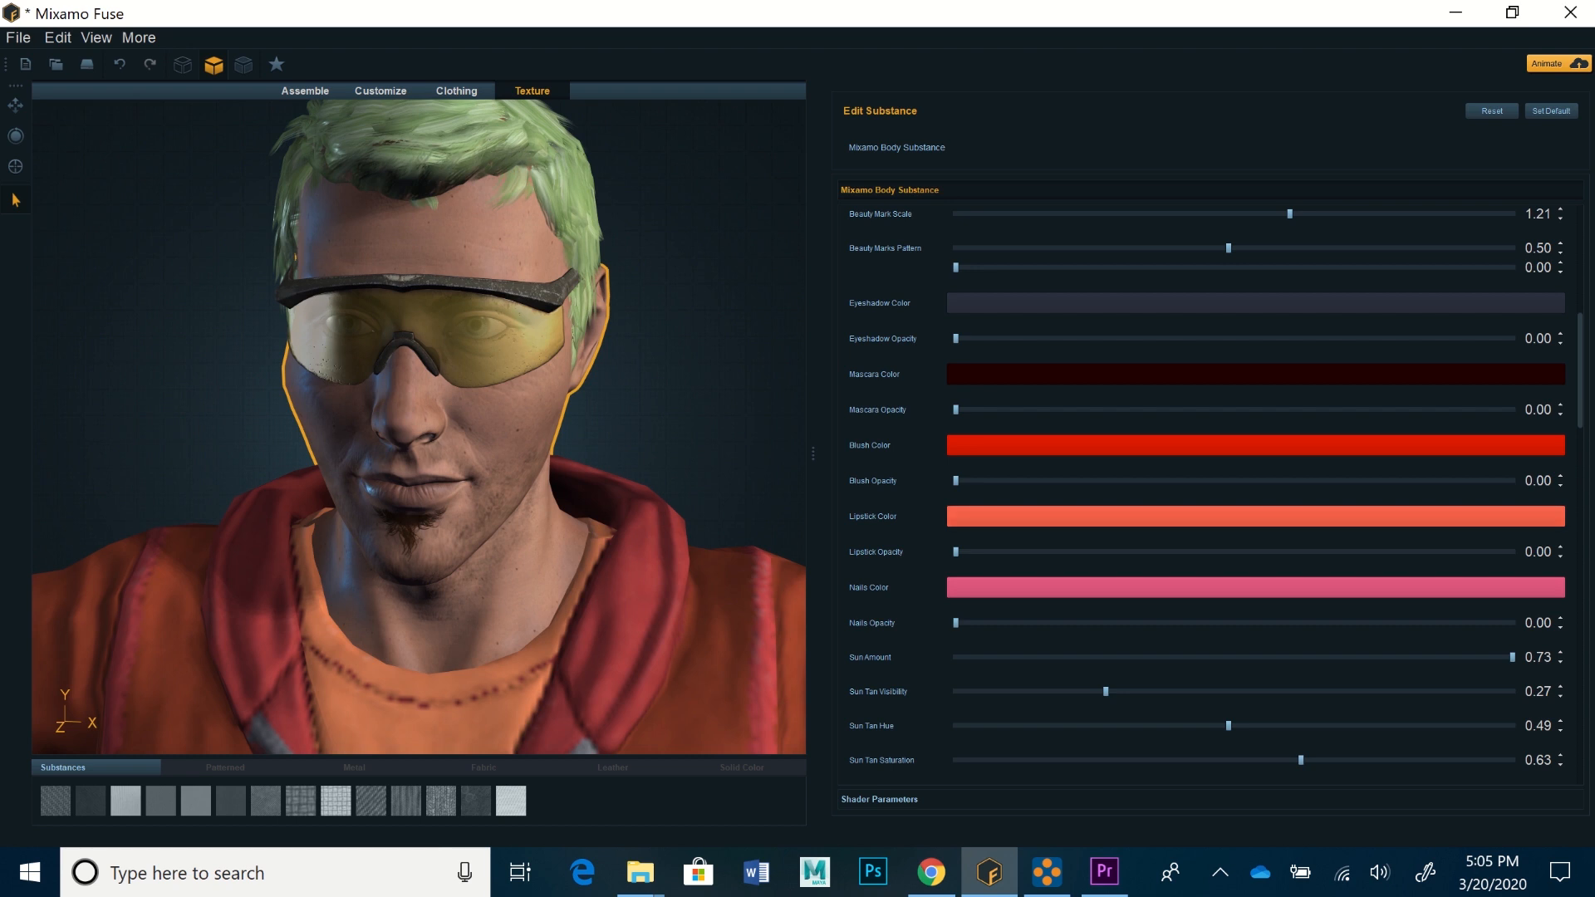
left_click(1011, 552)
left_click(1066, 552)
left_click(1122, 552)
left_click(1178, 551)
left_click(1234, 551)
left_click(1289, 551)
left_click(1235, 552)
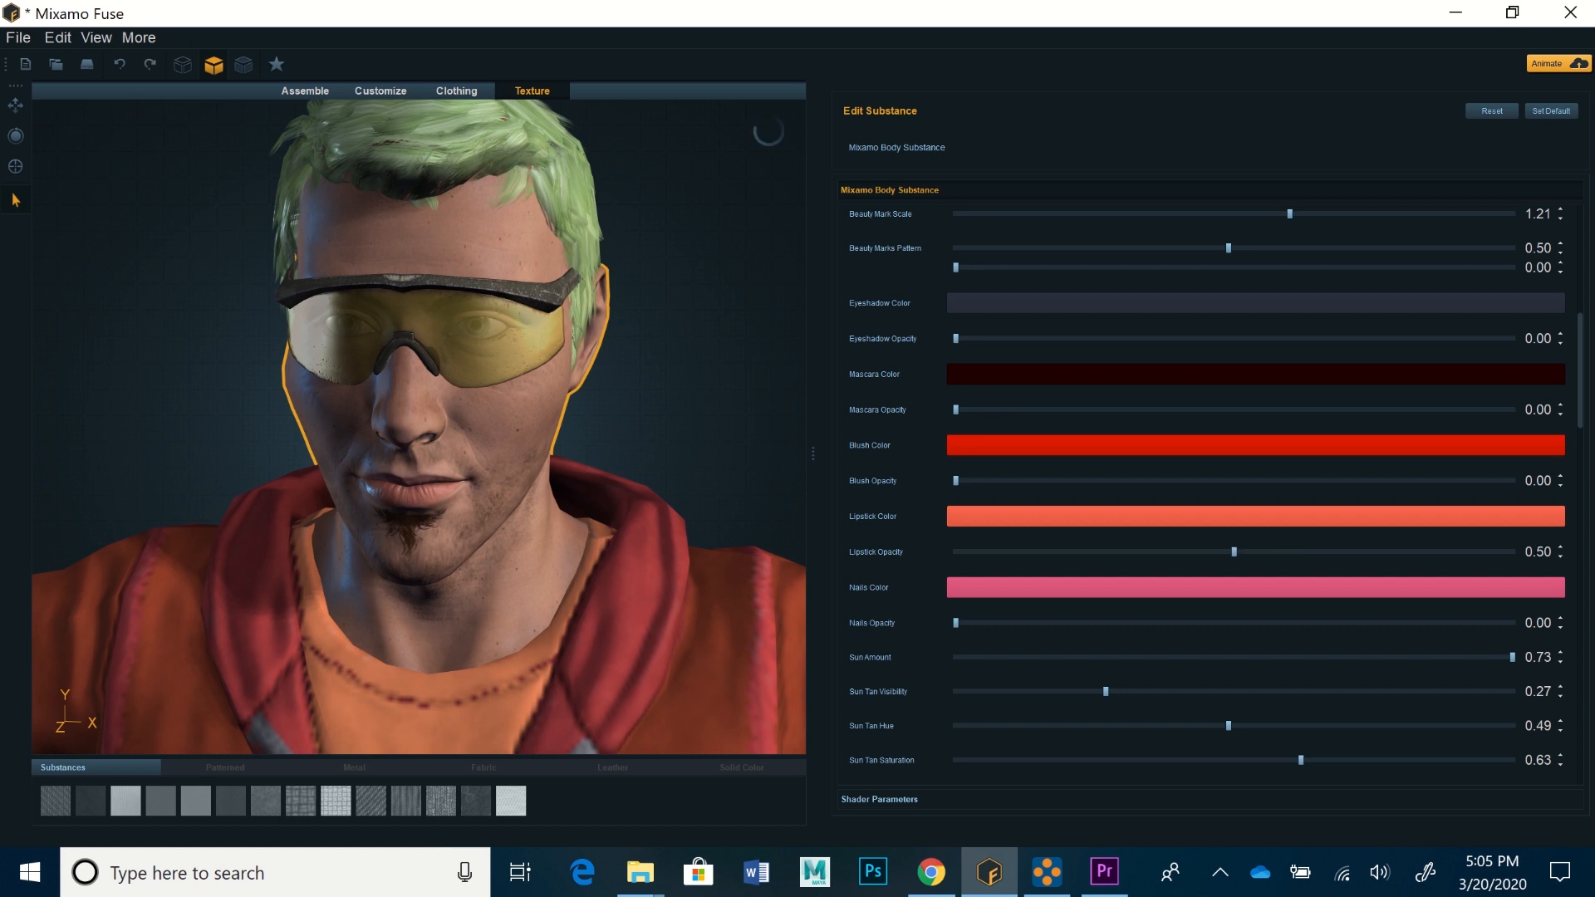
left_click(1177, 551)
left_click(1122, 551)
left_click(1066, 551)
Raise the body's Sun Tan Visibility to 0.66
left_click_drag(1580, 371, 1579, 415)
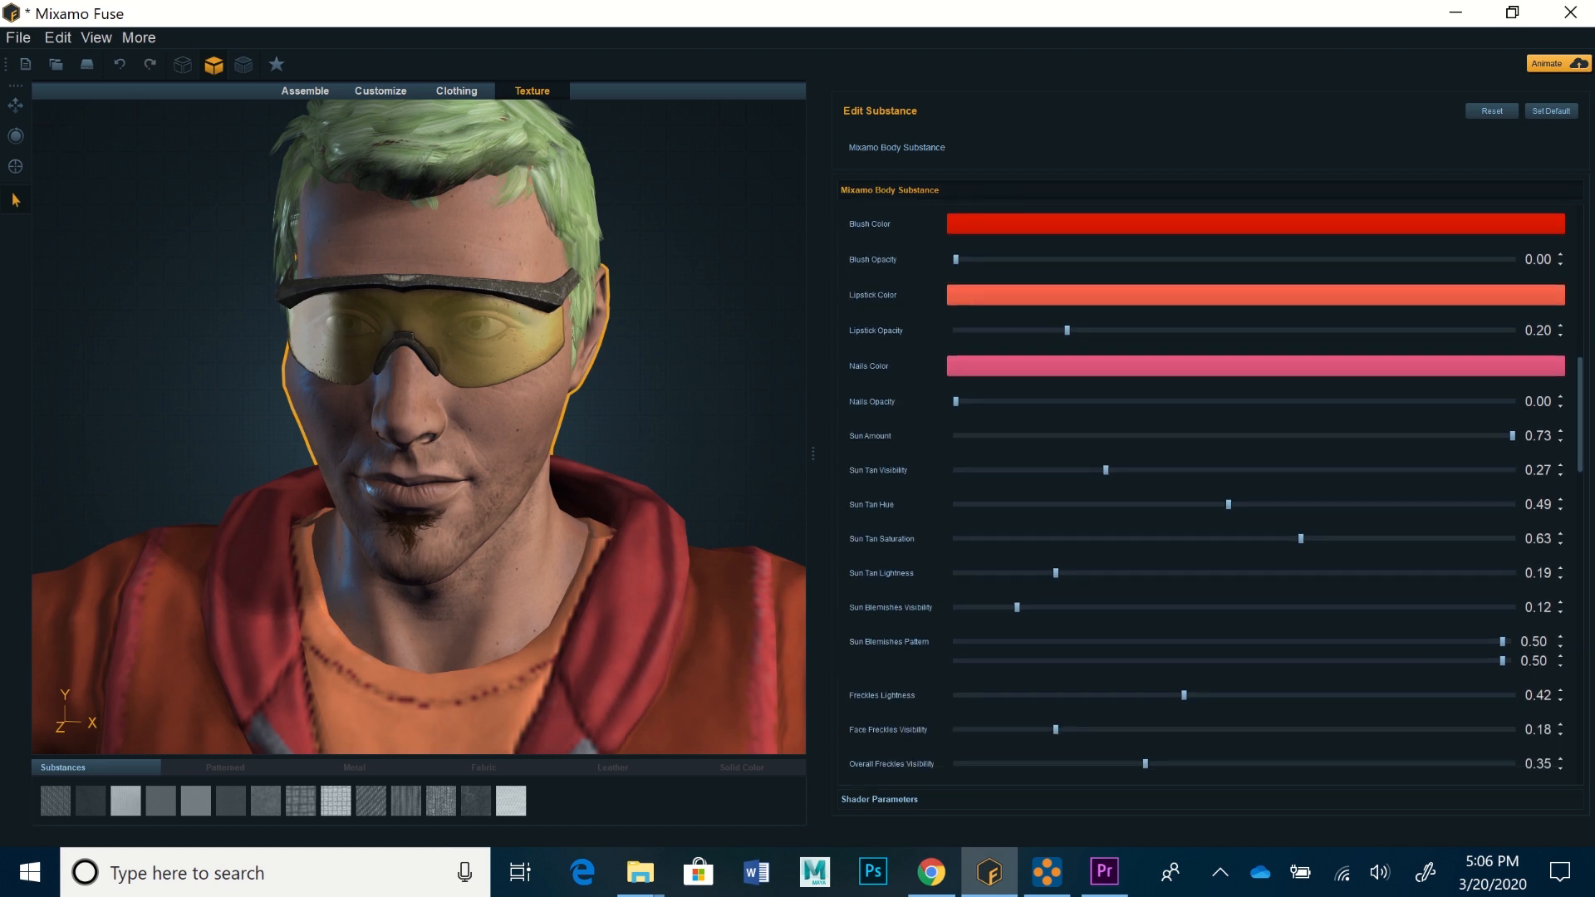
left_click_drag(1580, 414, 1580, 432)
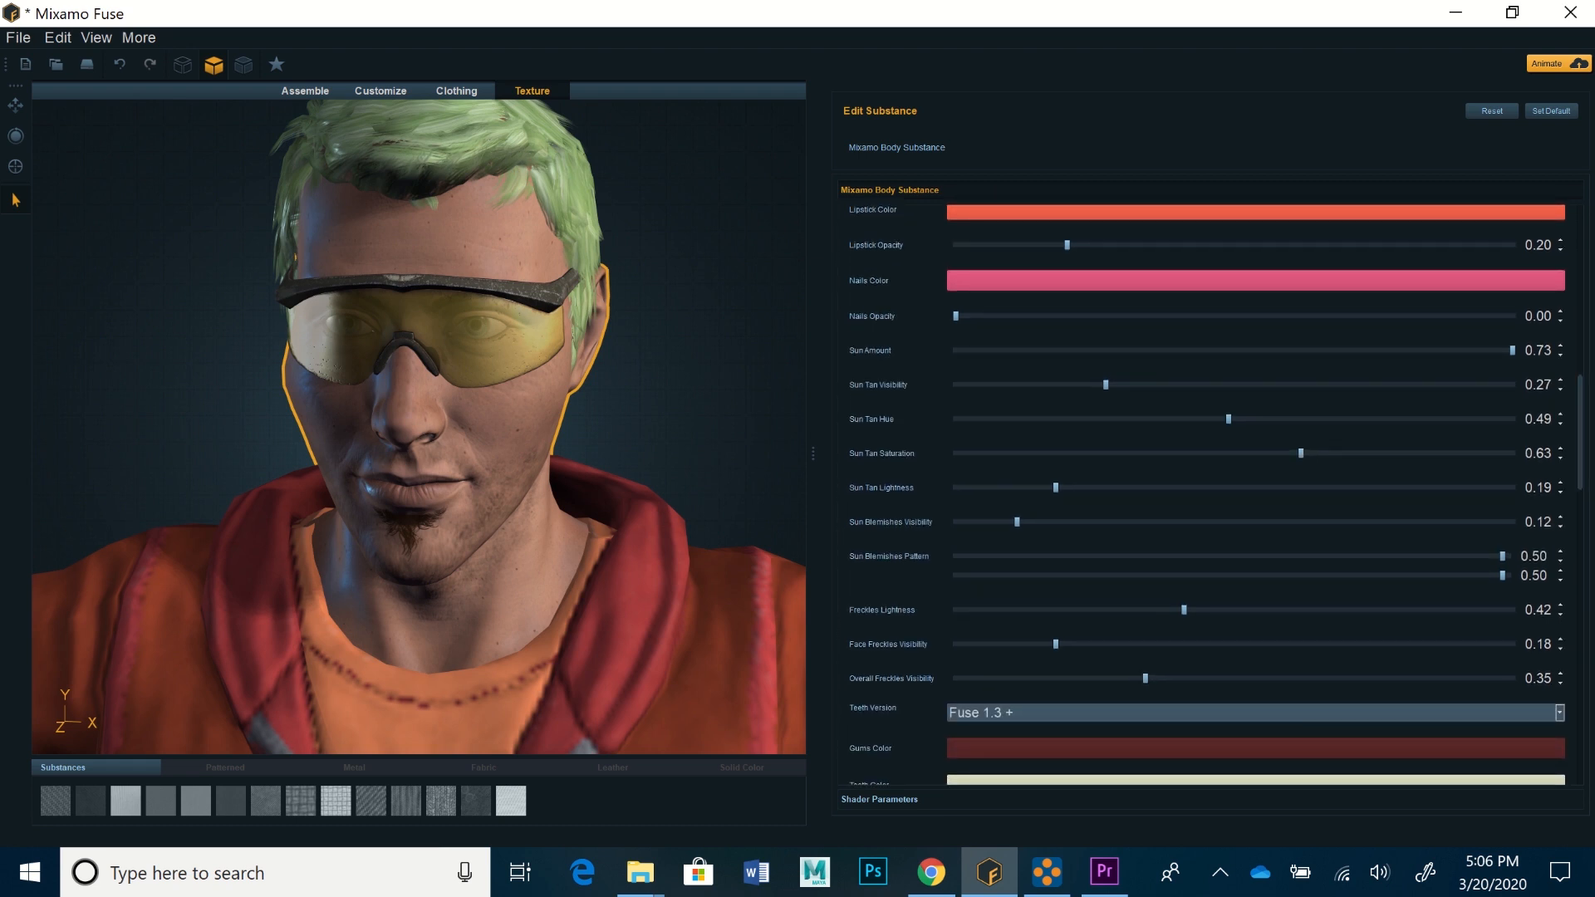
left_click(1160, 384)
left_click_drag(1161, 384, 1211, 385)
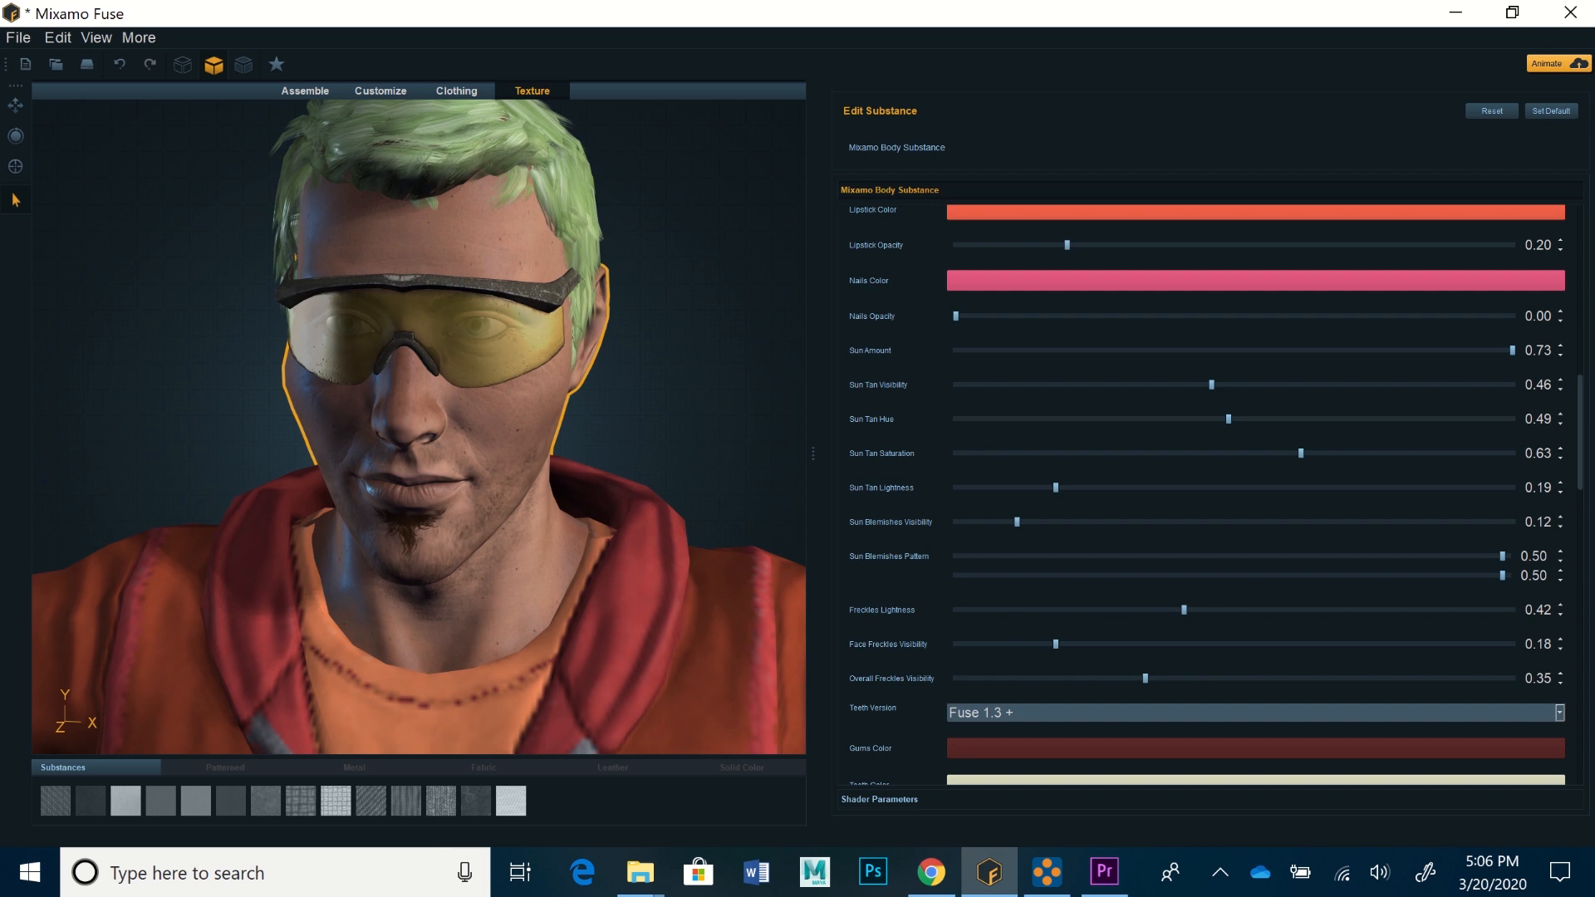
left_click(1267, 385)
left_click(1332, 385)
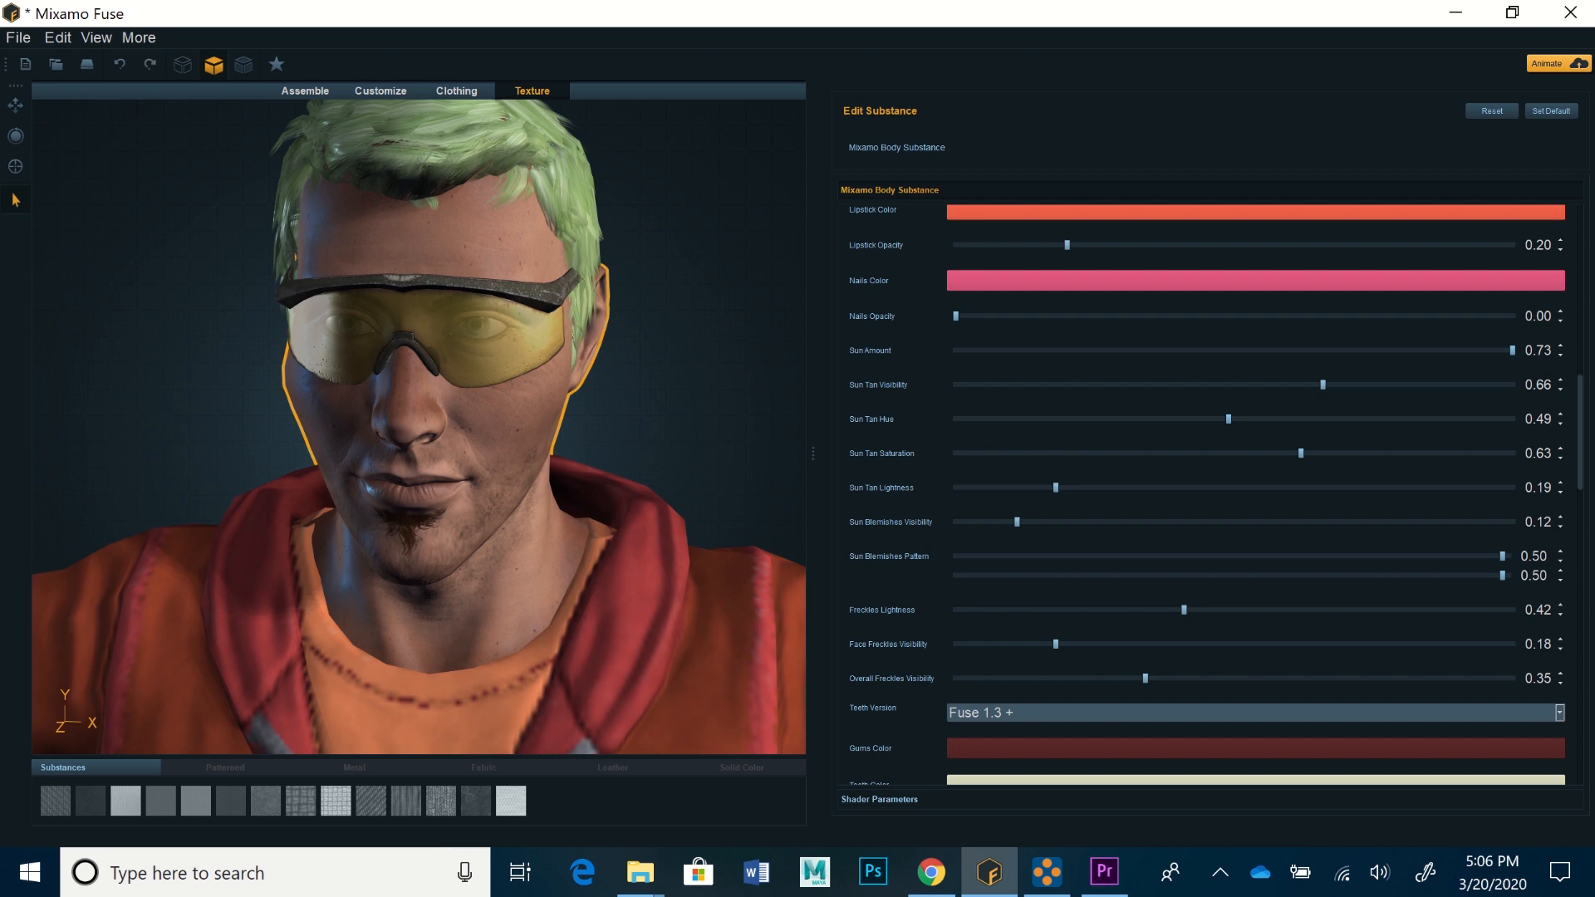
Review the body substance settings and examine the clothed character from the front and side
scroll(1204, 498, "down", 15)
scroll(1204, 499, "up", 15)
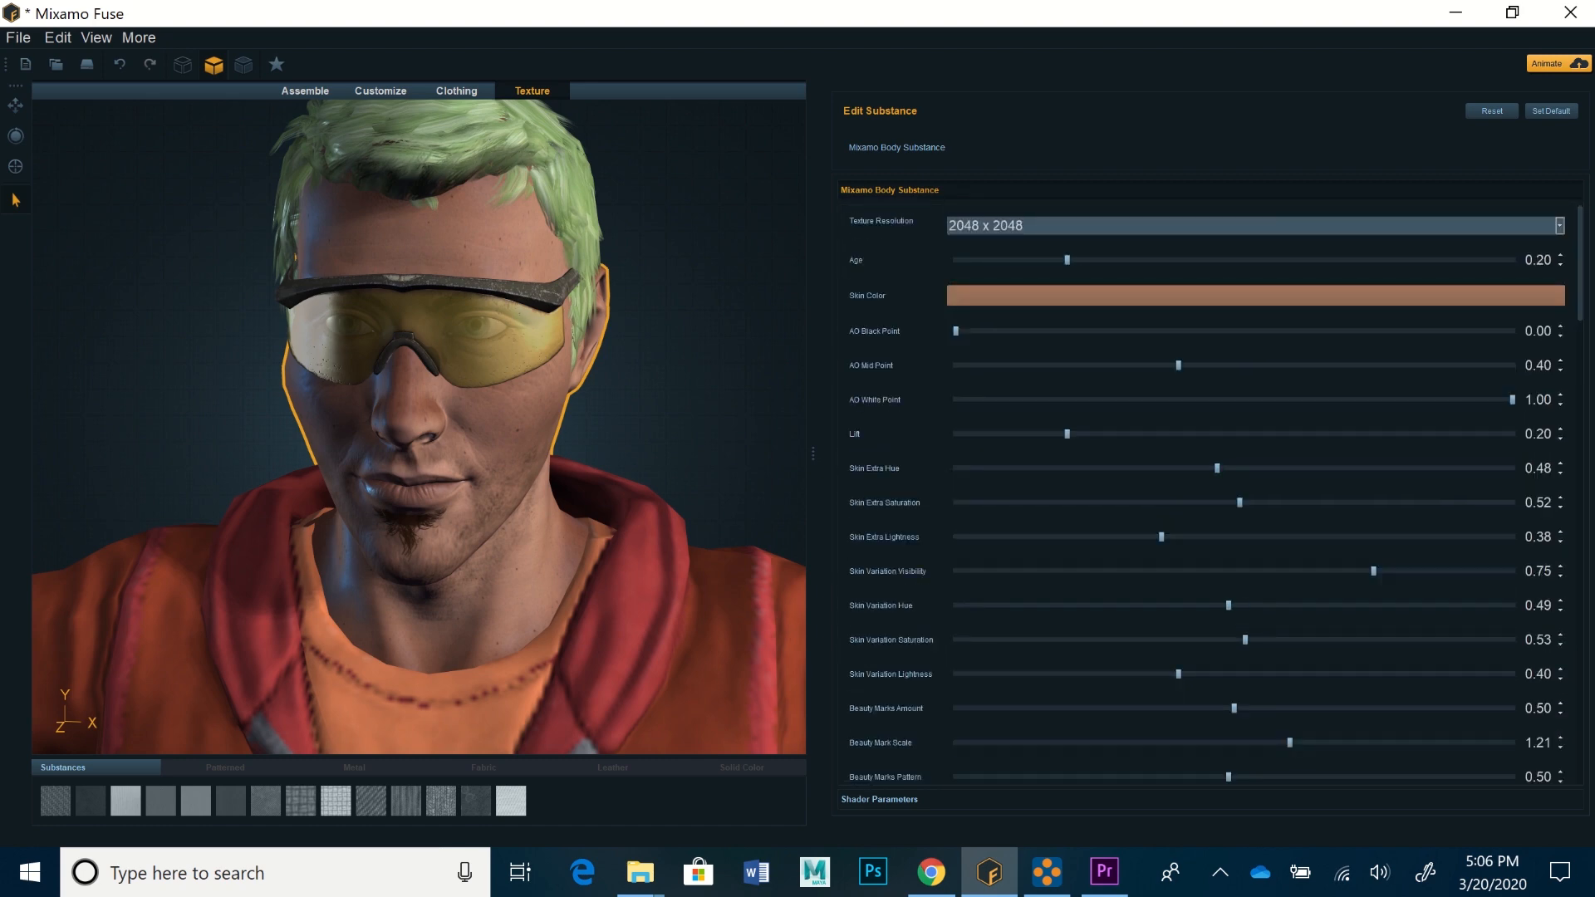
scroll(419, 427, "down", 4)
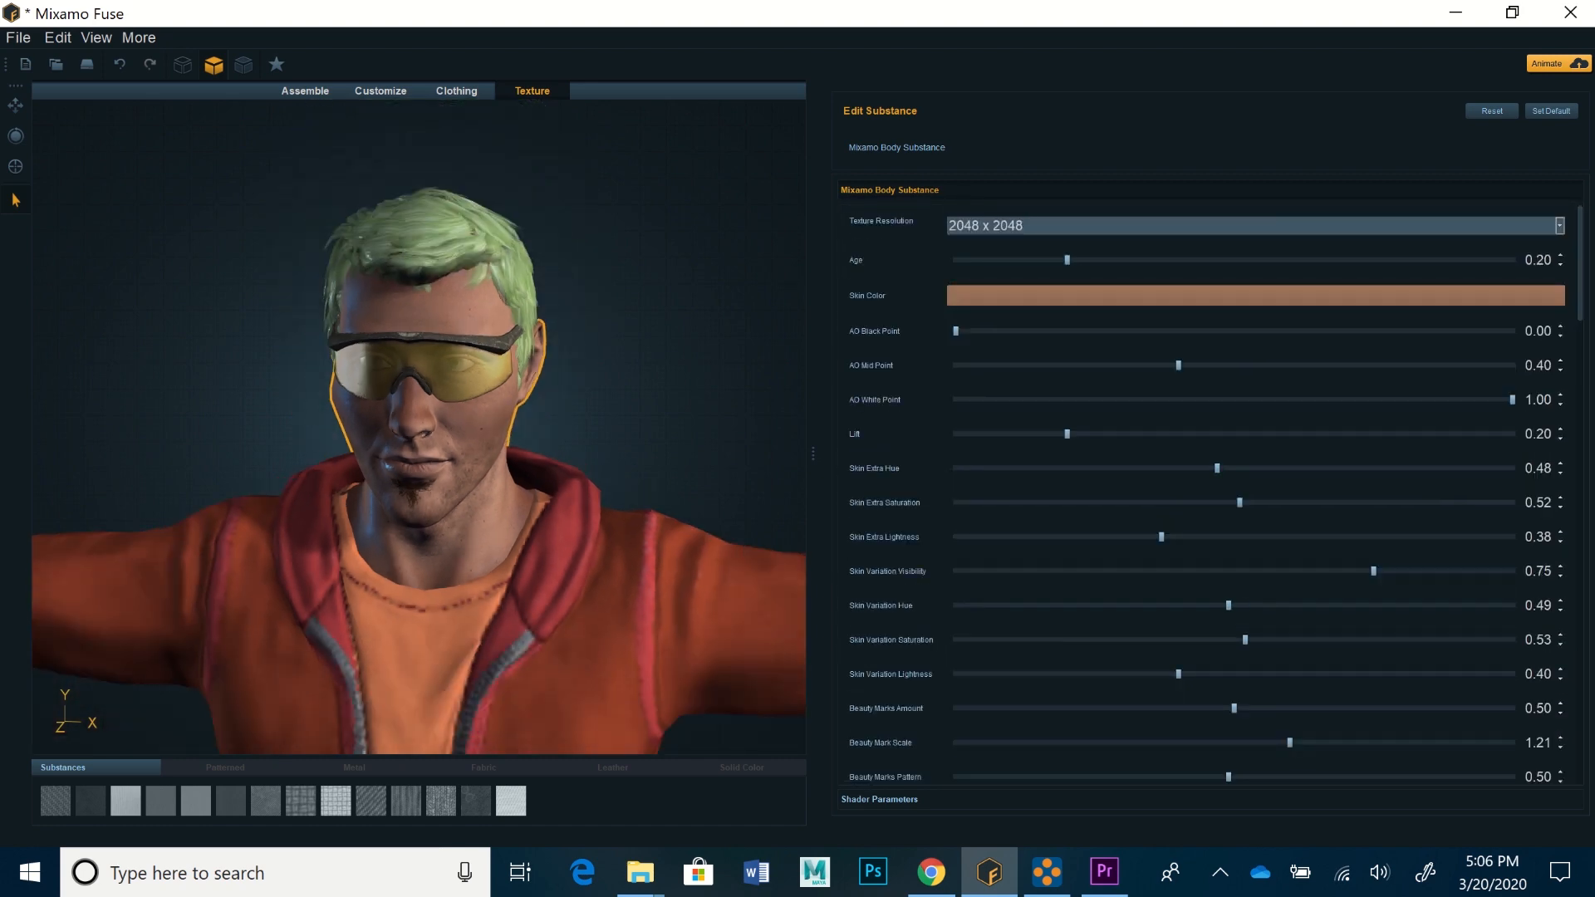
scroll(418, 427, "down", 5)
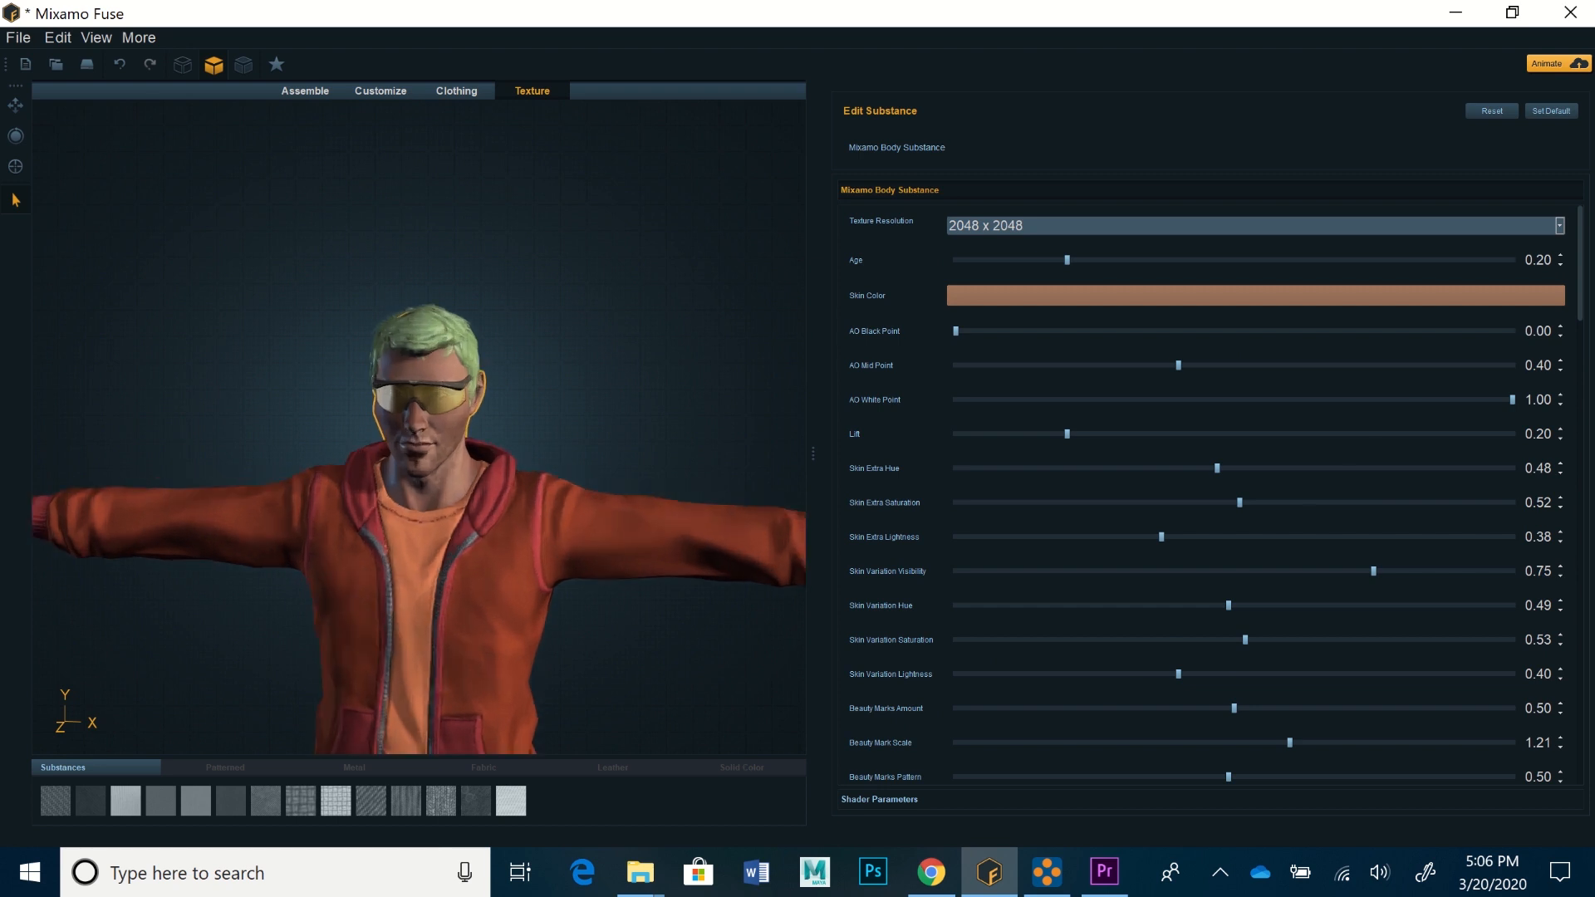
scroll(418, 427, "down", 3)
scroll(419, 427, "up", 1)
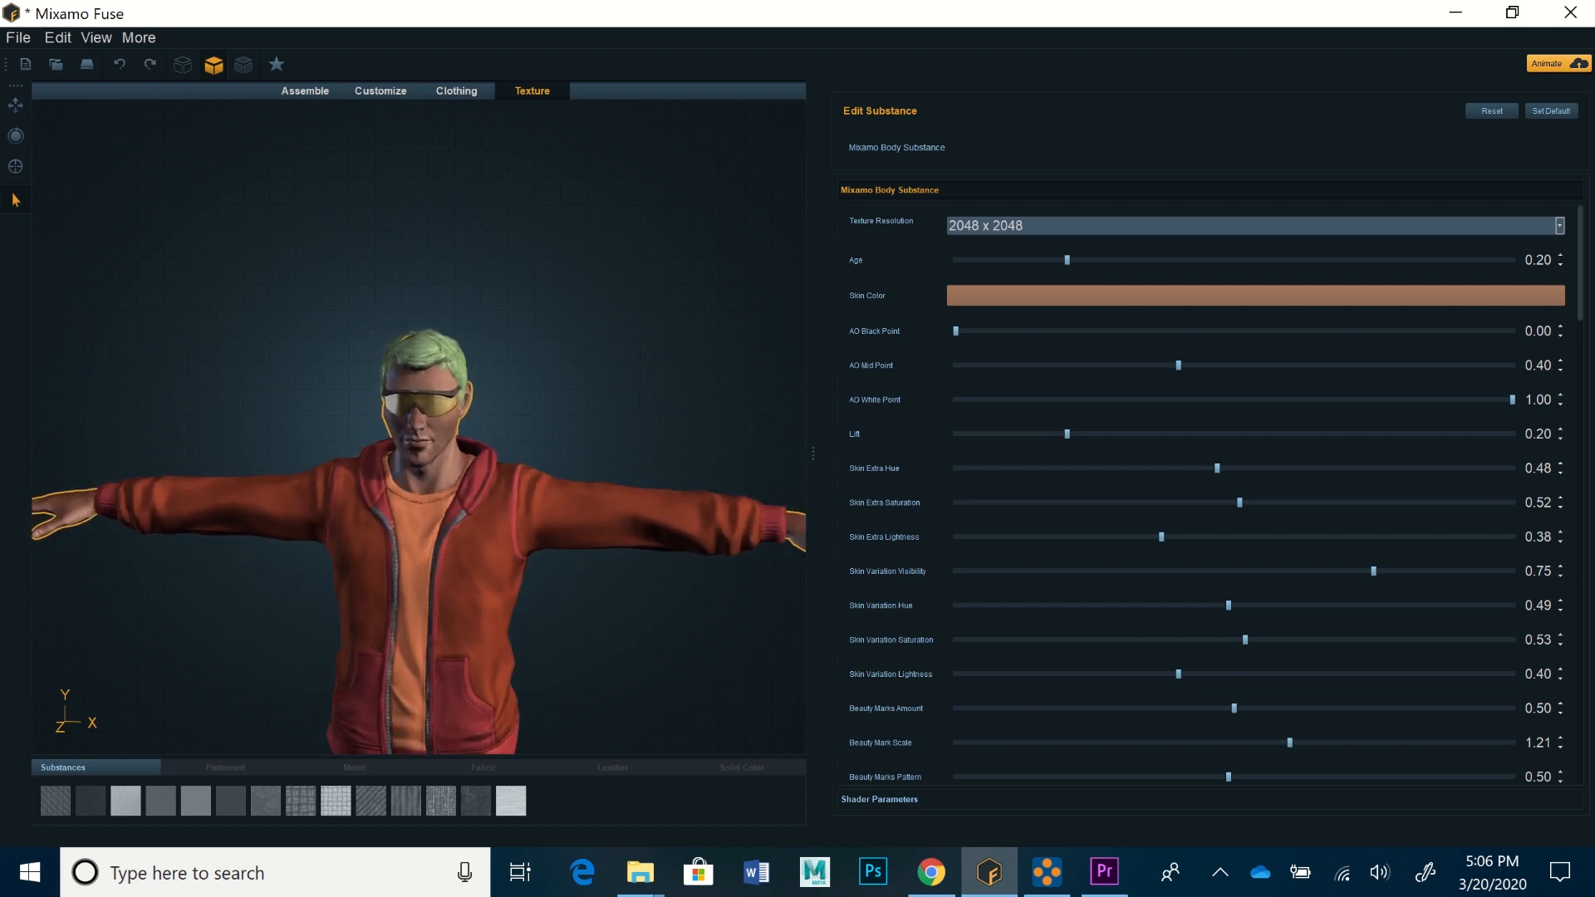
middle_click_drag(419, 427, 573, 486)
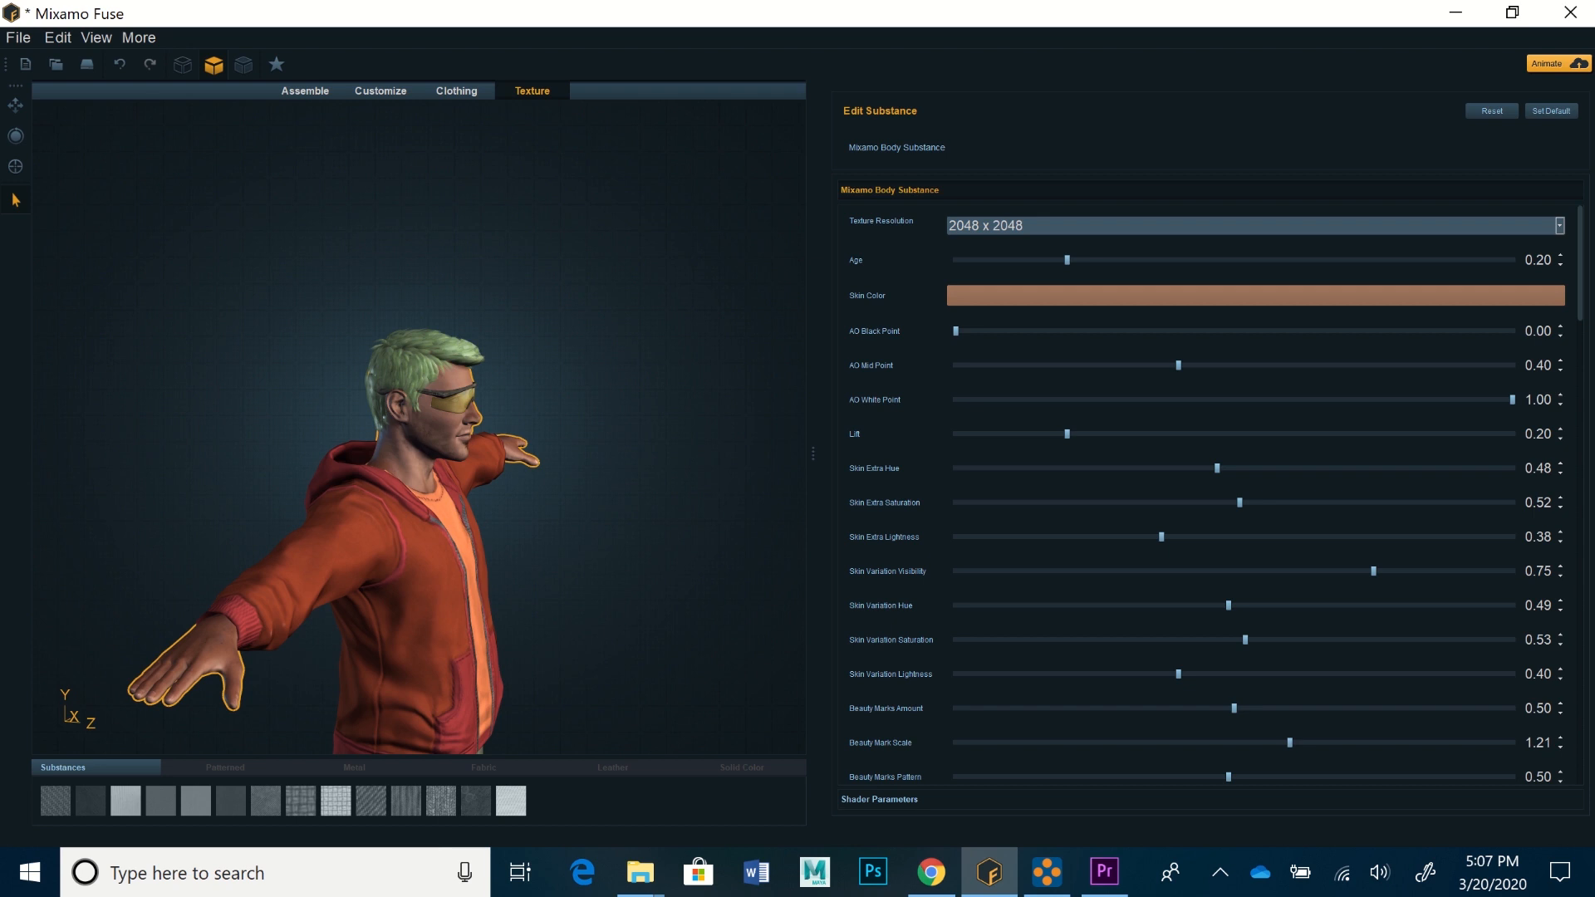
middle_click_drag(573, 465, 401, 244)
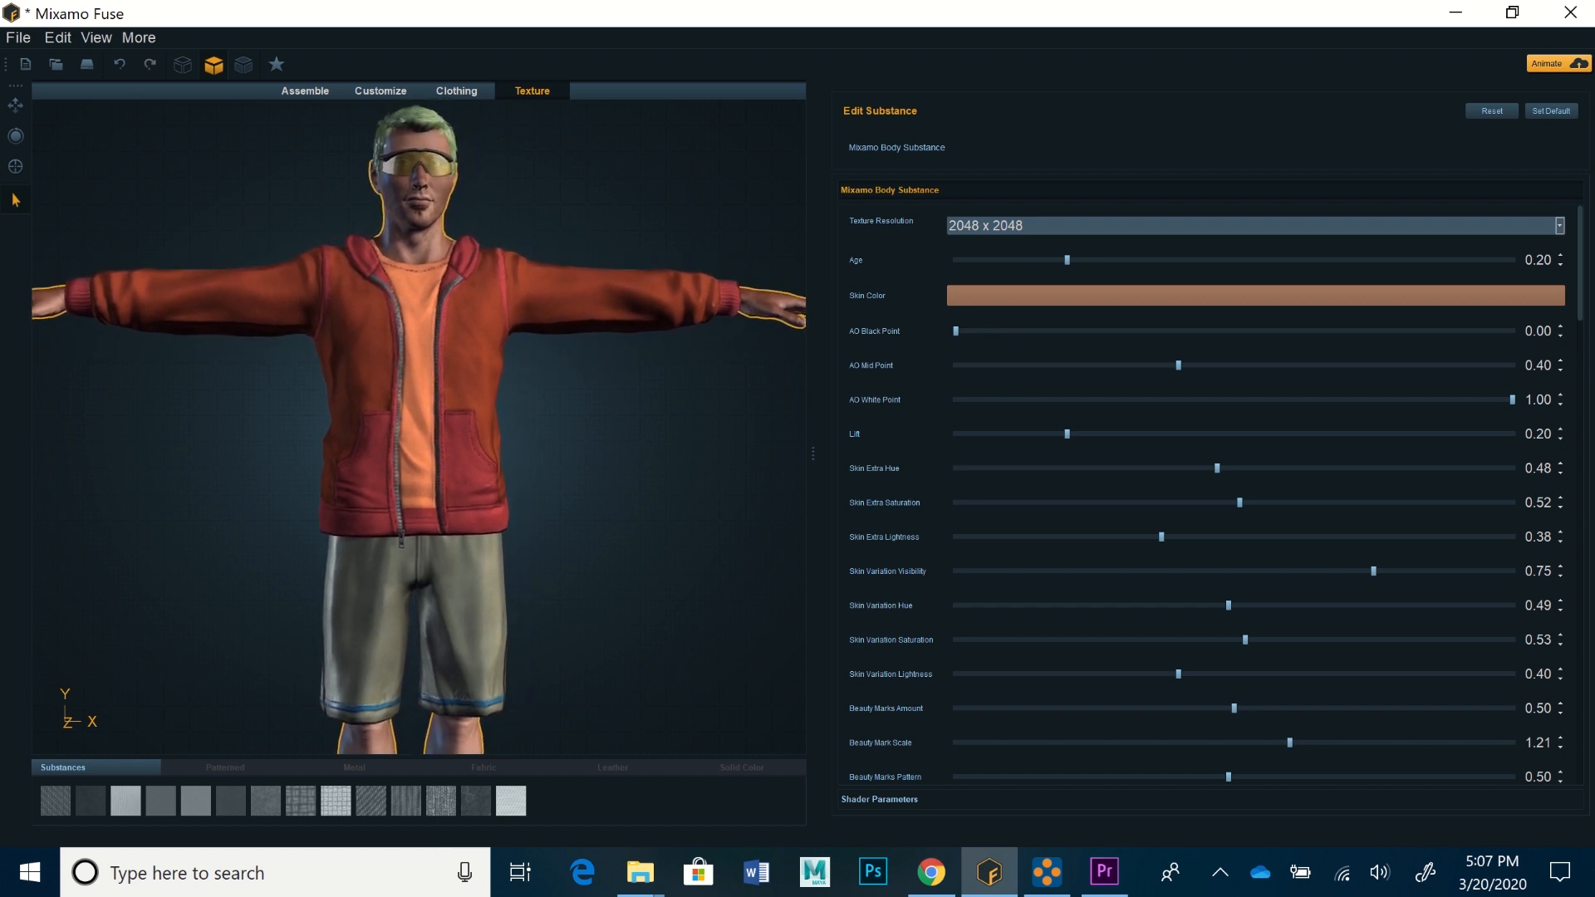
Select the open sweatshirt and set its Texture Resolution to 1024 x 1024
left_click(400, 244)
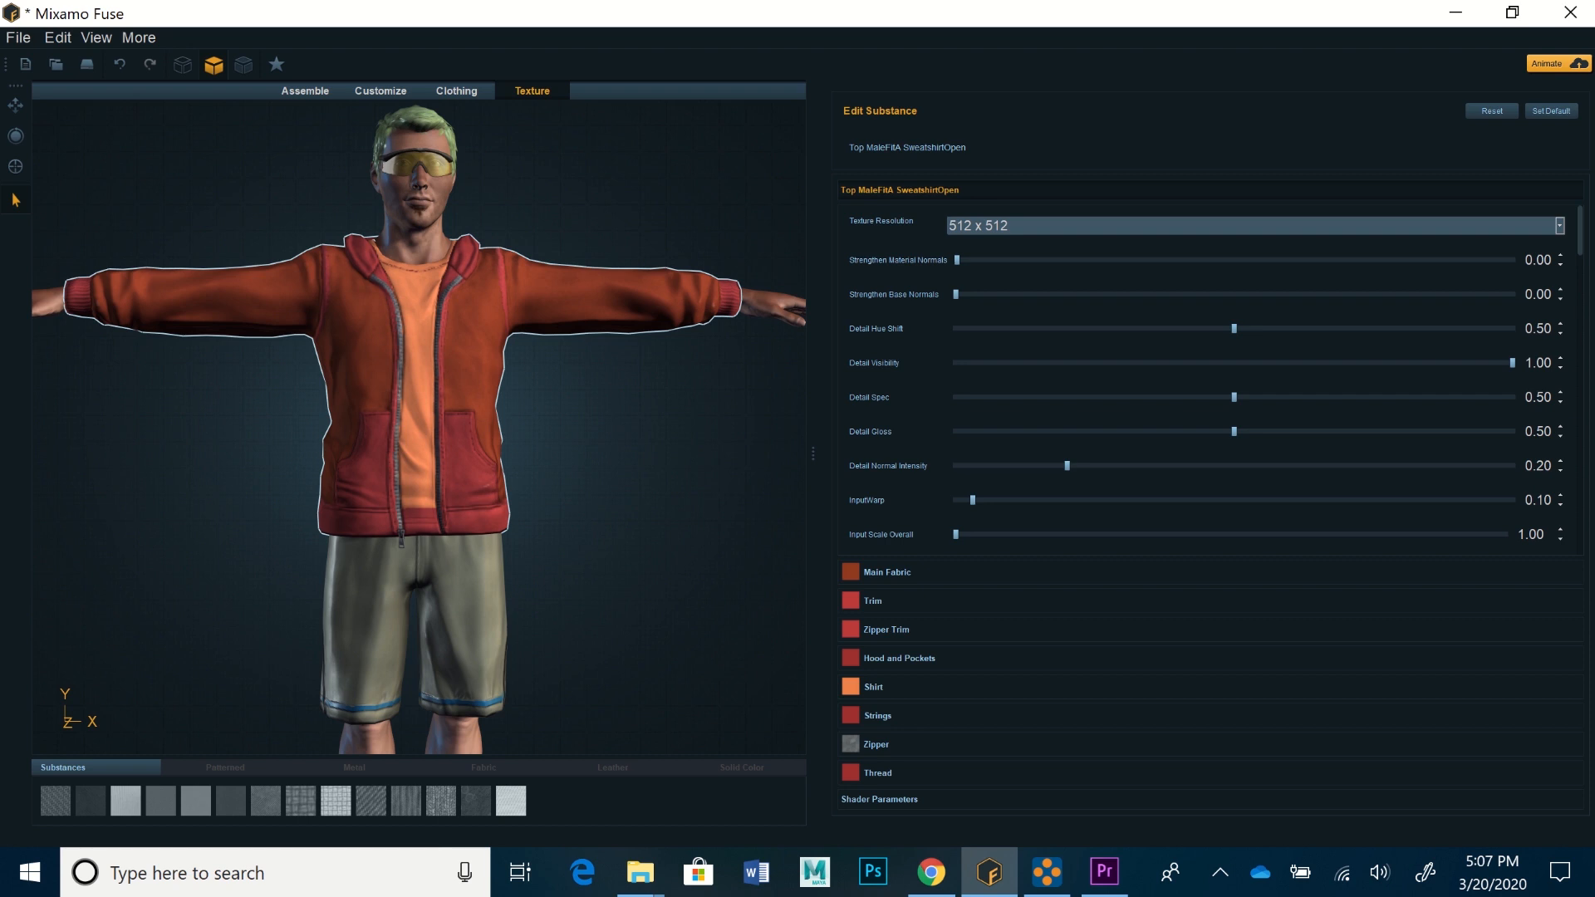
left_click(1559, 226)
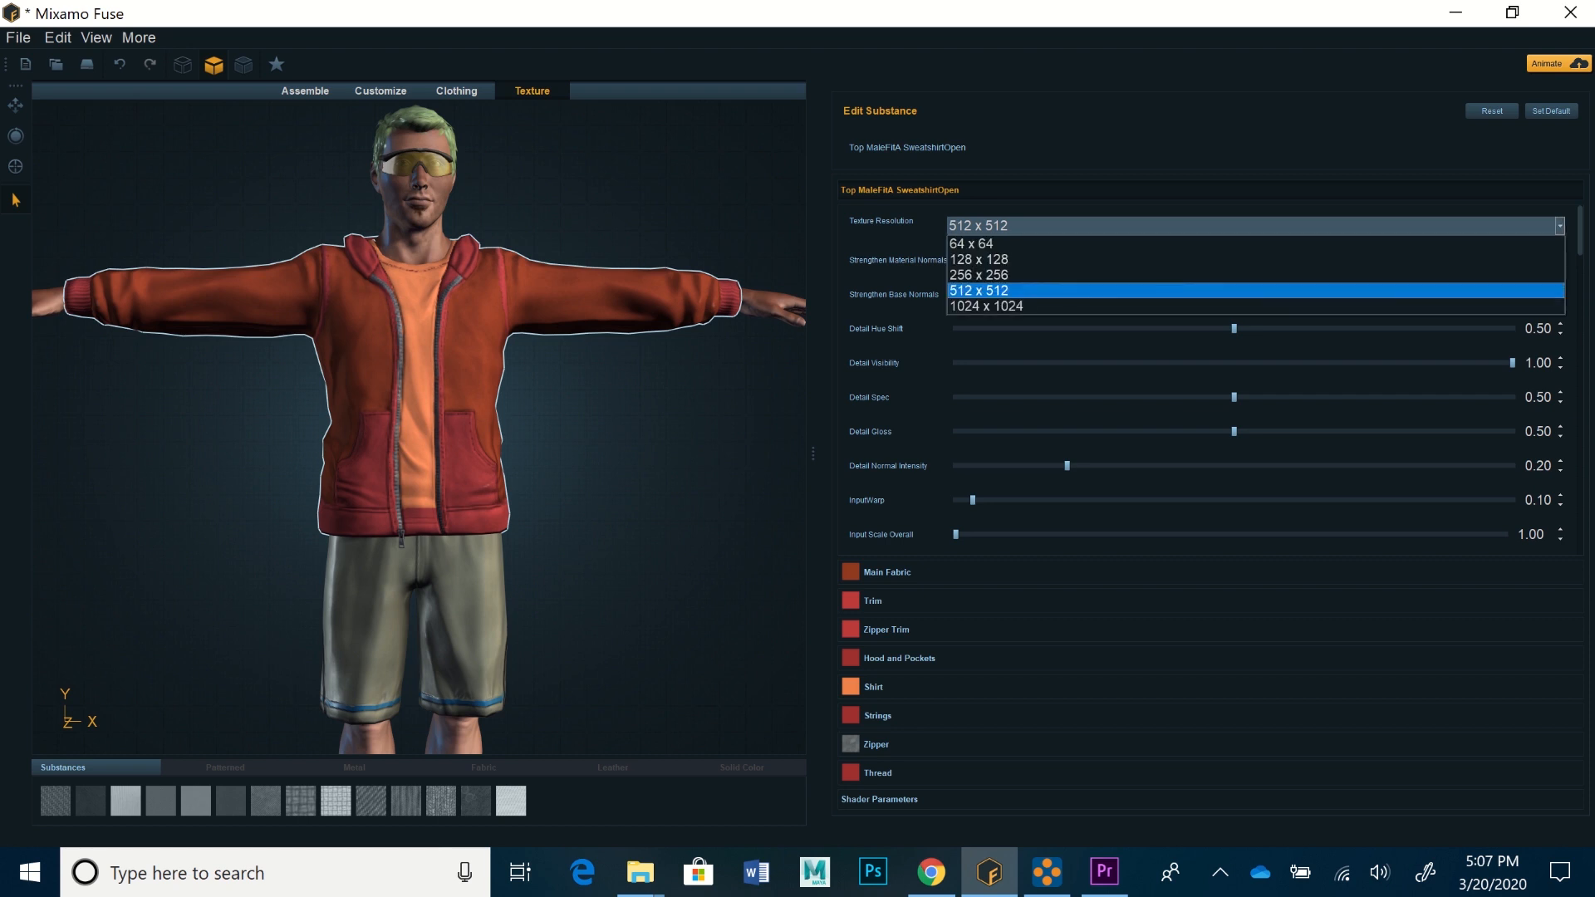
left_click(1255, 306)
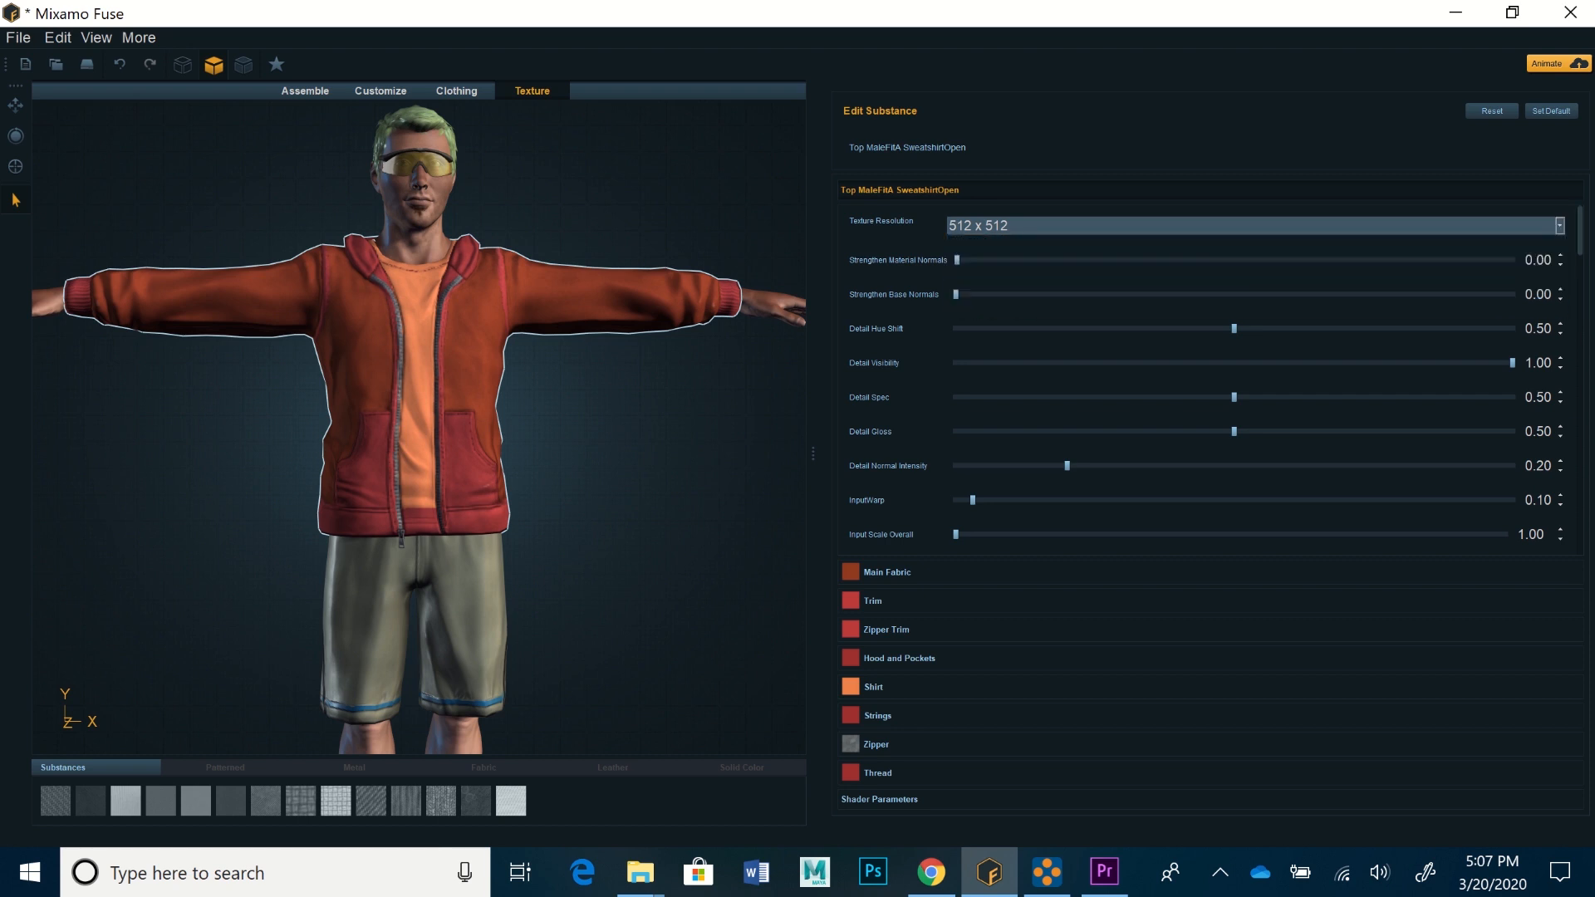
left_click(1559, 226)
left_click(1255, 306)
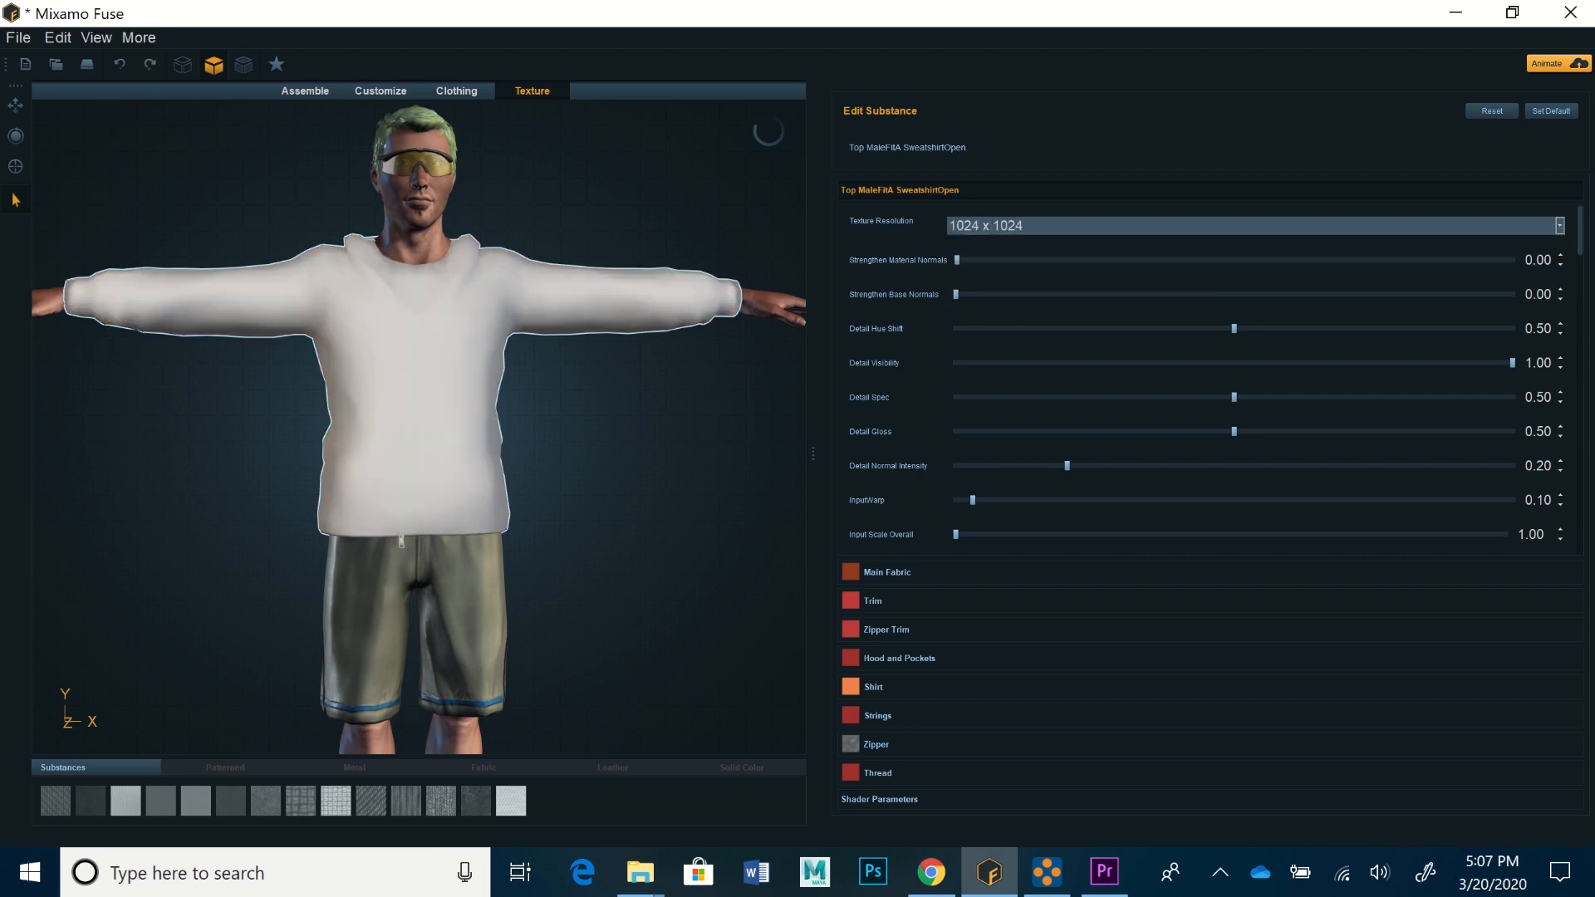
Apply the patterned Lego Pattern material to the sweatshirt's Main Fabric
left_click(887, 572)
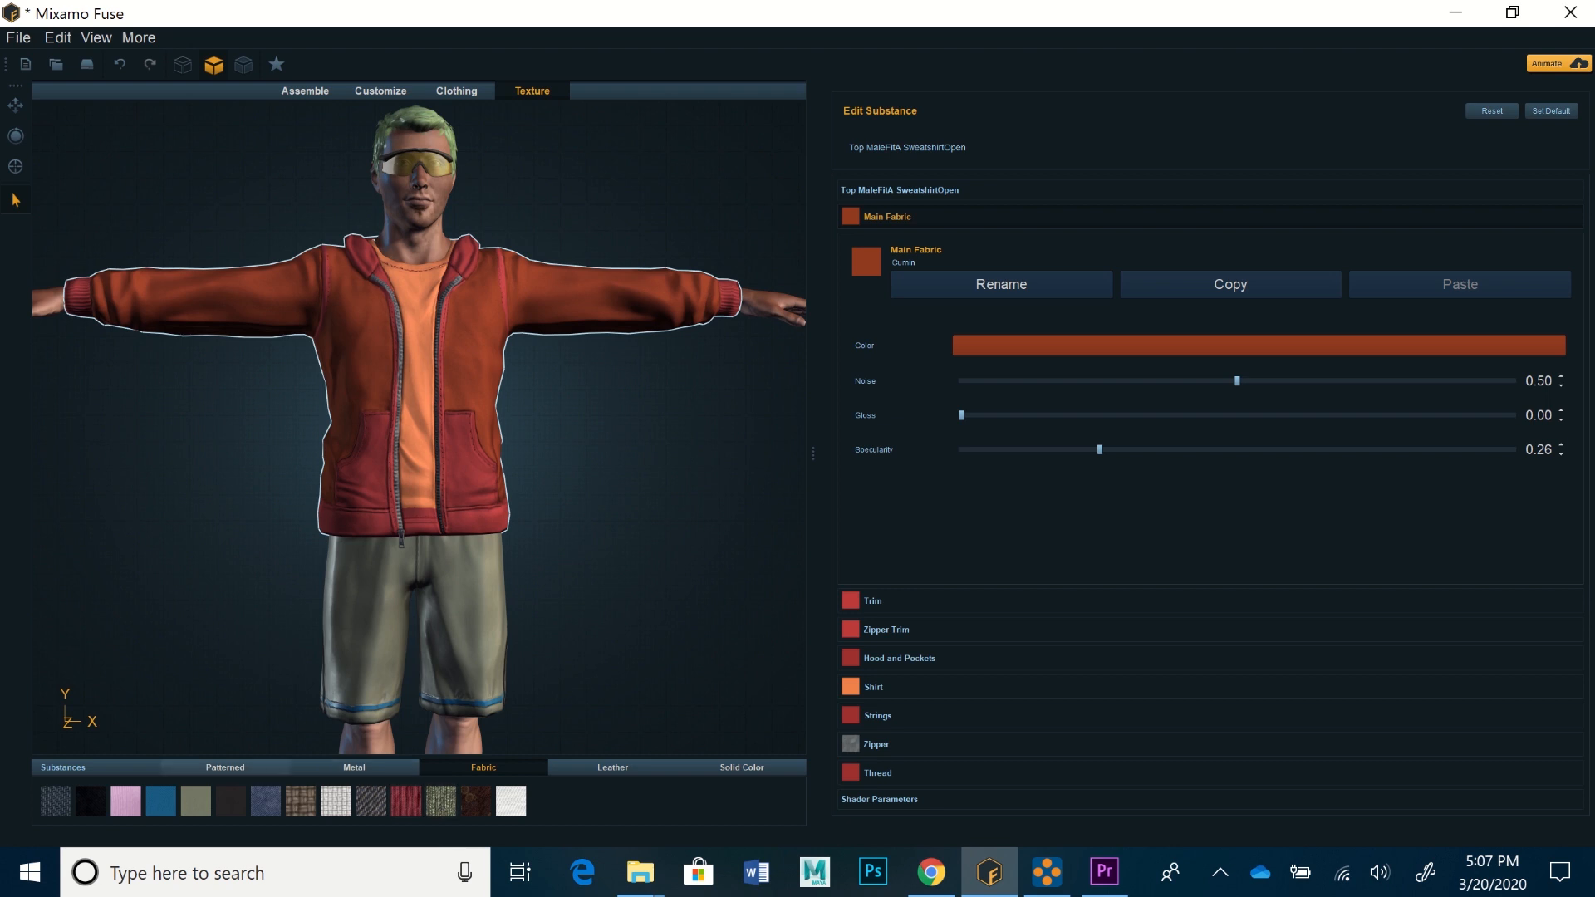
left_click(225, 767)
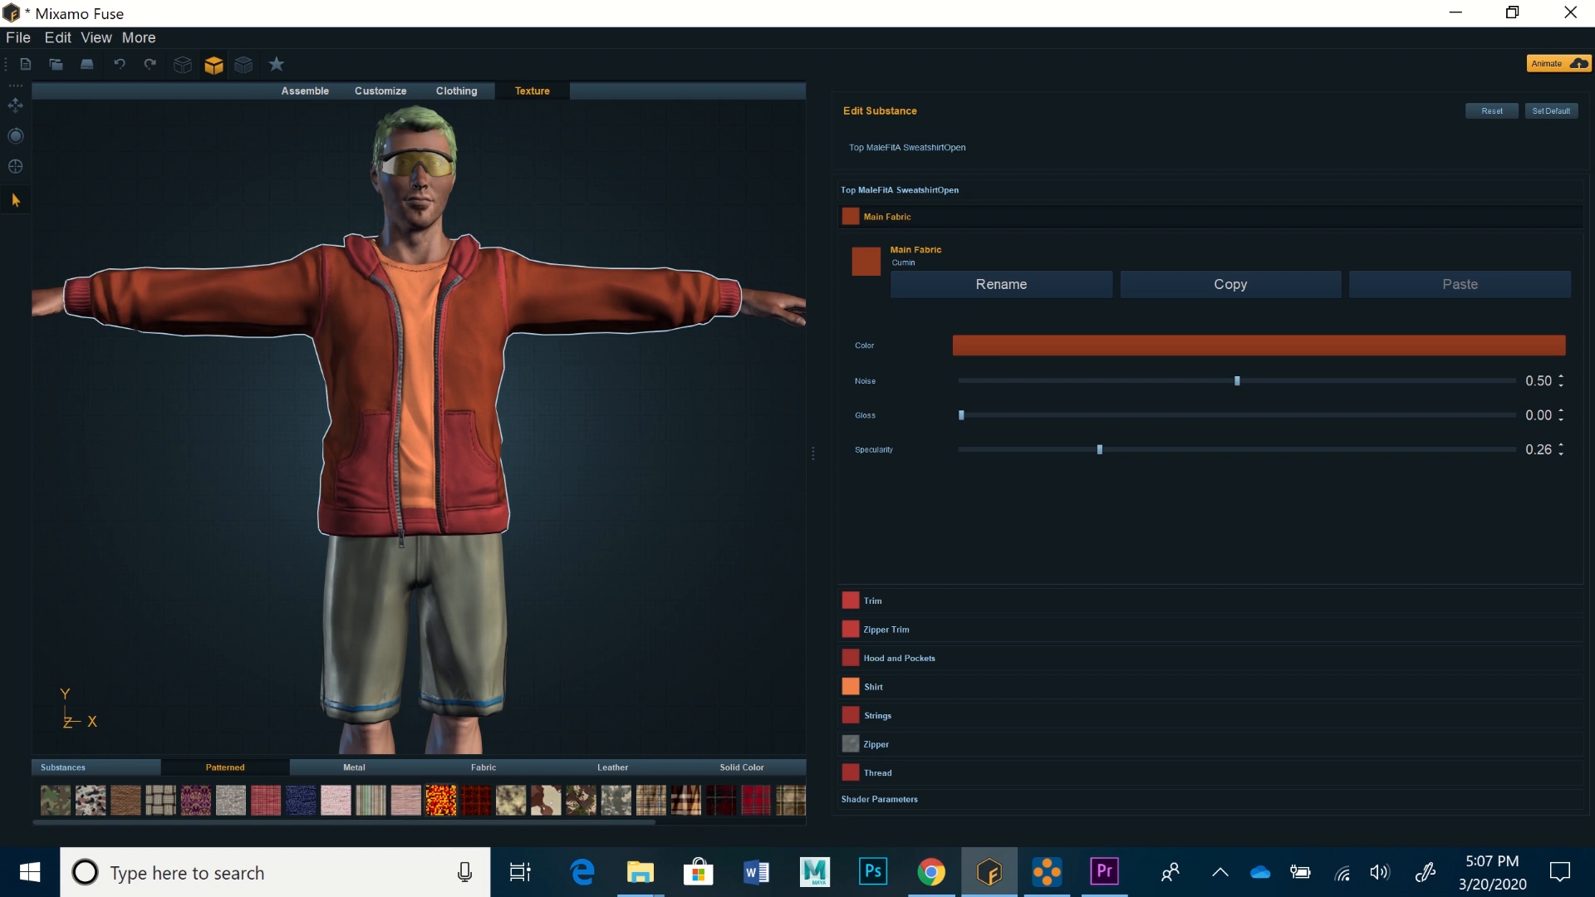
left_click(441, 798)
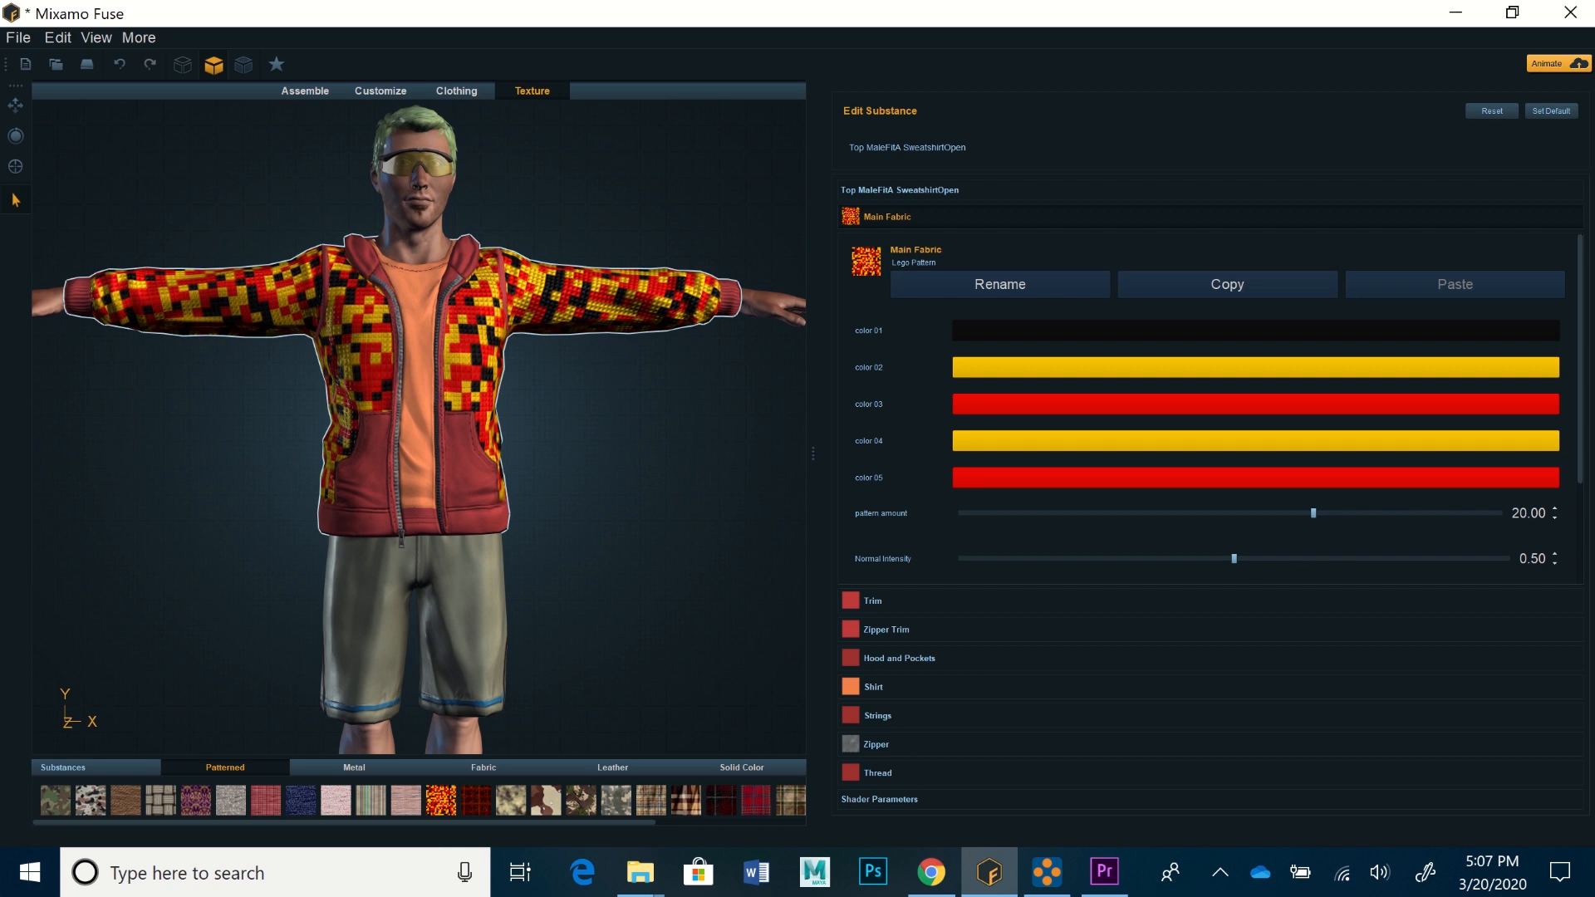
Try different pattern amounts on the Main Fabric's Lego Pattern and settle on 5.00
scroll(1204, 415, "down", 3)
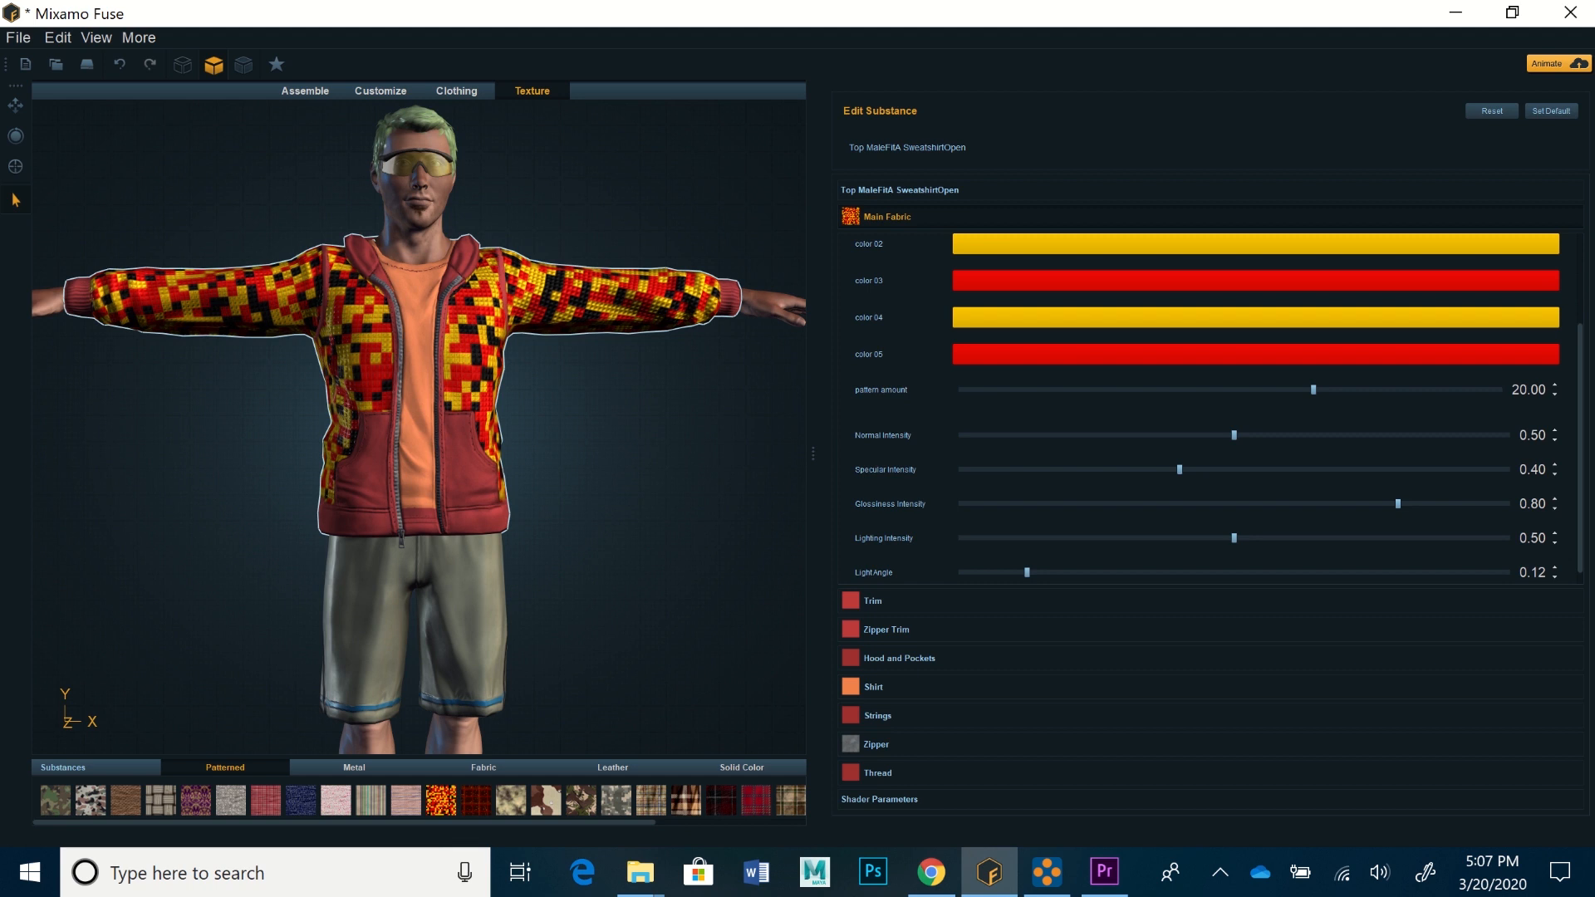
left_click(1128, 390)
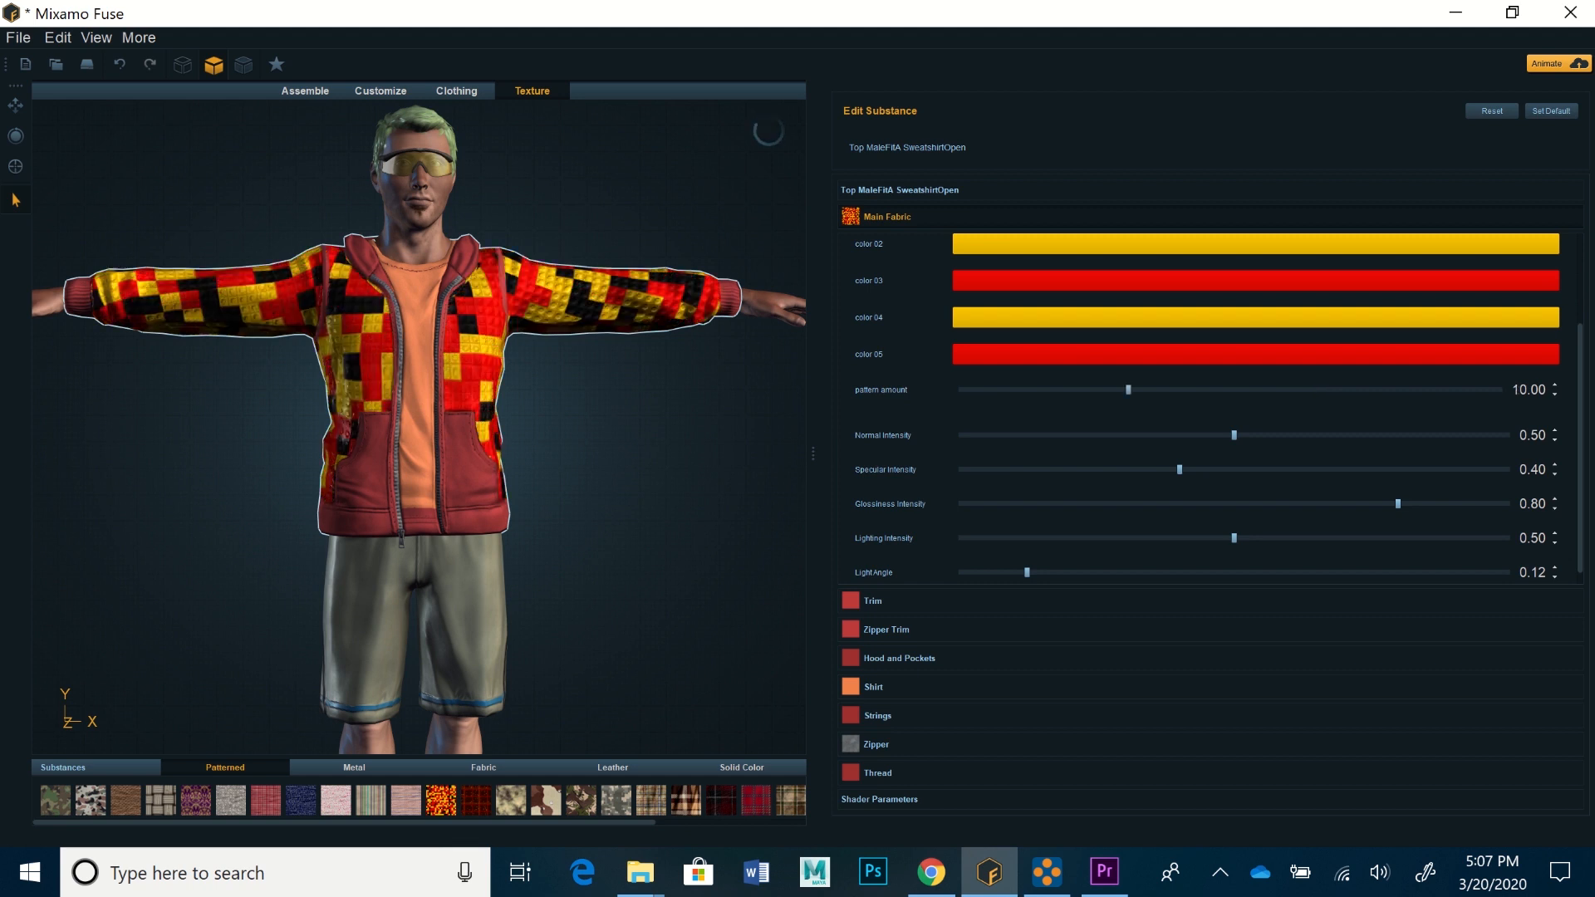
left_click_drag(1127, 389, 961, 389)
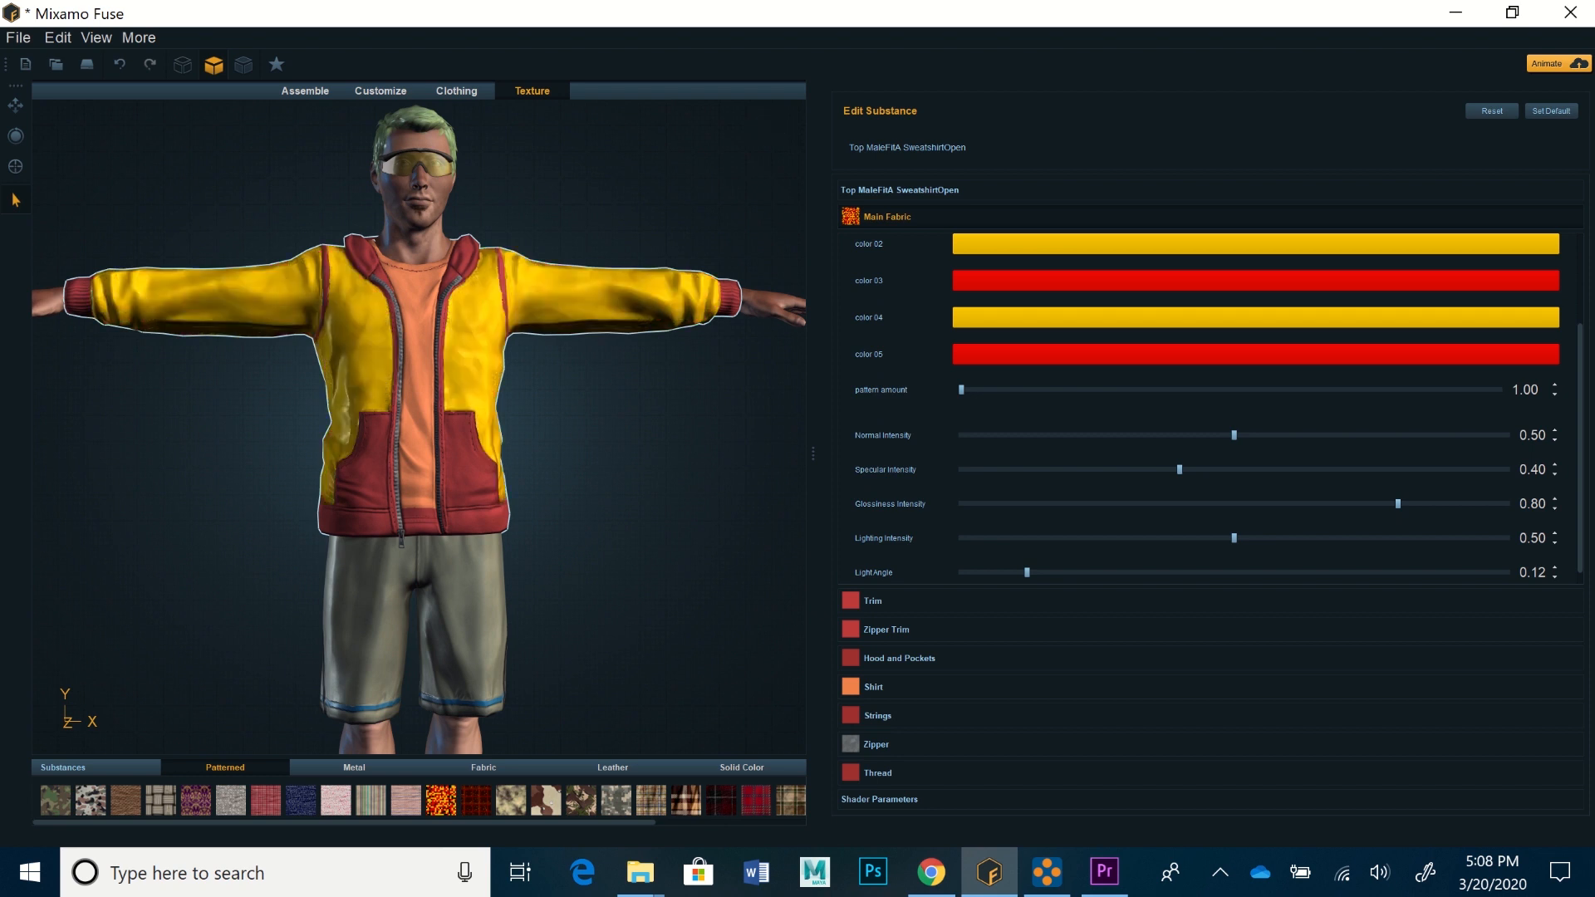
left_click(1147, 389)
left_click(1046, 390)
left_click(1147, 389)
left_click(1047, 389)
left_click_drag(961, 390, 1017, 390)
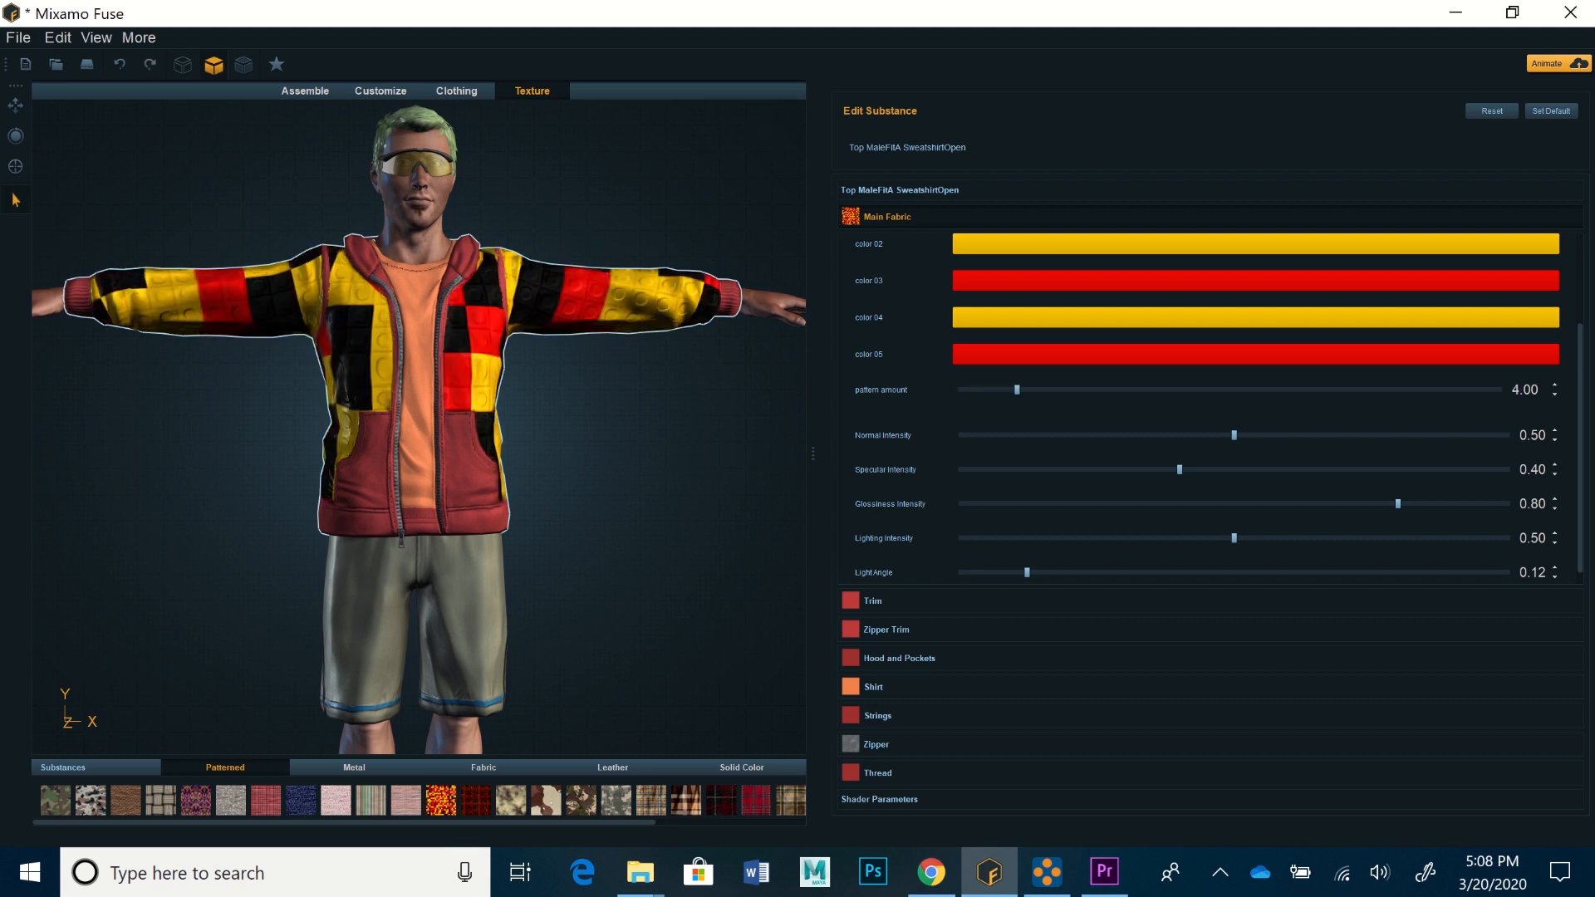
left_click_drag(1017, 389, 1036, 389)
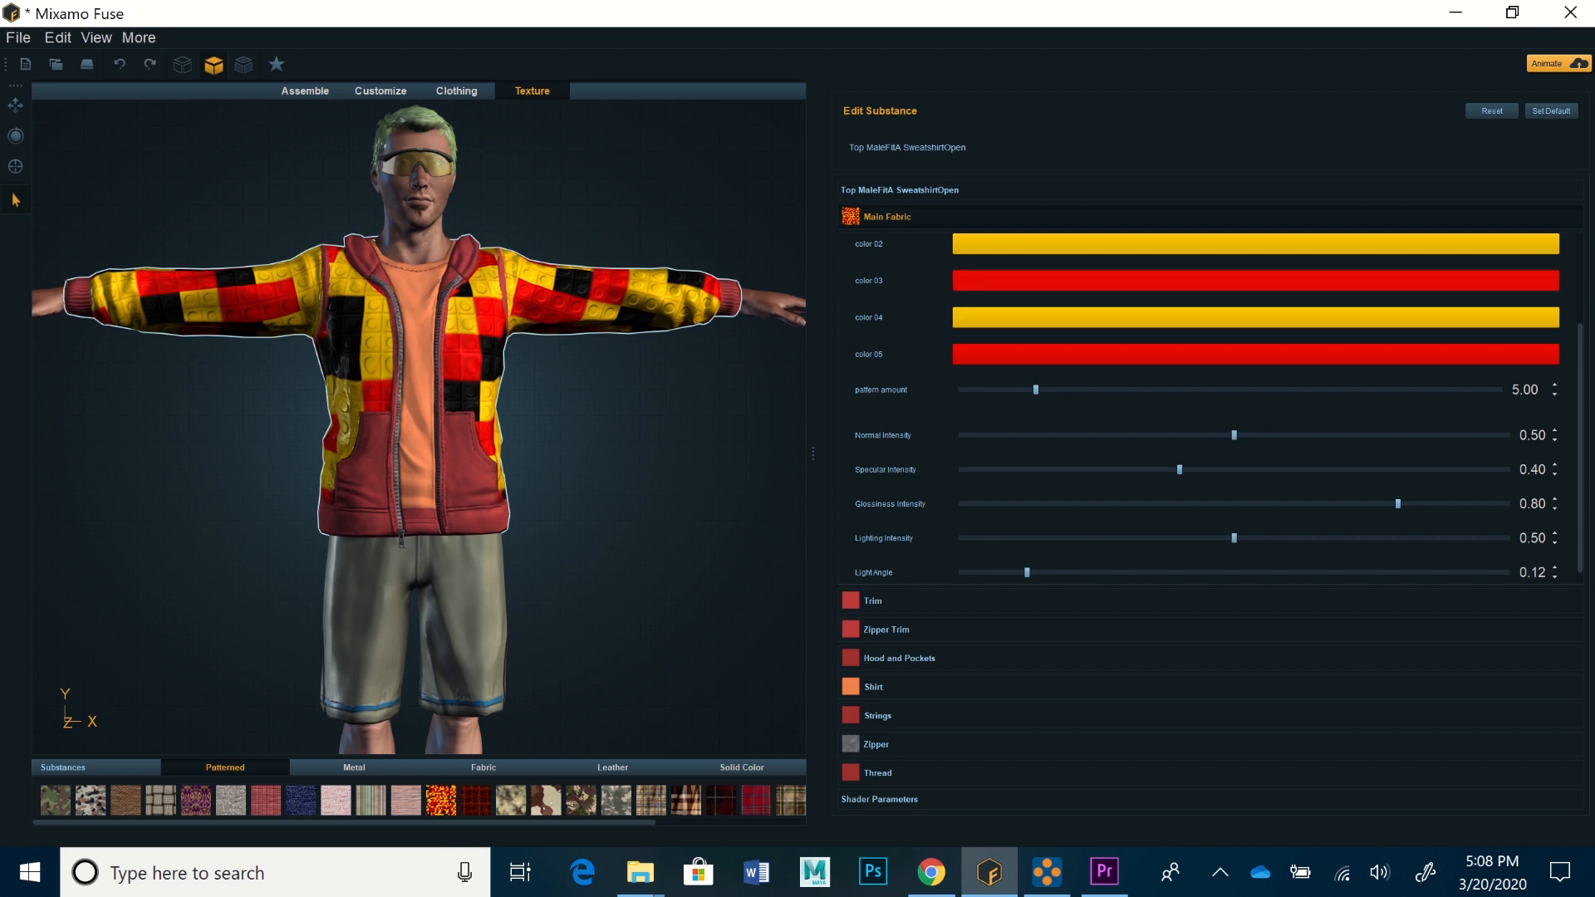
Try several hues for the Main Fabric's color 02, settle on violet (RGB 138, 102, 255), and save it as a custom color
left_click(1255, 244)
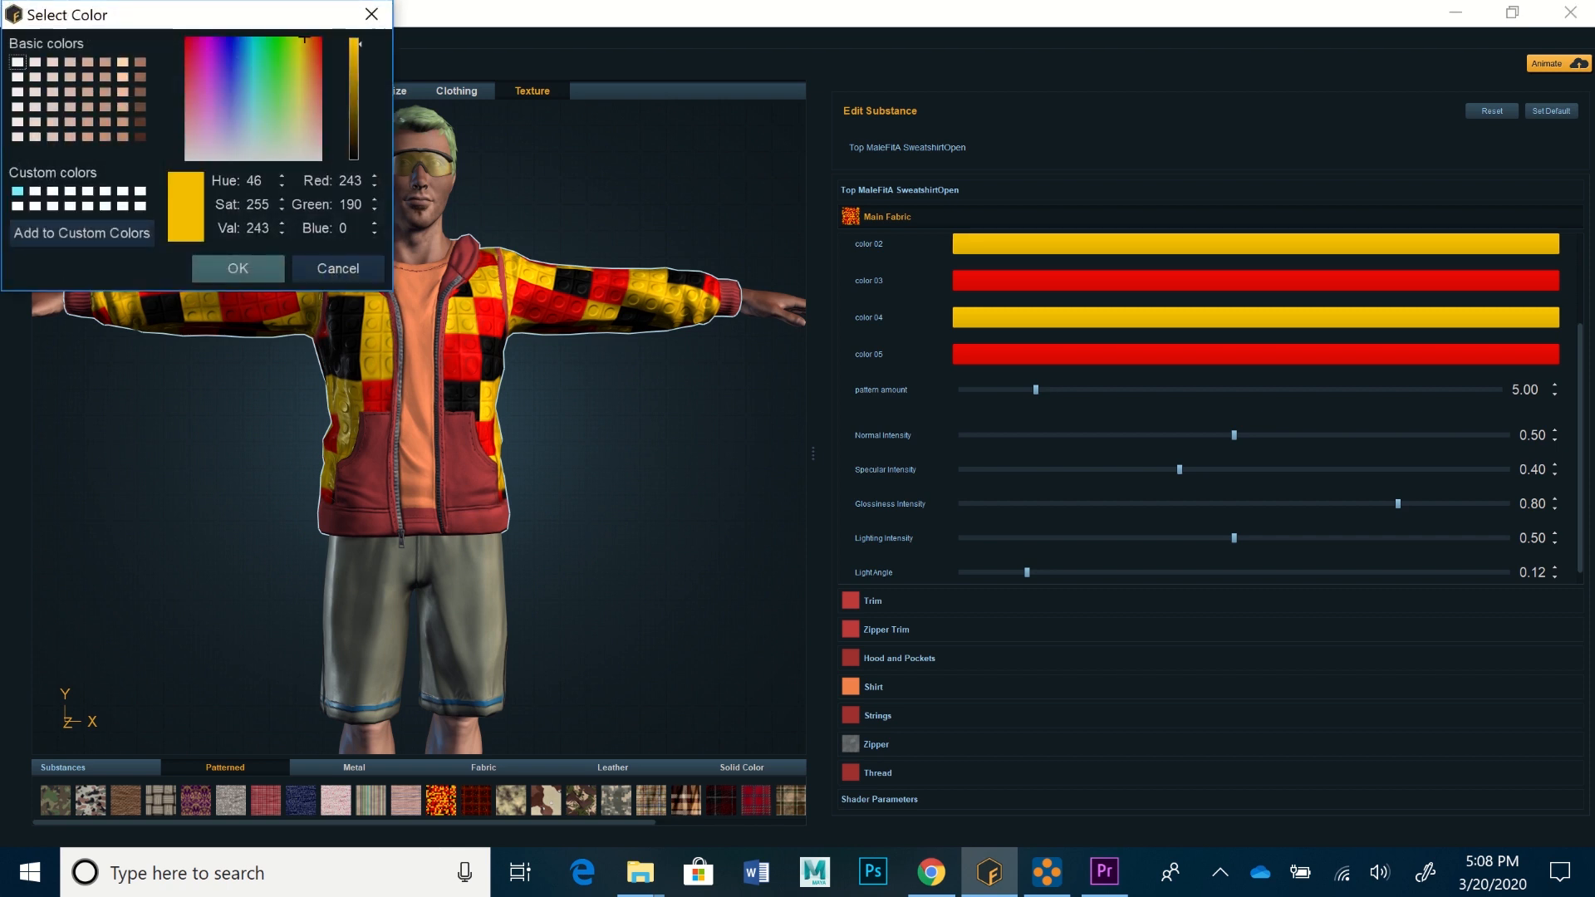
left_click_drag(304, 39, 284, 52)
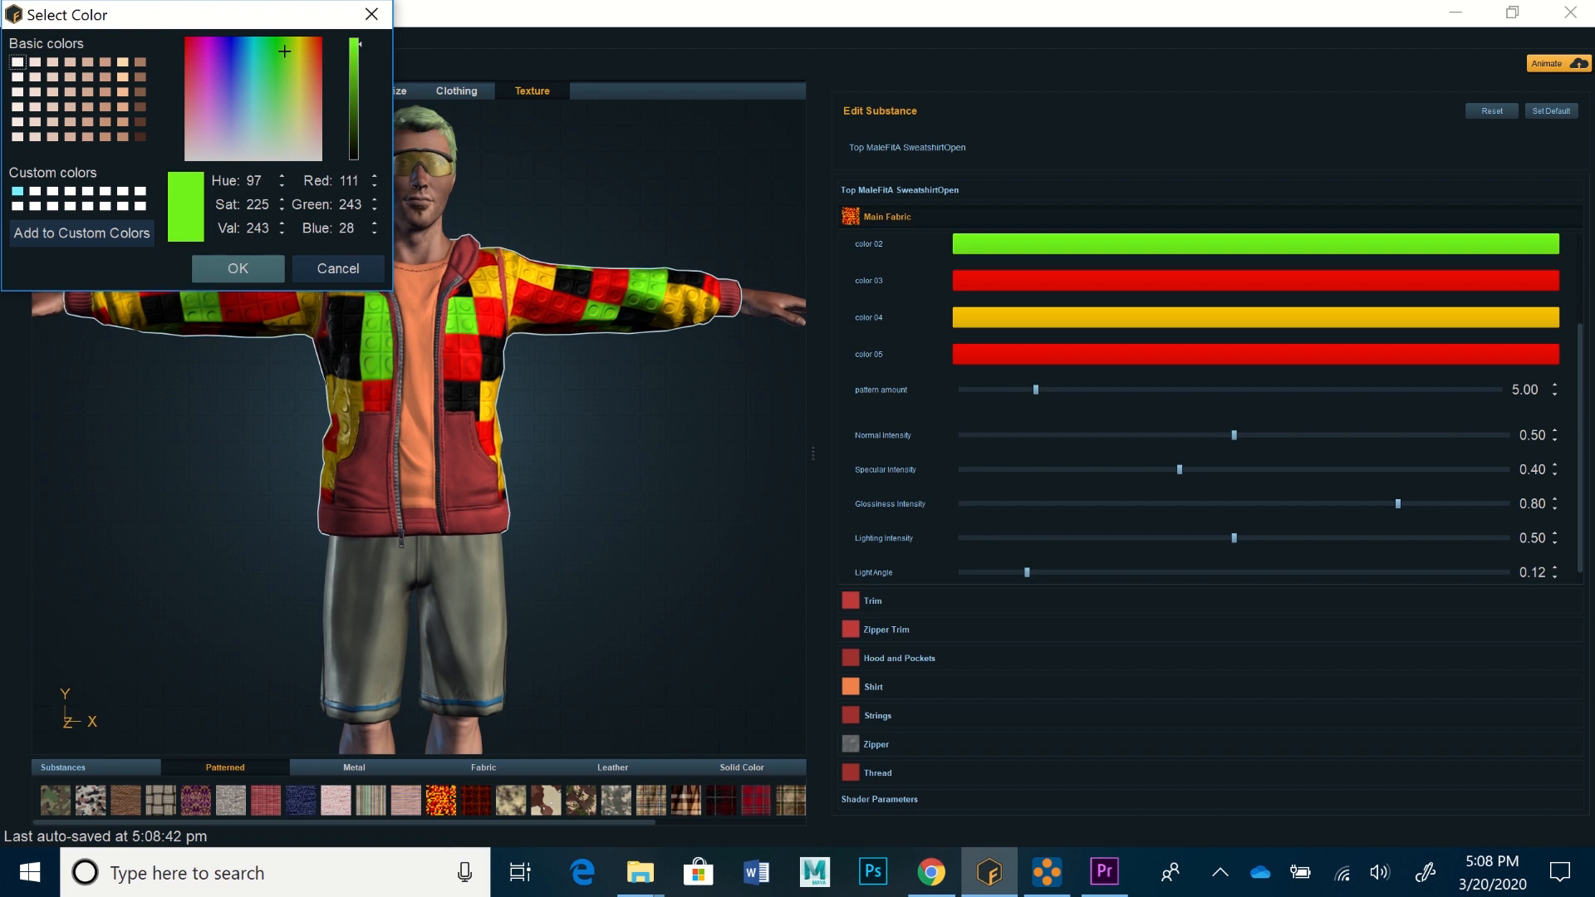
left_click(301, 72)
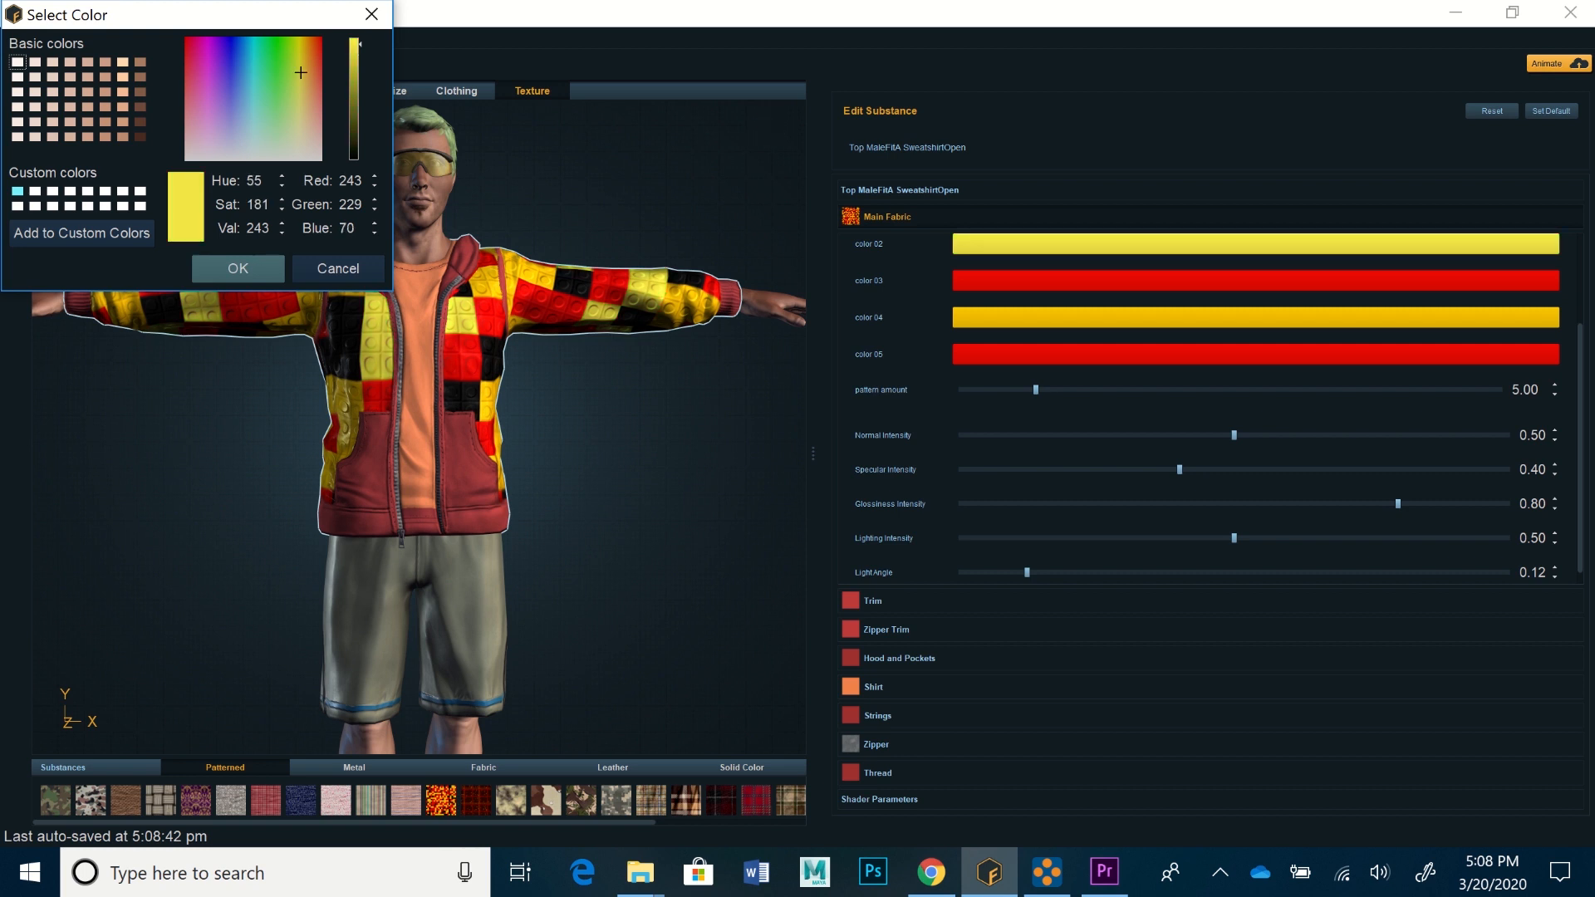
left_click(311, 59)
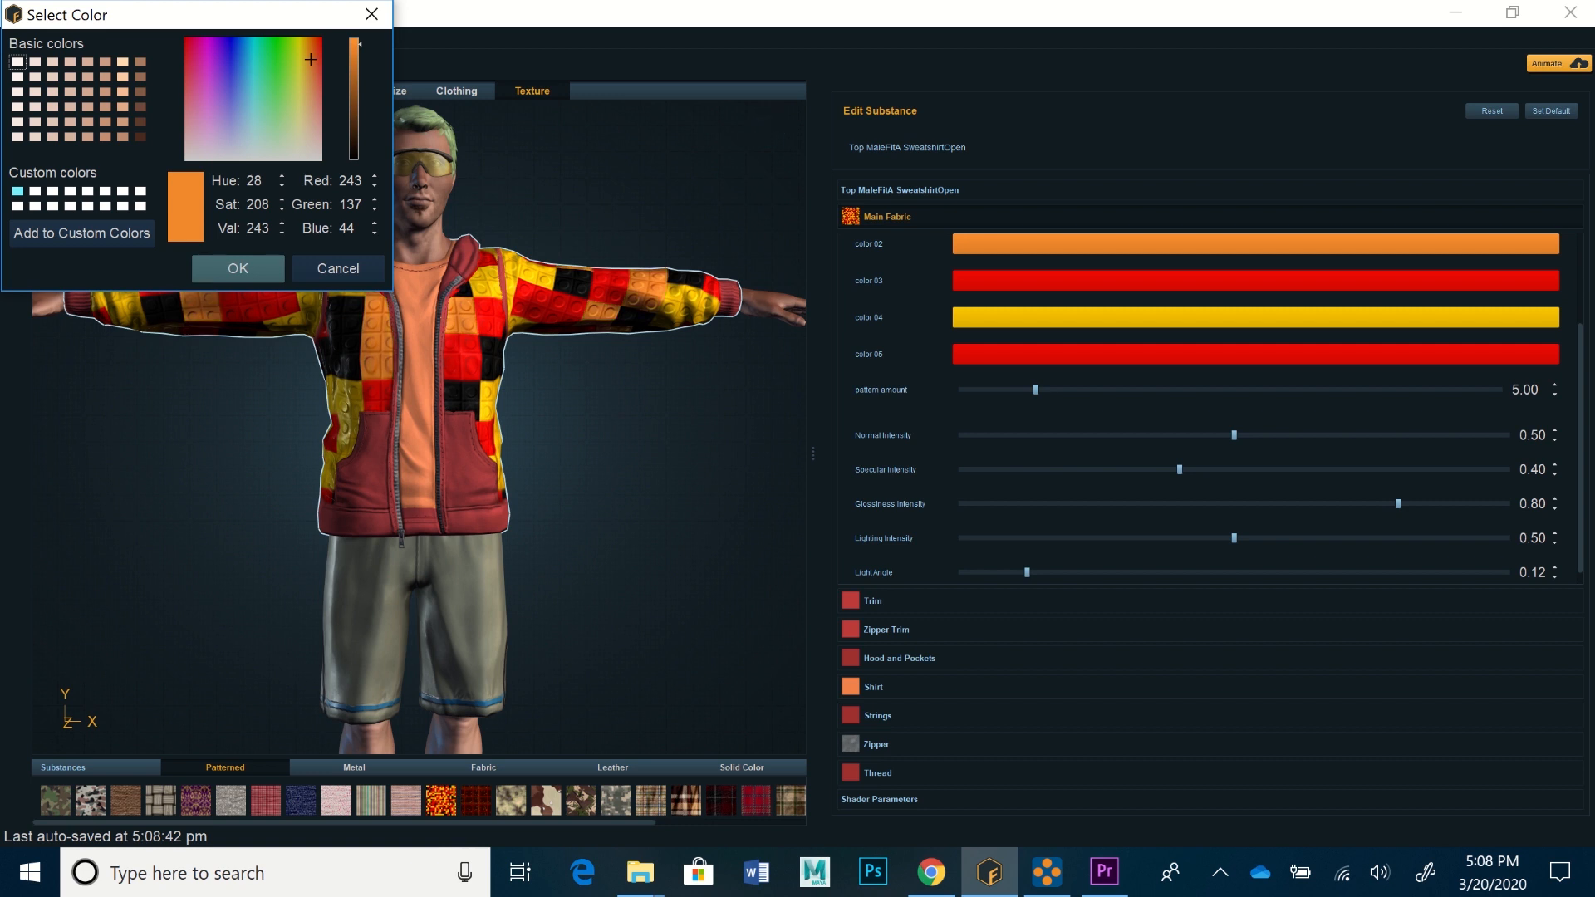
left_click(241, 70)
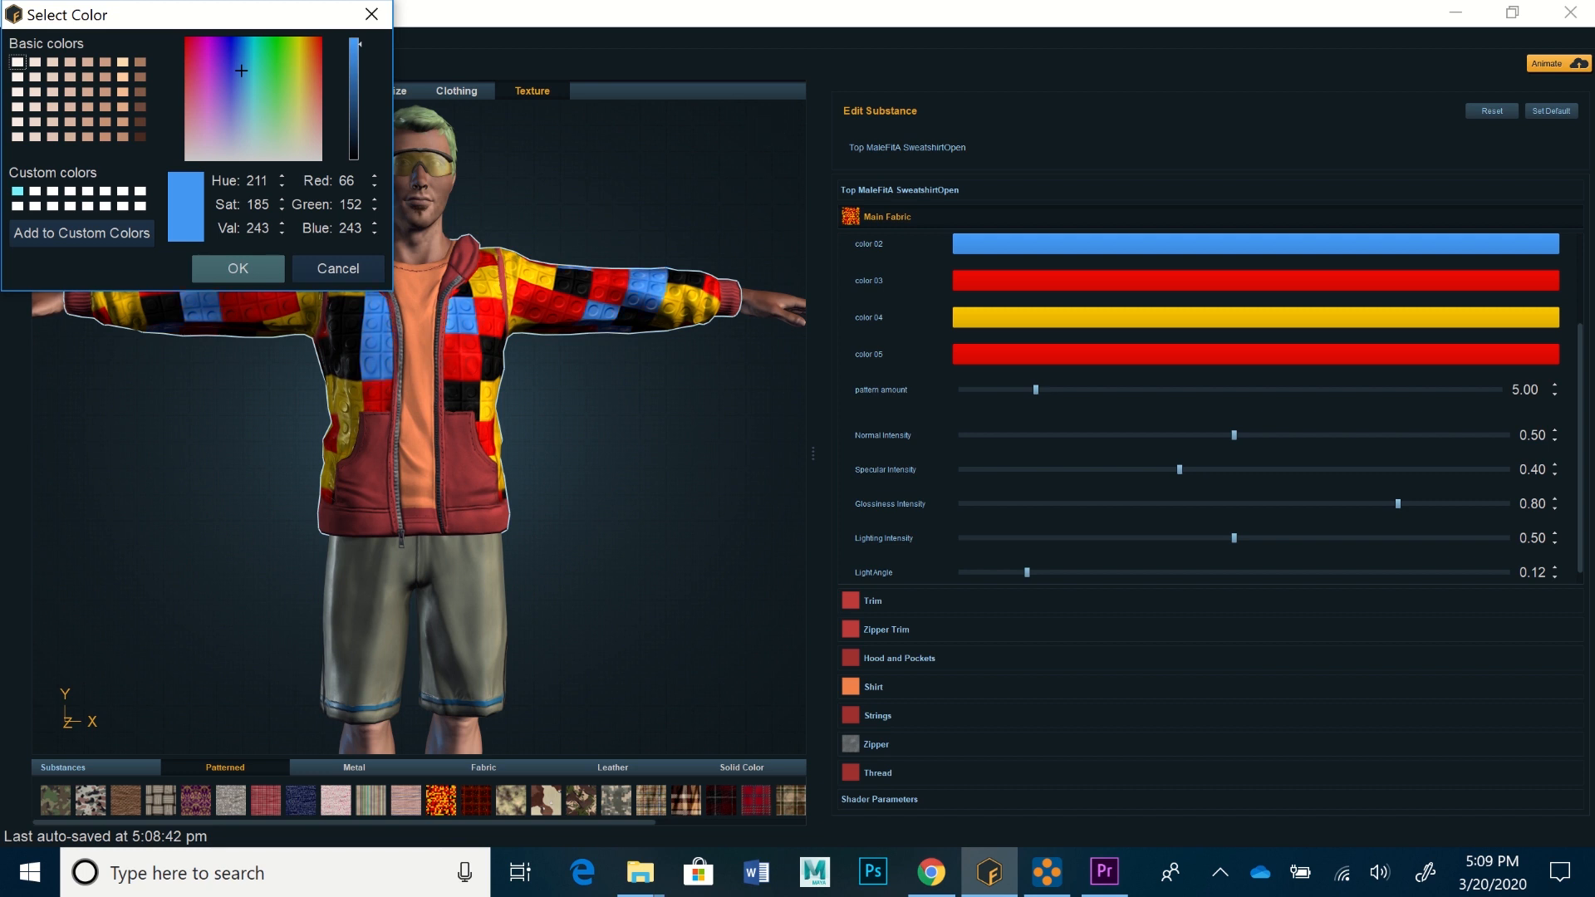
left_click(198, 82)
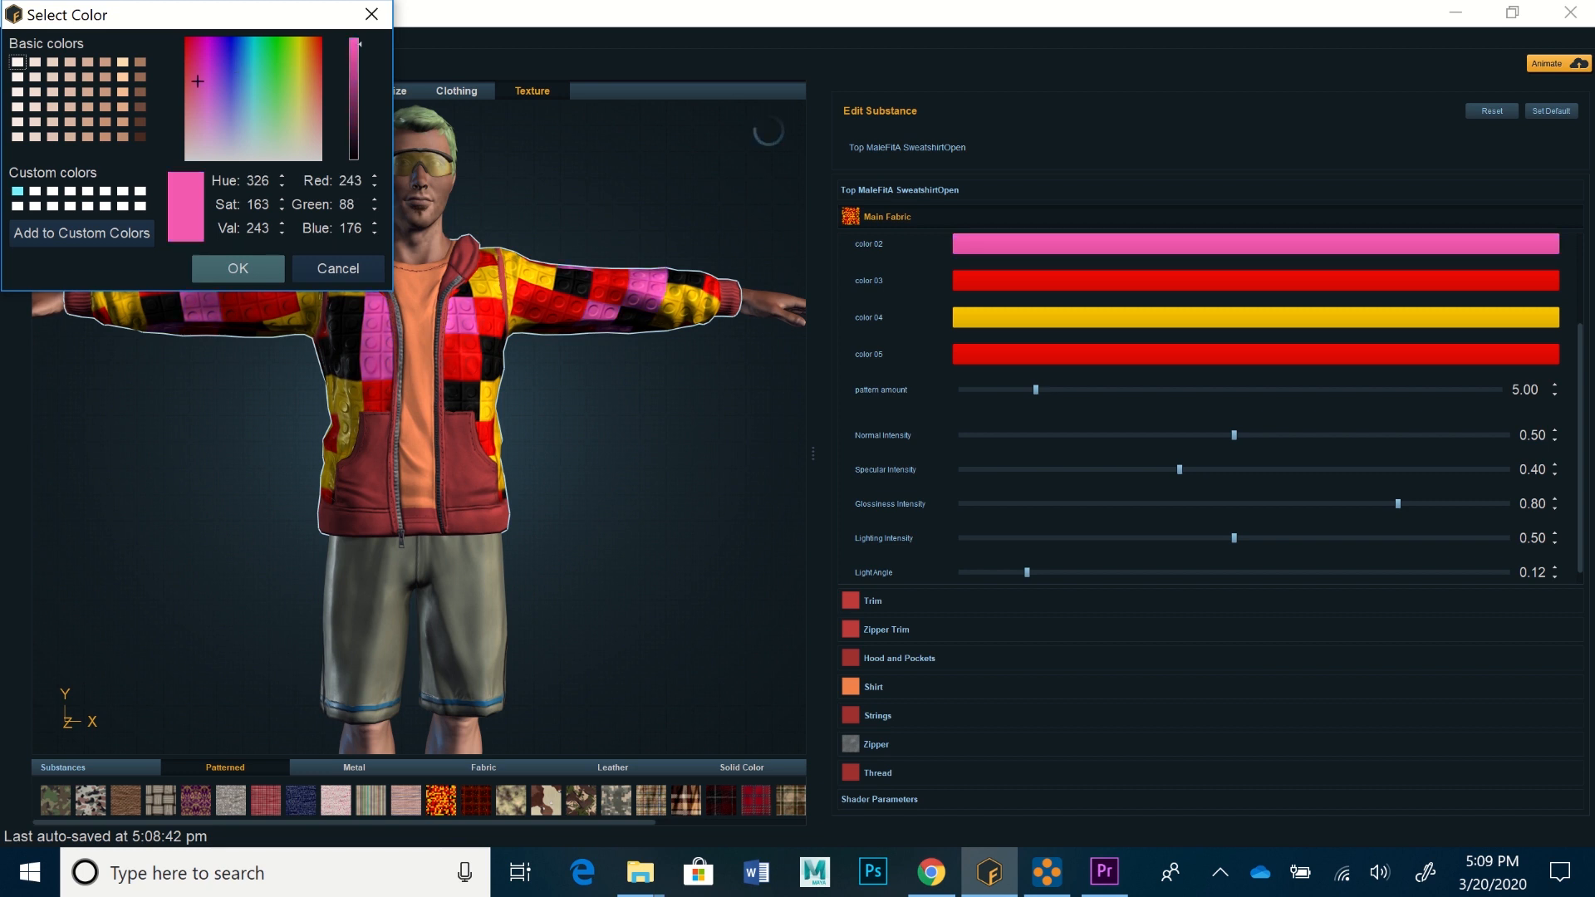
left_click(208, 82)
left_click(211, 61)
left_click(213, 92)
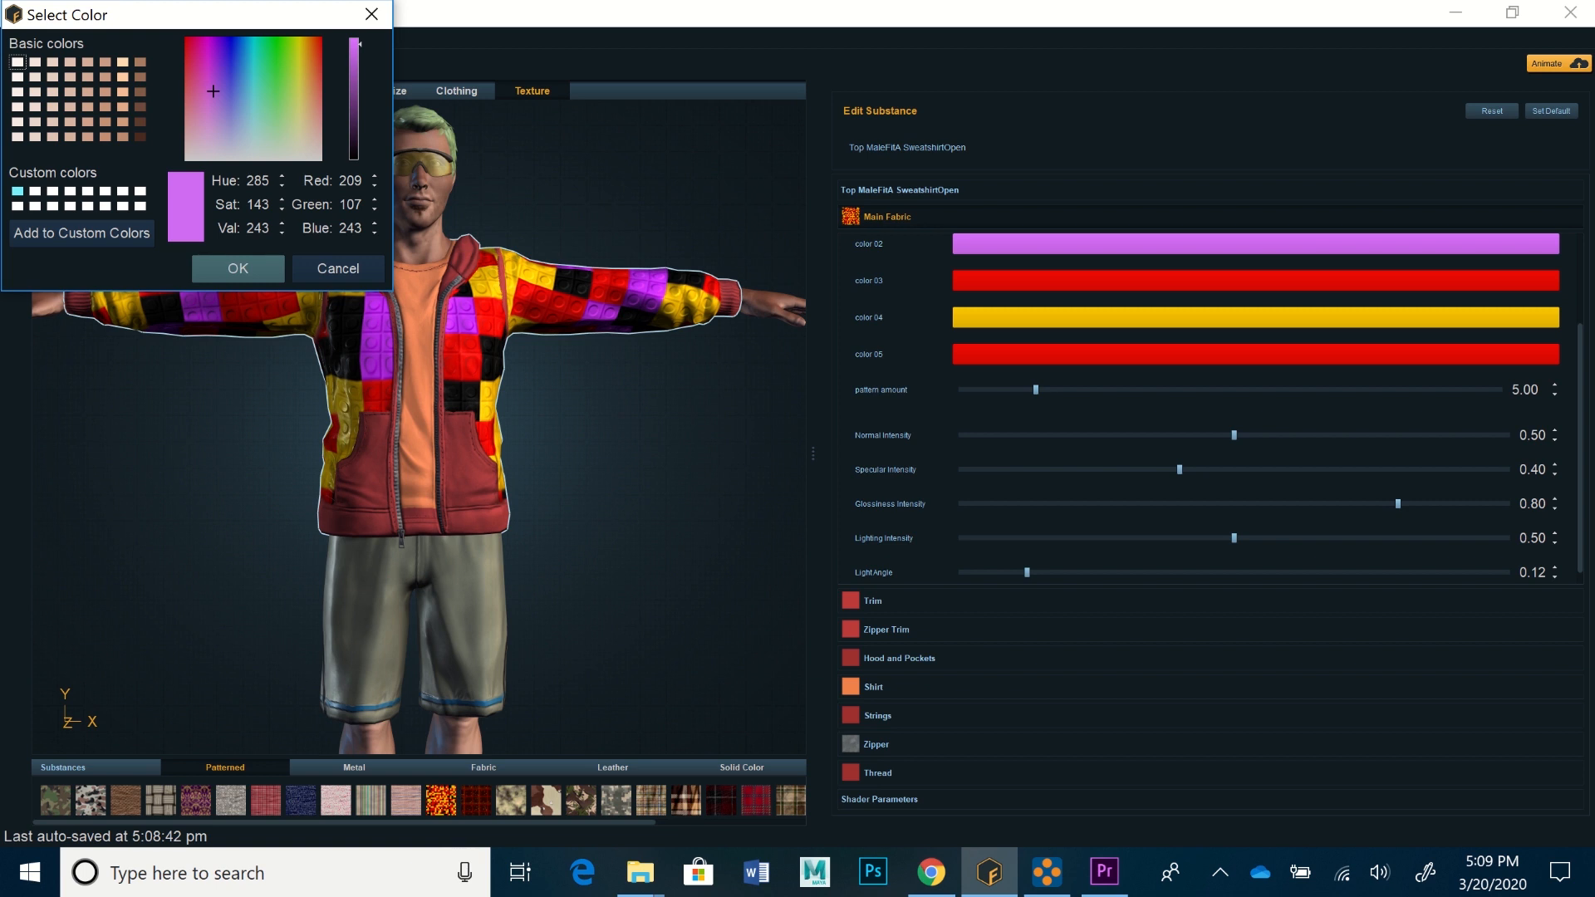
left_click(35, 191)
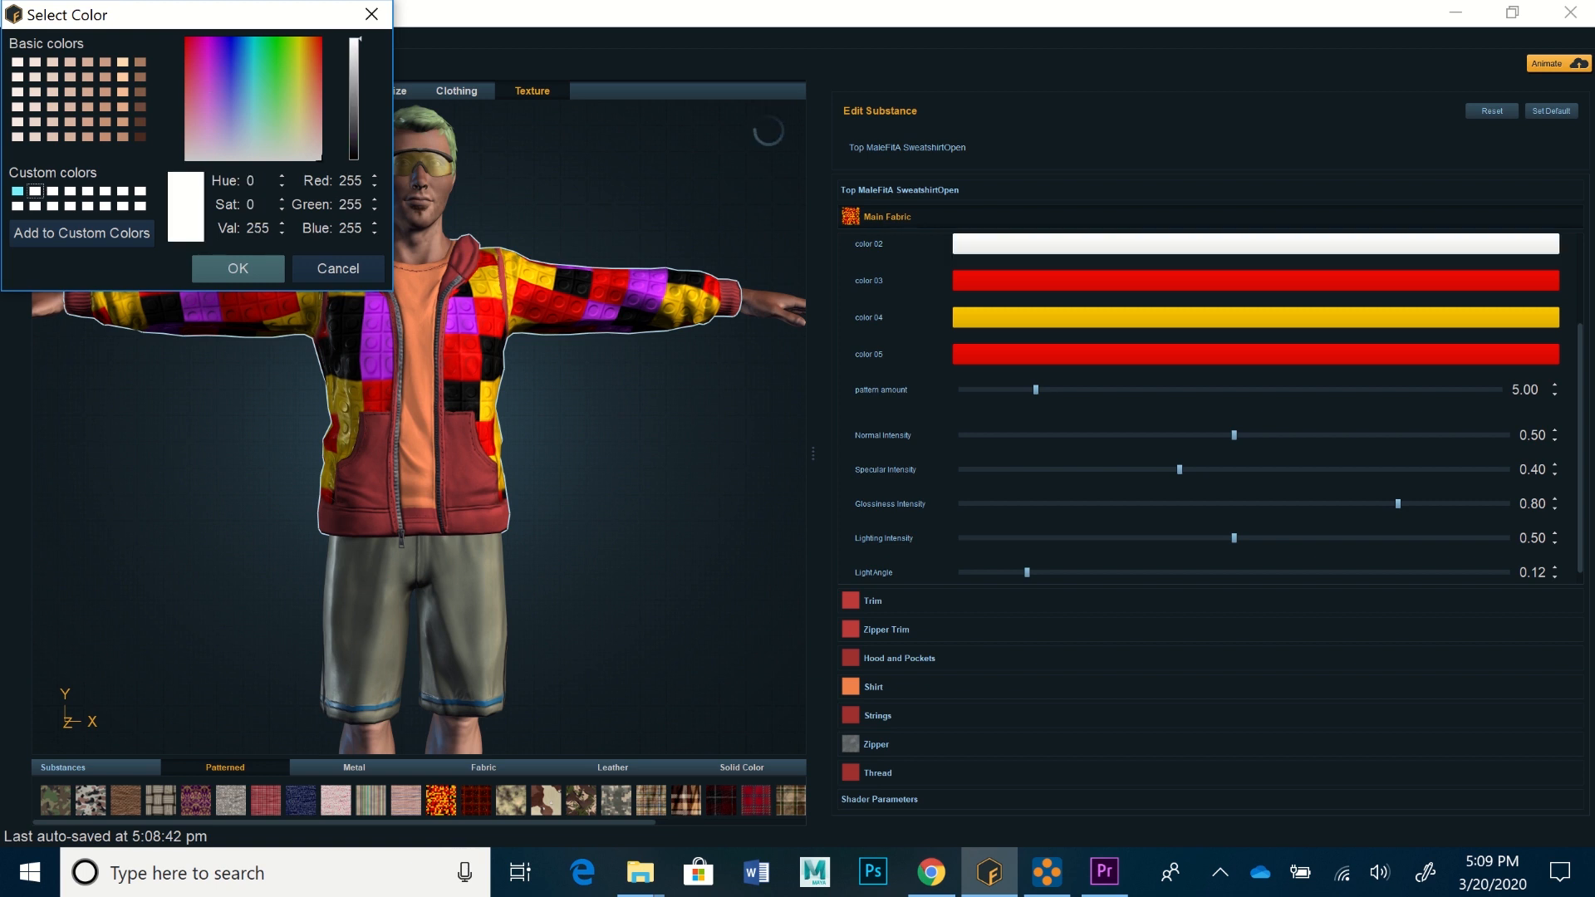
left_click(211, 75)
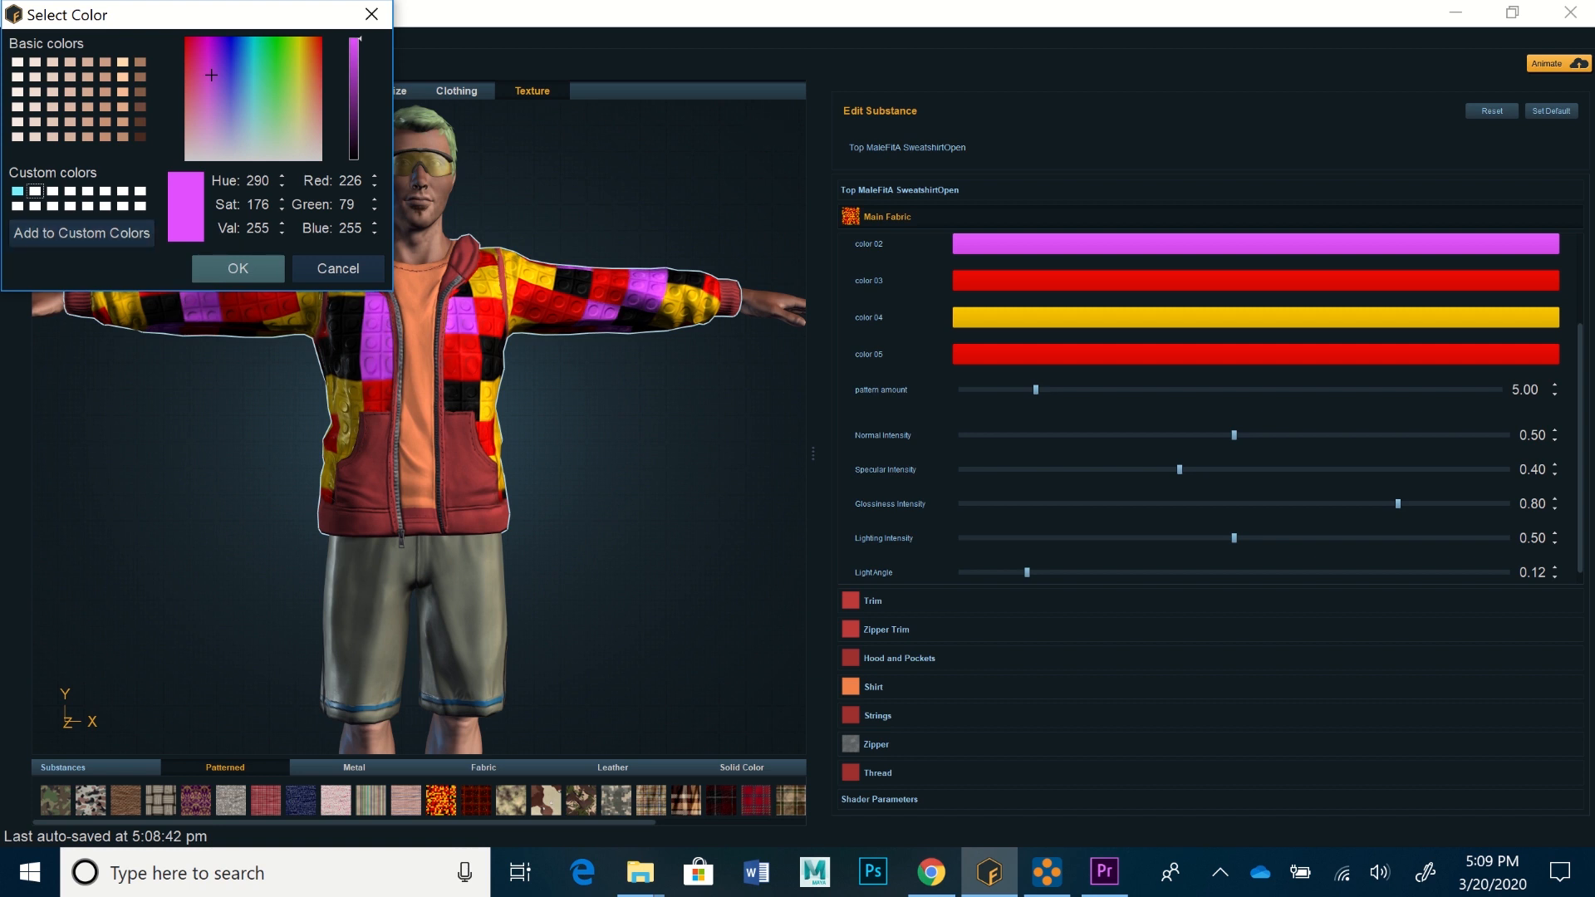
left_click(225, 85)
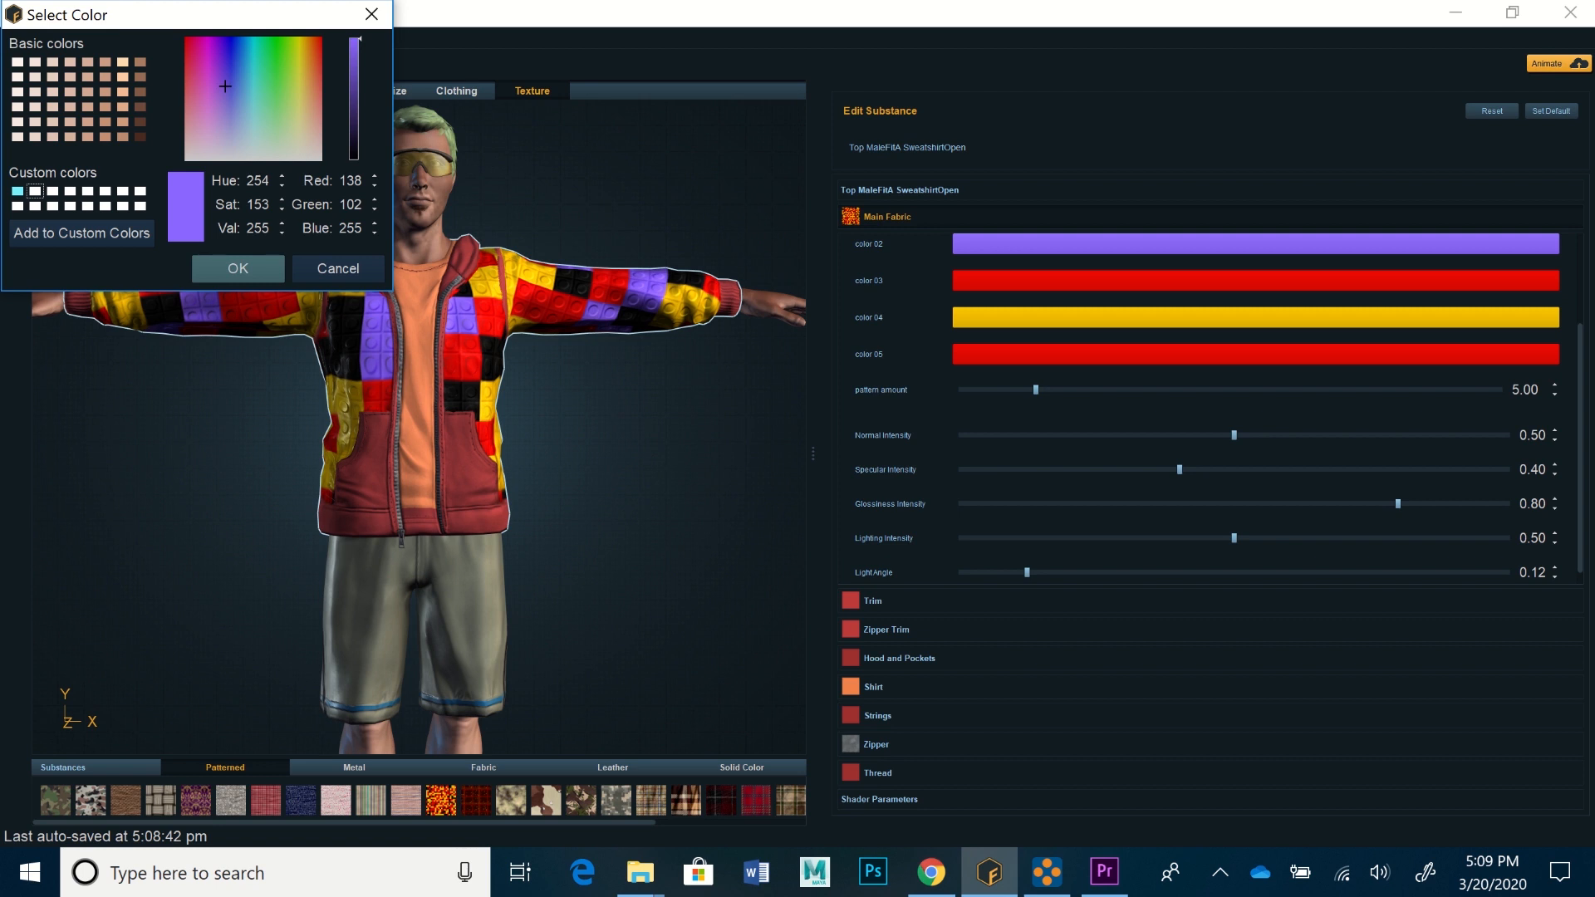
left_click(83, 232)
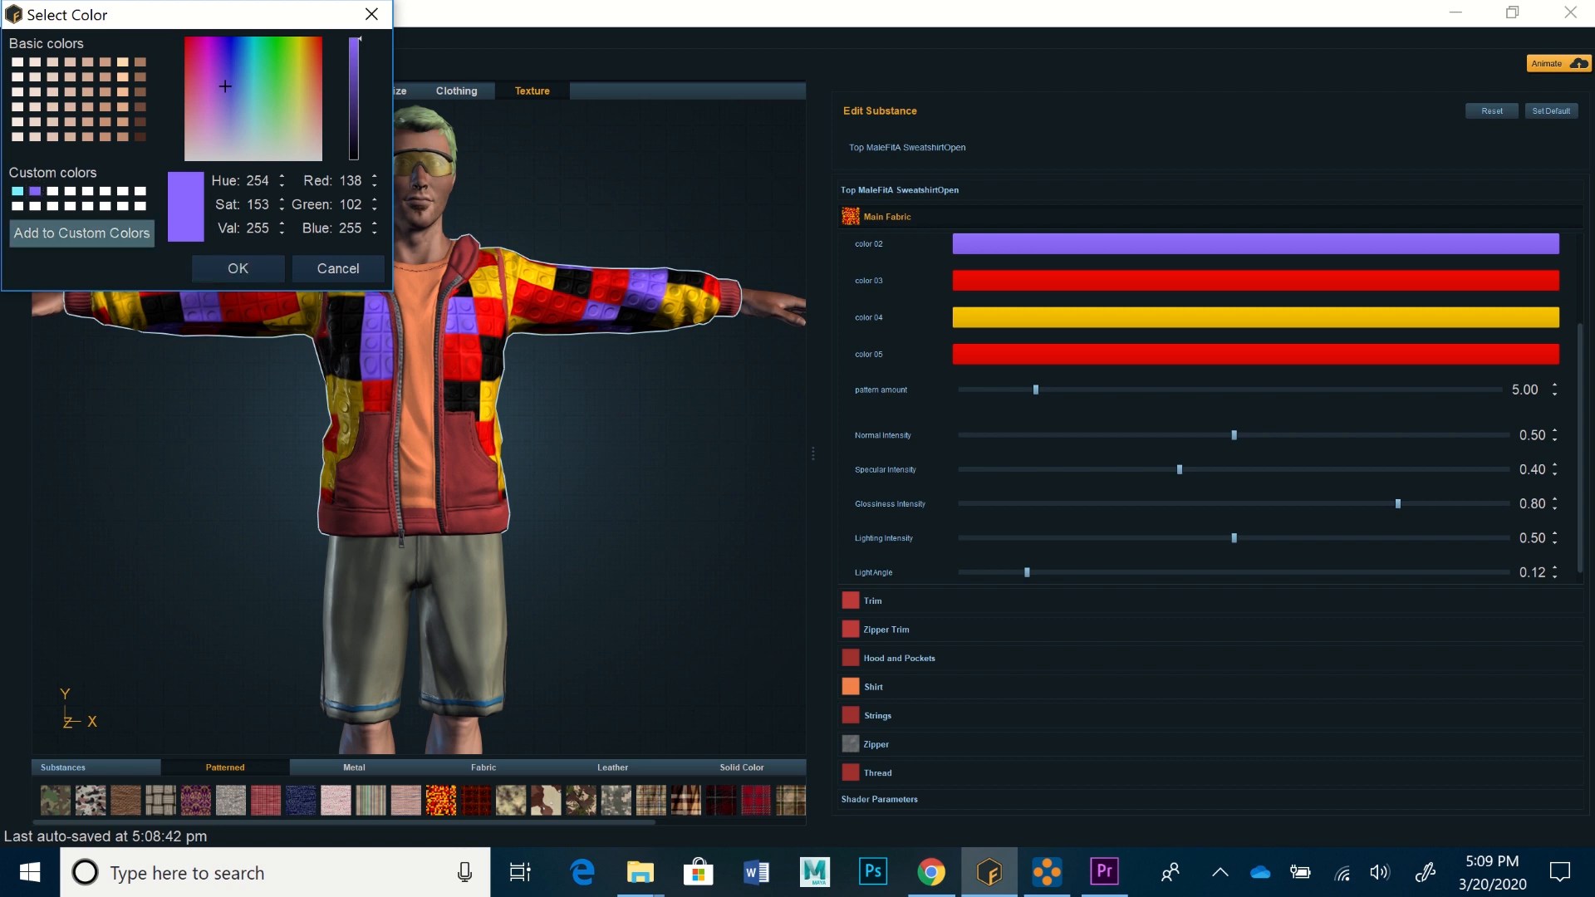
left_click(238, 269)
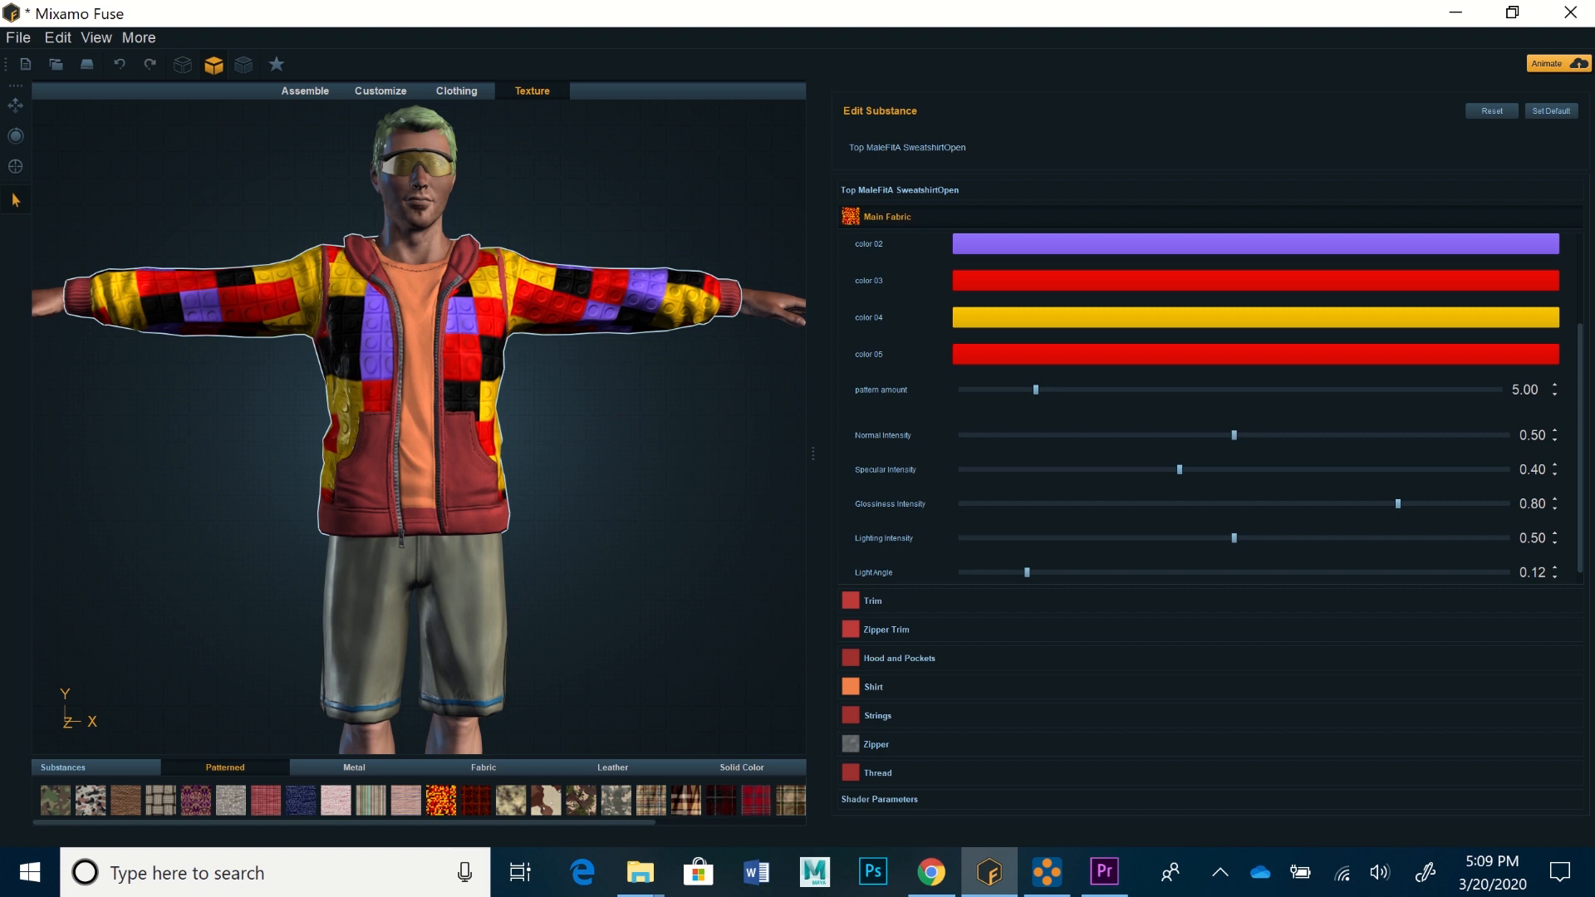
Set the Main Fabric's color 04 to the saved custom violet (RGB 138, 102, 255)
left_click(1255, 318)
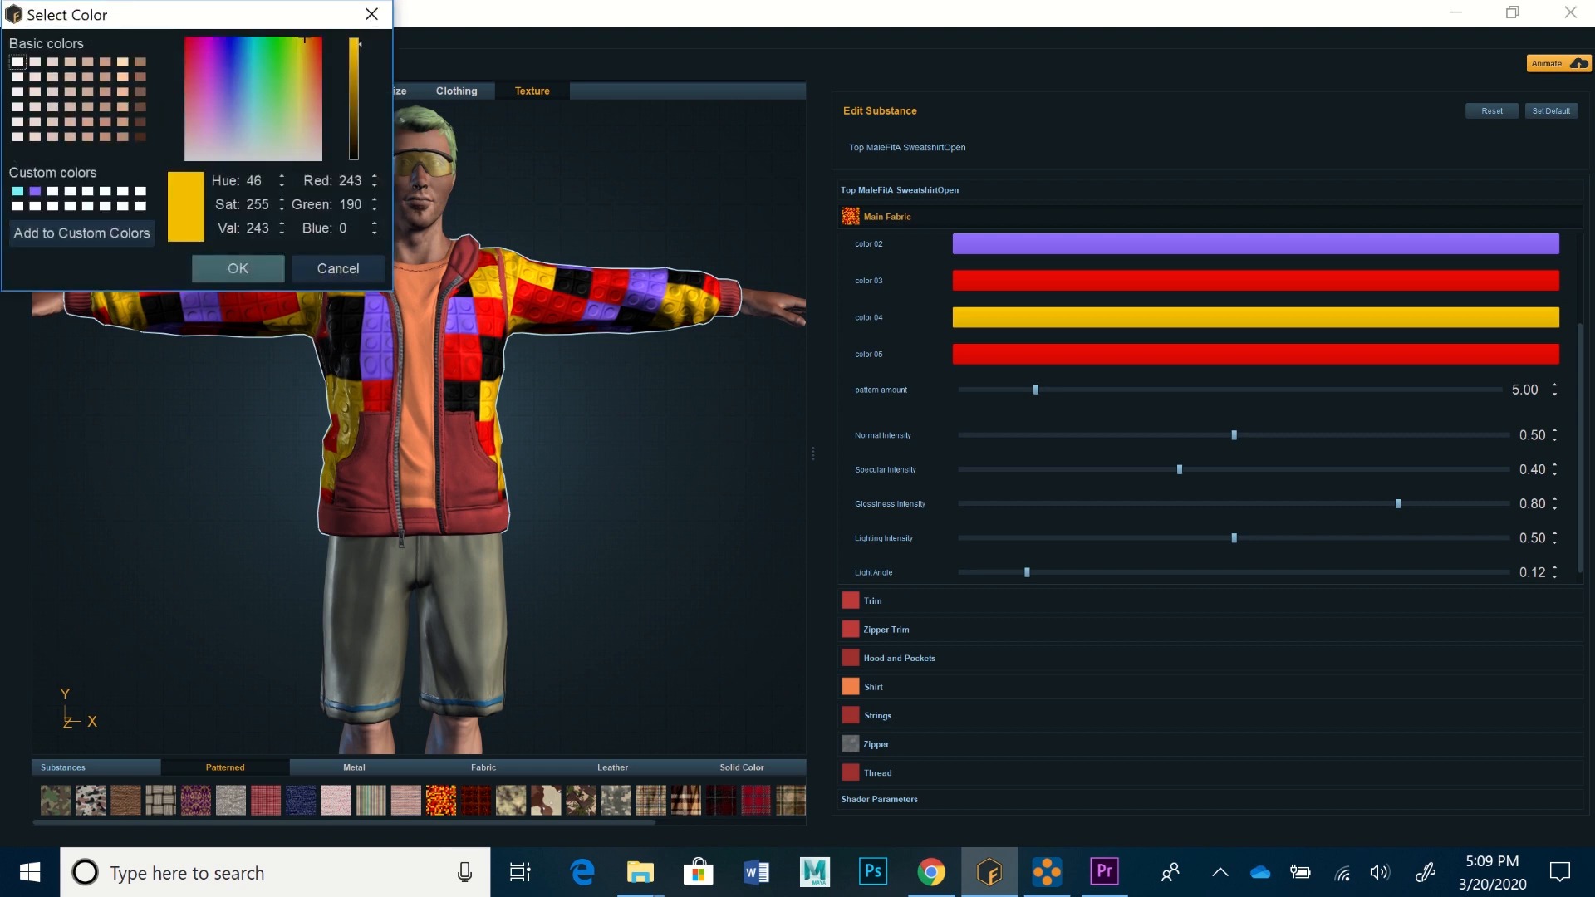
left_click(35, 191)
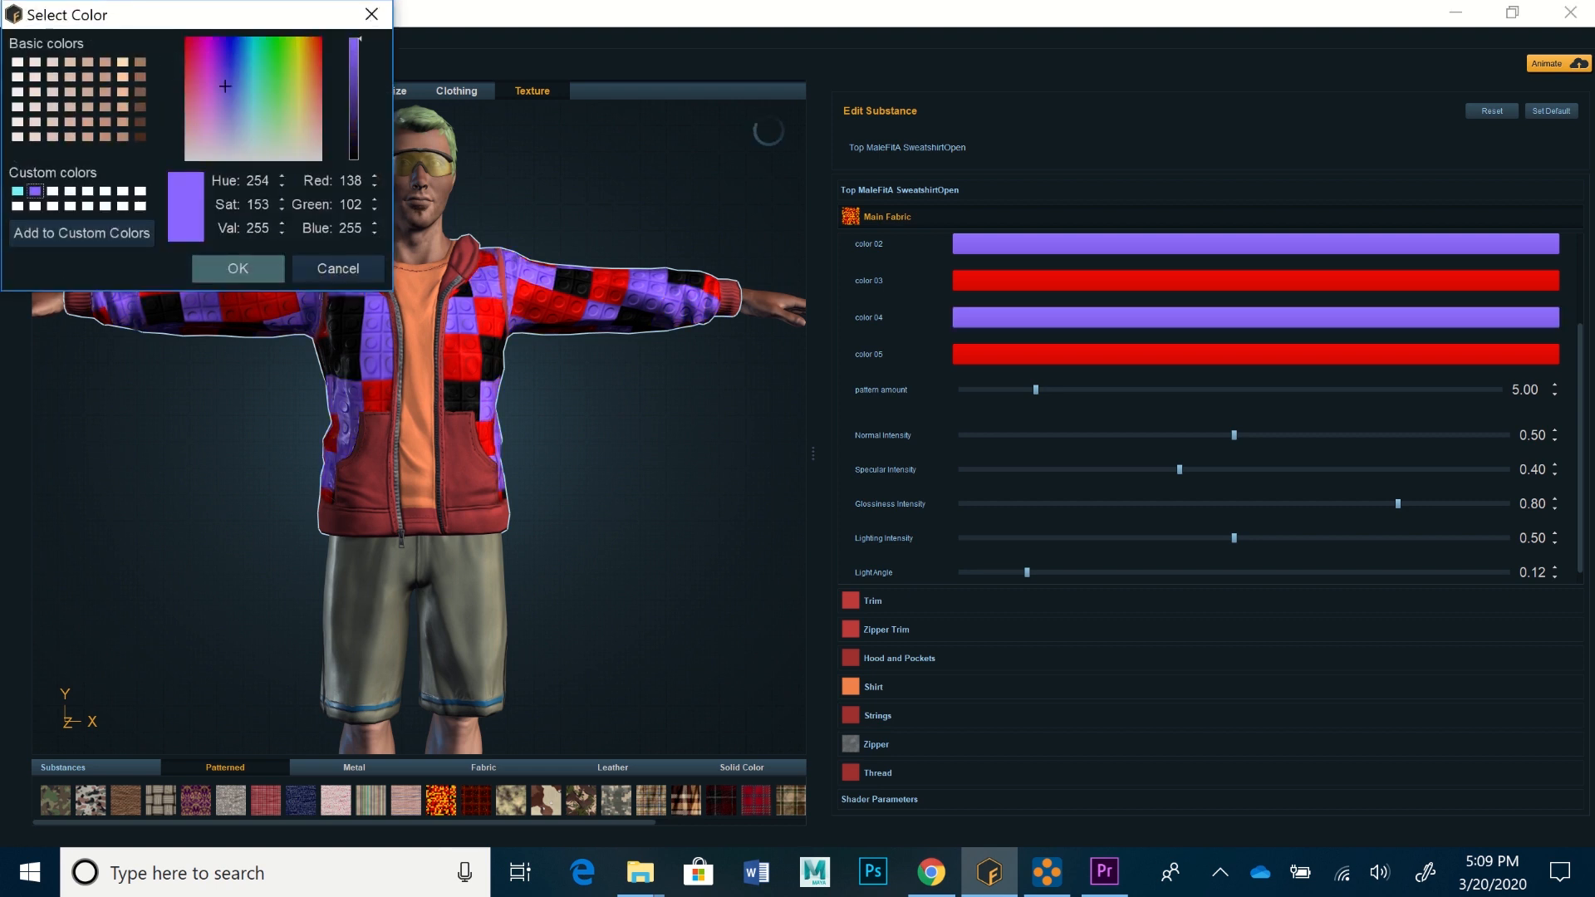
left_click(238, 268)
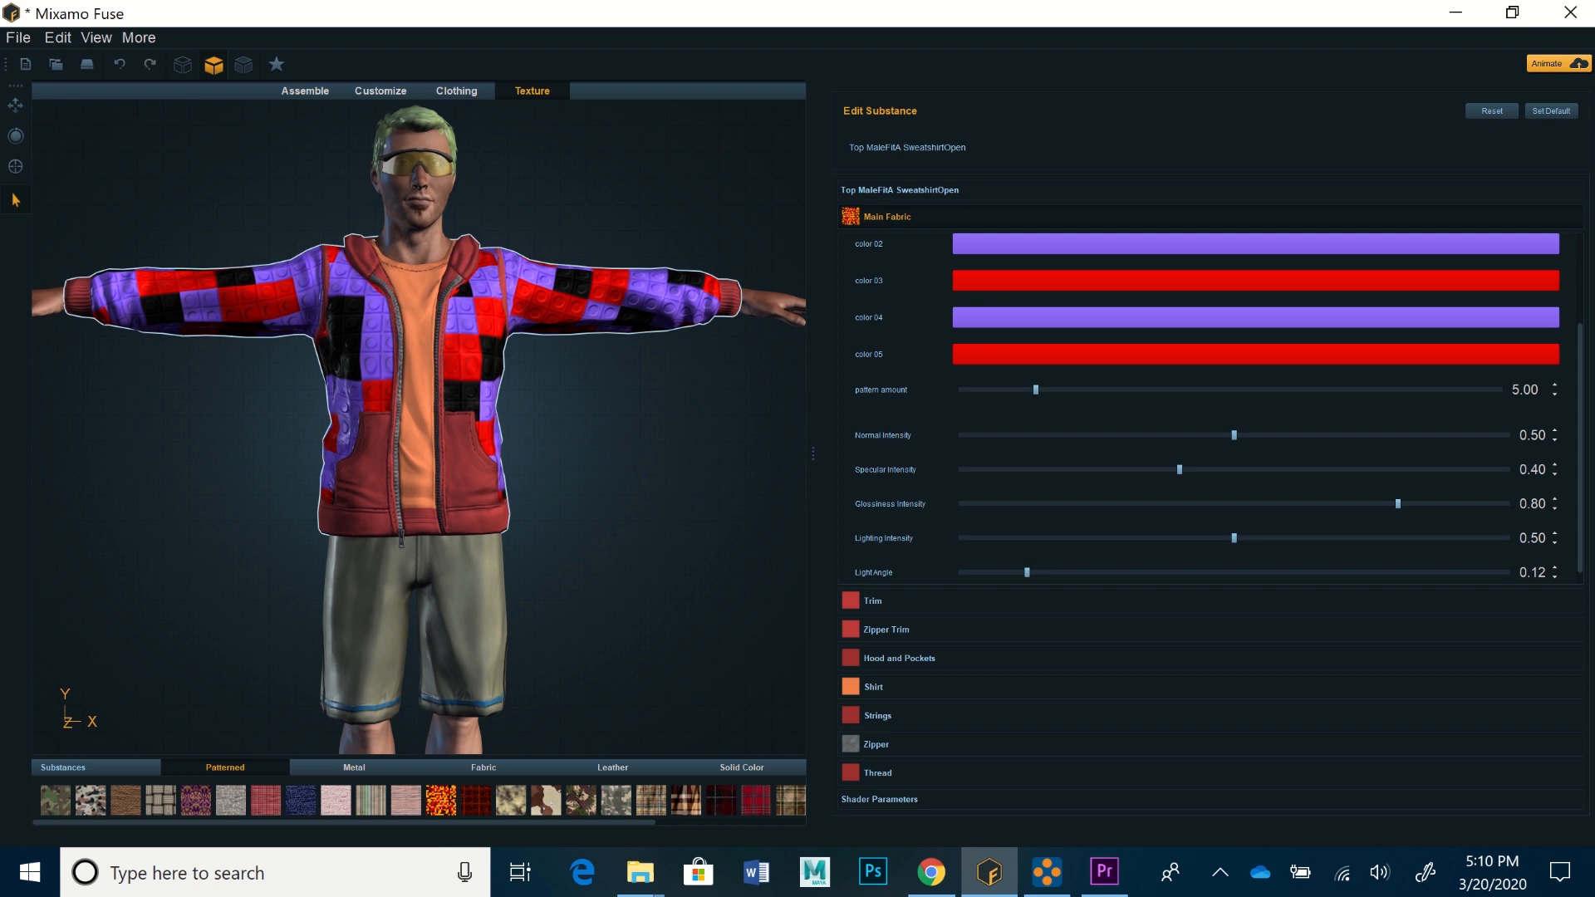
Apply the Lego Pattern material to the sweatshirt's Hood and Pockets
left_click(898, 657)
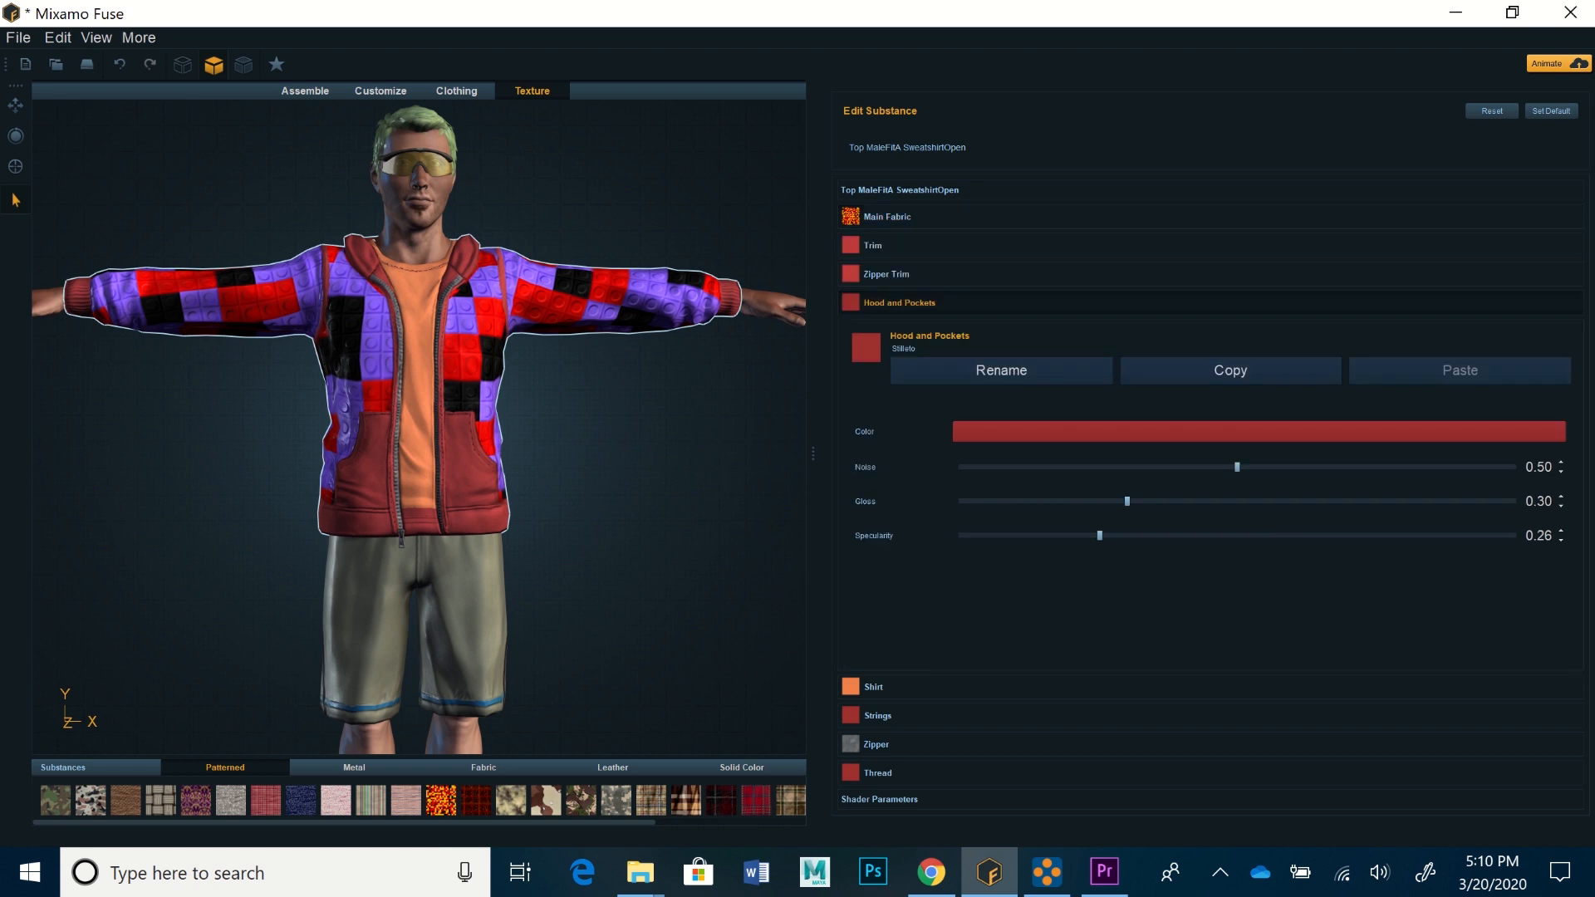
left_click(441, 800)
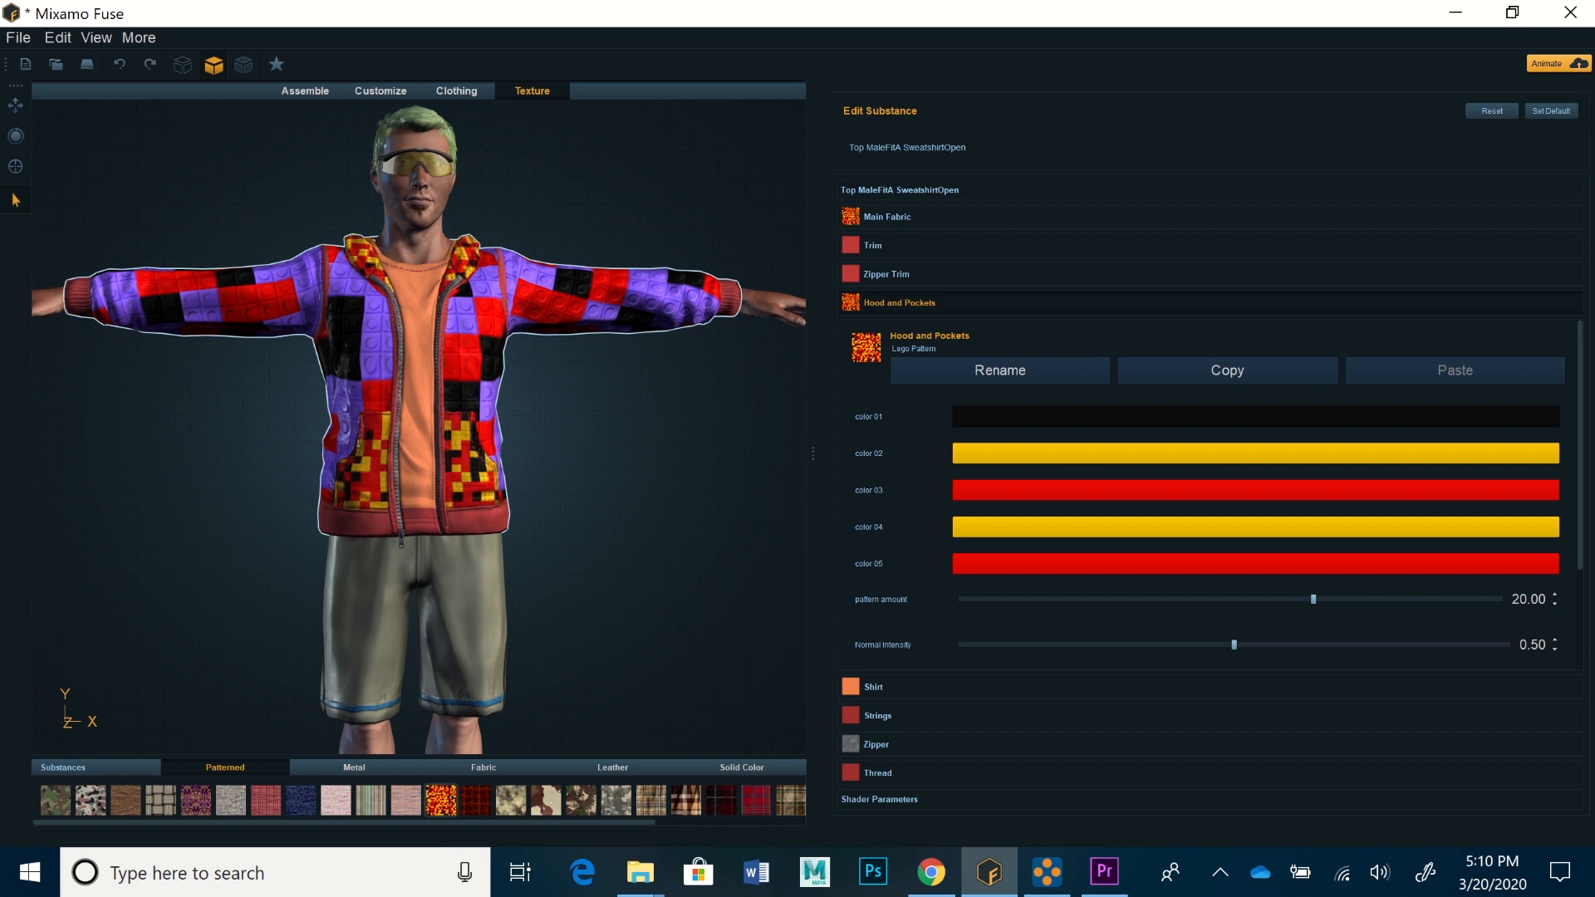
Set color 02 and color 04 of the sweatshirt's Hood and Pockets to the saved custom violet (RGB 138, 102, 255)
left_click(1005, 453)
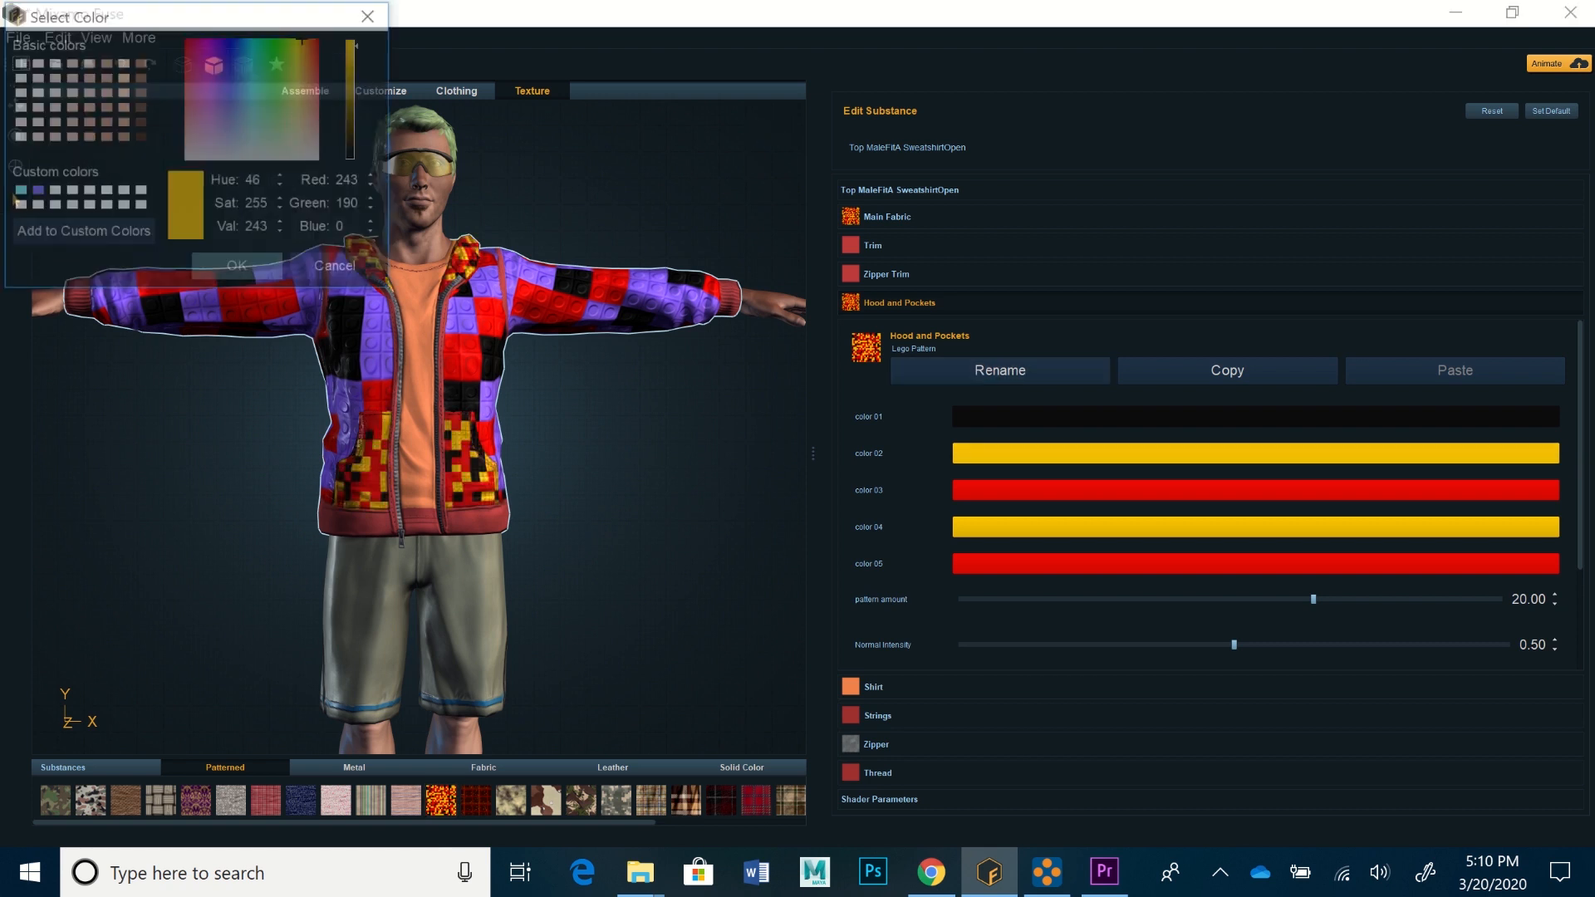
left_click(35, 191)
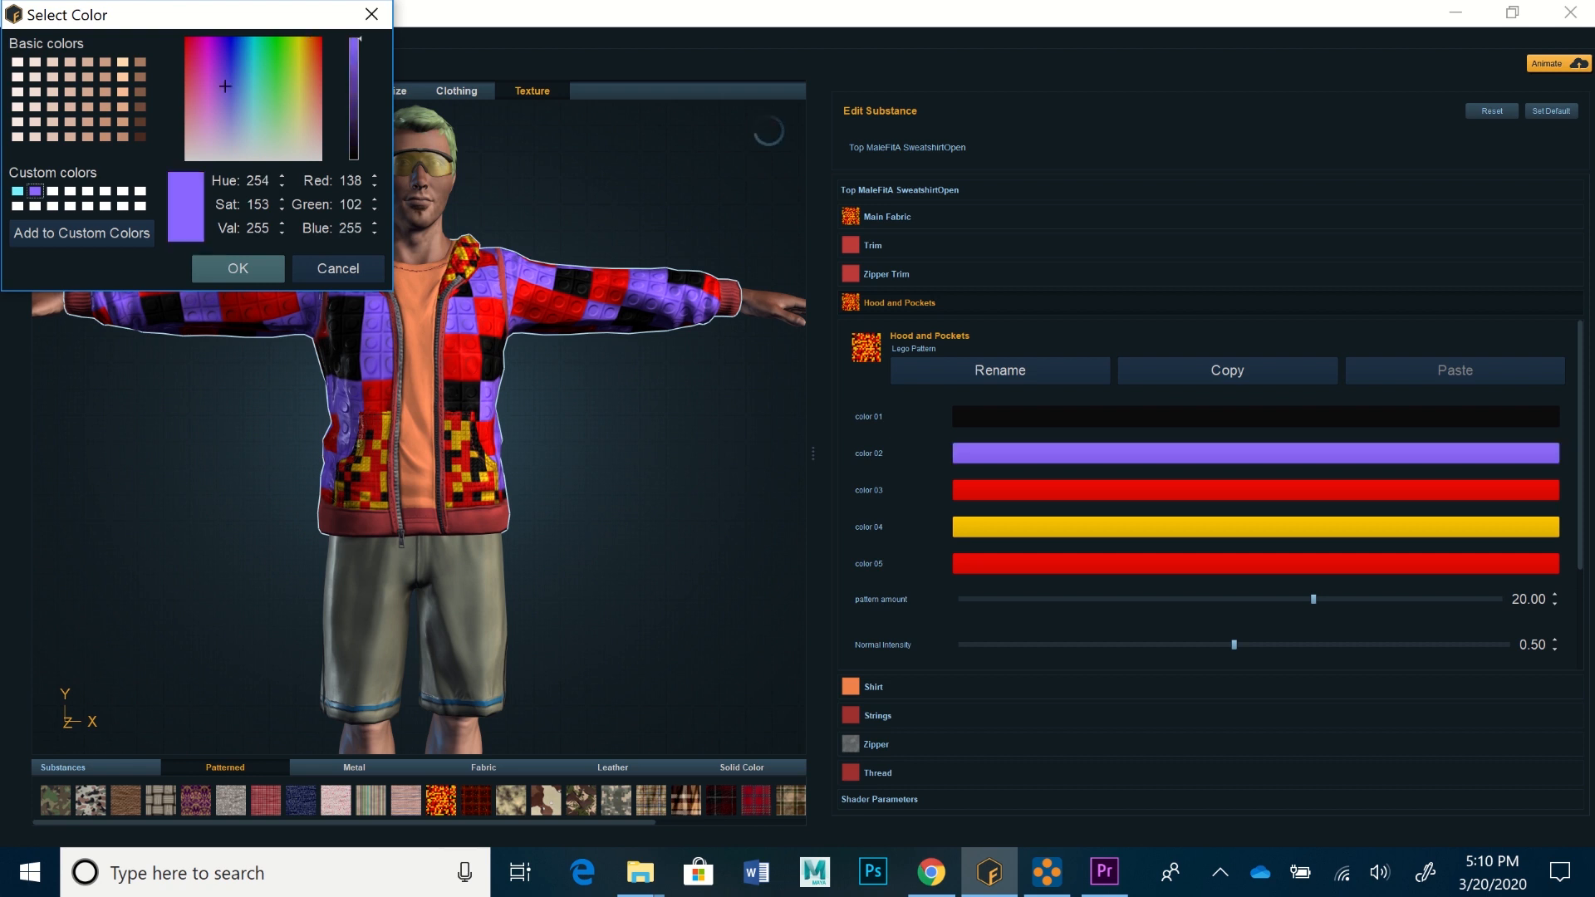
left_click(238, 269)
left_click(1005, 527)
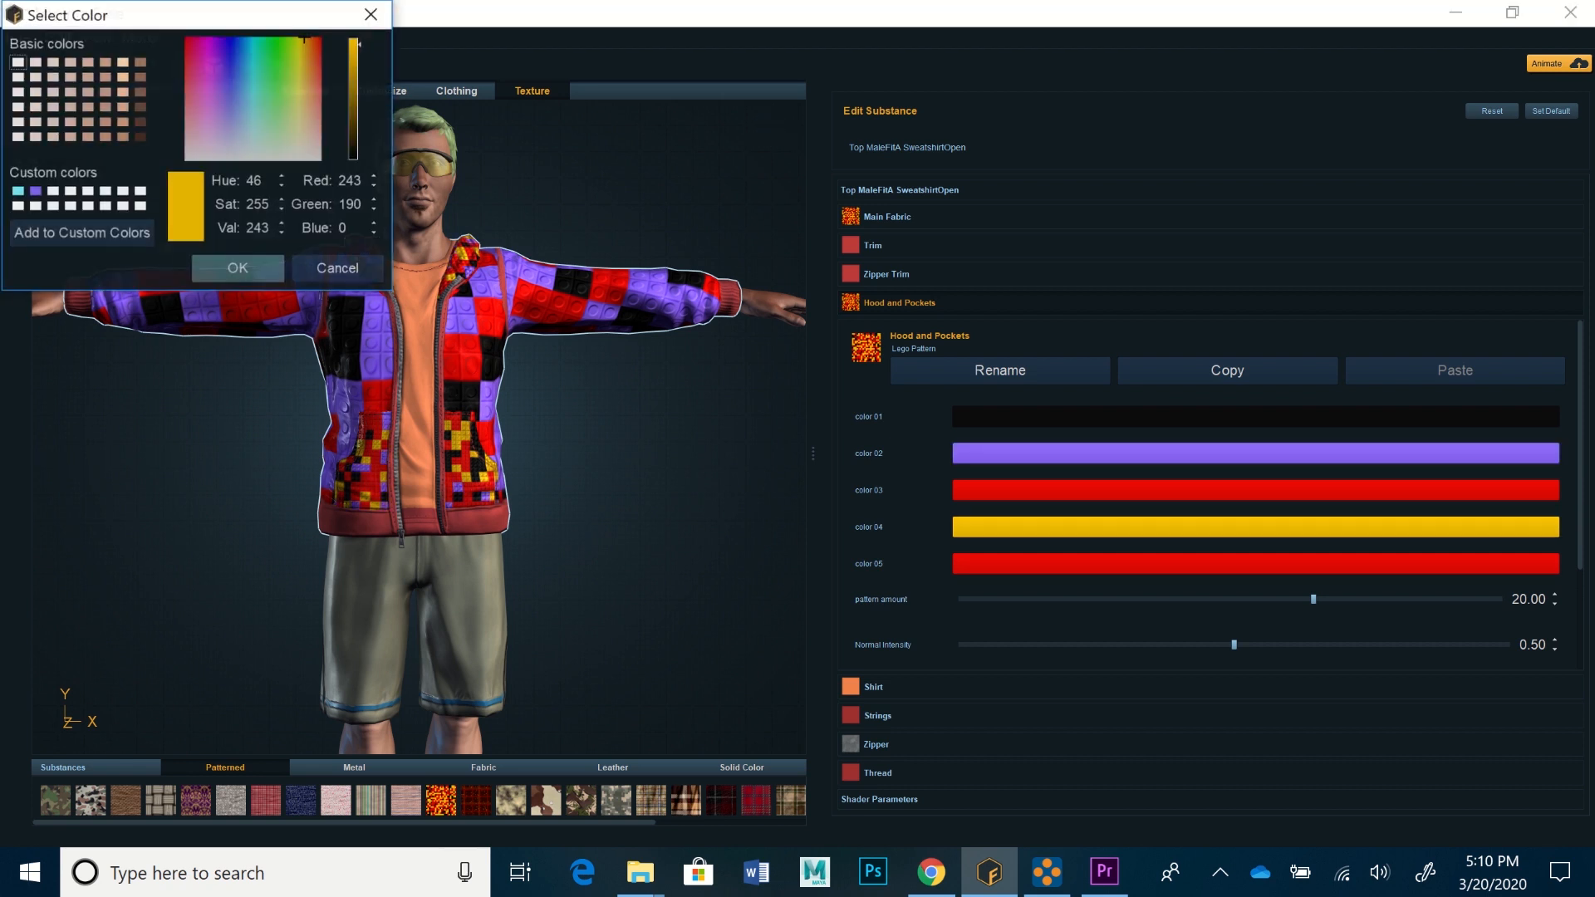
left_click(35, 191)
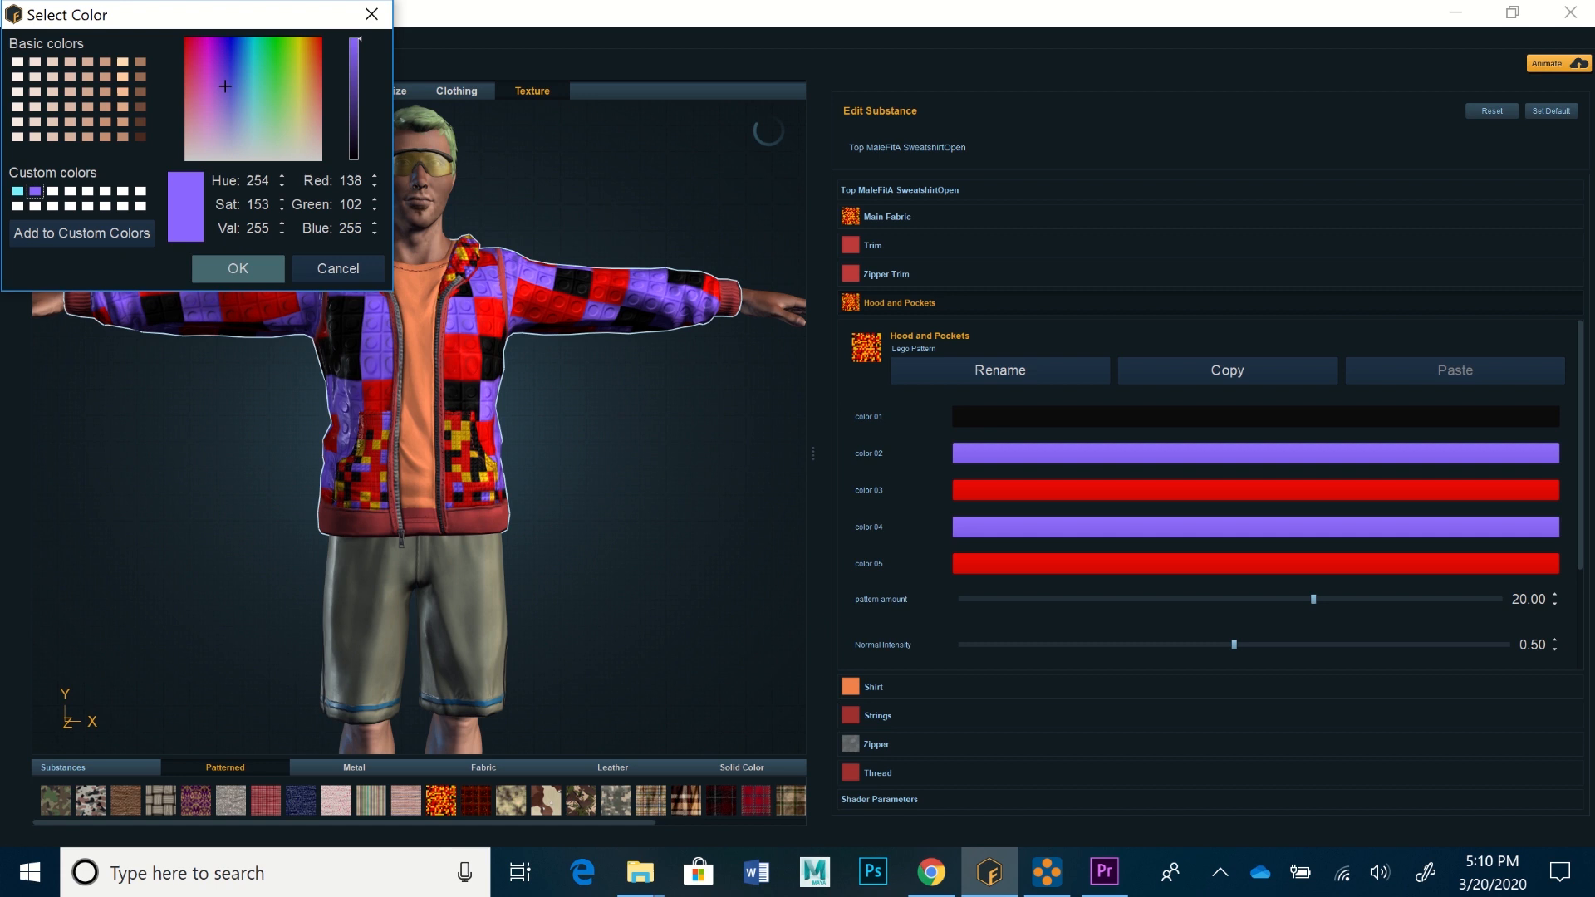
left_click(239, 269)
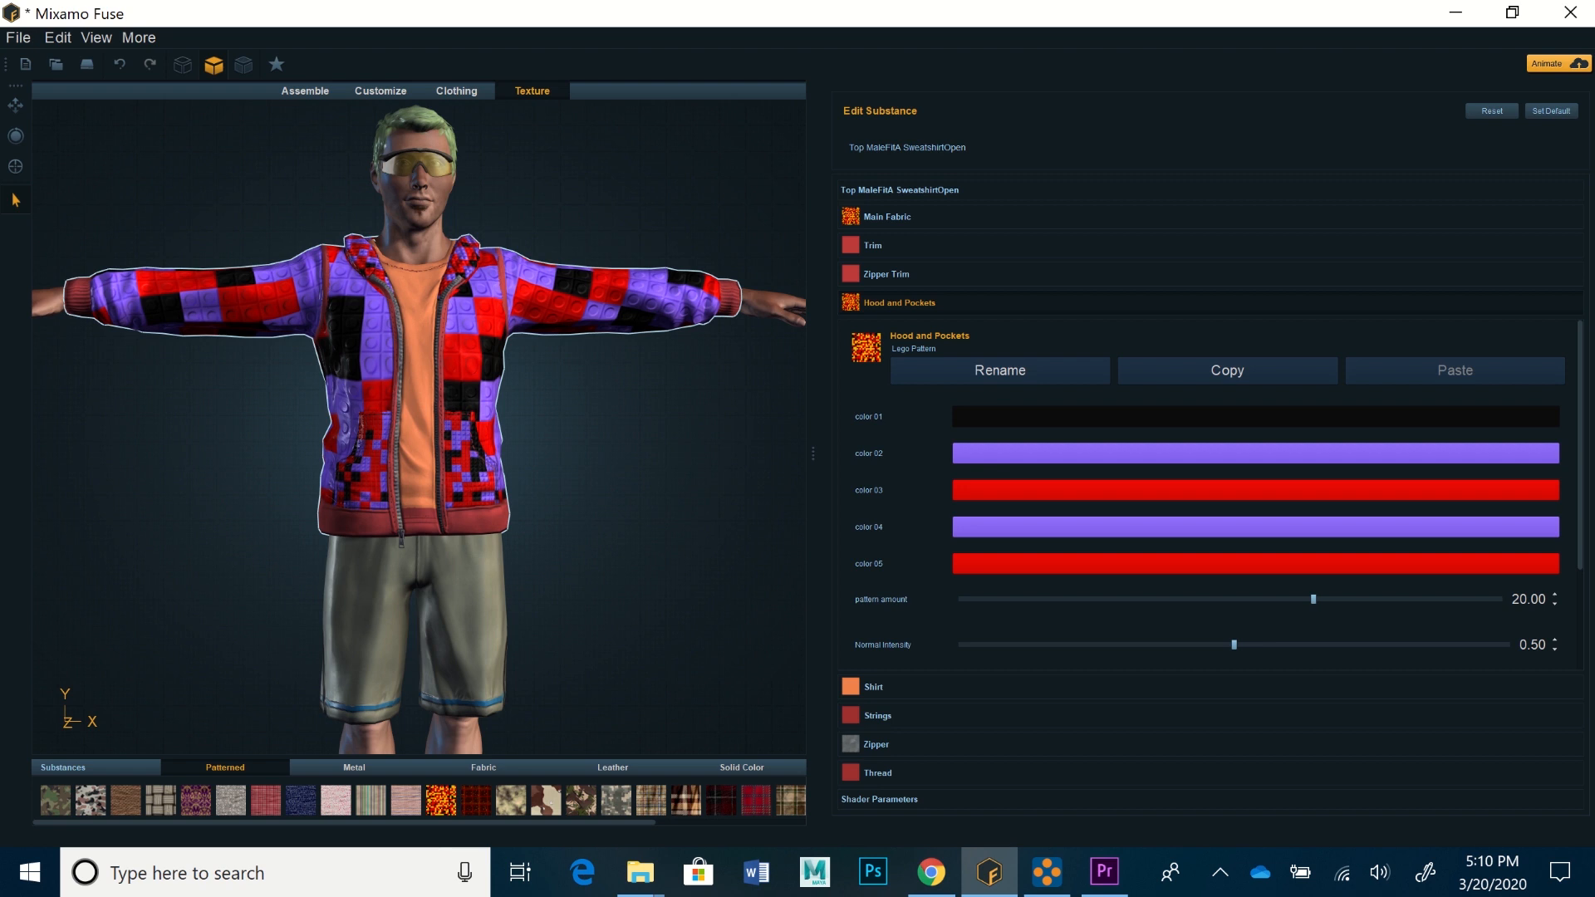
Apply the Snake Skin leather material to the Main Fabric of the workout shorts
left_click(455, 619)
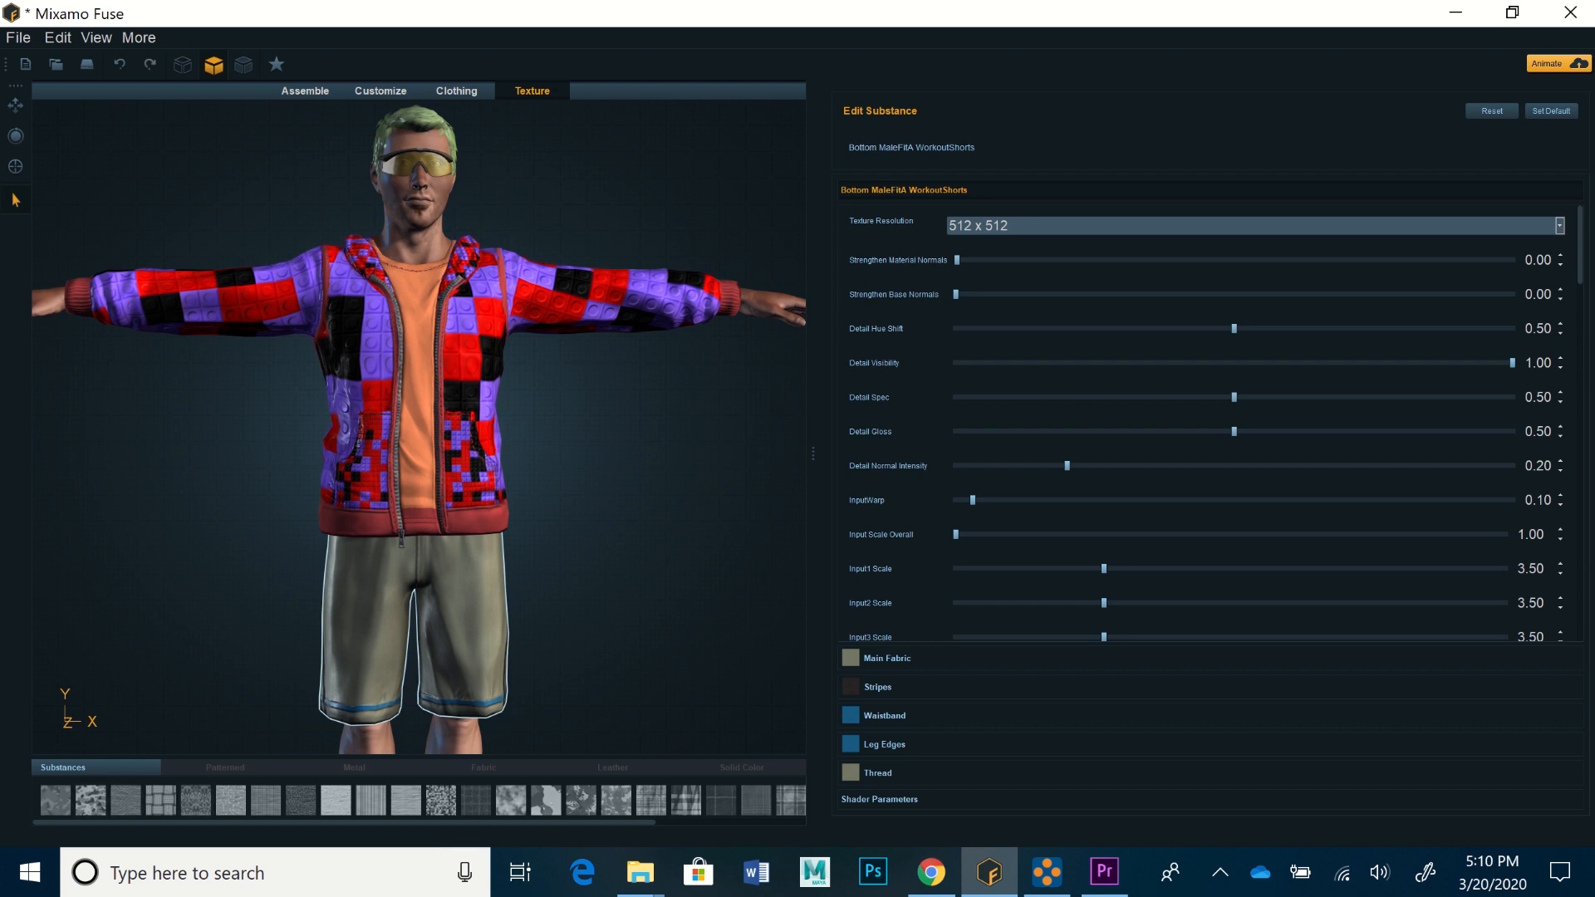
left_click(887, 658)
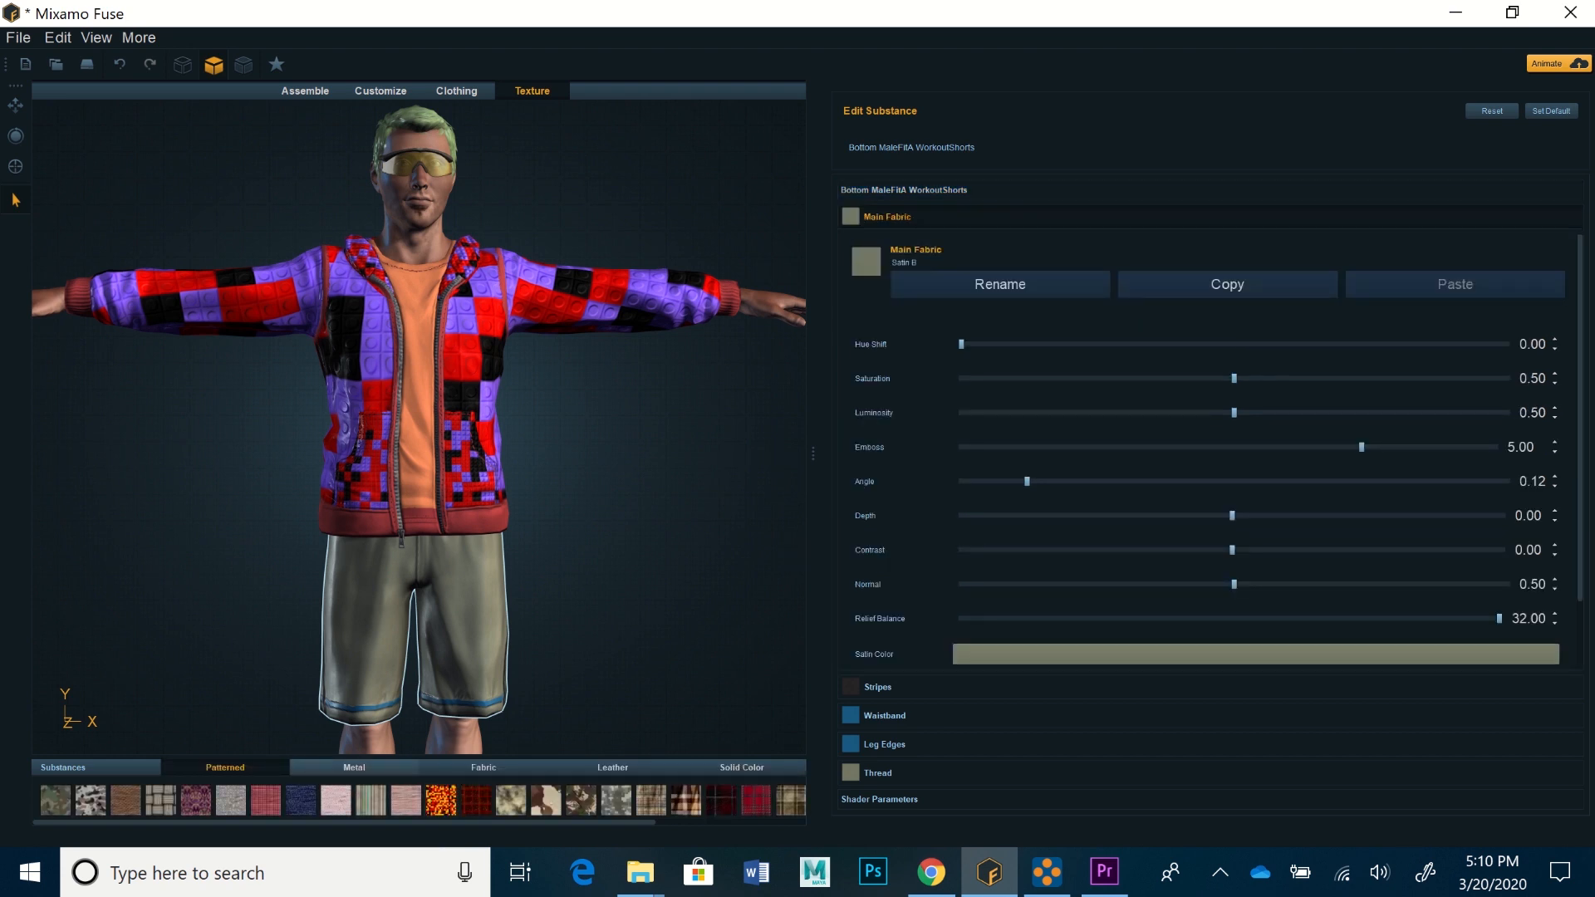
left_click(354, 767)
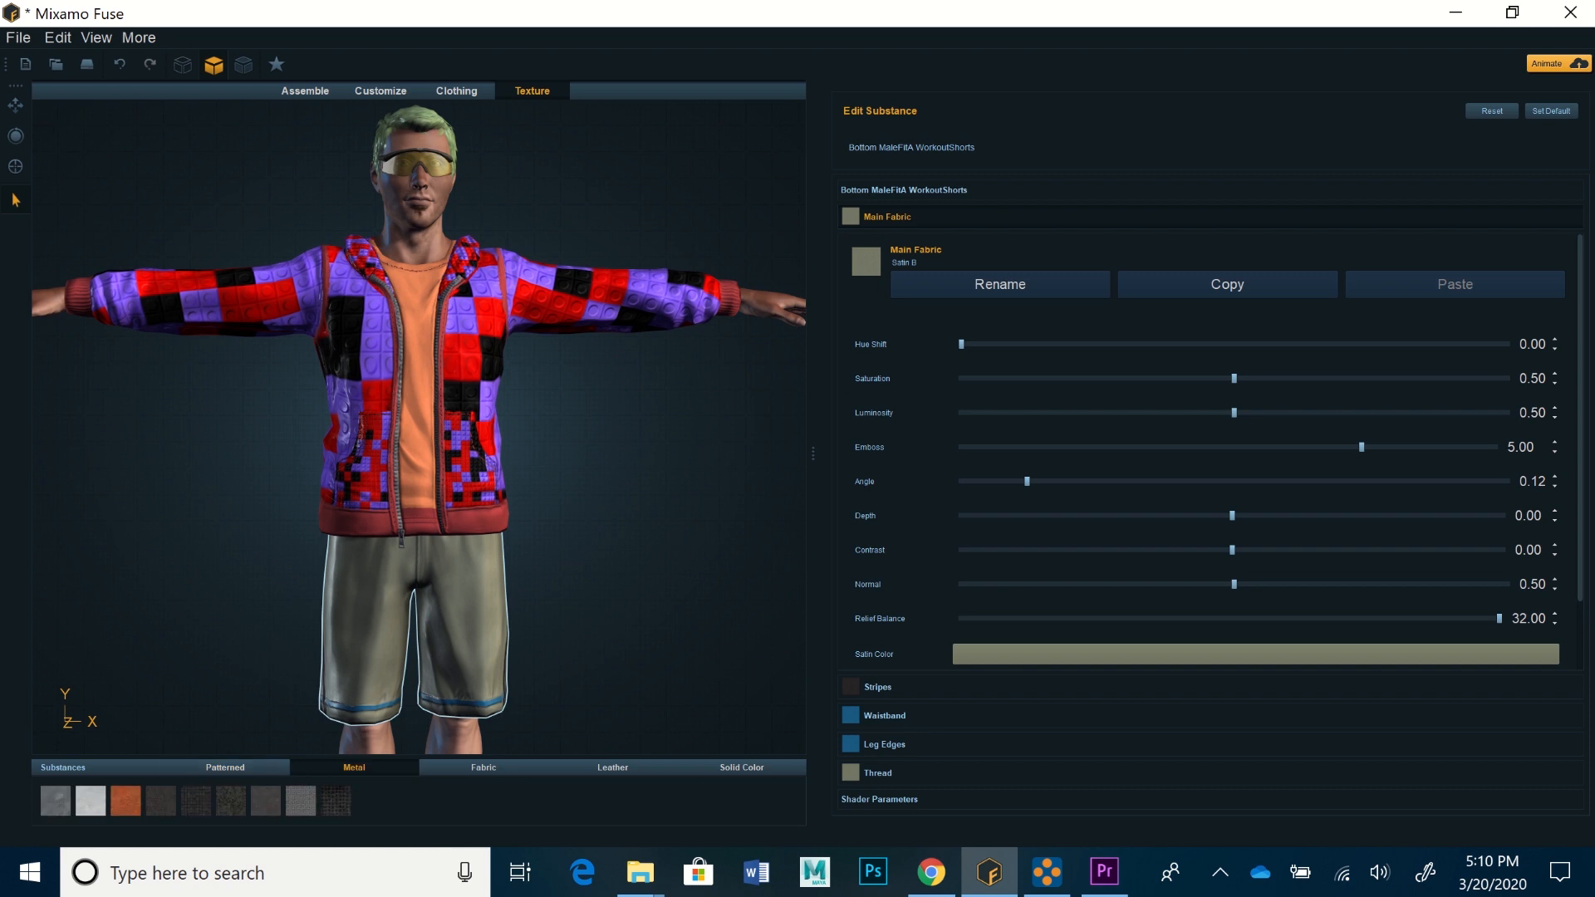
left_click(483, 767)
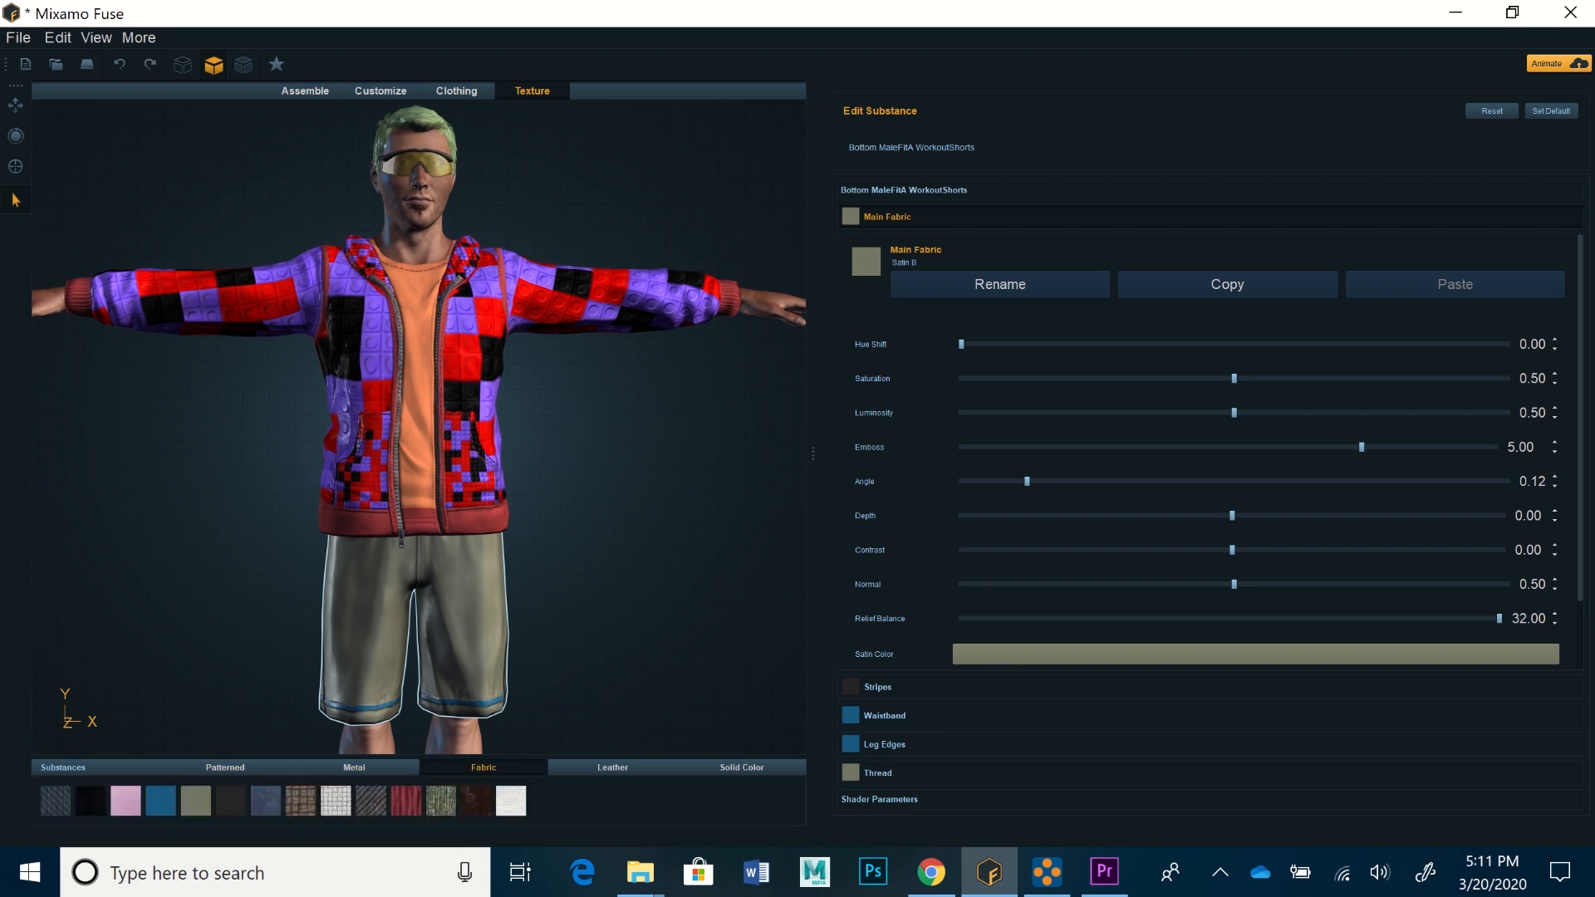
left_click(612, 767)
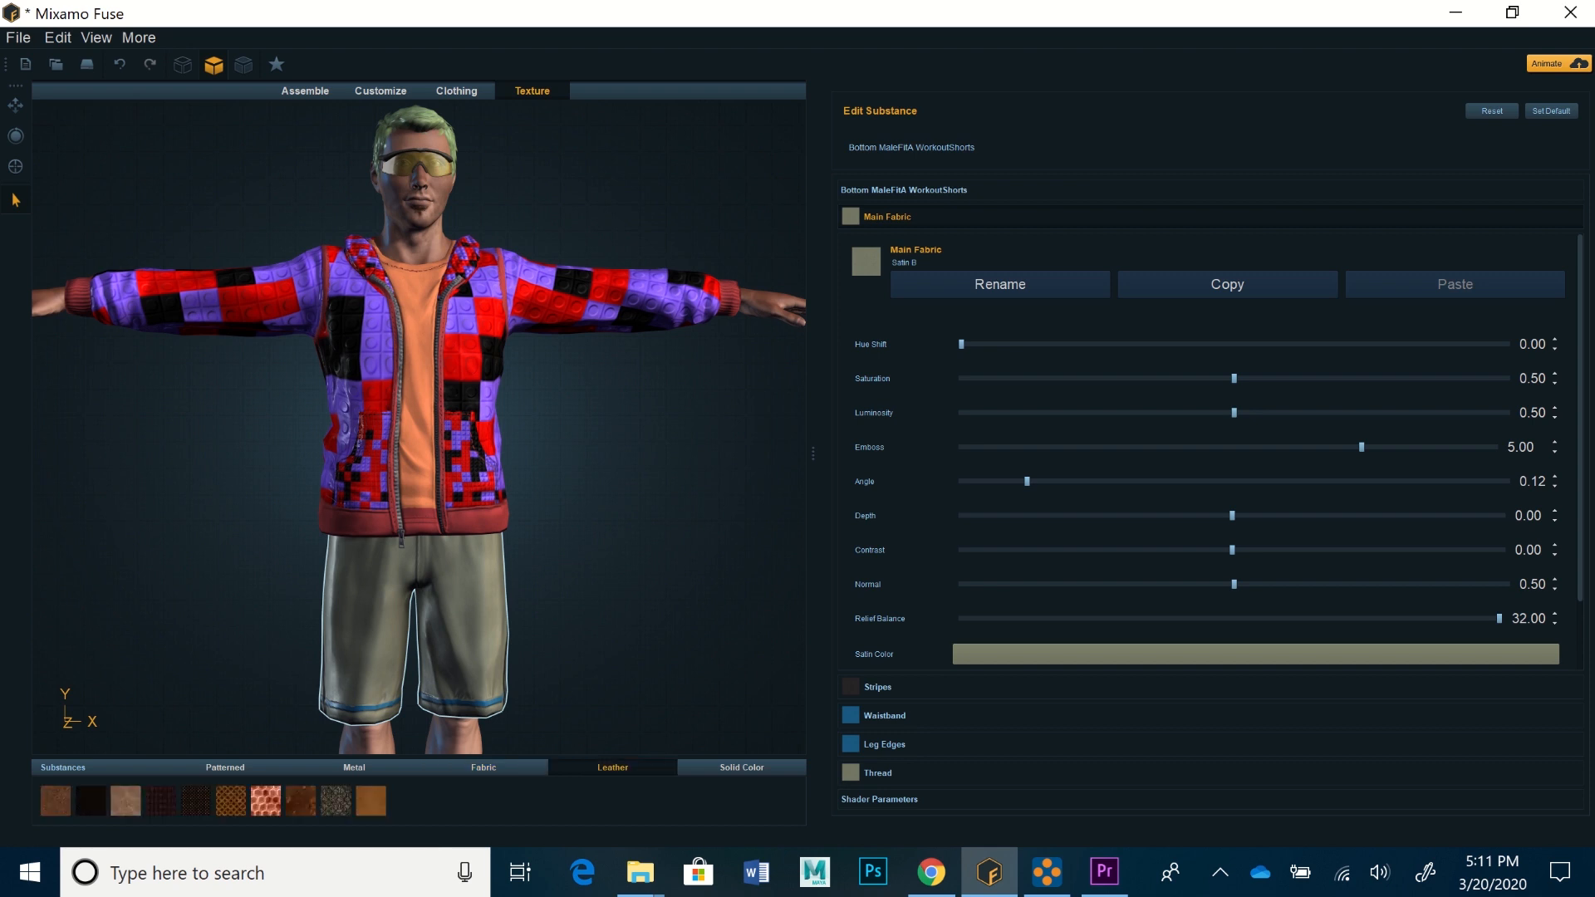
left_click(266, 800)
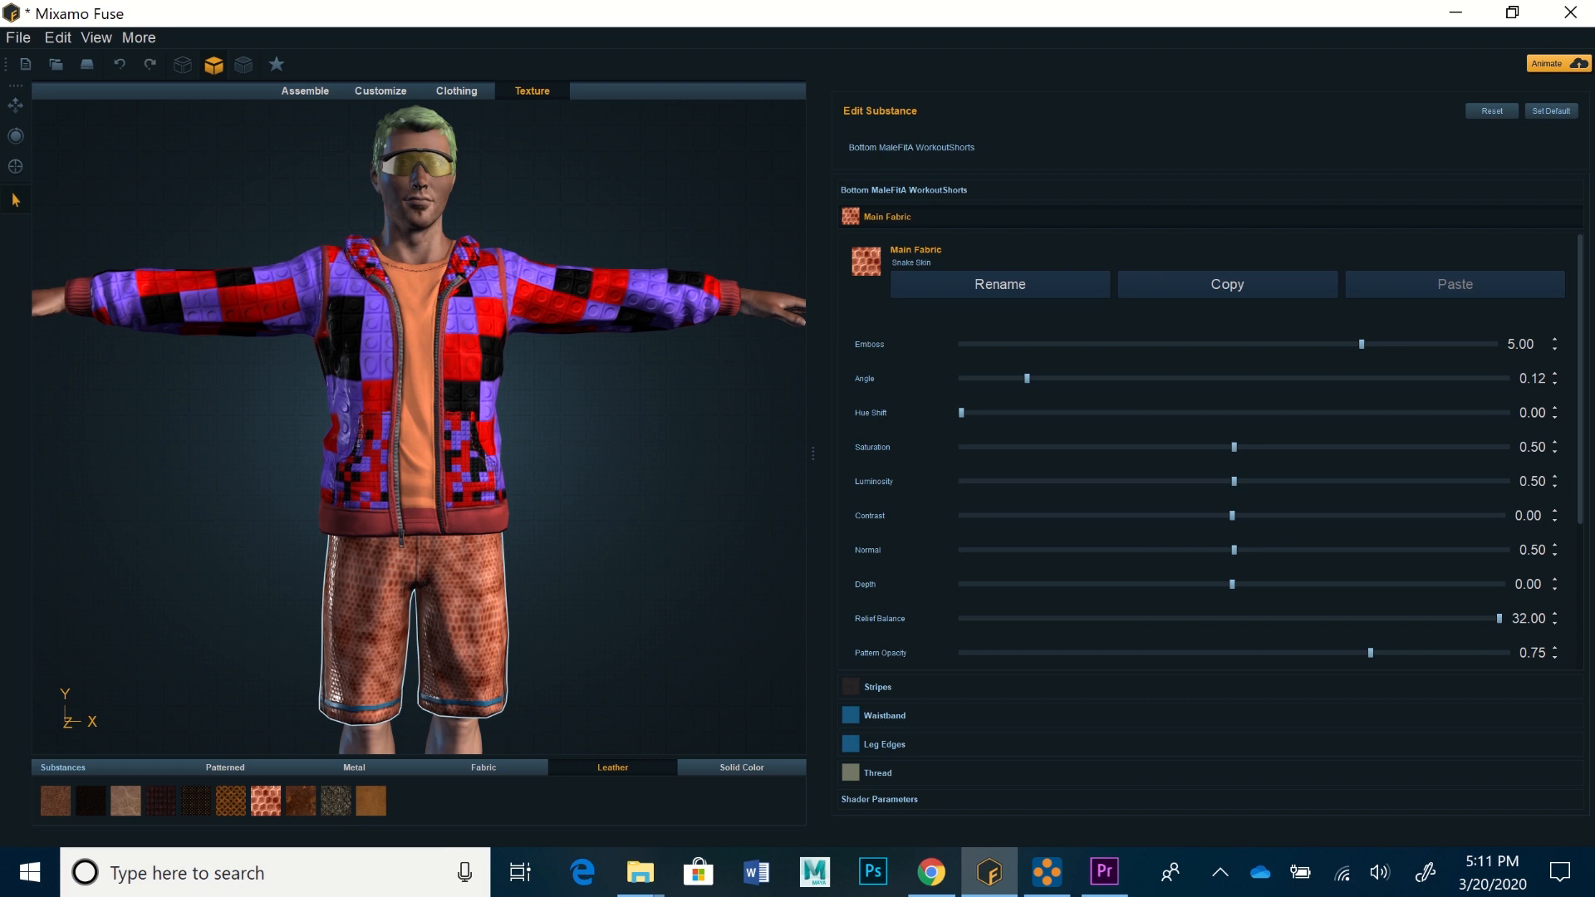
scroll(418, 427, "down", 3)
middle_click_drag(418, 427, 419, 334)
mouse_move(418, 427)
right_mouse_down()
mouse_move(366, 448)
mouse_move(422, 447)
right_mouse_up()
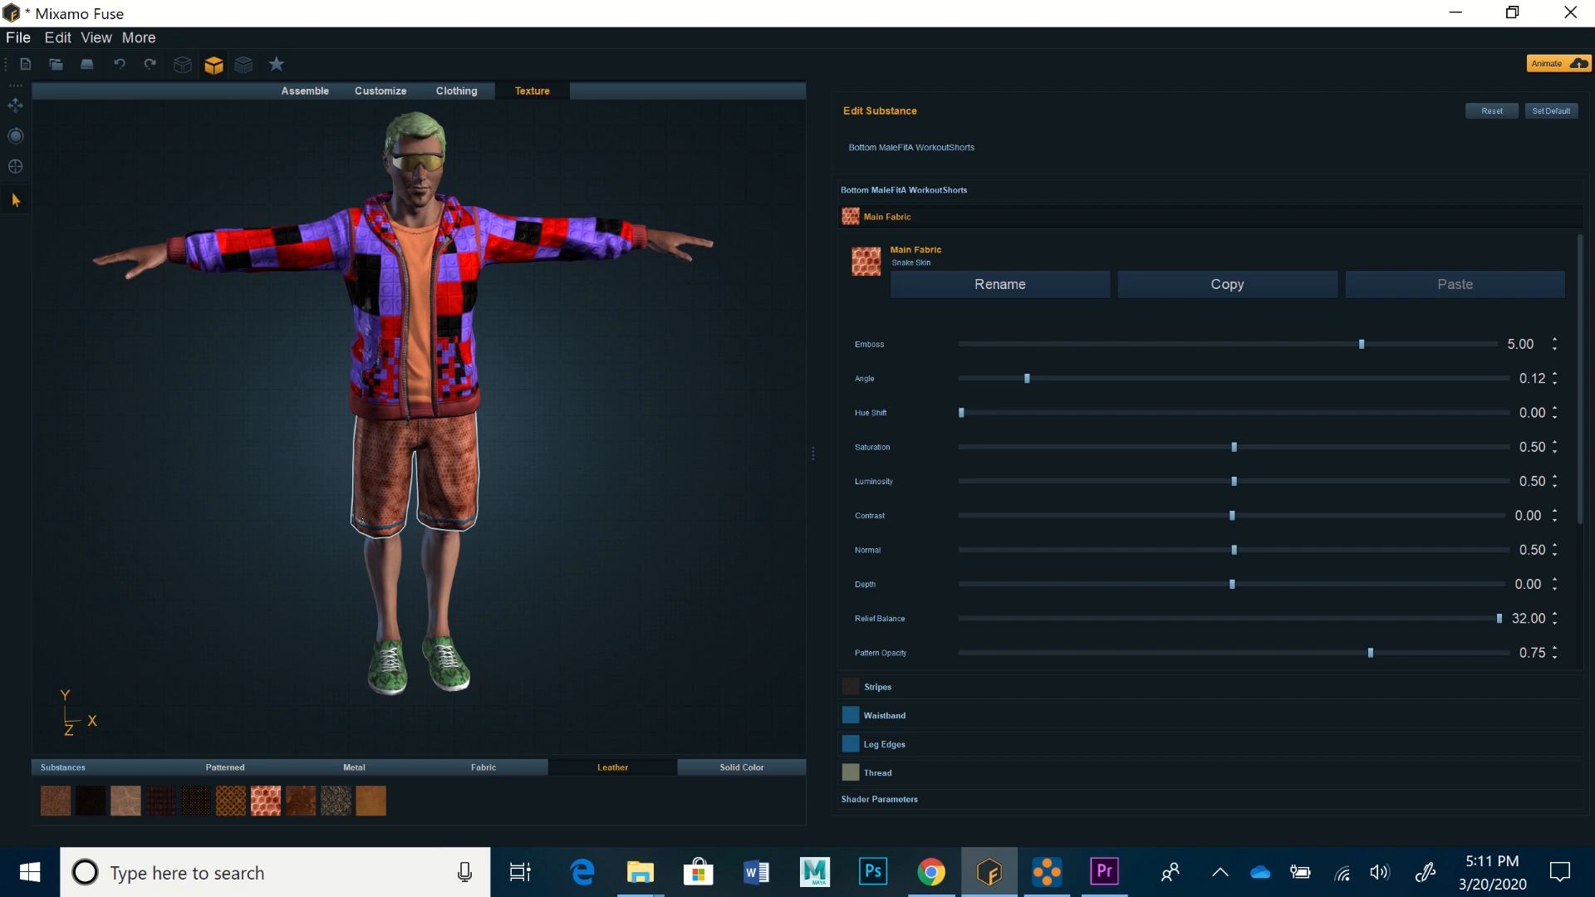
Save the character as a Fuse assembly file named SurferDude2 in the FuseDemo folder
left_click(19, 38)
left_click(43, 161)
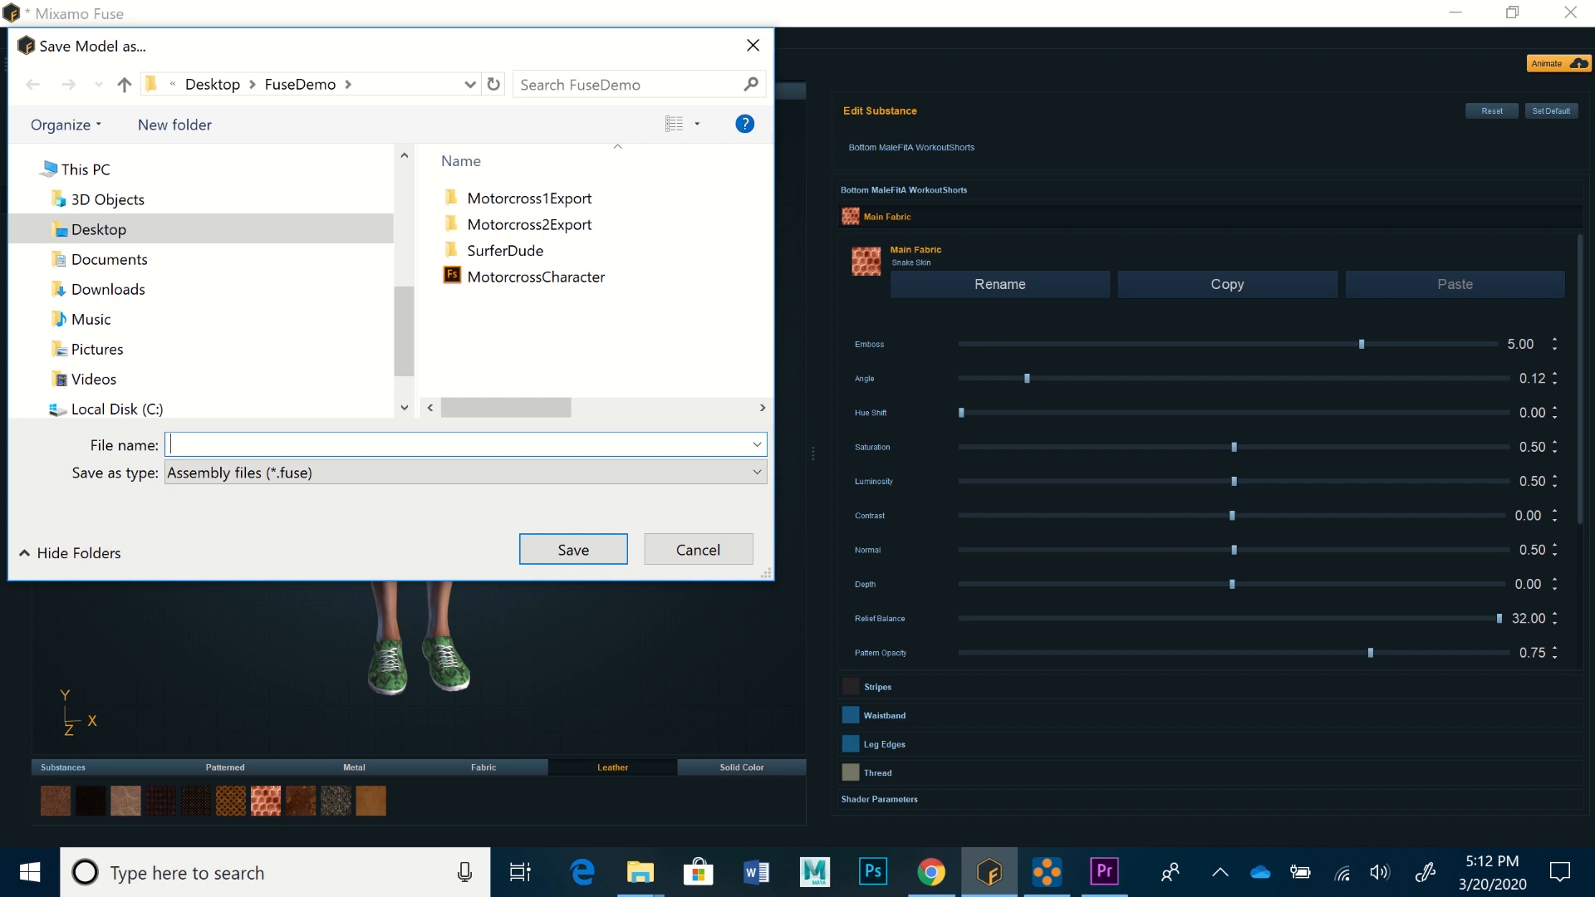
type("Sur")
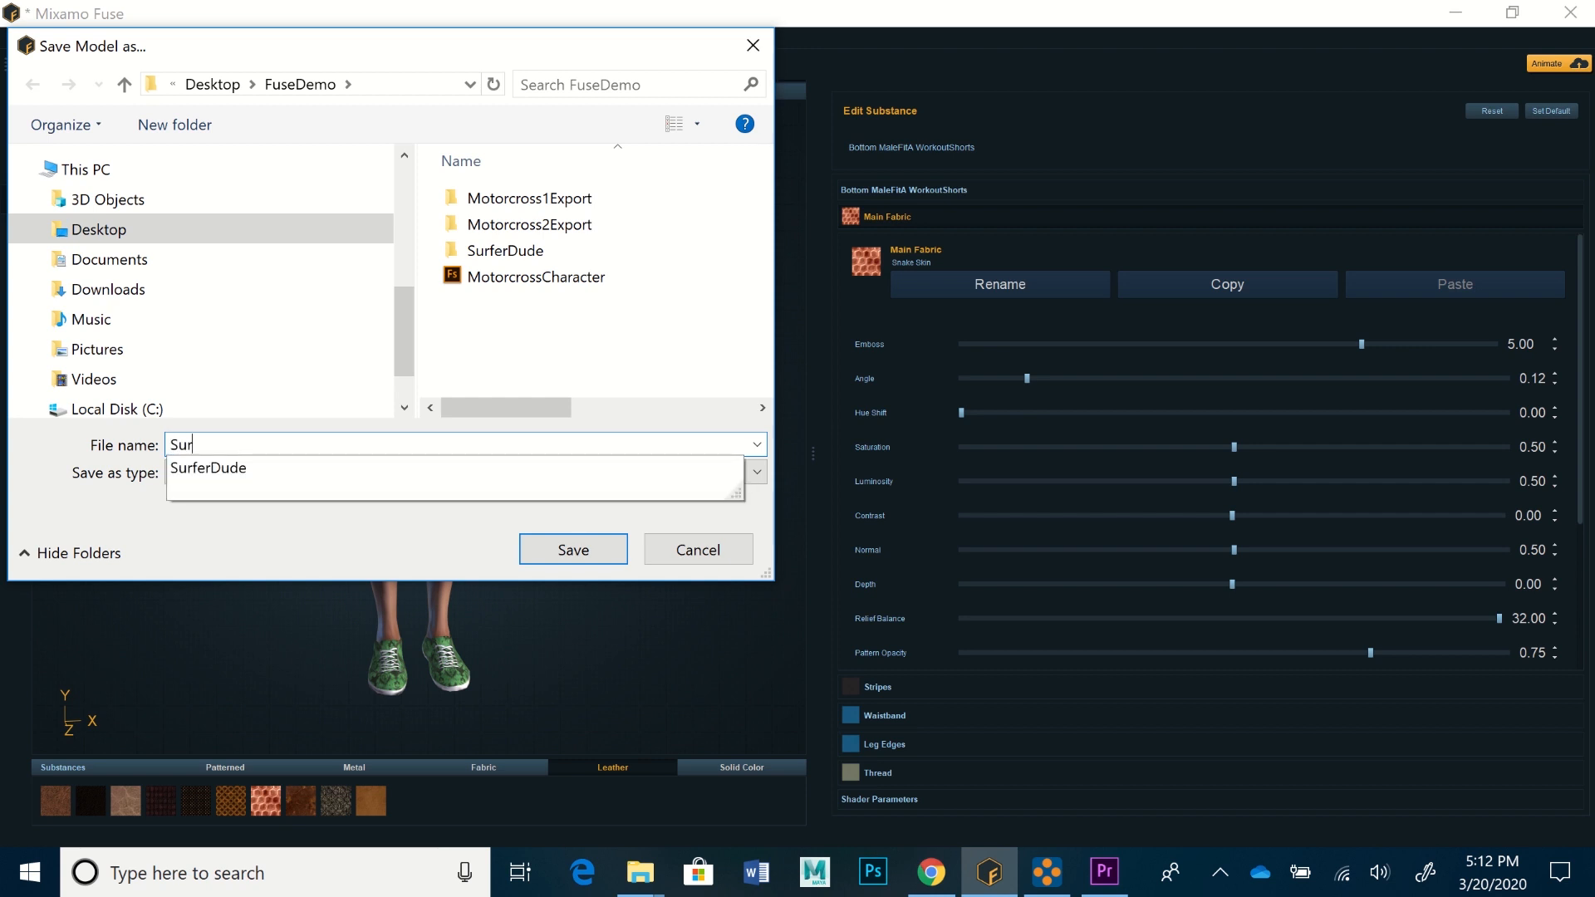
type("ferDude")
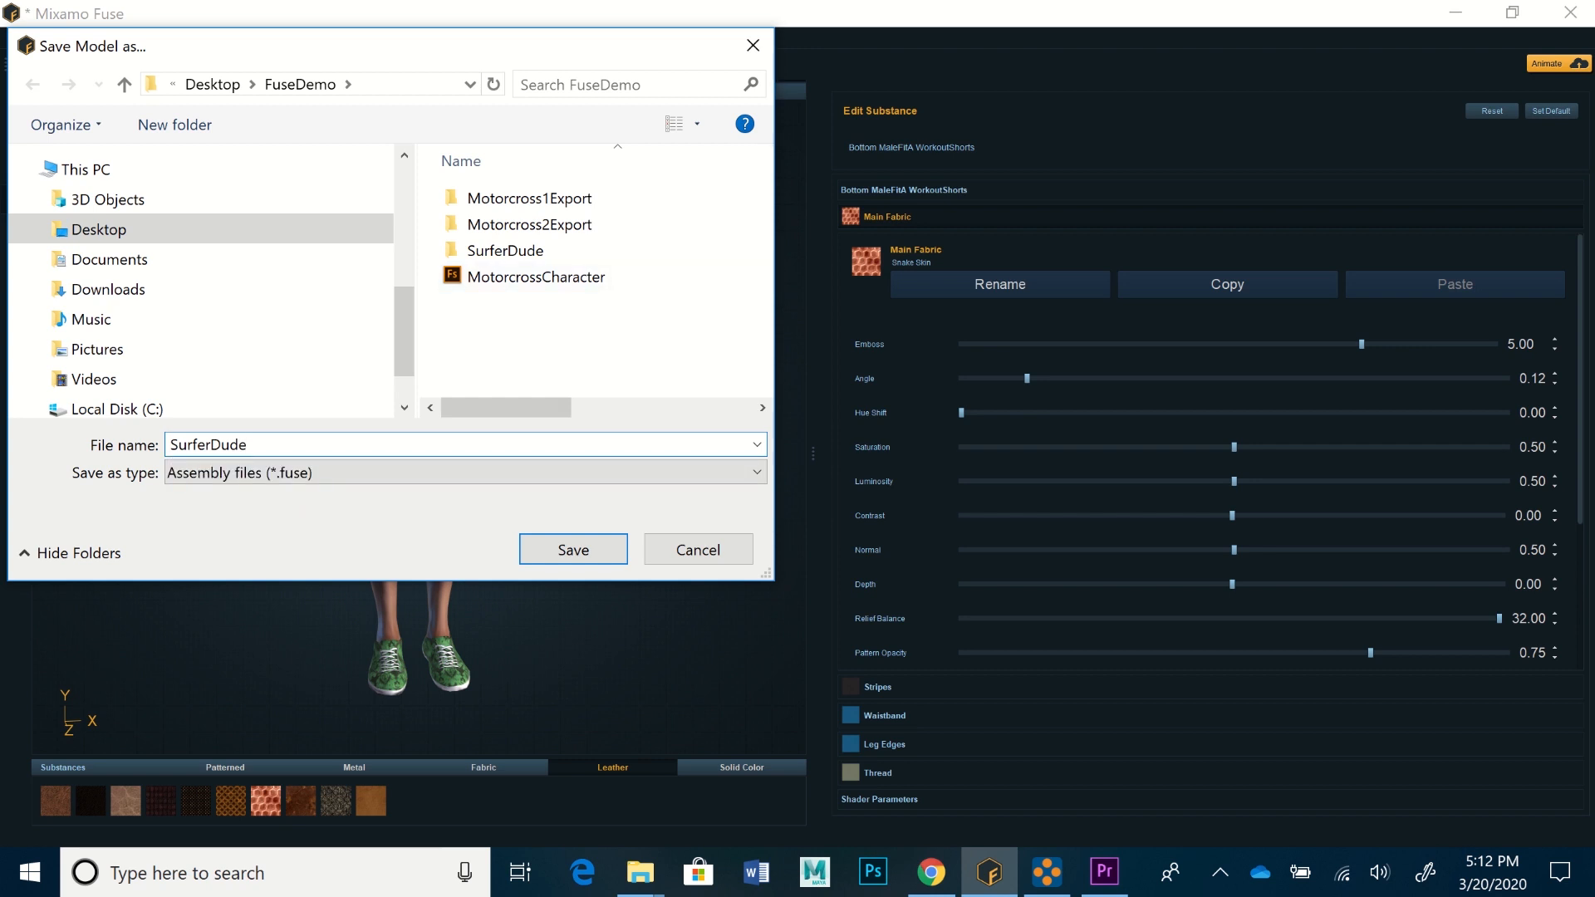
type("2")
key("Return")
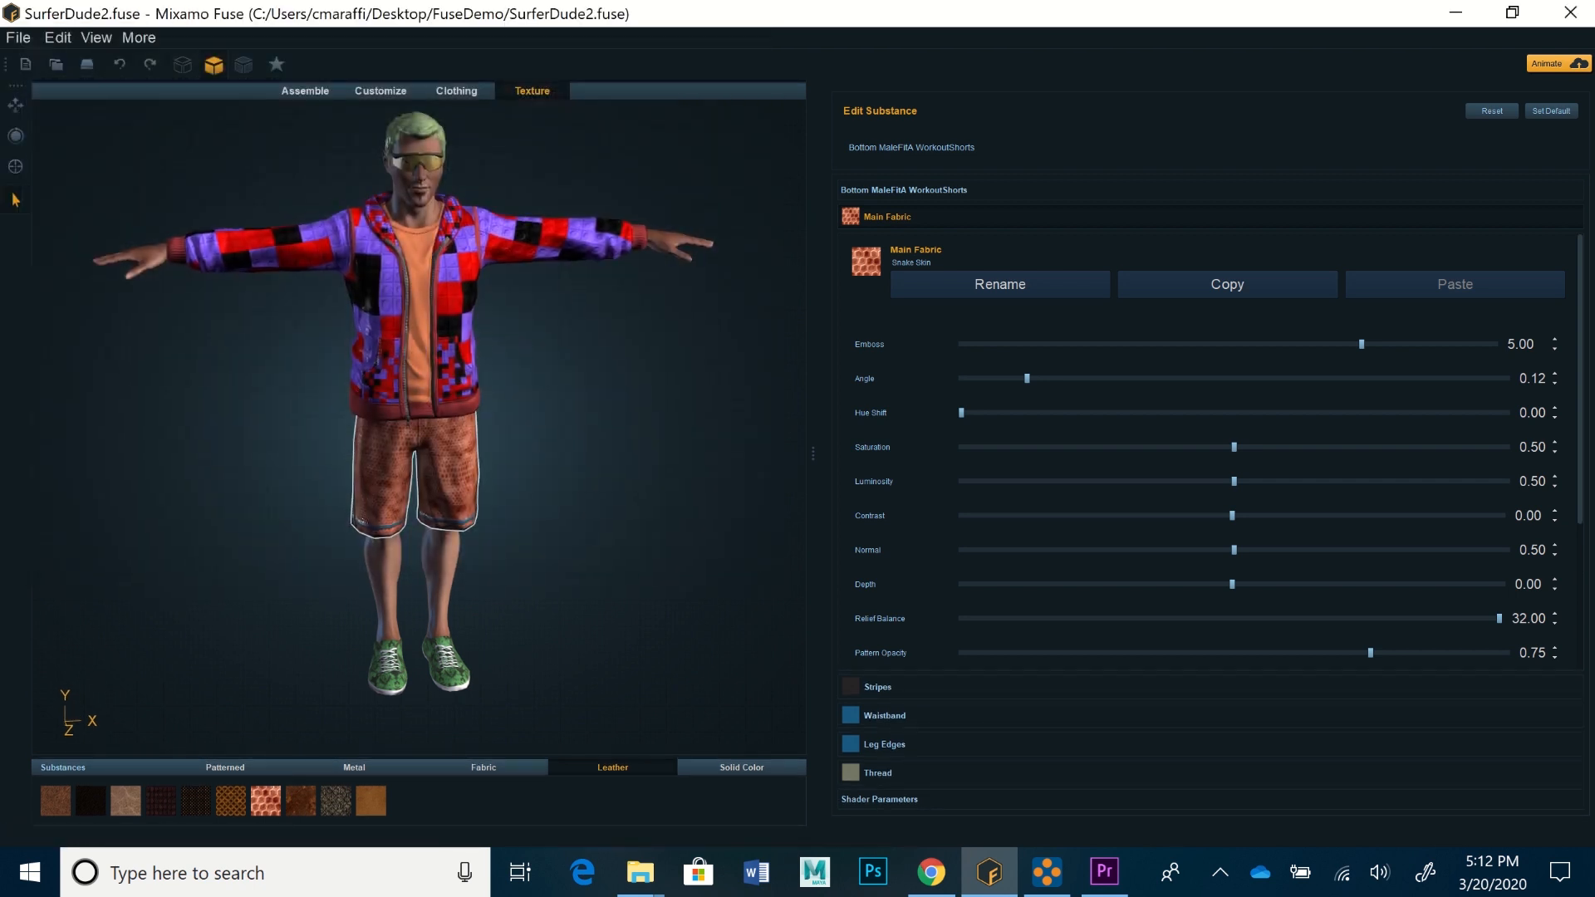
Export the character as an OBJ file named SuferDude2 in the FuseDemo folder, with Pack Textures and UVs enabled
left_click(19, 38)
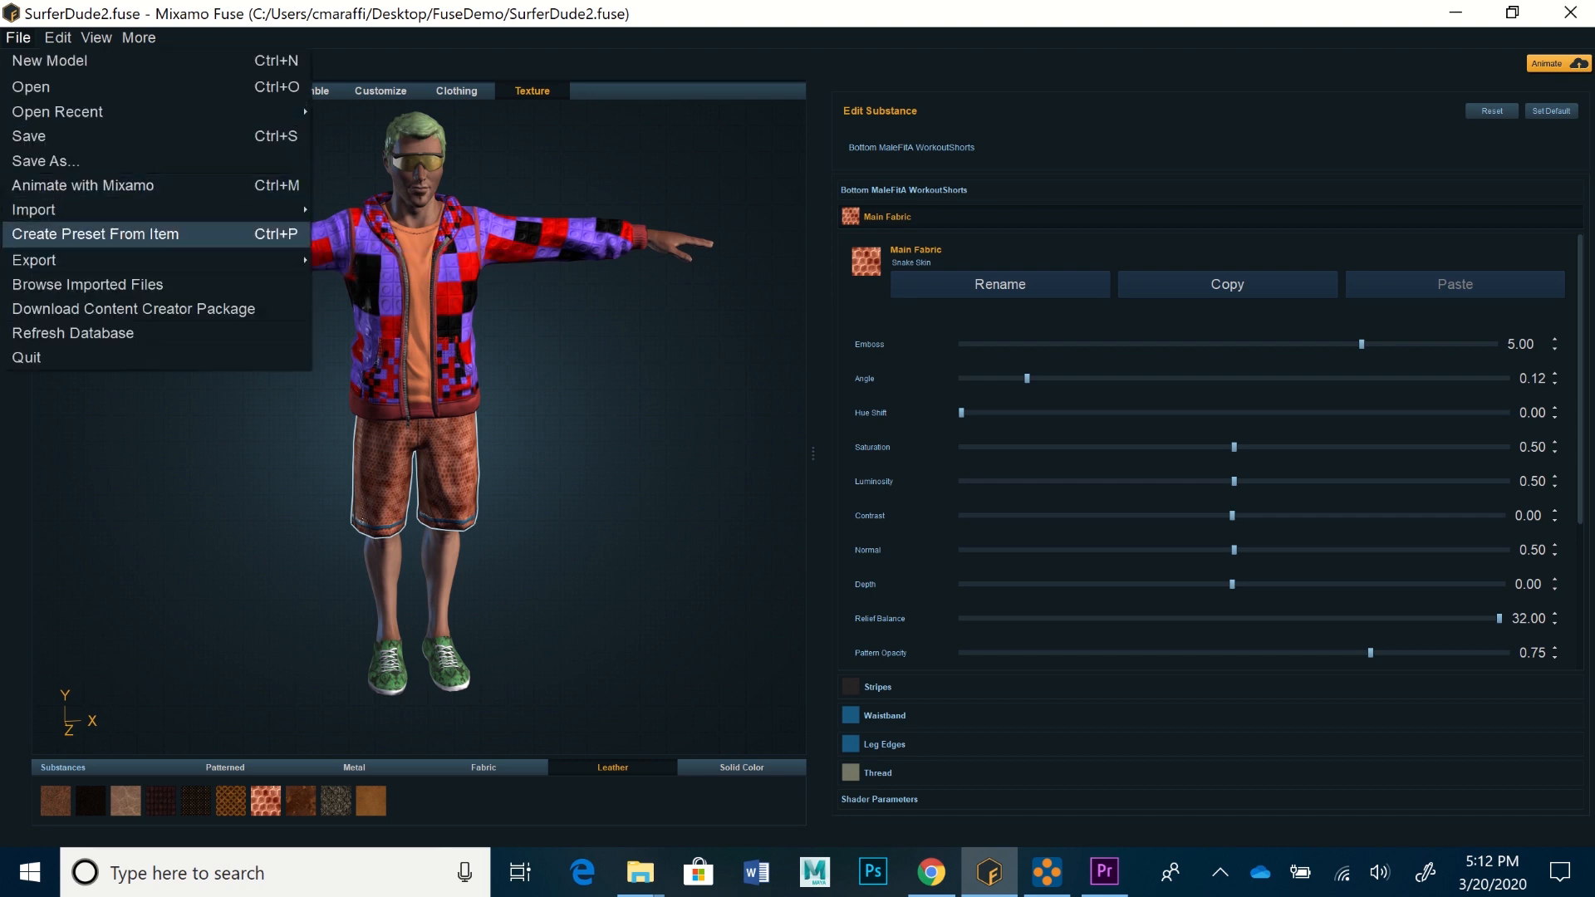
mouse_move(50, 260)
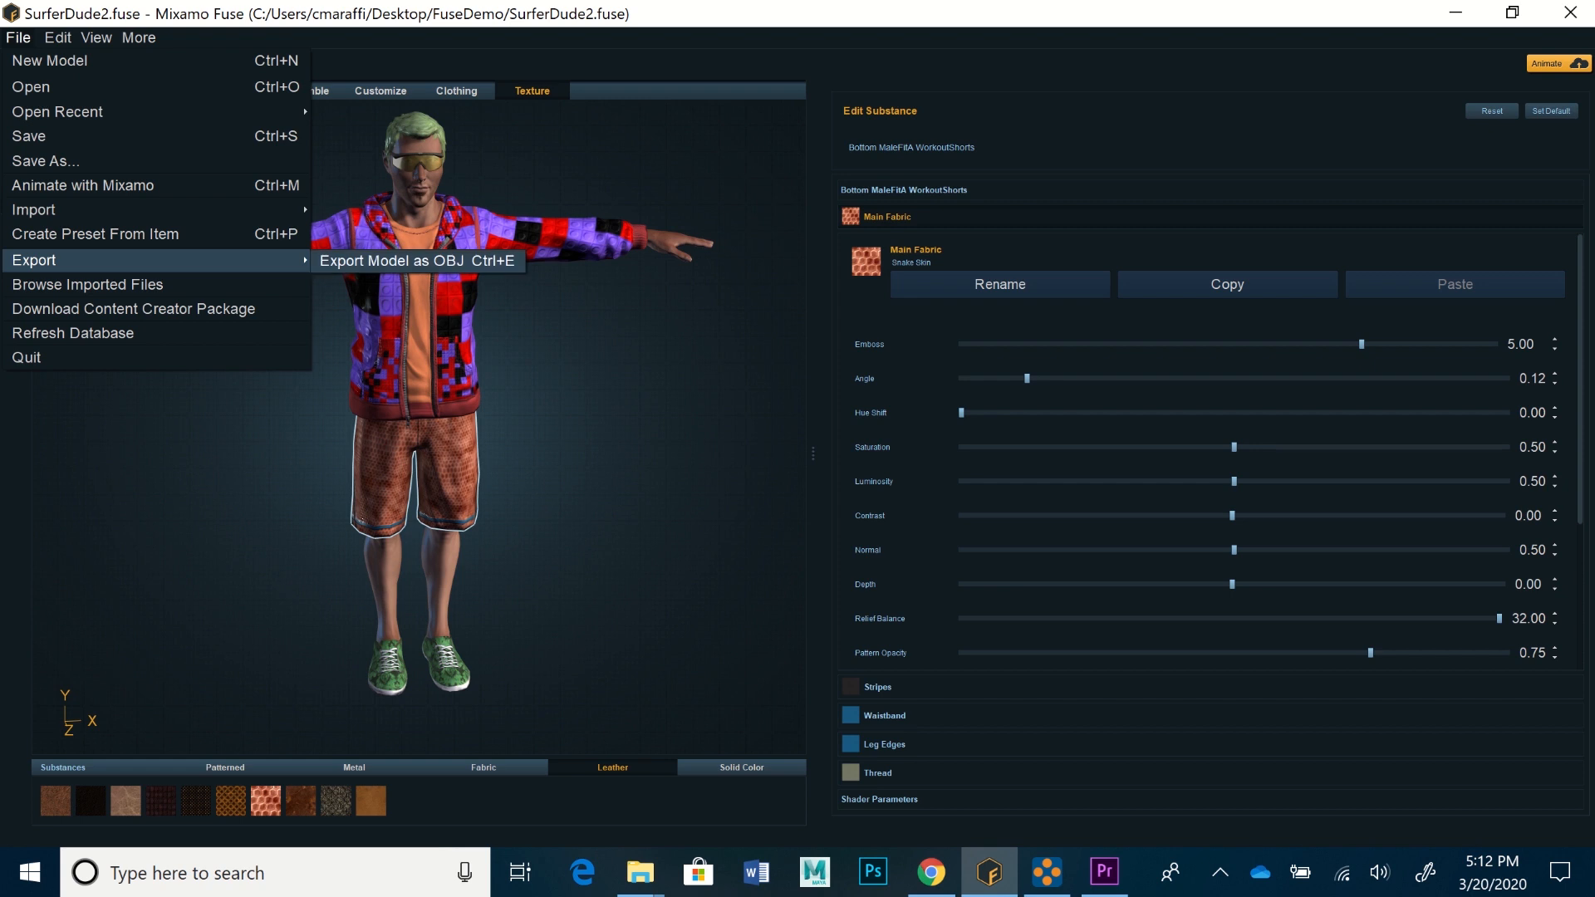
left_click(415, 260)
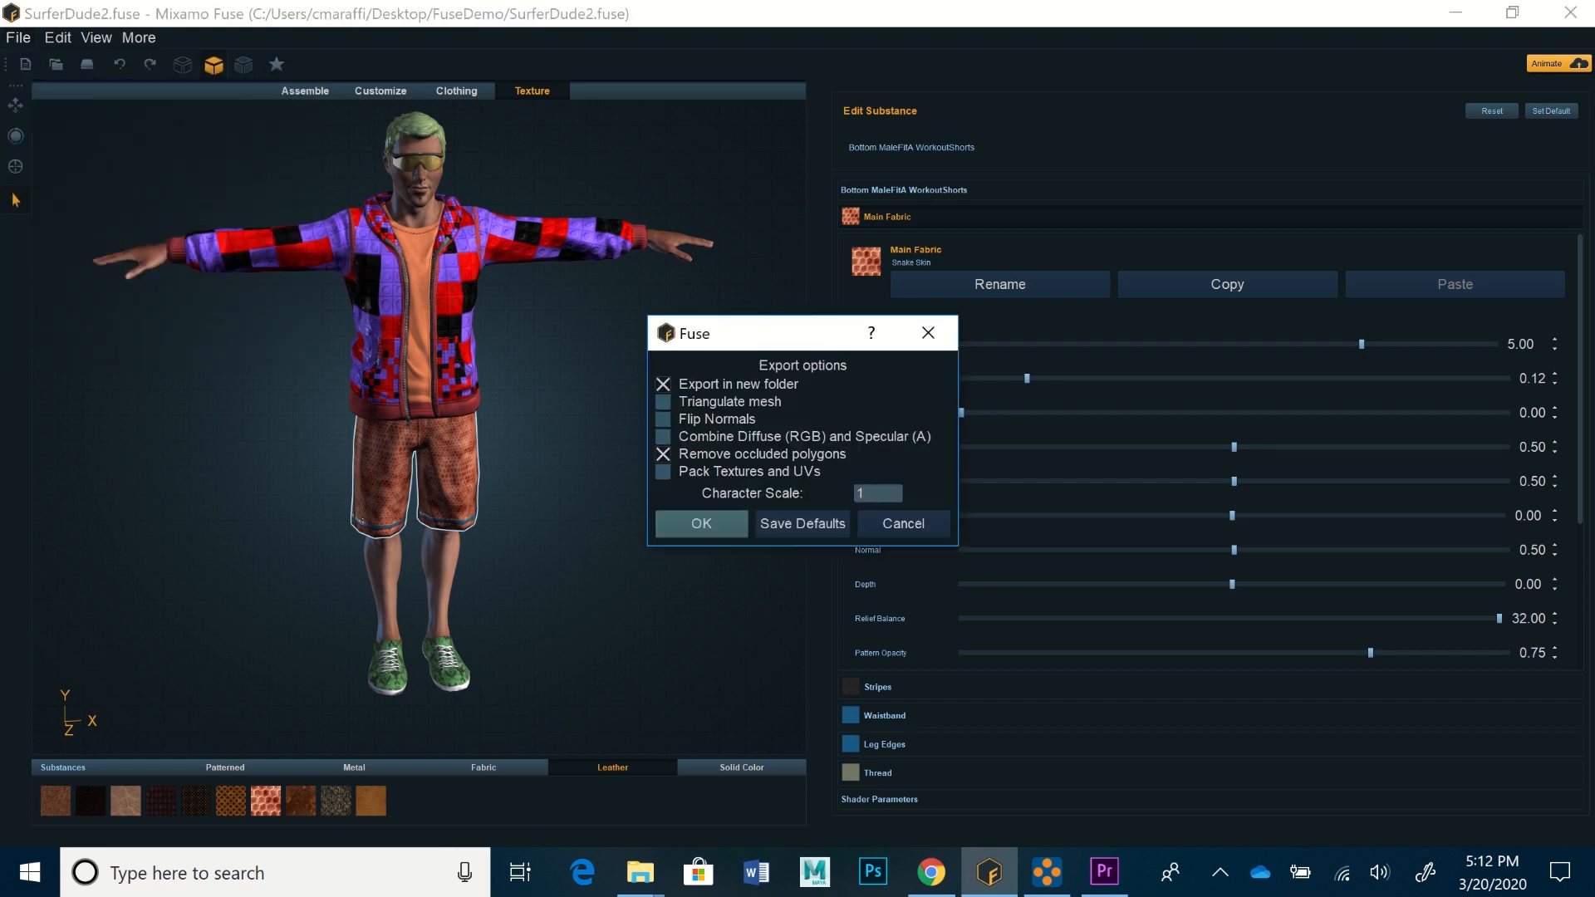
left_click_drag(773, 333, 716, 318)
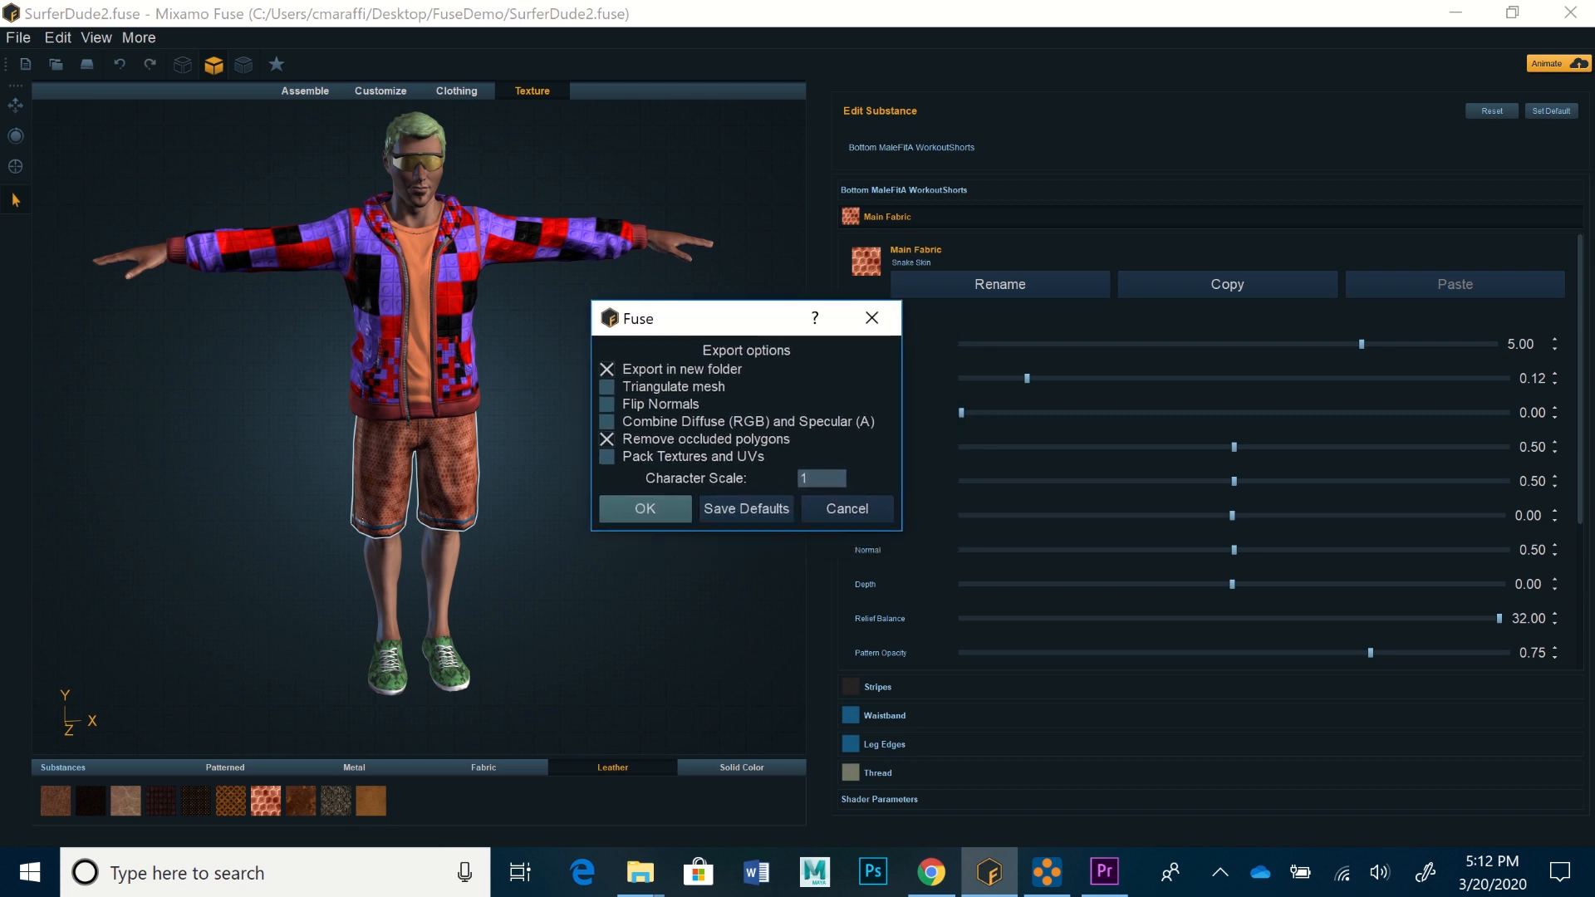
left_click(607, 456)
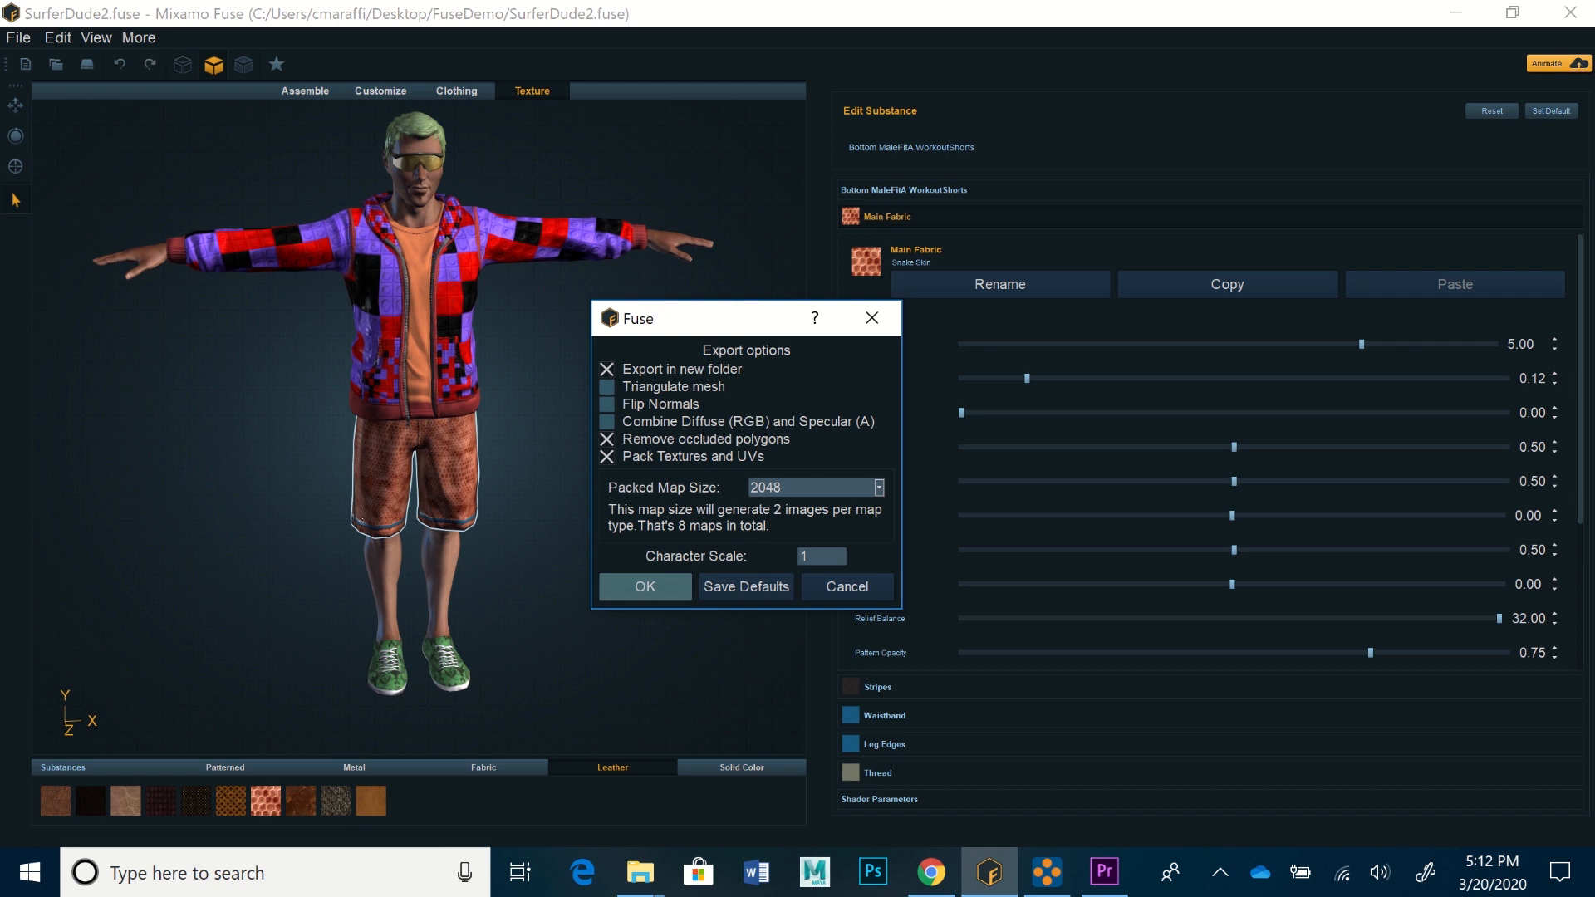
left_click(646, 587)
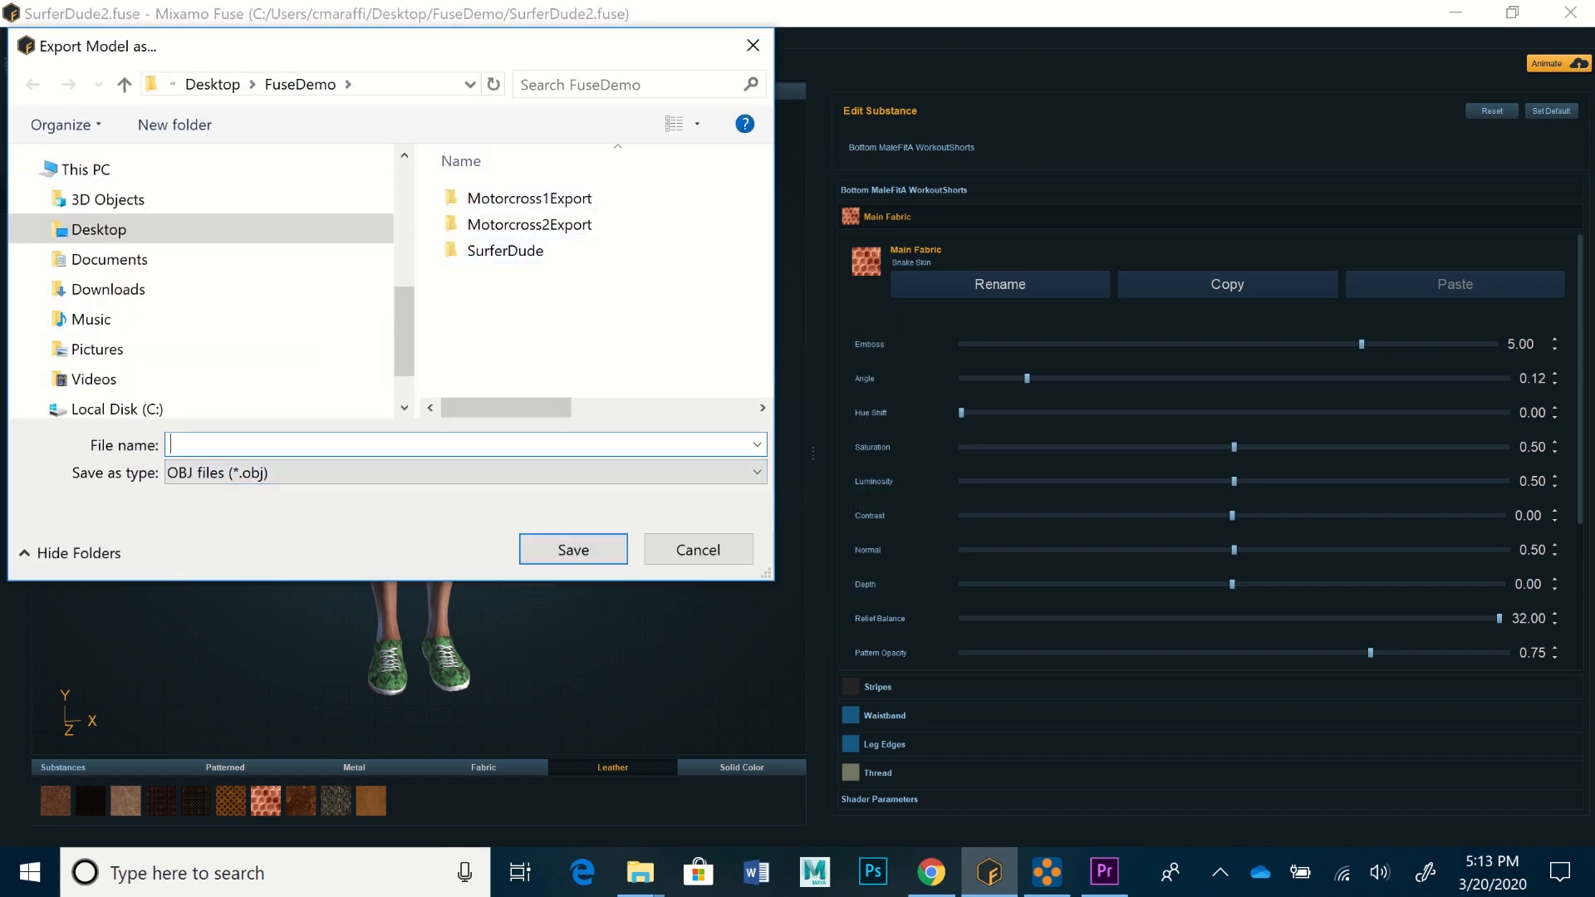
type("SuferDude2")
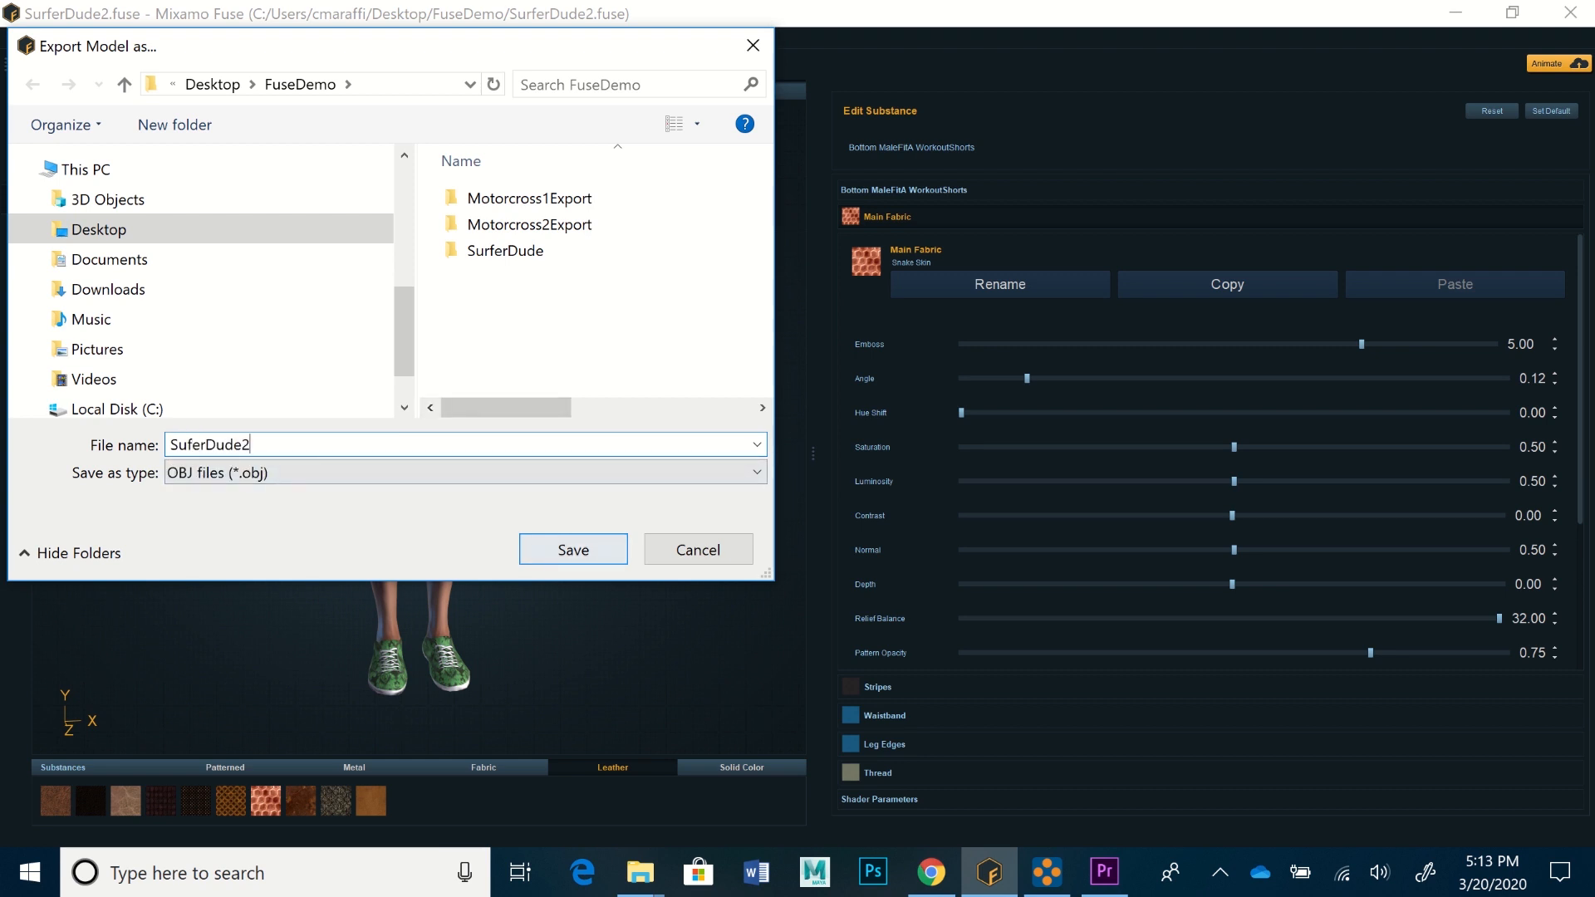
left_click(573, 549)
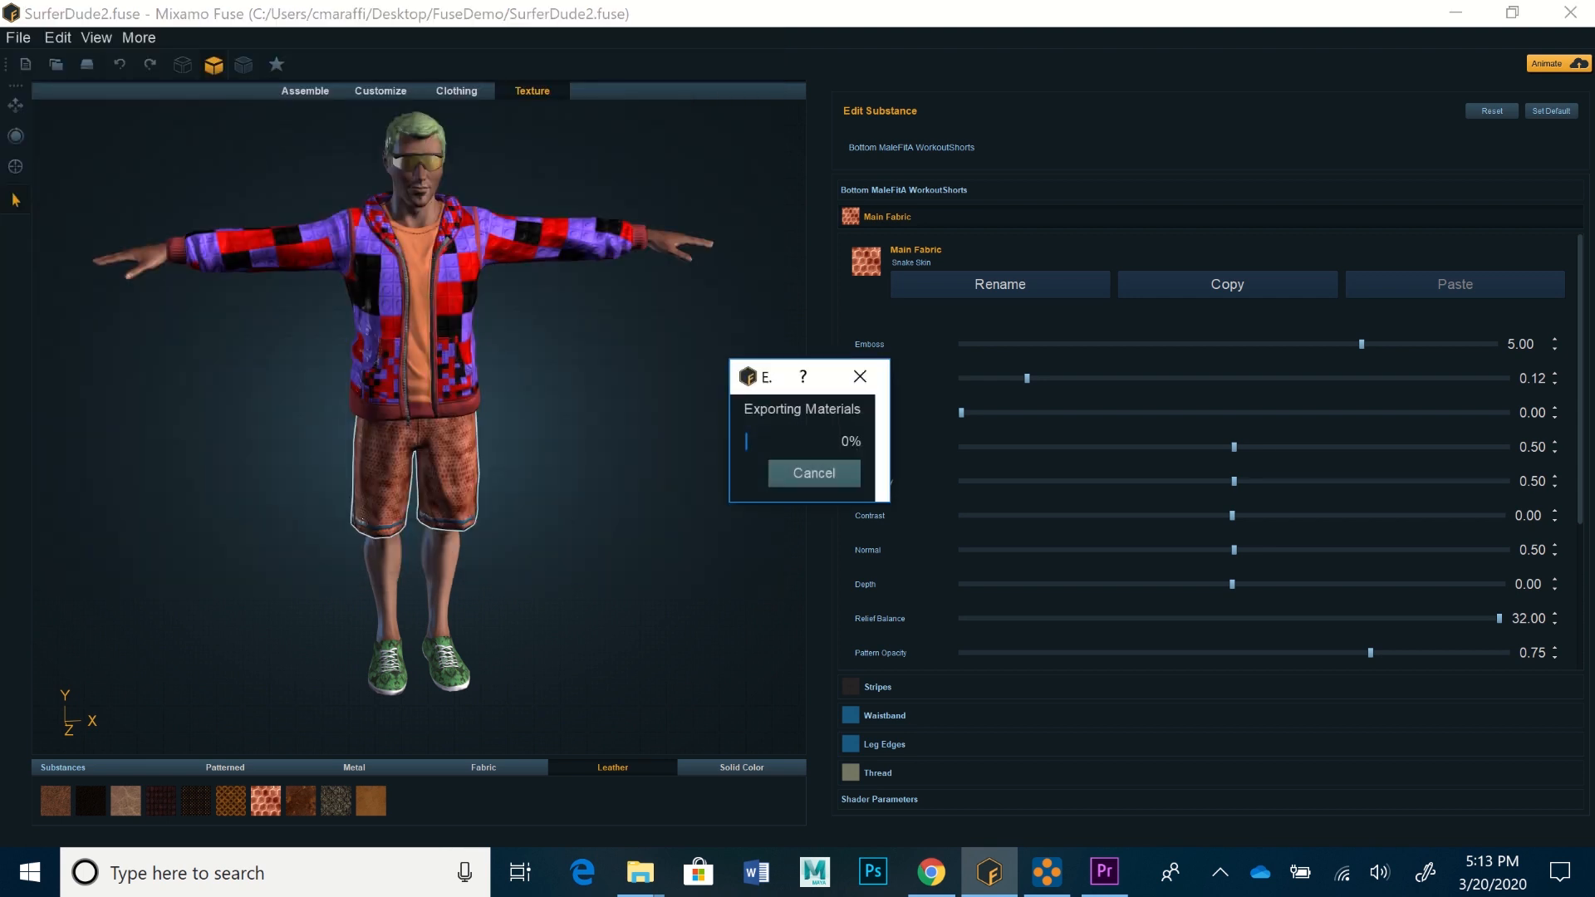